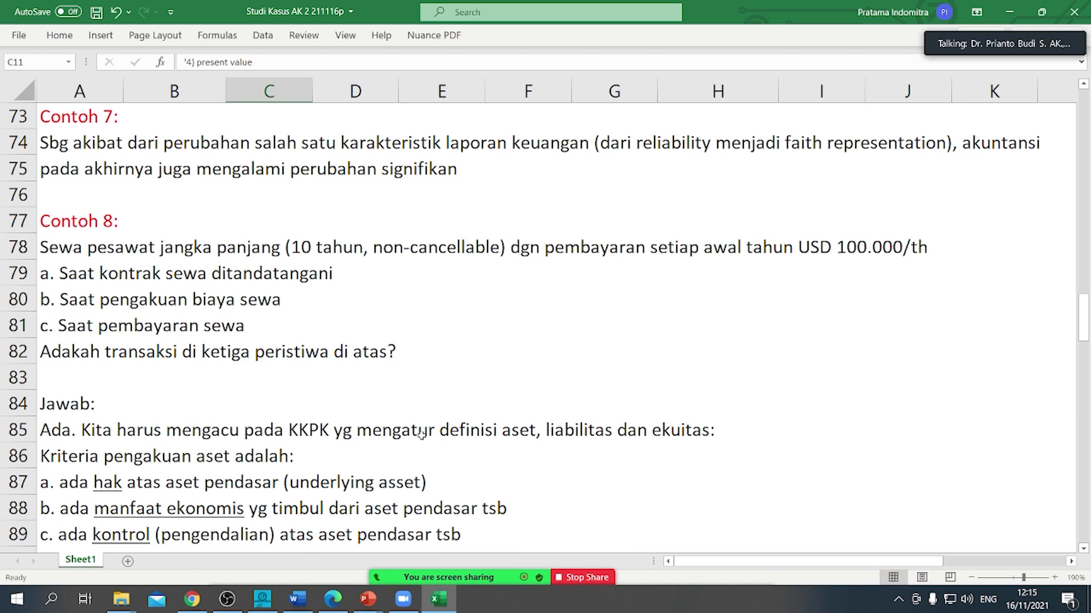
# Step: Colour the phrase "right-of-use asset accounting model" in cell A108 under Contoh 11 red
pyautogui.scroll(-1, 431, 427)
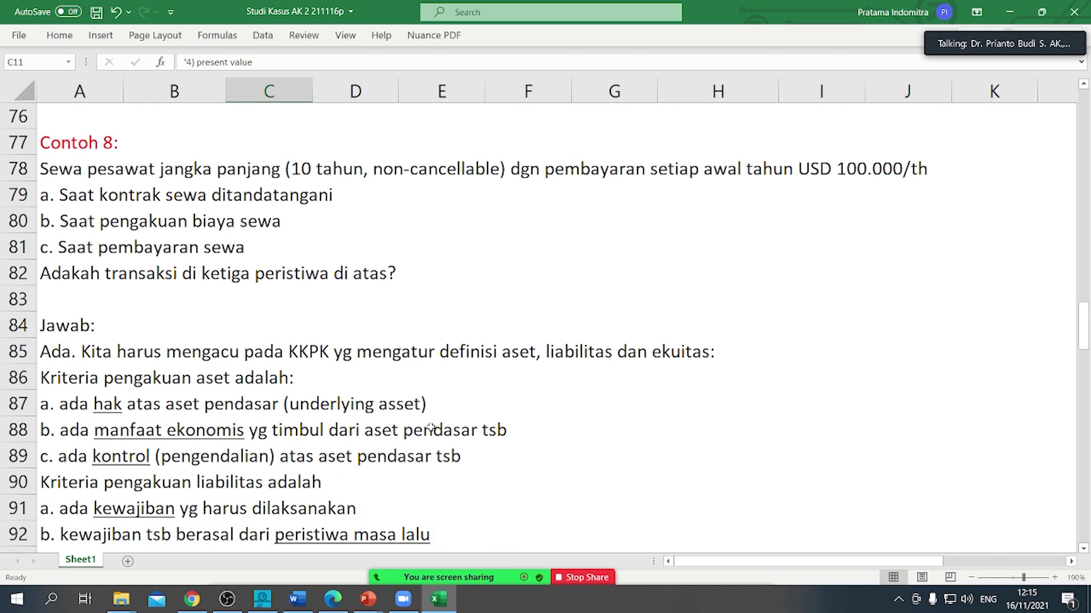
pyautogui.scroll(-3, 462, 398)
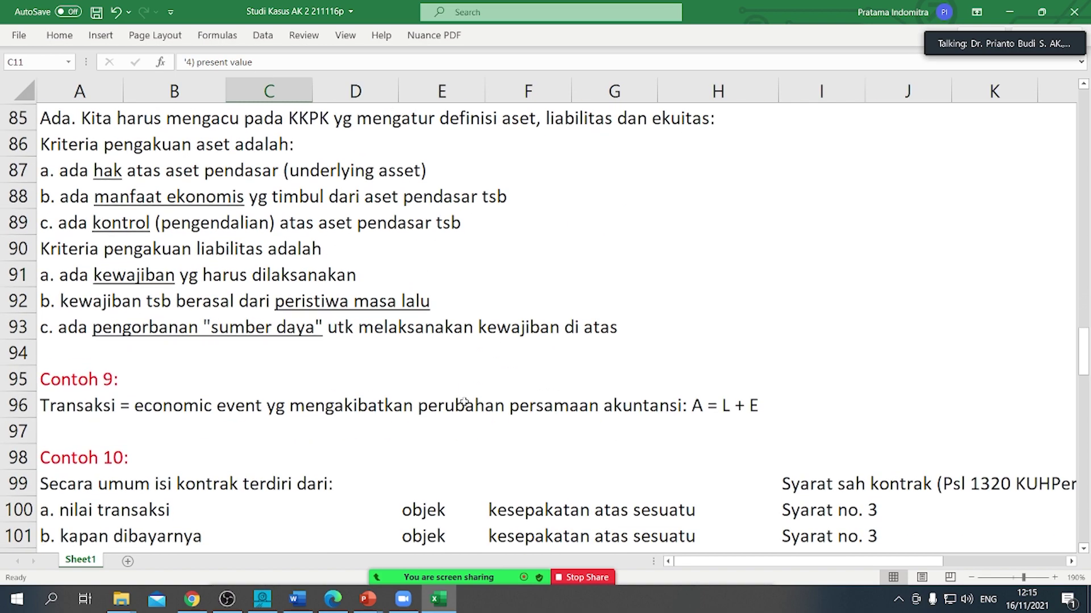
pyautogui.scroll(-4, 461, 405)
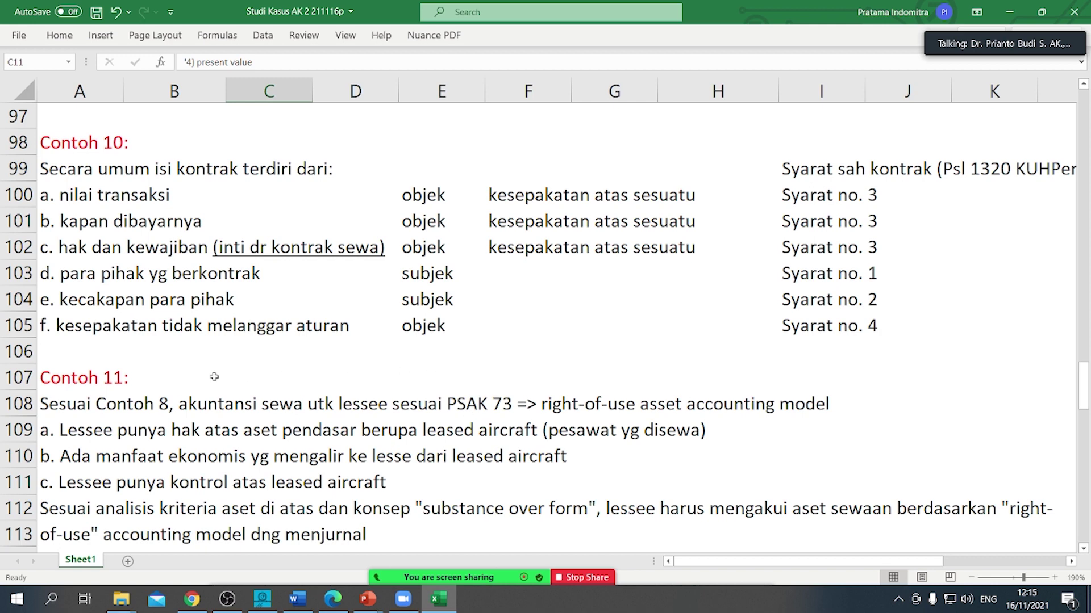
pyautogui.doubleClick(77, 405)
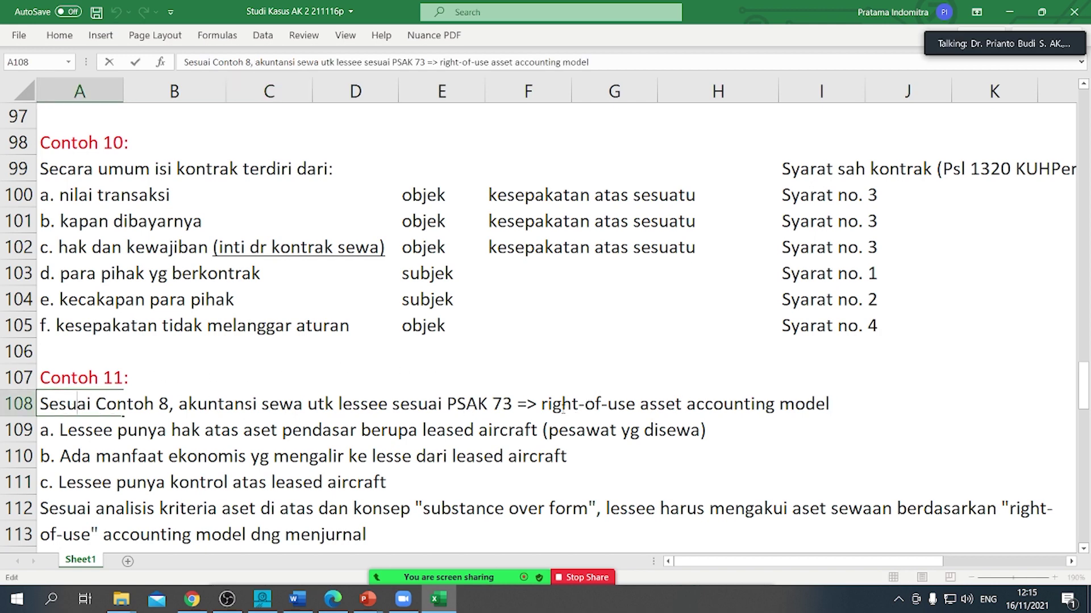
pyautogui.moveTo(540, 405); pyautogui.dragTo(829, 404)
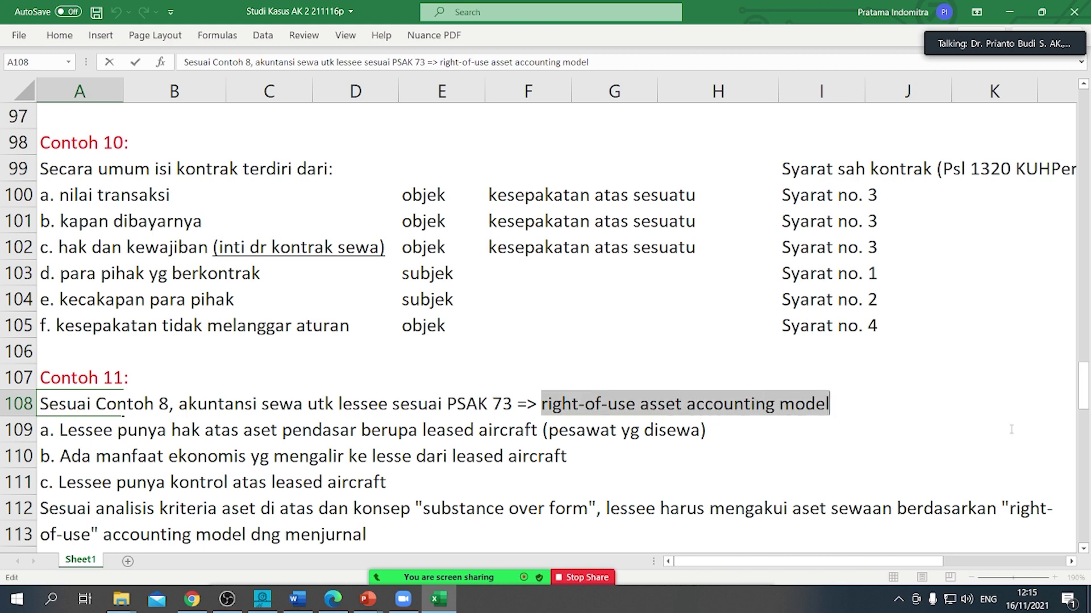
pyautogui.rightClick(794, 413)
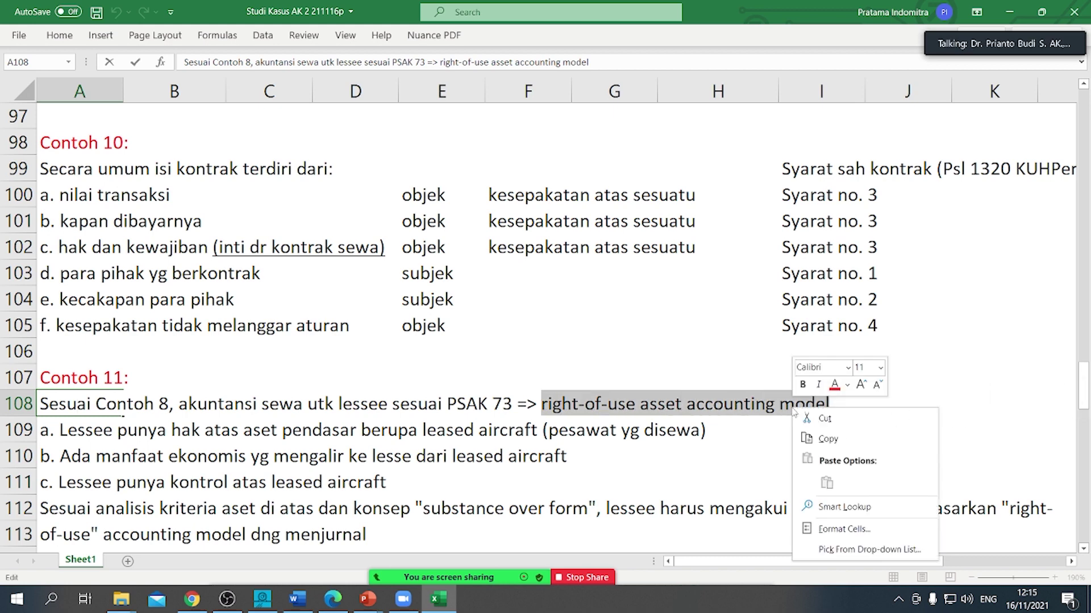
pyautogui.click(834, 384)
pyautogui.click(542, 362)
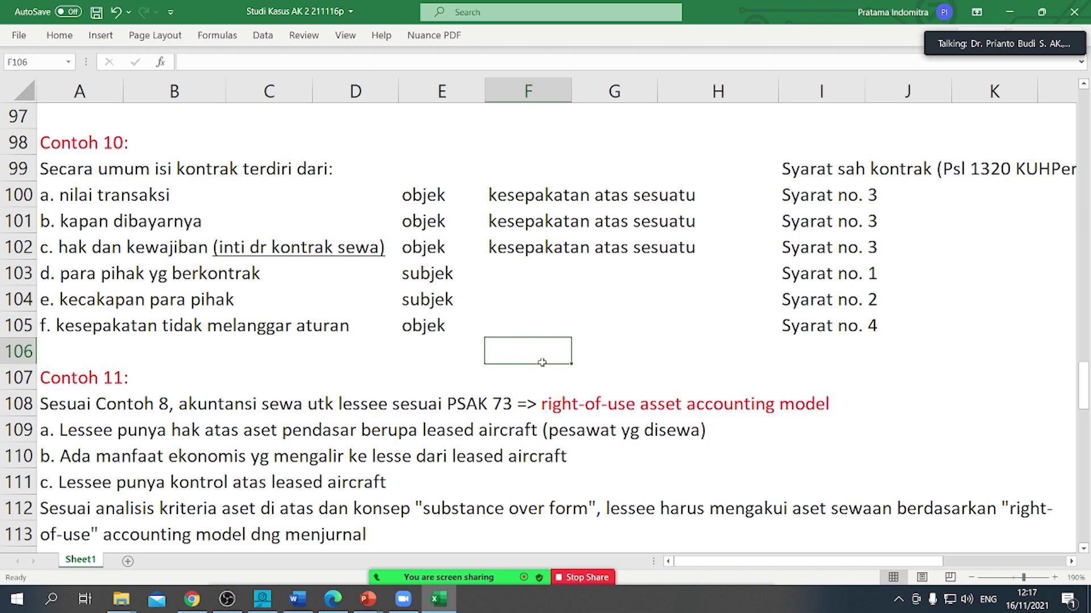
# Step: Highlight the conceptual framework statement above Contoh 6, cells A66:K67, with a yellow fill
pyautogui.scroll(5, 390, 274)
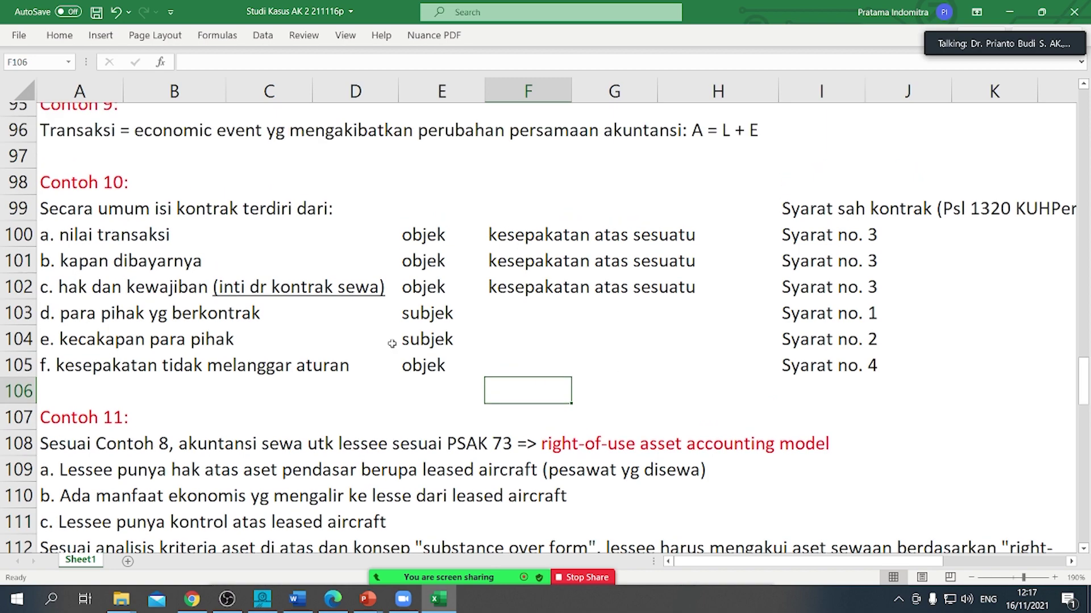
pyautogui.scroll(4, 347, 341)
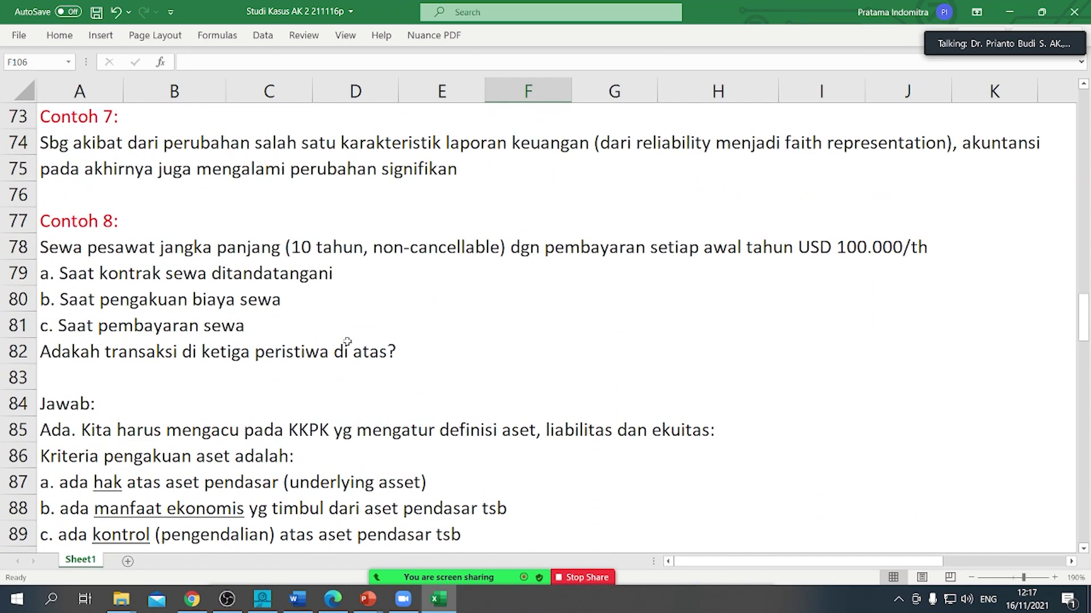
pyautogui.scroll(1, 347, 342)
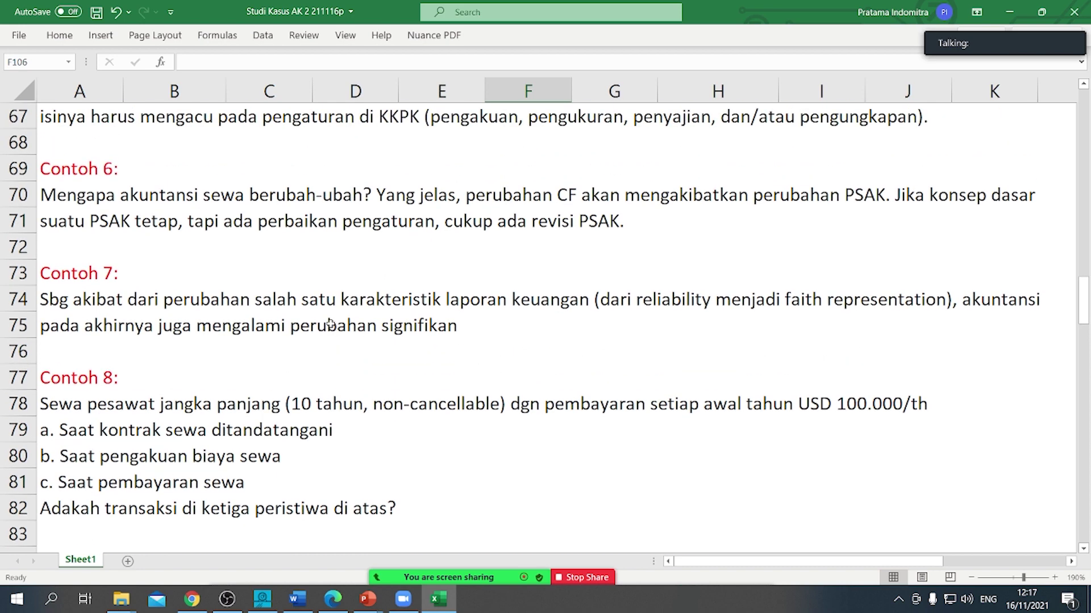
pyautogui.scroll(1, 129, 200)
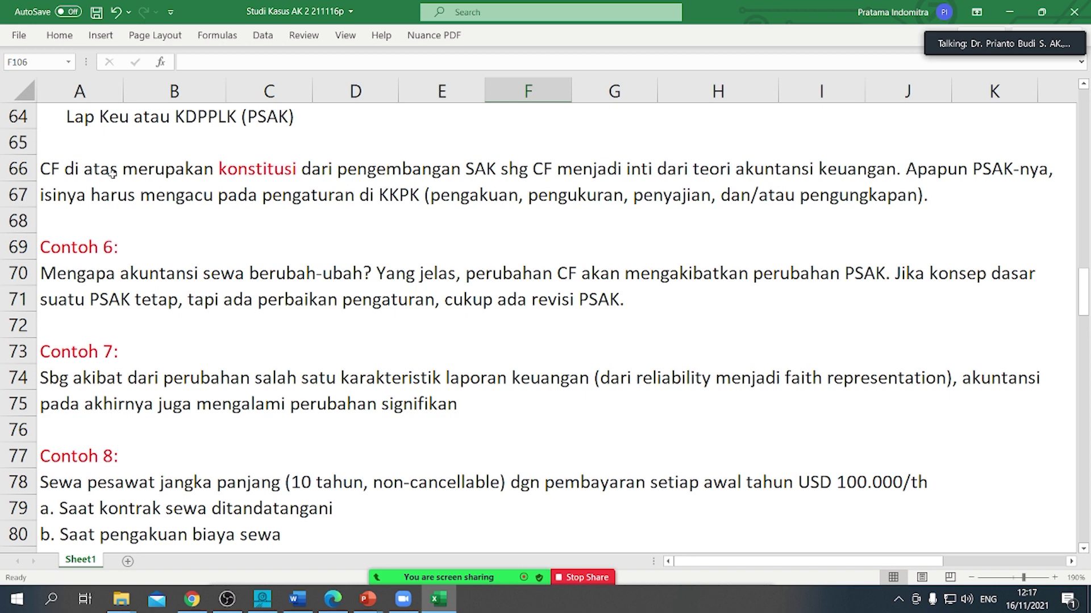
pyautogui.moveTo(50, 170); pyautogui.dragTo(1019, 200)
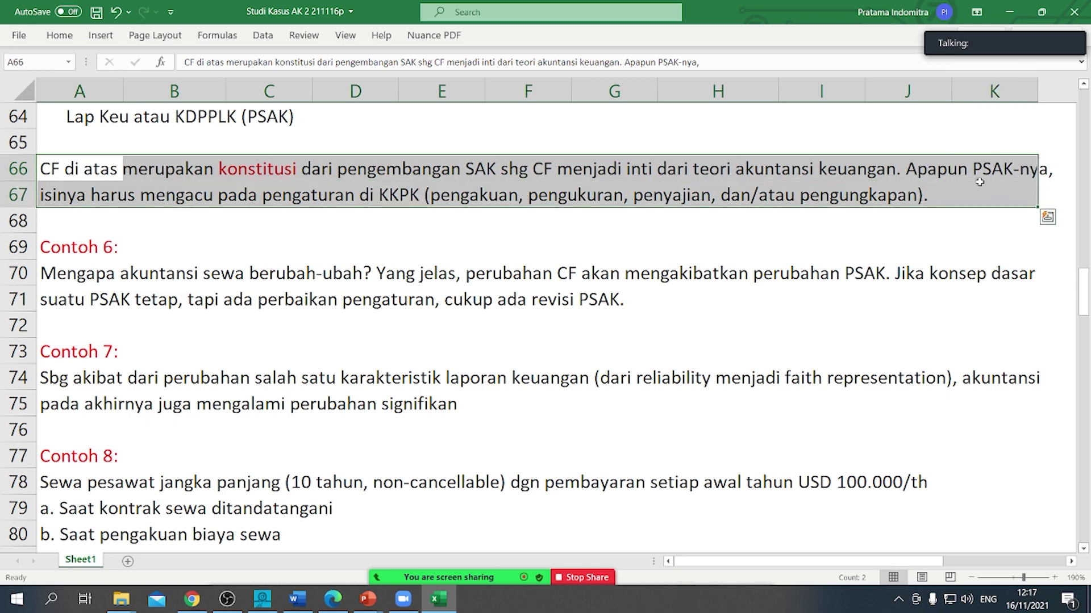
pyautogui.rightClick(833, 176)
pyautogui.click(846, 154)
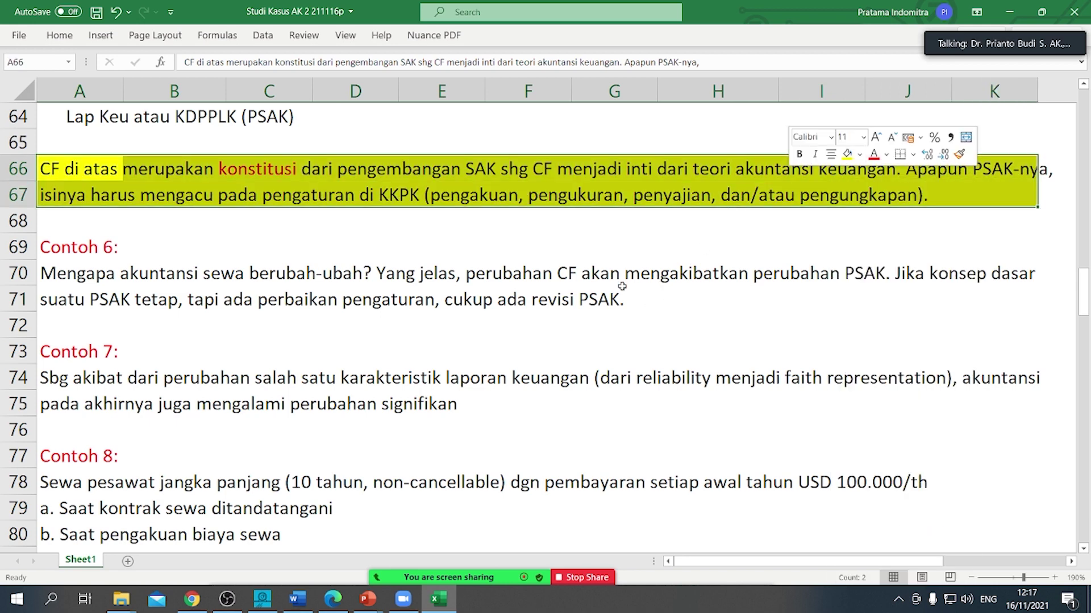
# Step: Review the asset and liability recognition criteria, and examine Contoh 11's lessee conditions and the debit and credit journal lines
pyautogui.scroll(-2, 617, 290)
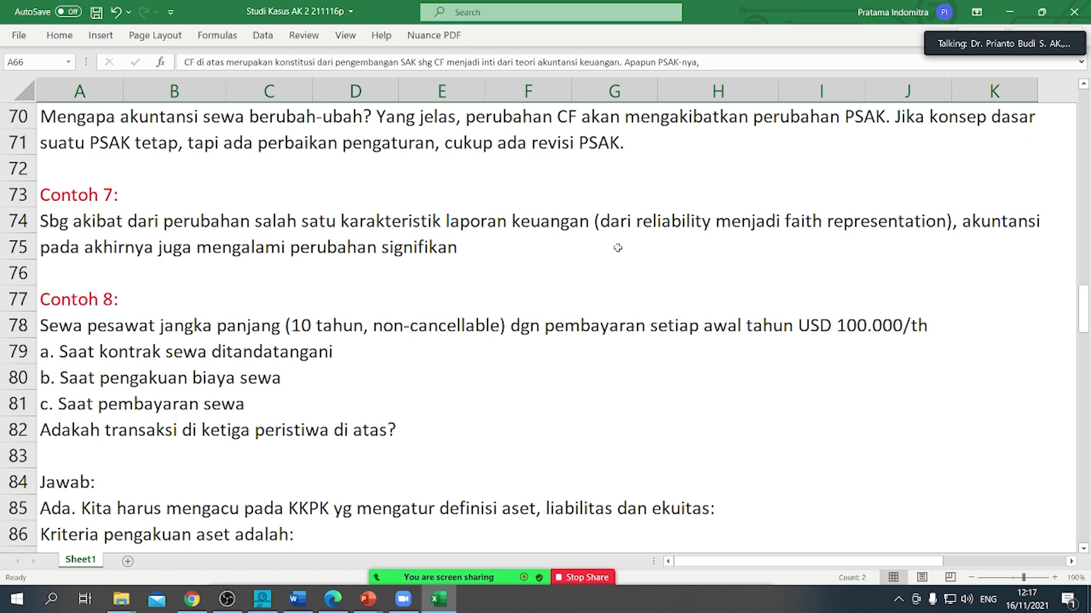
pyautogui.scroll(-4, 620, 240)
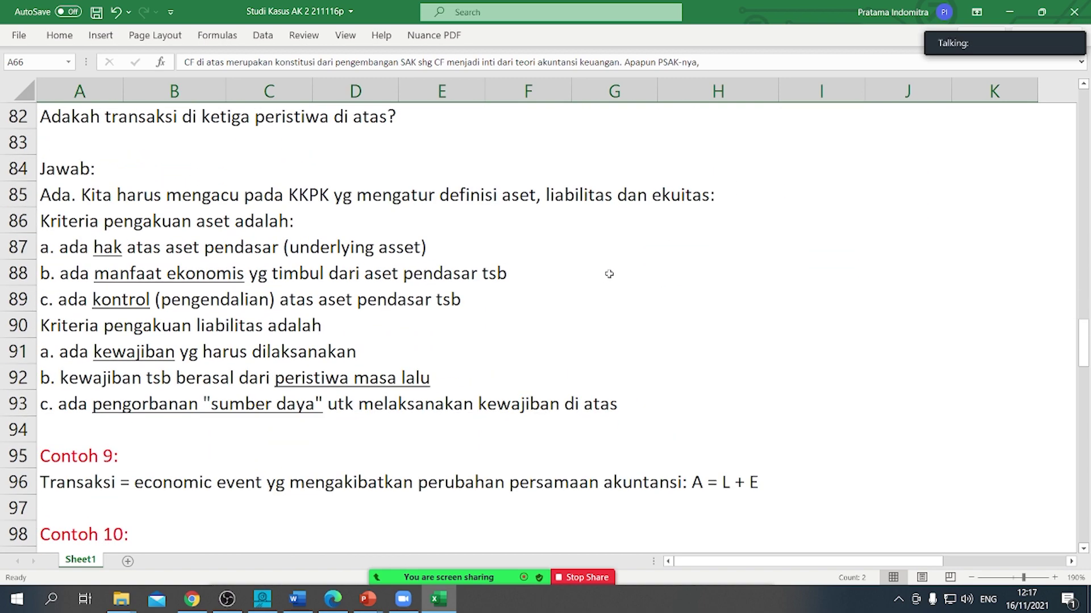
pyautogui.scroll(-2, 609, 274)
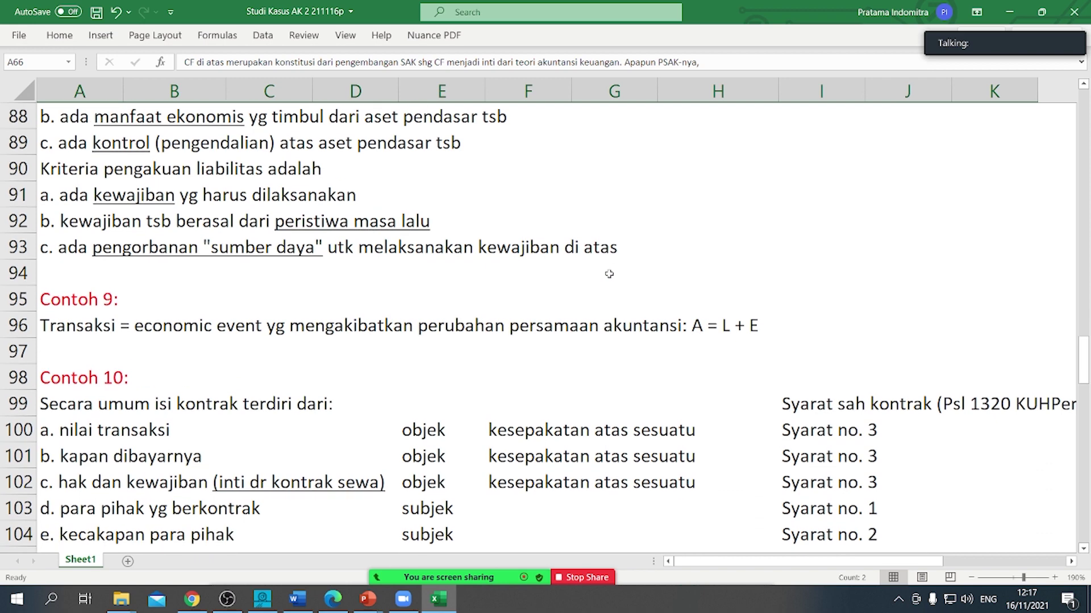
pyautogui.scroll(1, 609, 274)
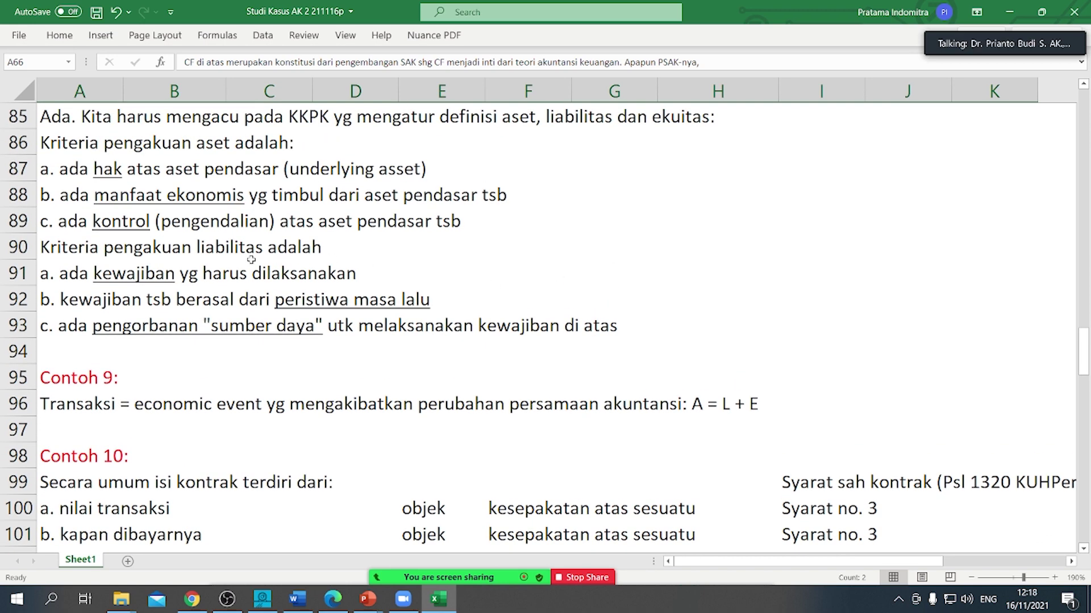
pyautogui.scroll(-5, 251, 260)
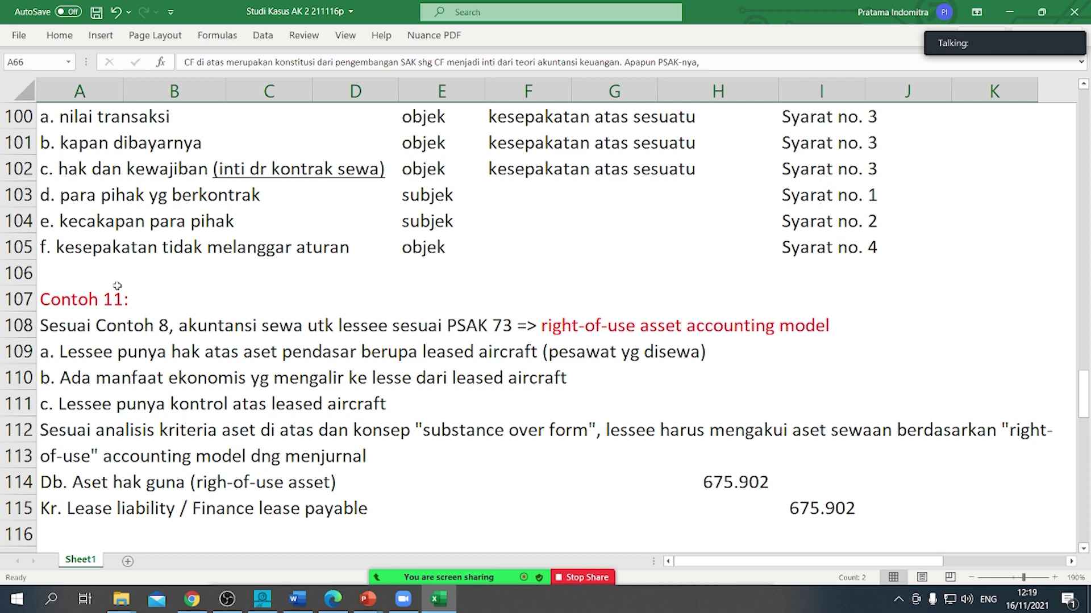
pyautogui.scroll(-1, 71, 329)
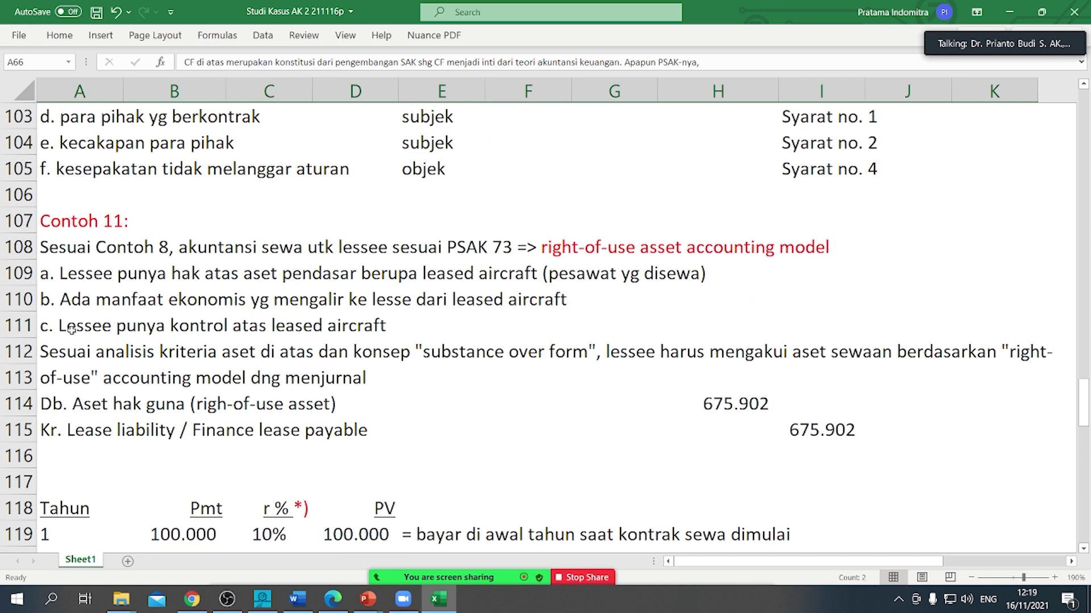
pyautogui.click(117, 315)
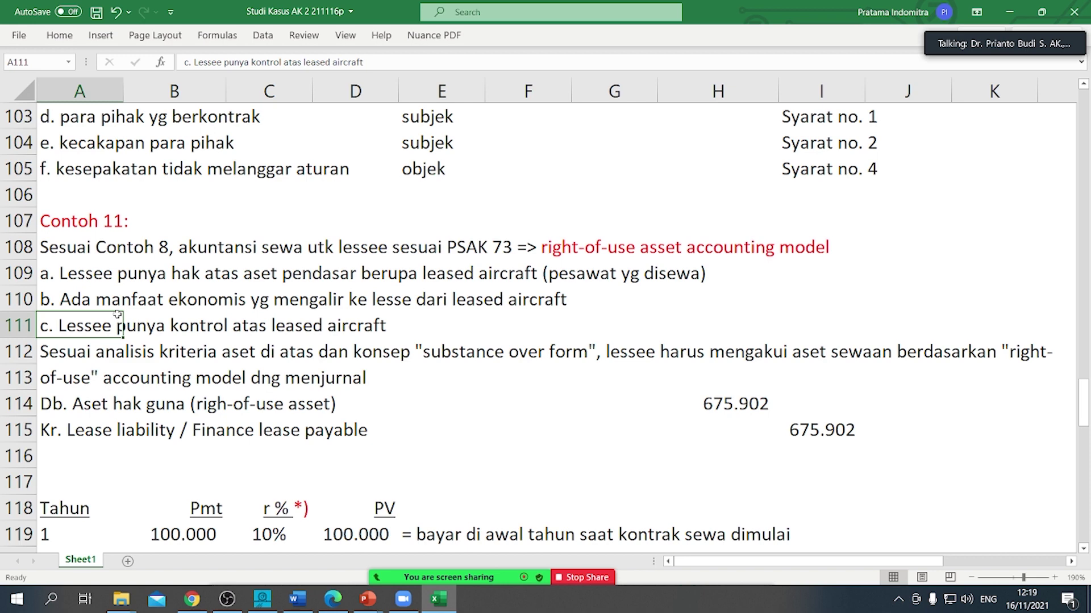
pyautogui.click(97, 399)
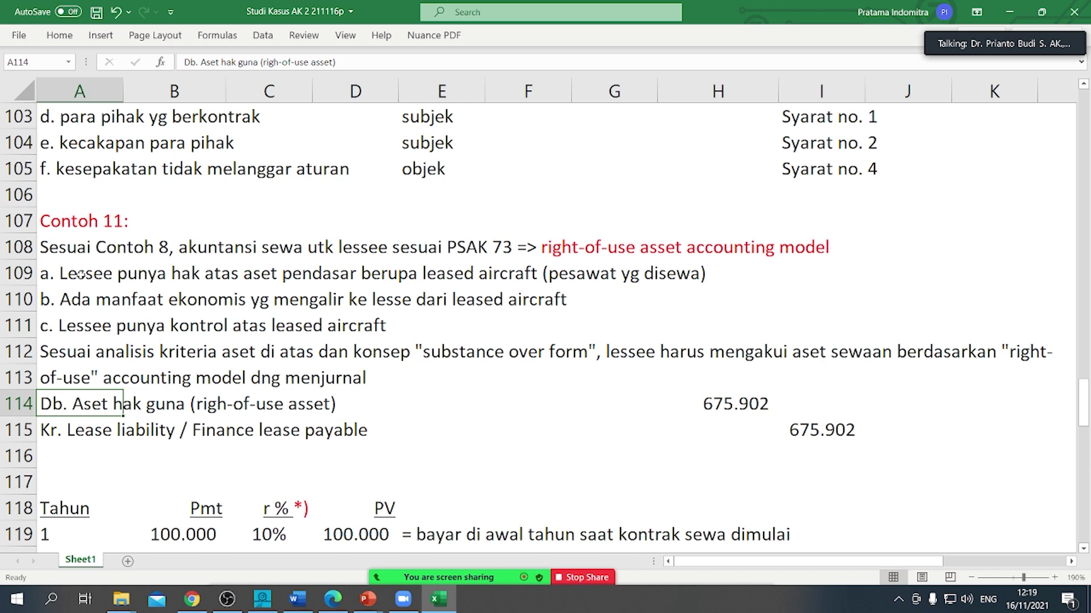
pyautogui.moveTo(84, 278); pyautogui.dragTo(74, 317)
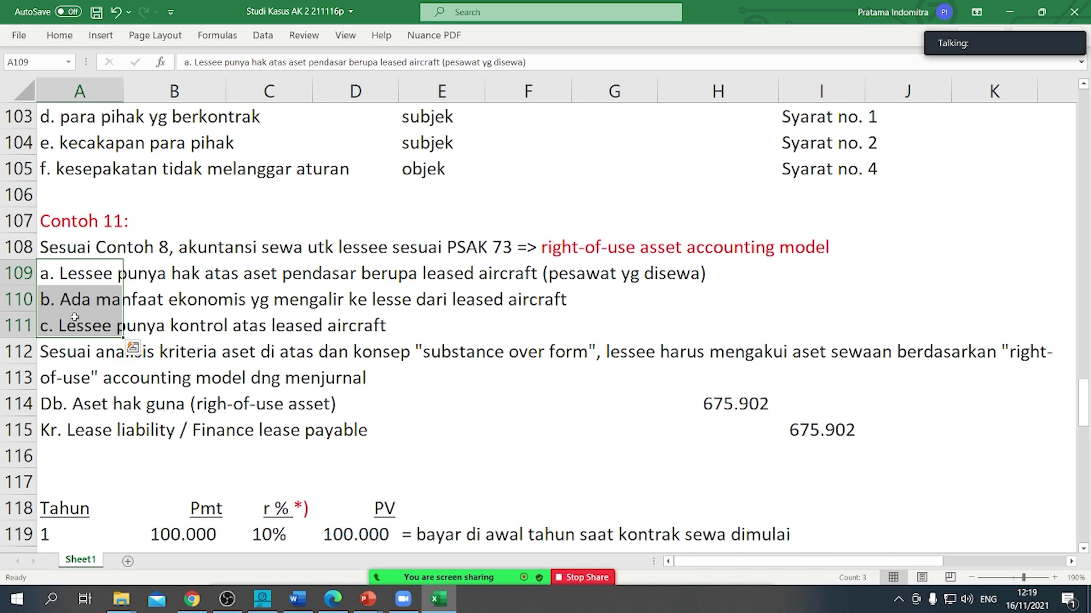
pyautogui.click(67, 404)
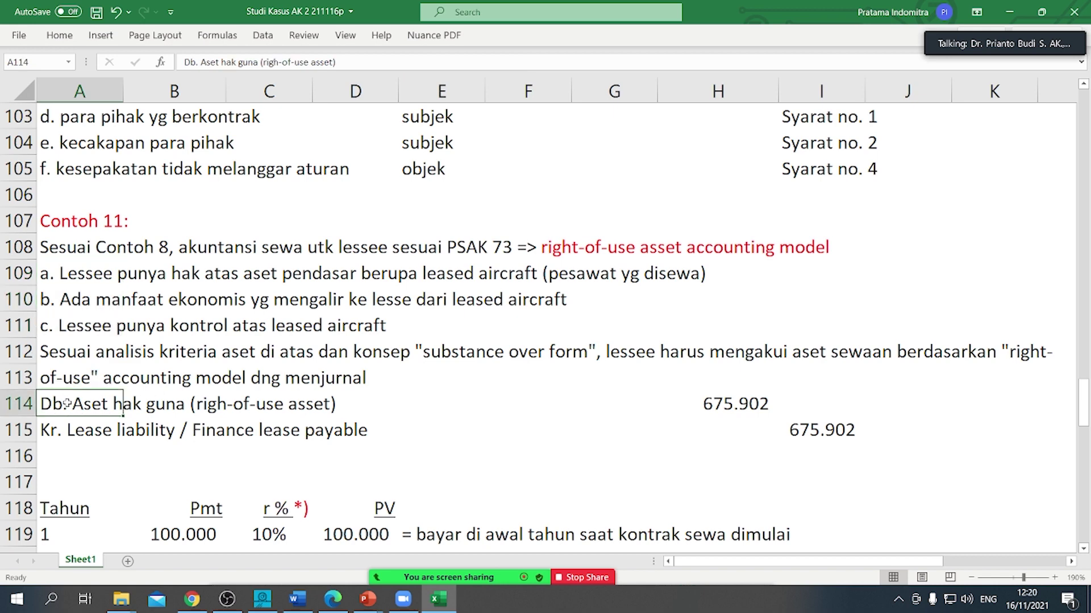
pyautogui.click(66, 421)
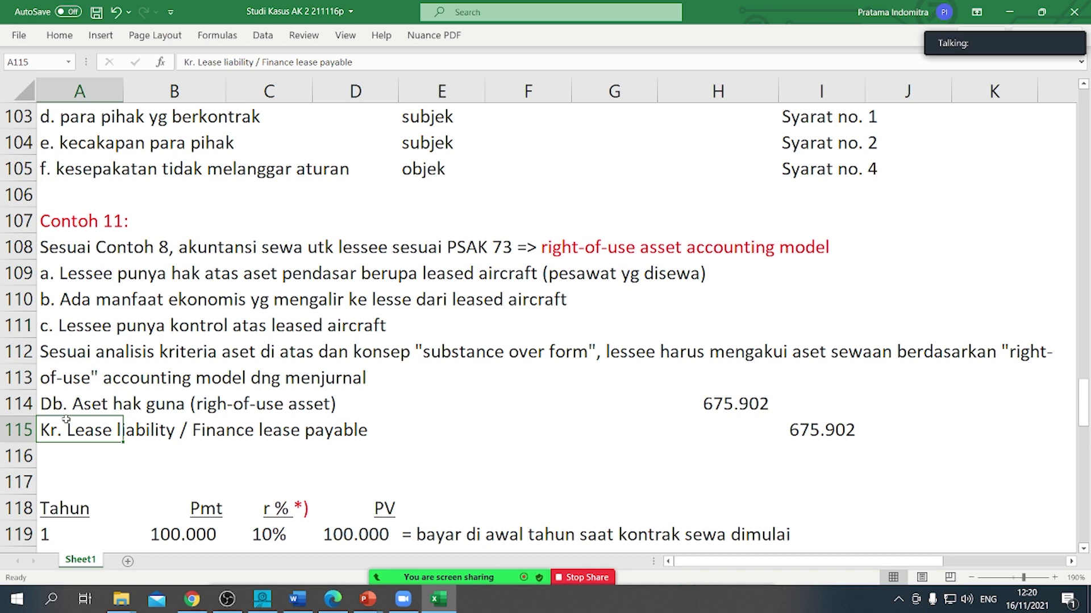
# Step: Enter "???" placeholders in G114 for the right-of-use asset debit and in H115 for the lease liability credit
pyautogui.click(659, 411)
pyautogui.click(650, 410)
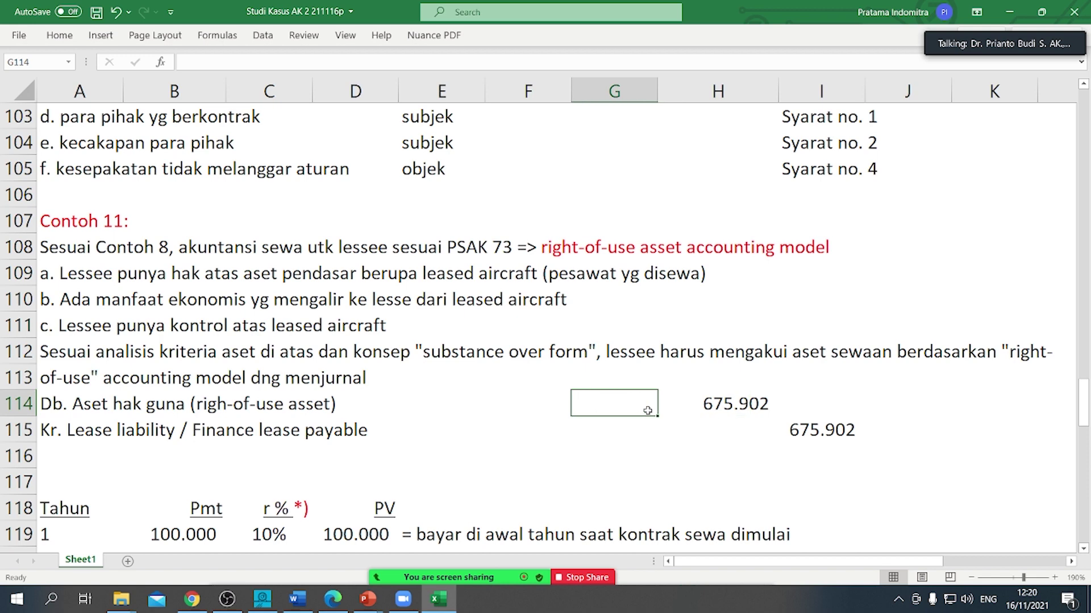
pyautogui.write('???')
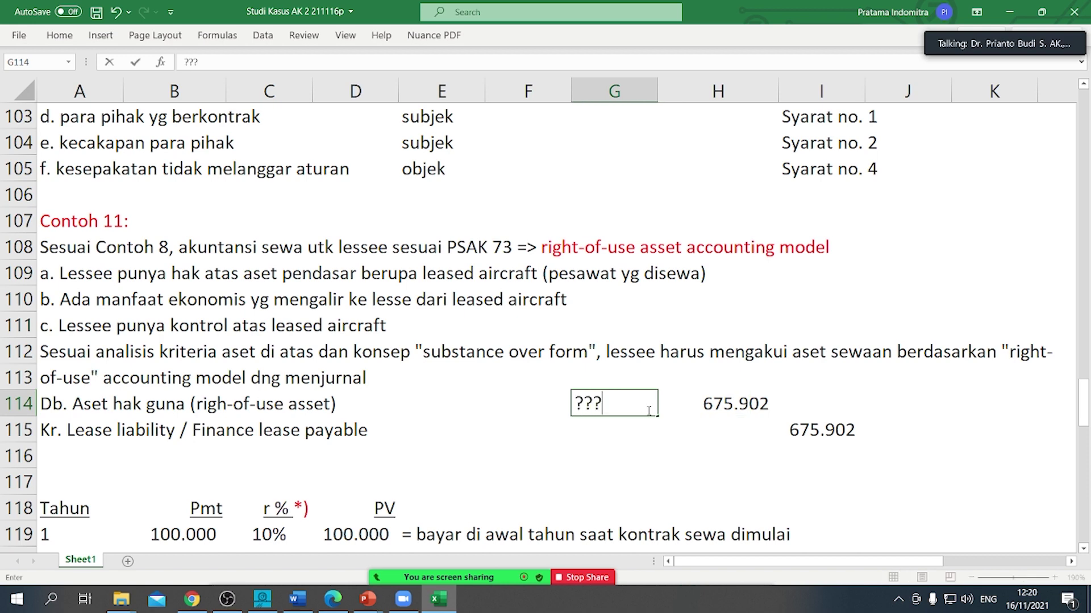
pyautogui.press('Return')
pyautogui.press('Right')
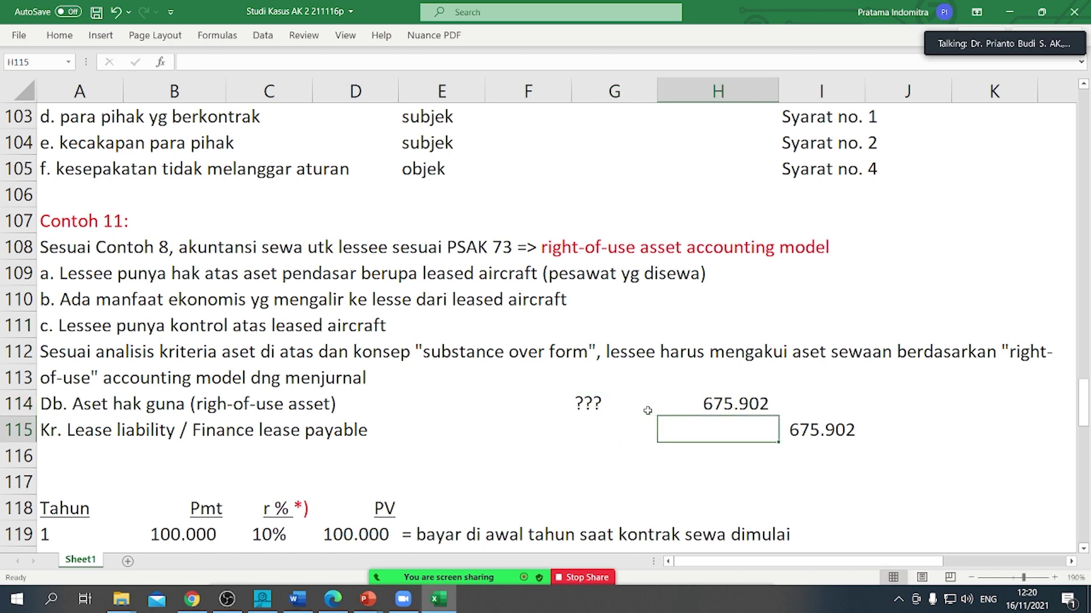
pyautogui.write('???')
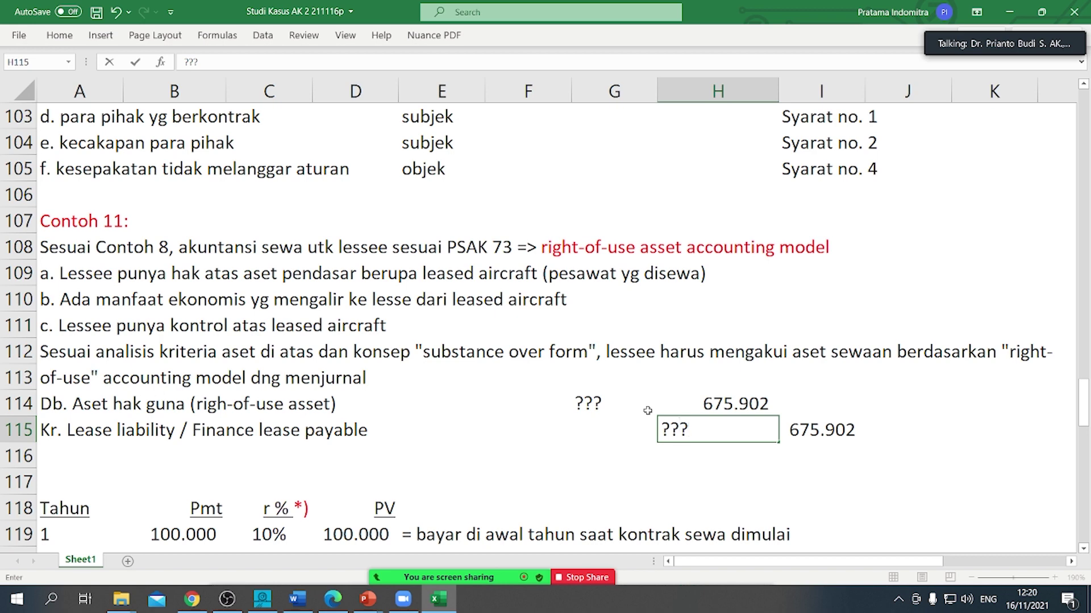
pyautogui.press('Up')
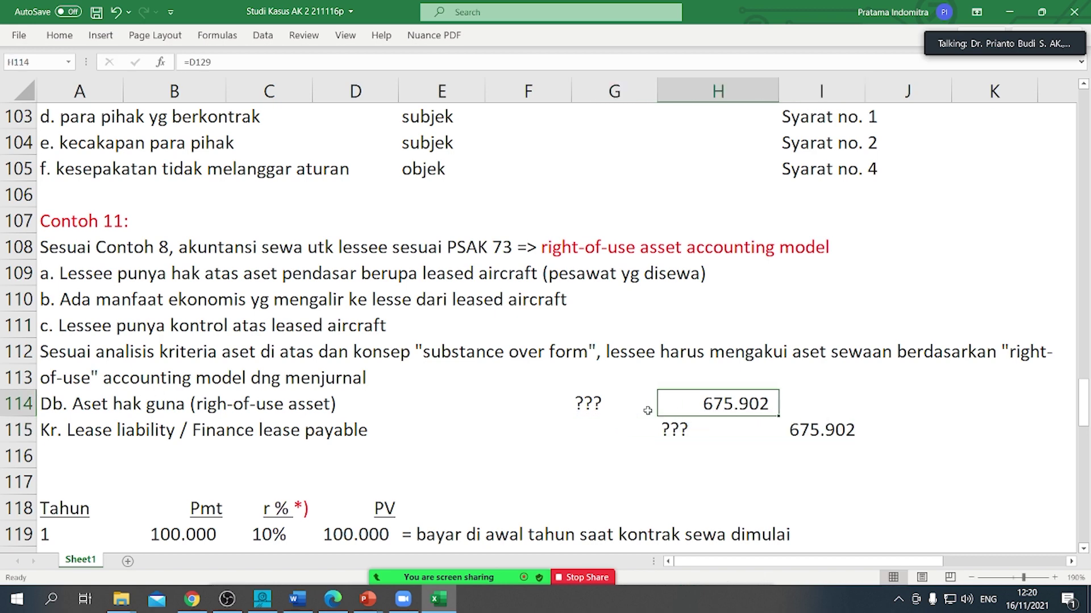
pyautogui.rightClick(745, 415)
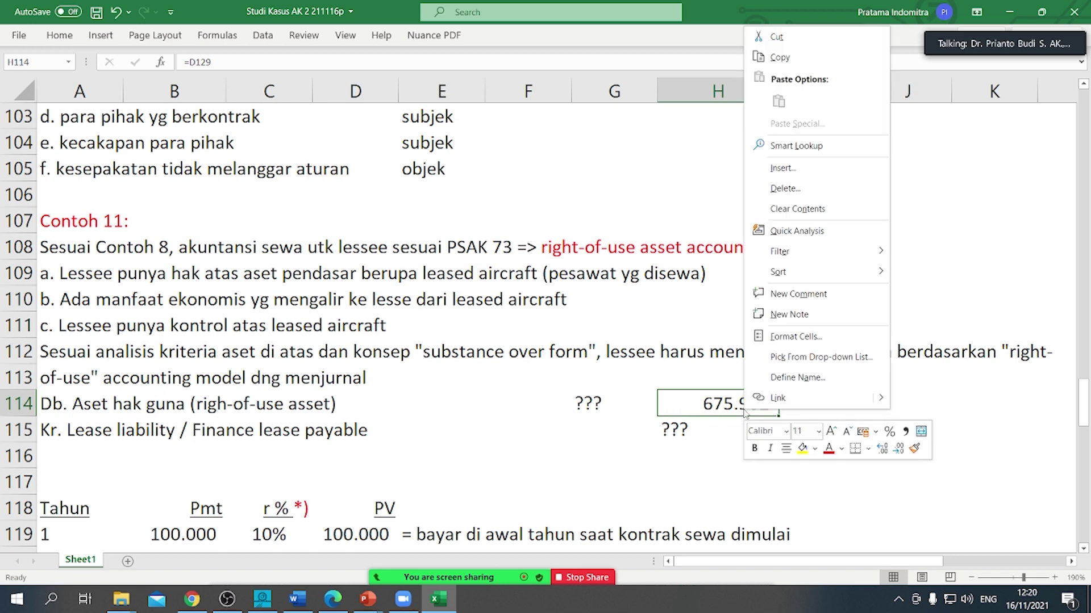
pyautogui.click(705, 466)
pyautogui.click(703, 458)
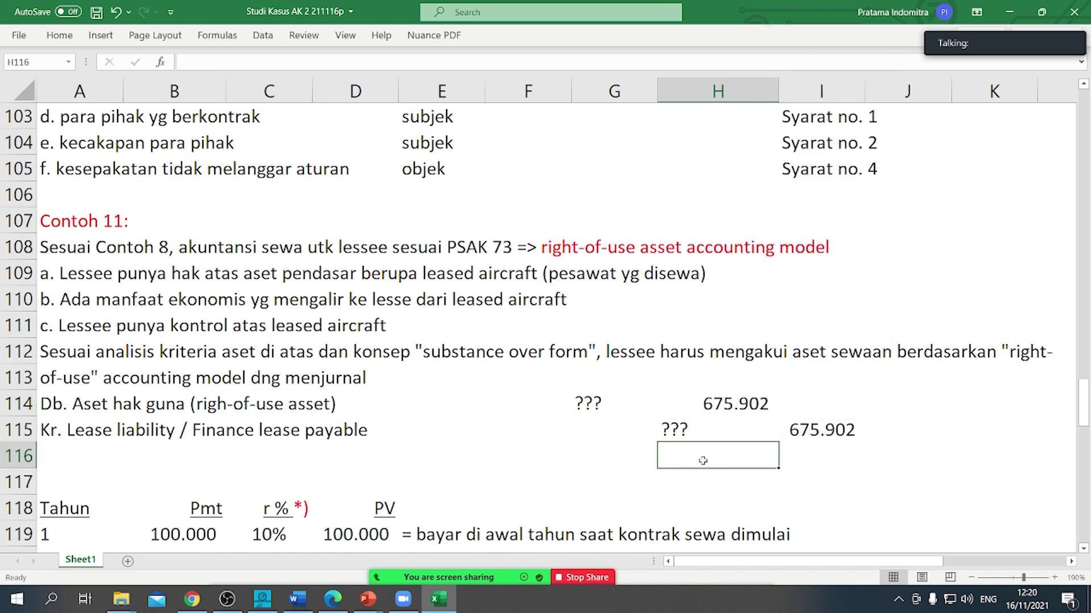
# Step: Try to clear the whole block H114:I115 beside the journal entry and undo the deletion
pyautogui.click(746, 400)
pyautogui.moveTo(729, 408); pyautogui.dragTo(814, 430)
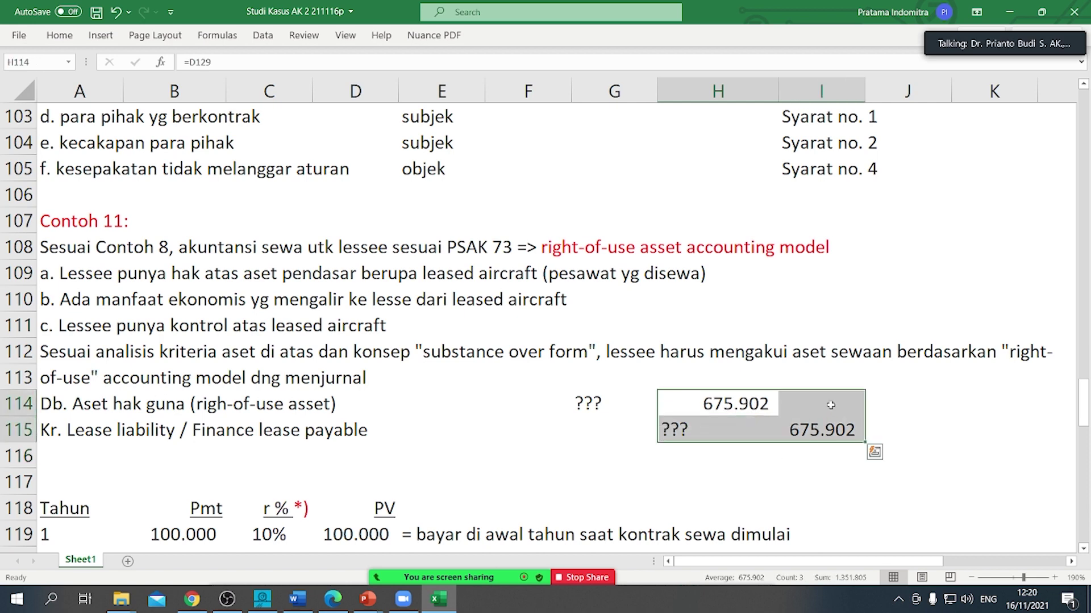
pyautogui.press('Delete')
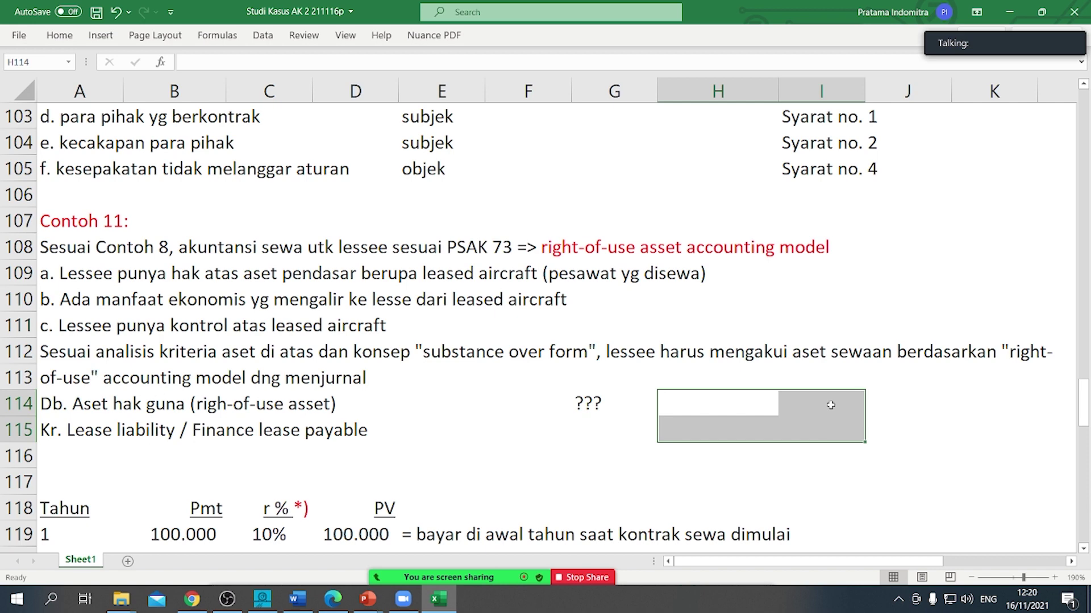
pyautogui.hotkey('ctrl', 'z')
pyautogui.moveTo(733, 404); pyautogui.dragTo(815, 433)
pyautogui.click(774, 430)
# Step: Delete only the debit amount in H114 and the credit amount in I115, leaving the placeholders in place
pyautogui.click(775, 402)
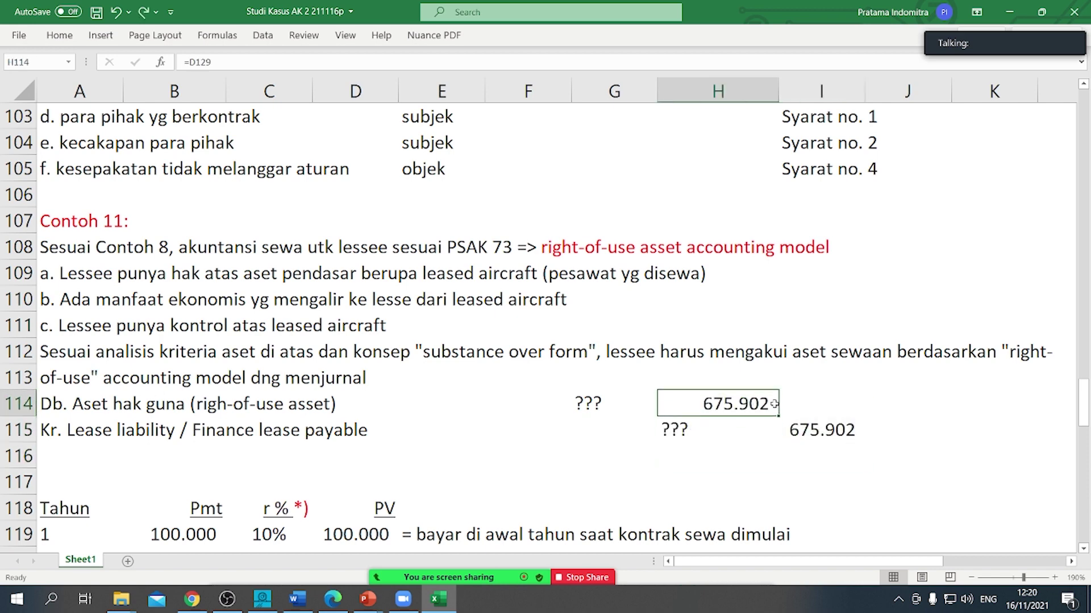
pyautogui.press('Delete')
pyautogui.click(804, 429)
pyautogui.press('Delete')
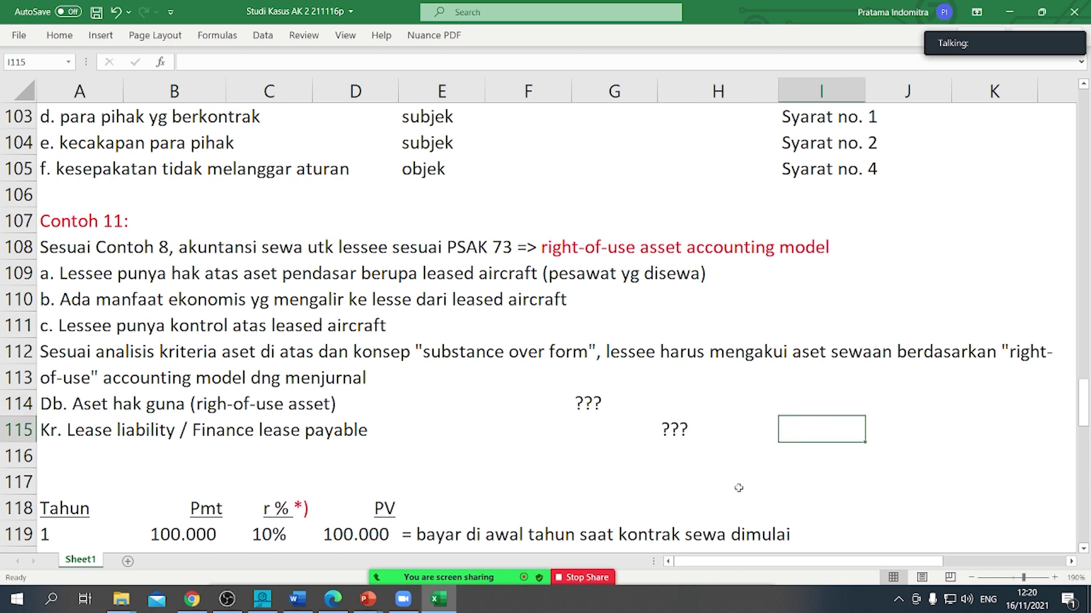
# Step: Move the two "???" placeholders from G114 and H115 one column over to H114 and I115
pyautogui.click(738, 488)
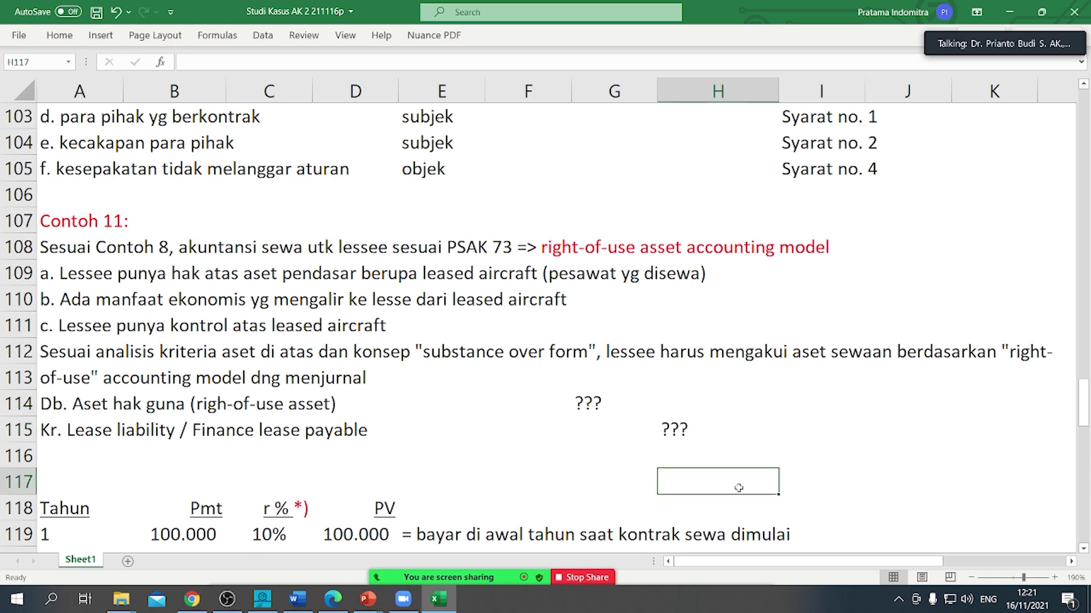
pyautogui.click(631, 398)
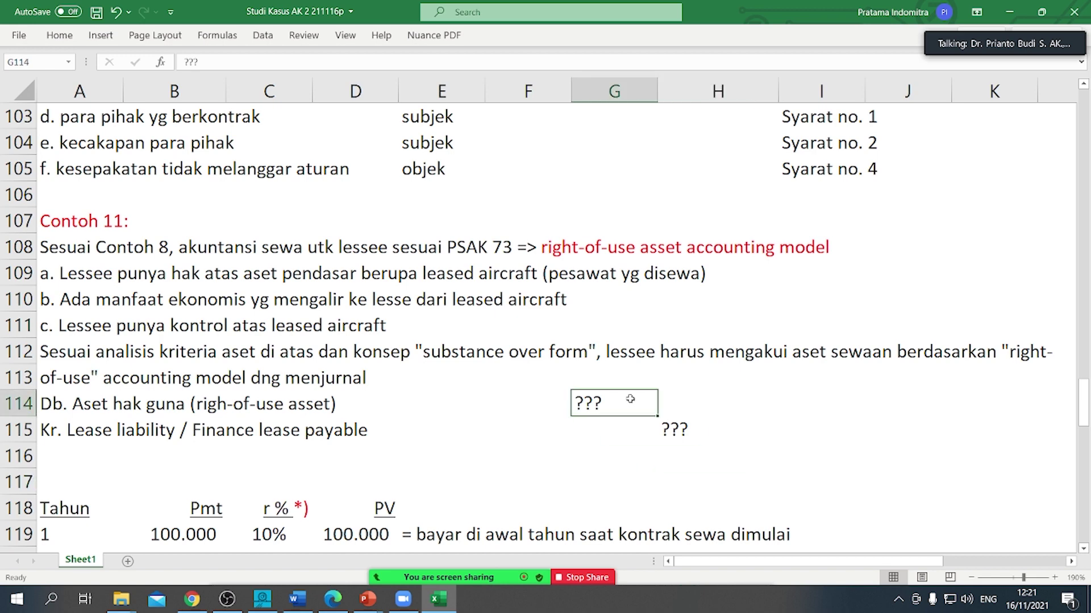
pyautogui.moveTo(625, 409); pyautogui.dragTo(682, 427)
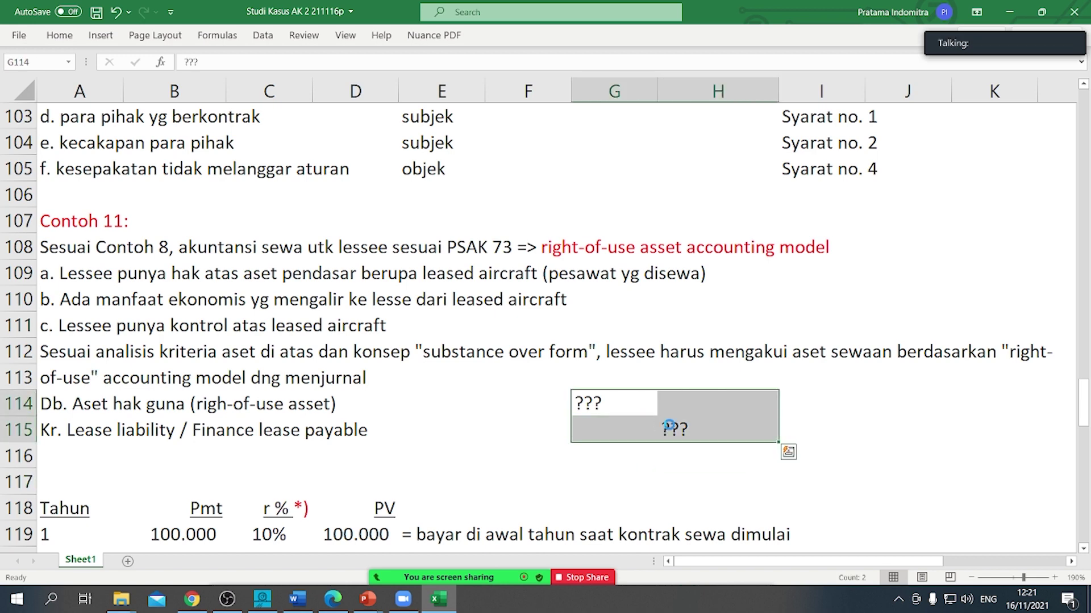
pyautogui.hotkey('ctrl', 'c')
pyautogui.click(692, 398)
pyautogui.press('Return')
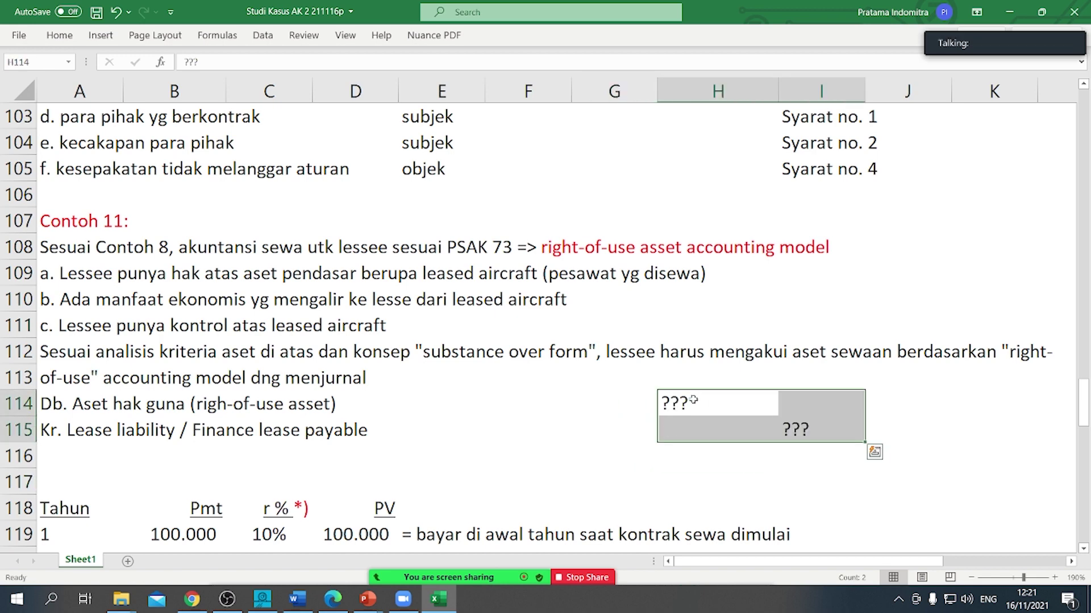
# Step: Fill only the two placeholder cells, H114 and I115, with yellow
pyautogui.rightClick(689, 398)
pyautogui.press('Escape')
pyautogui.click(712, 406)
pyautogui.keyDown('ctrl'); pyautogui.click(789, 427); pyautogui.keyUp('ctrl')
pyautogui.rightClick(809, 432)
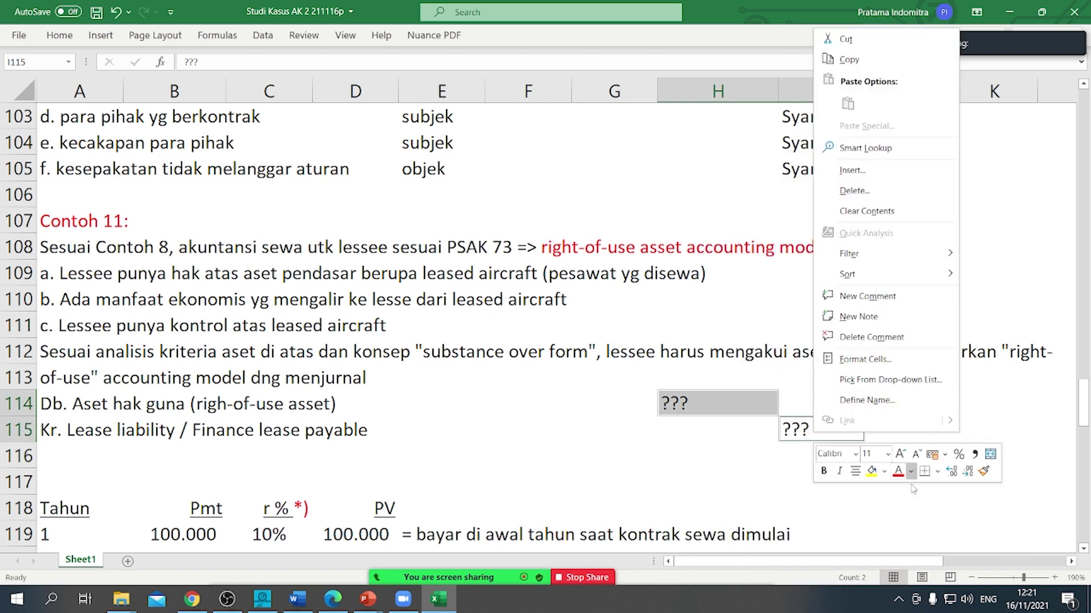
pyautogui.click(871, 472)
pyautogui.click(674, 466)
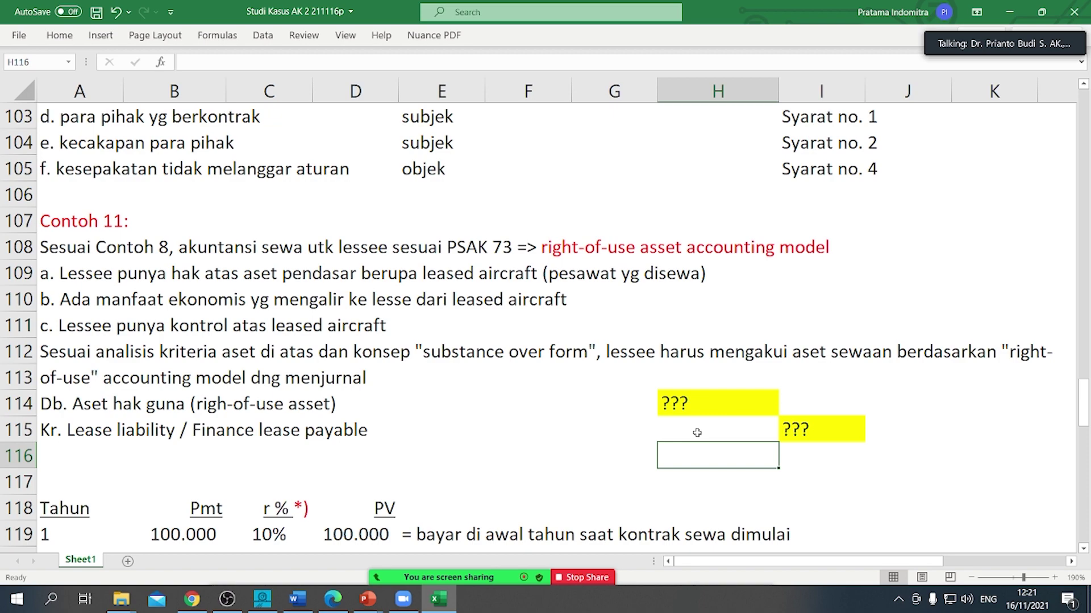
# Step: Examine the yearly payments and their total in the payment table, and relate them to the lease liability credit line
pyautogui.scroll(-3, 697, 432)
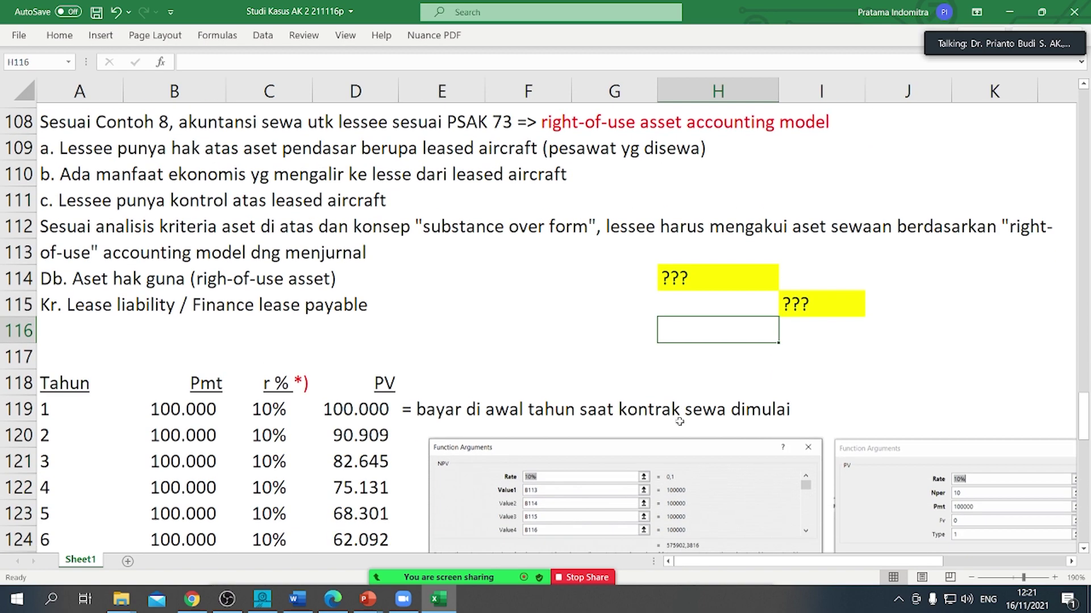
pyautogui.scroll(-1, 681, 425)
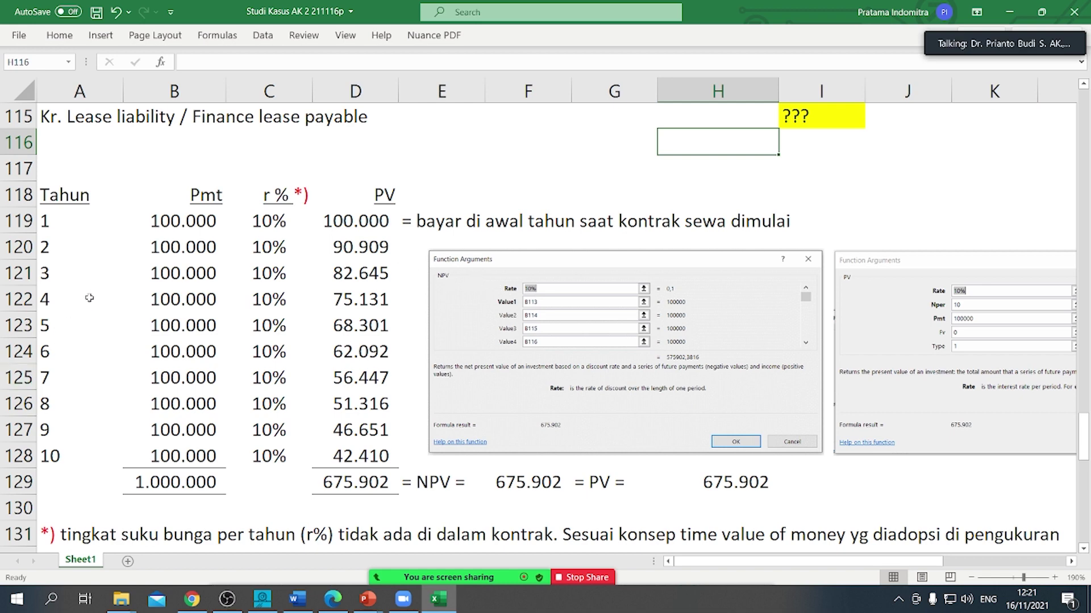
pyautogui.click(161, 222)
pyautogui.click(163, 243)
pyautogui.click(153, 282)
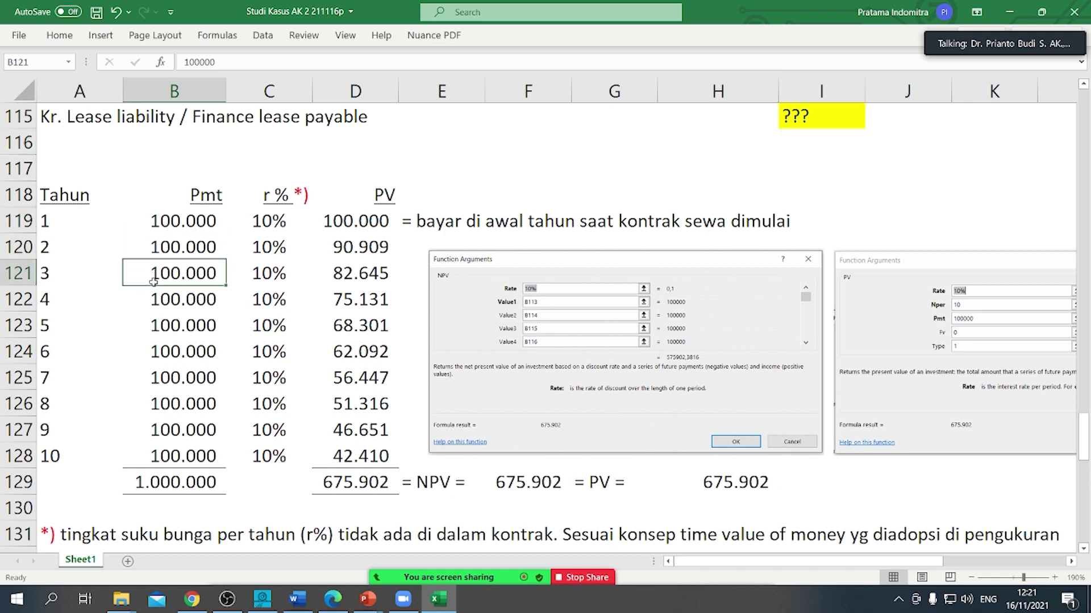
pyautogui.click(159, 299)
pyautogui.click(163, 483)
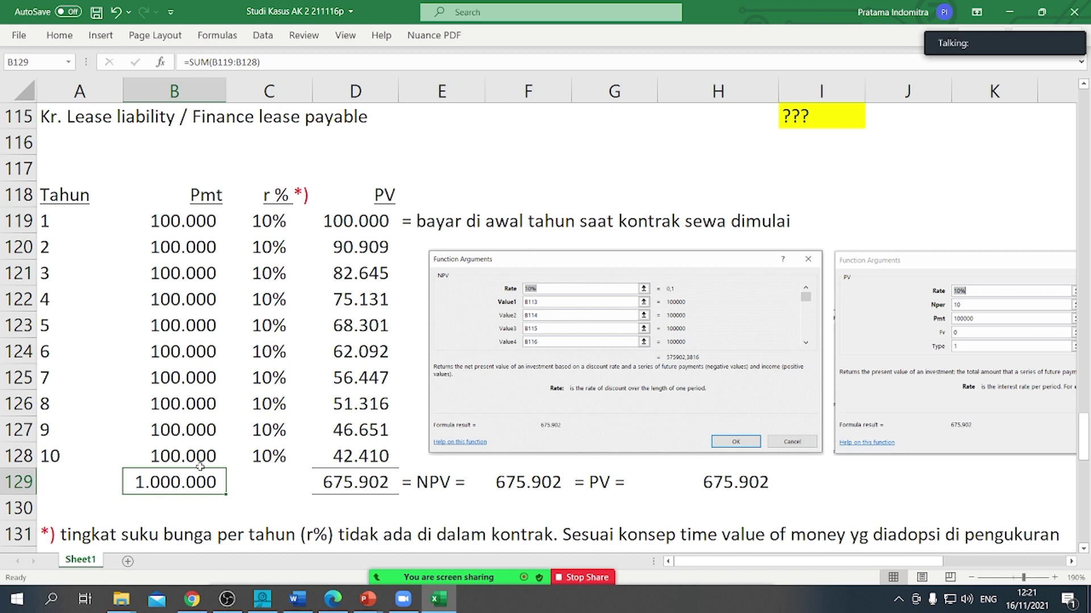
pyautogui.scroll(-1, 318, 341)
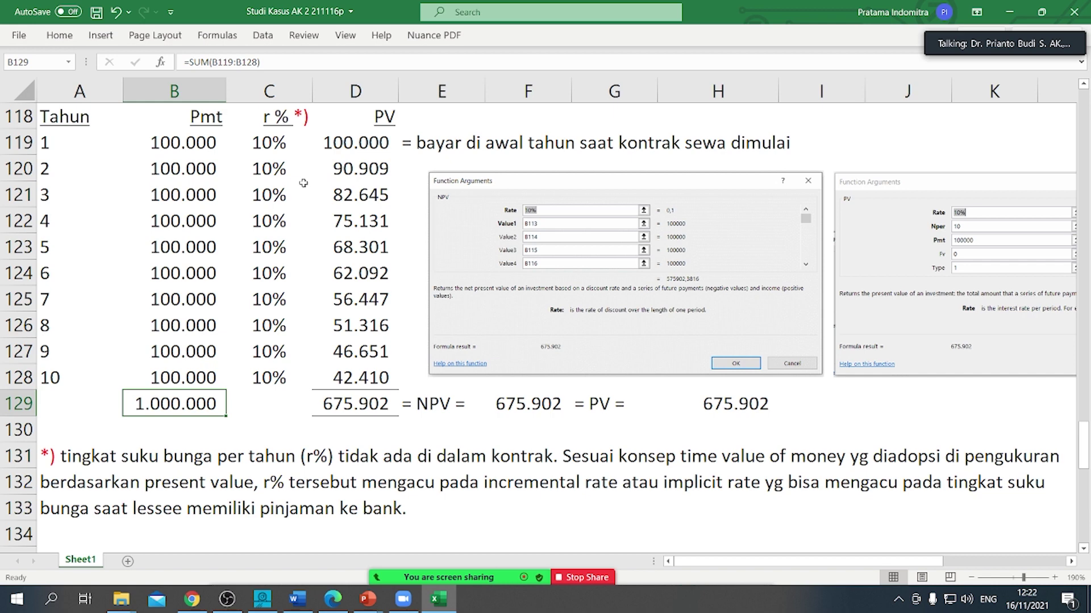
pyautogui.scroll(3, 303, 183)
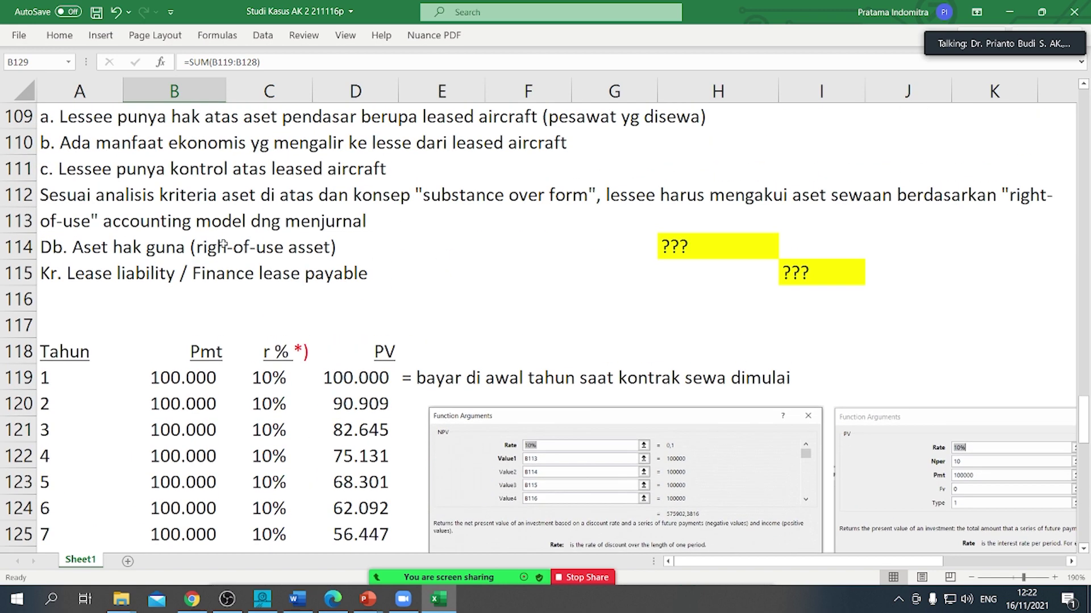
pyautogui.moveTo(80, 284); pyautogui.dragTo(736, 279)
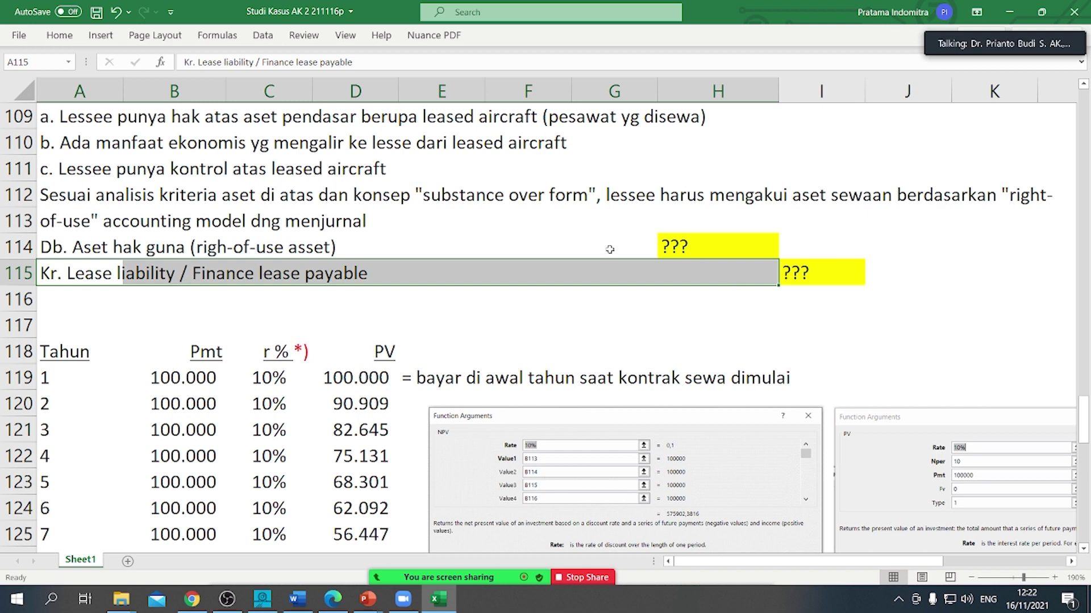
pyautogui.scroll(-4, 376, 317)
pyautogui.scroll(2, 376, 316)
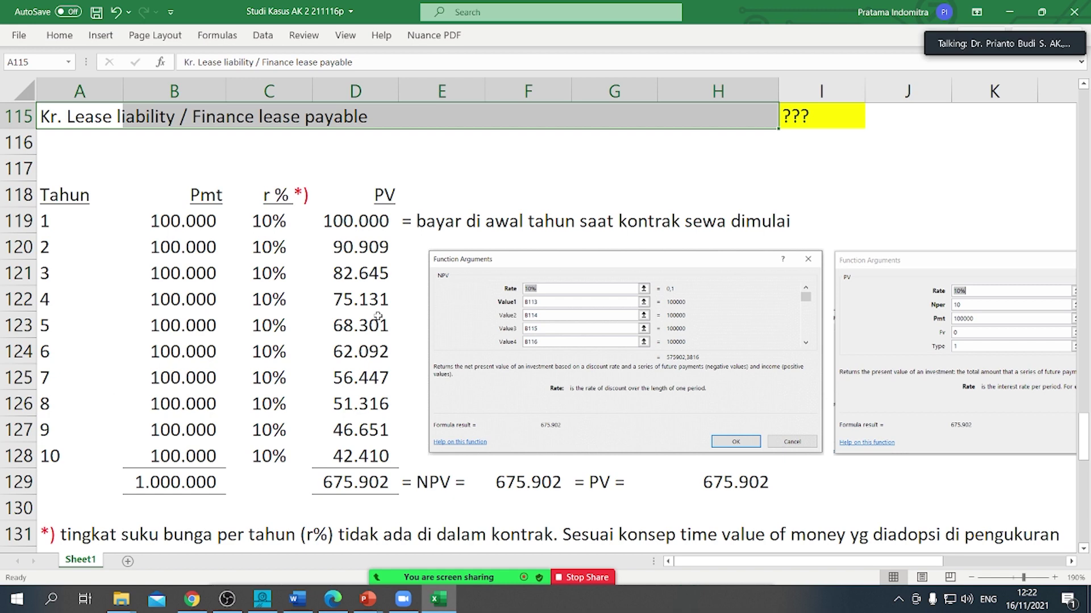
# Step: Colour the words "implicit rate" red in the interest-rate note in A132
pyautogui.scroll(-2, 534, 397)
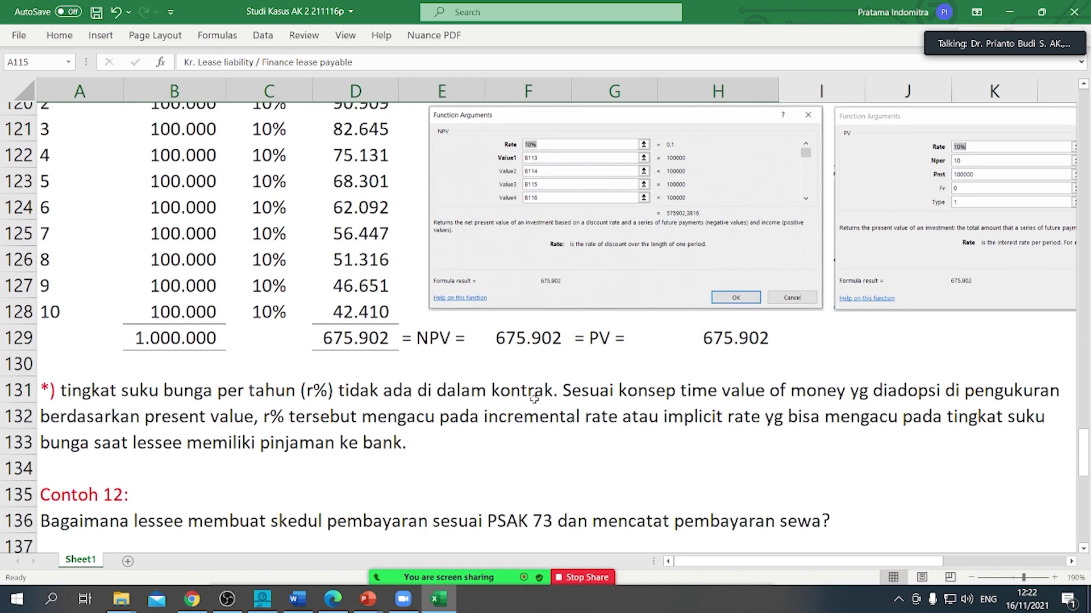
pyautogui.scroll(-1, 534, 398)
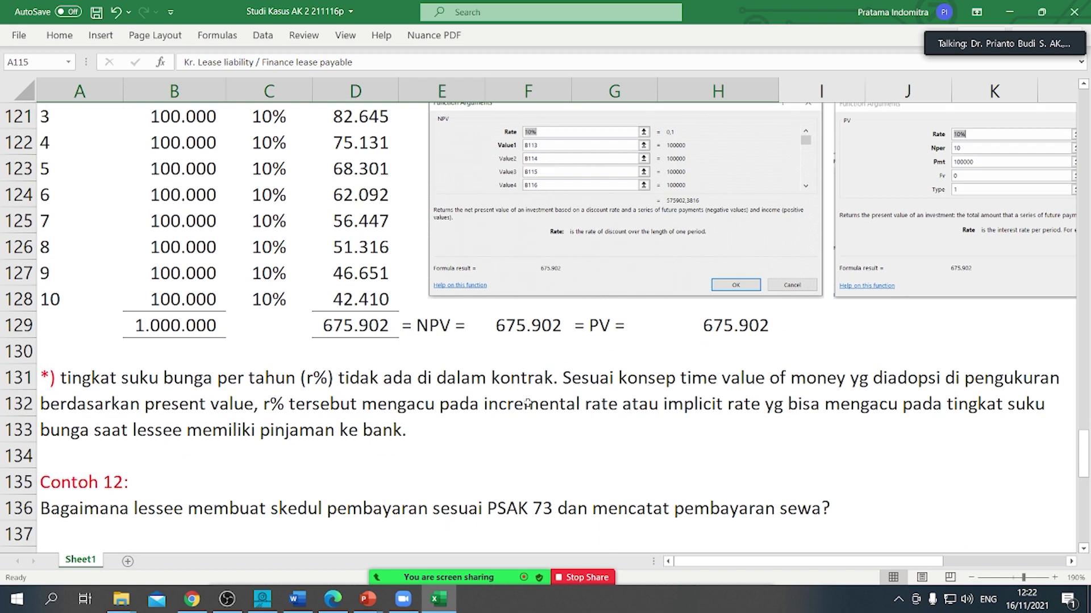
pyautogui.doubleClick(58, 402)
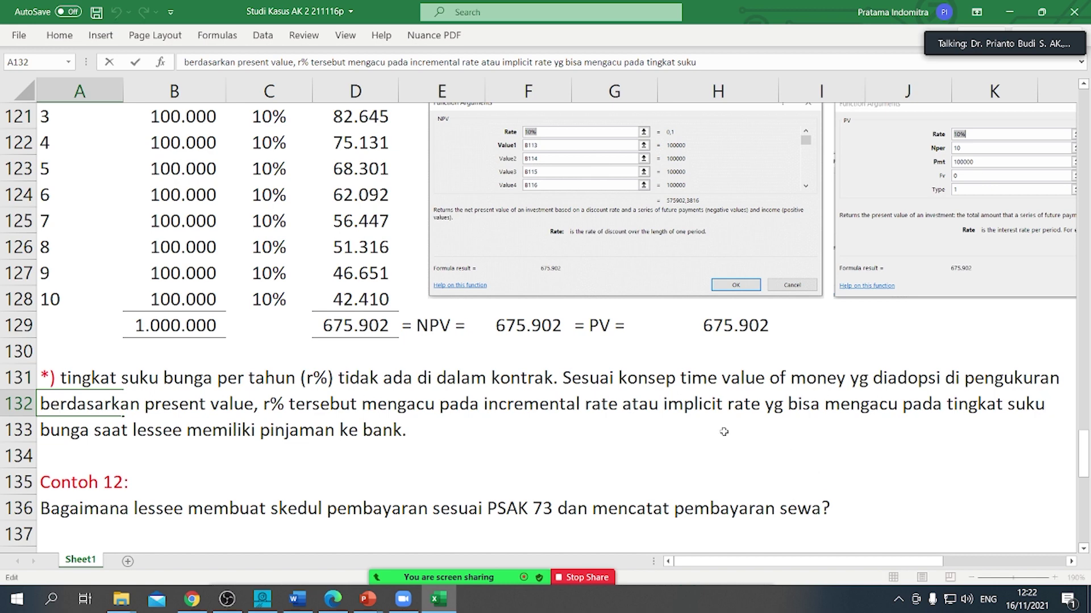
pyautogui.moveTo(664, 405); pyautogui.dragTo(743, 397)
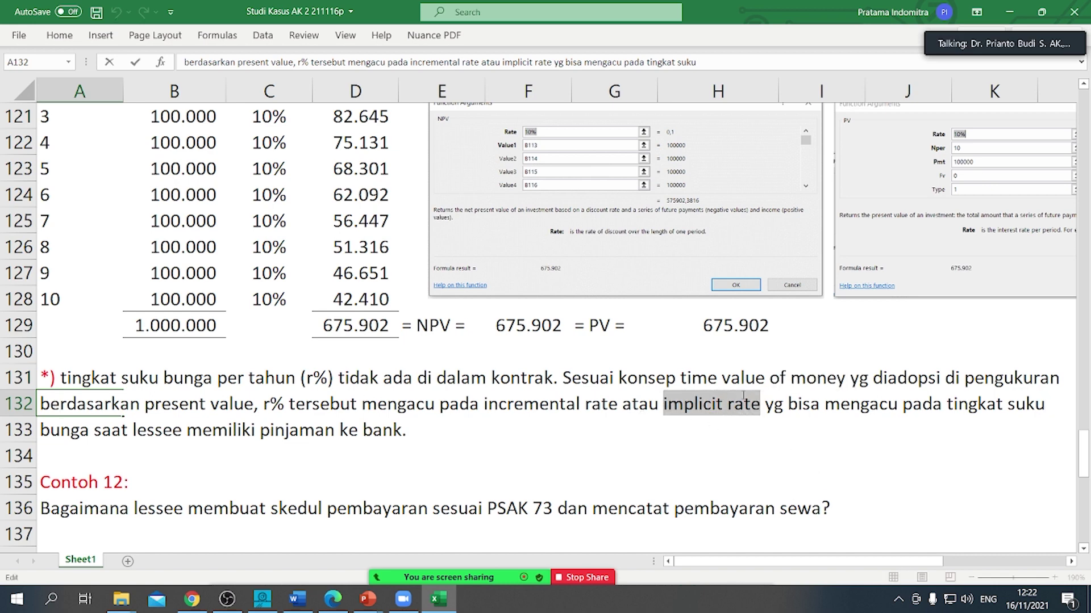
pyautogui.rightClick(744, 396)
pyautogui.click(785, 372)
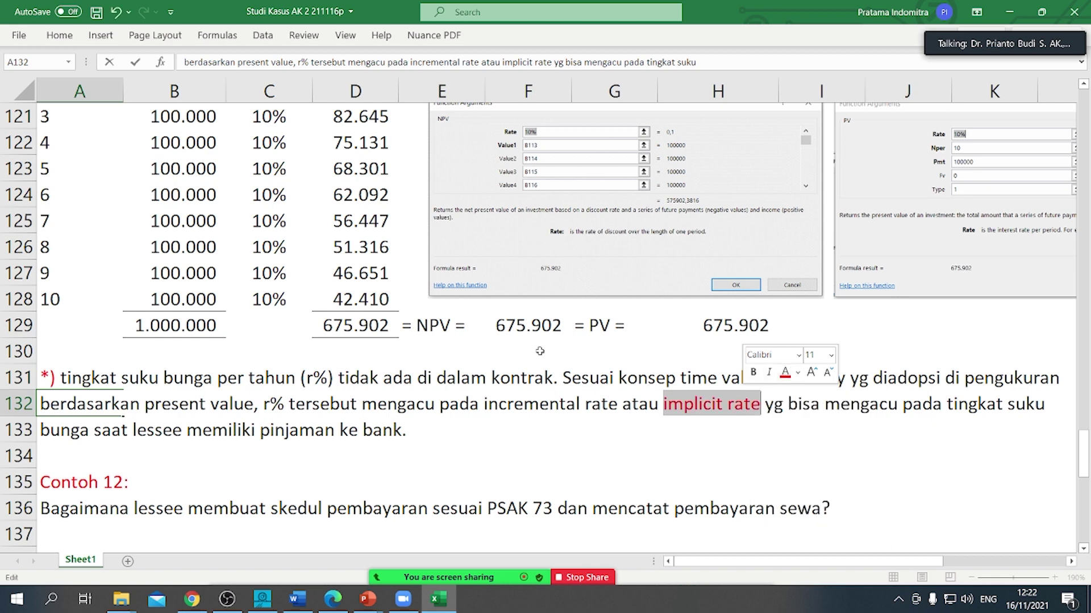
pyautogui.click(351, 318)
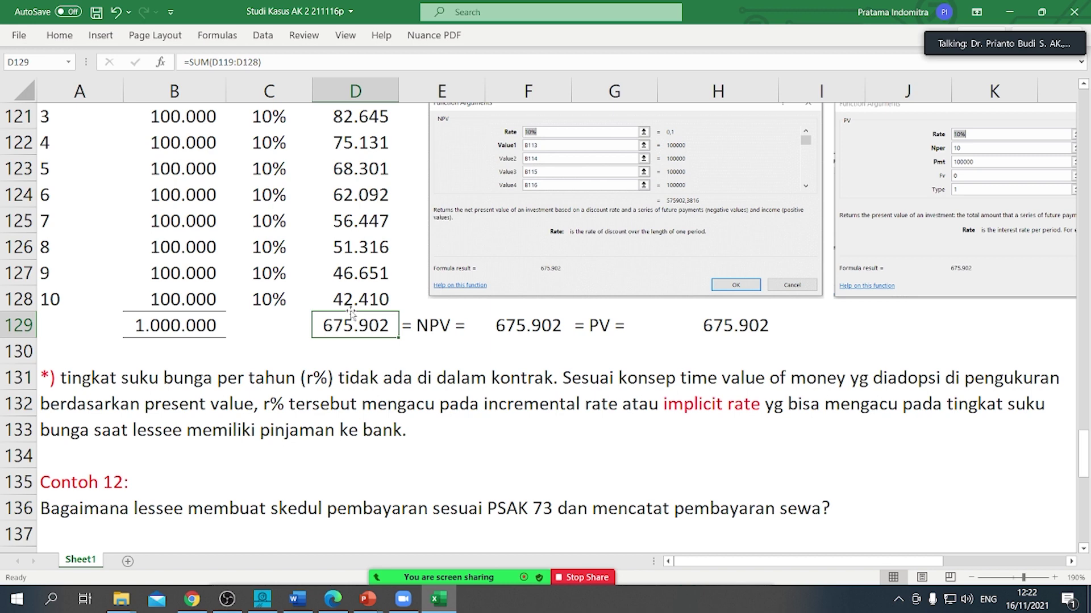
# Step: Review the year 1 payment in B119, its present value in D119 and the note on payment at the start of the year
pyautogui.scroll(1, 418, 401)
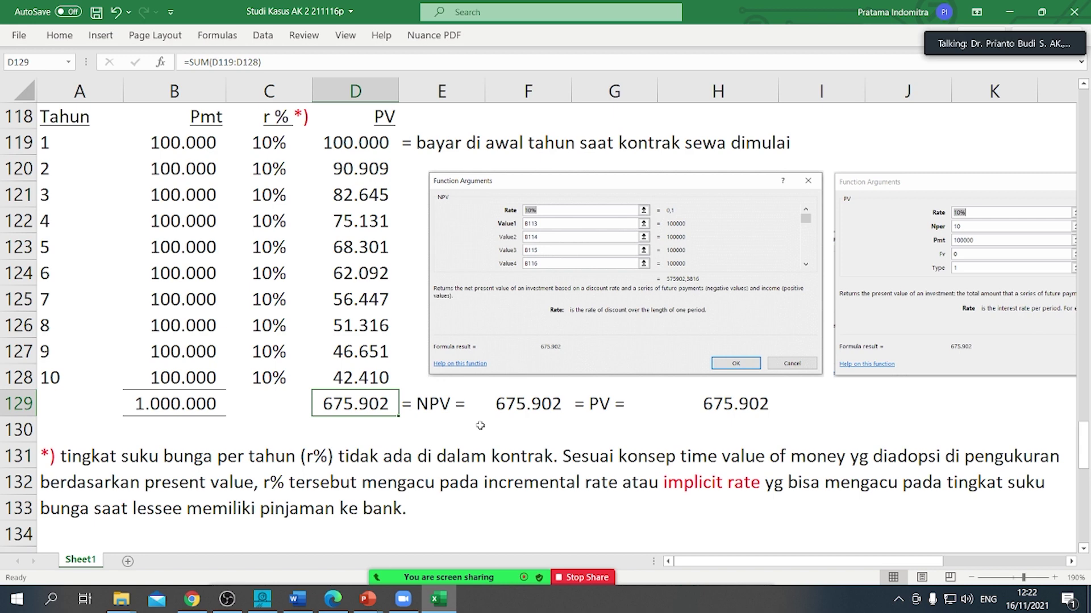
pyautogui.scroll(1, 420, 488)
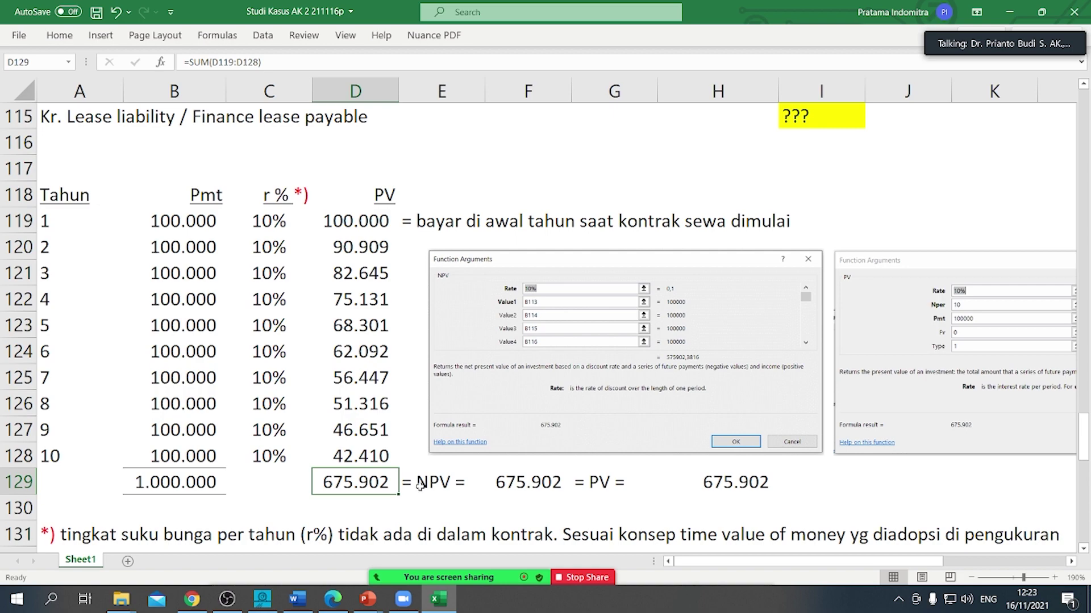
pyautogui.click(192, 216)
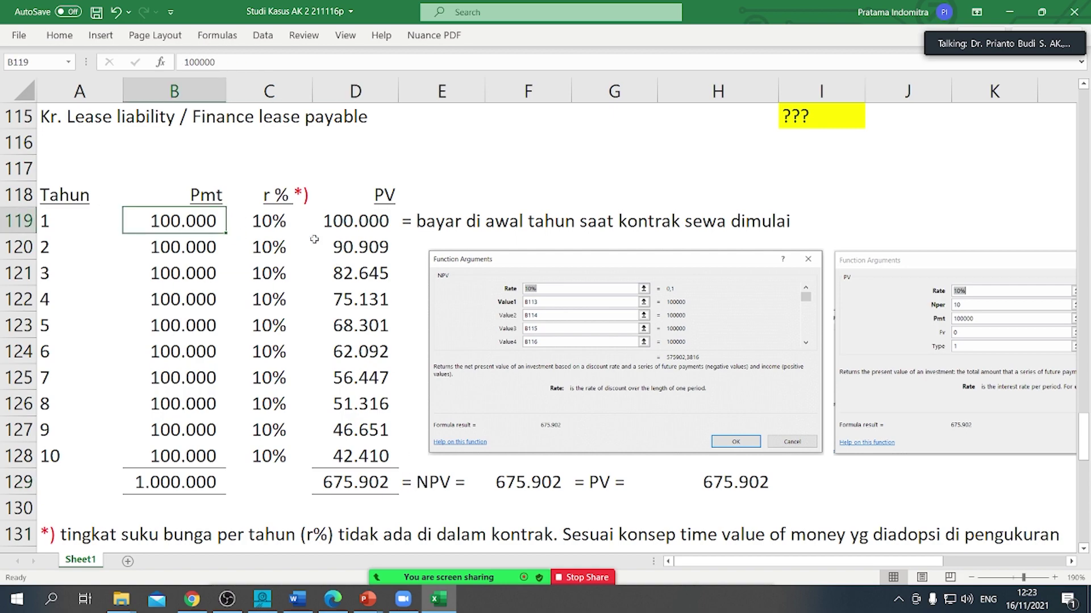
pyautogui.scroll(2, 404, 235)
pyautogui.scroll(-2, 404, 235)
pyautogui.click(362, 222)
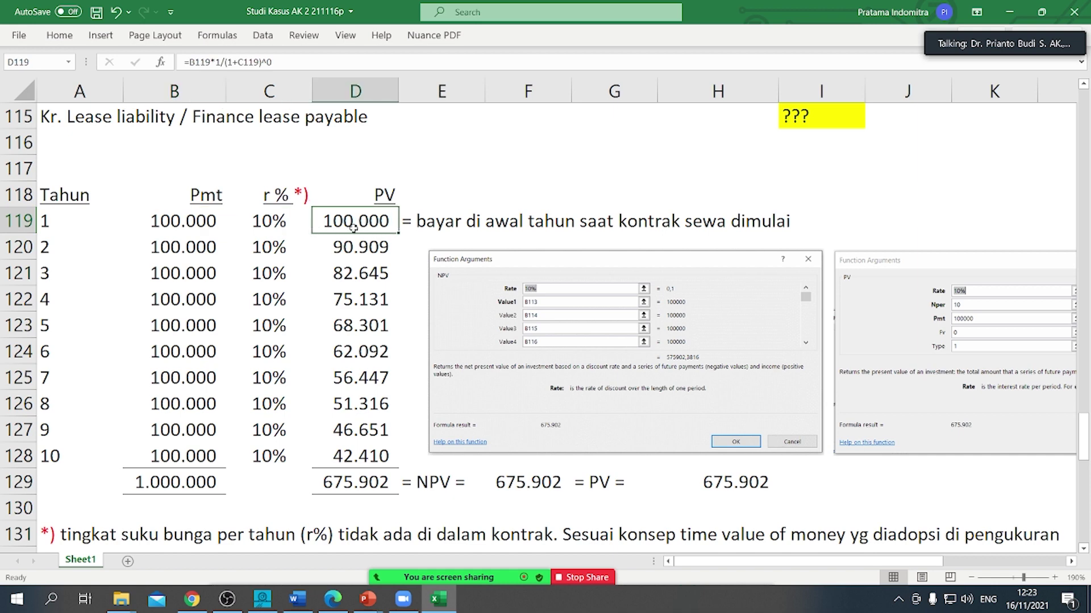
pyautogui.click(453, 218)
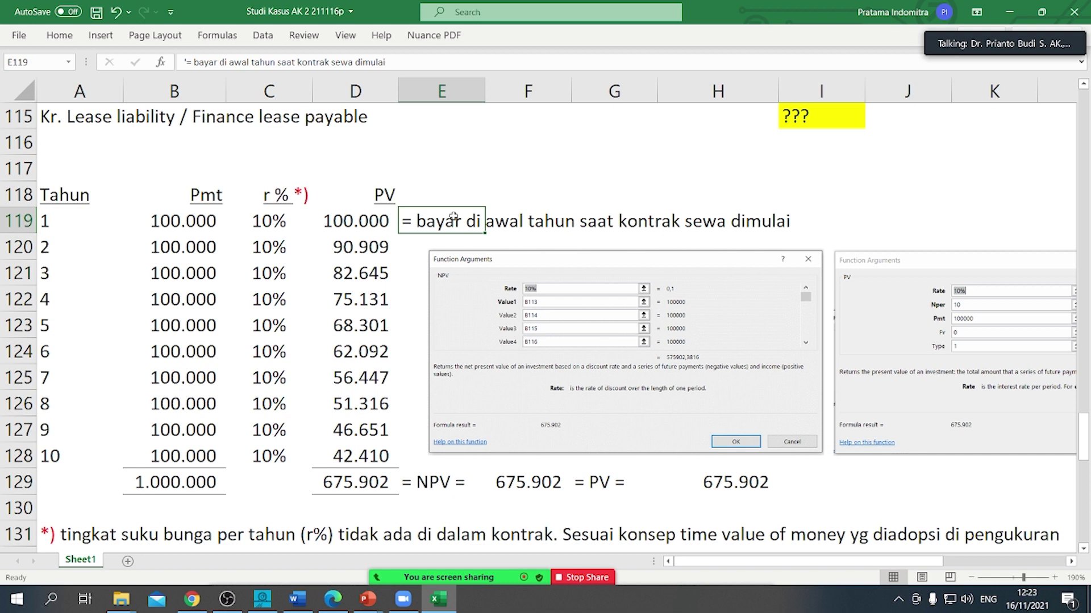
pyautogui.click(370, 221)
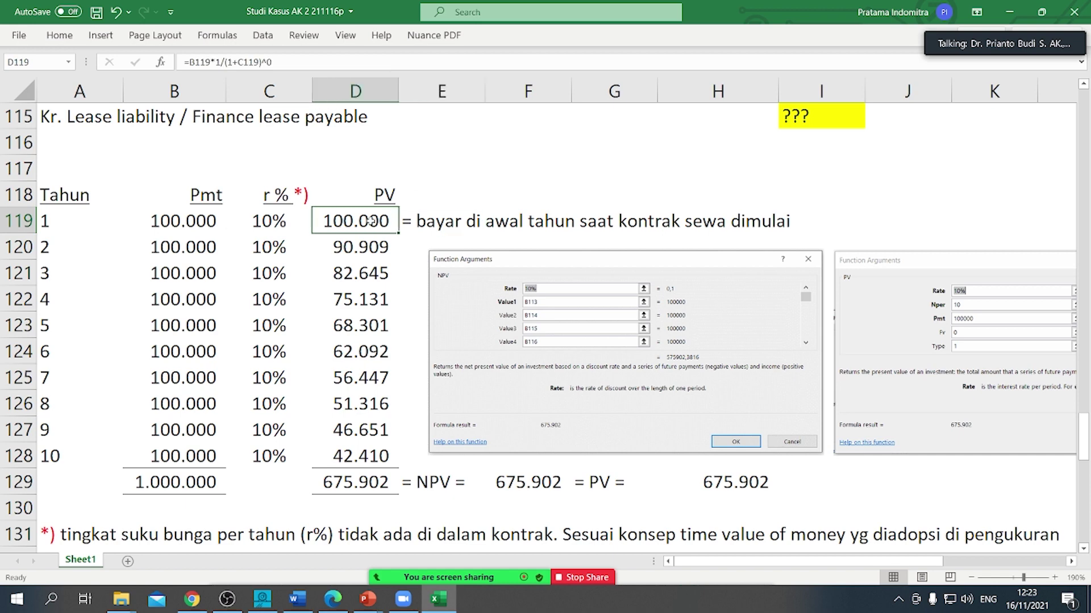
# Step: Inspect the year 1 present-value formula in D119, singling out its discount term (1+C119)^0, and leave the formula as it is
pyautogui.doubleClick(371, 221)
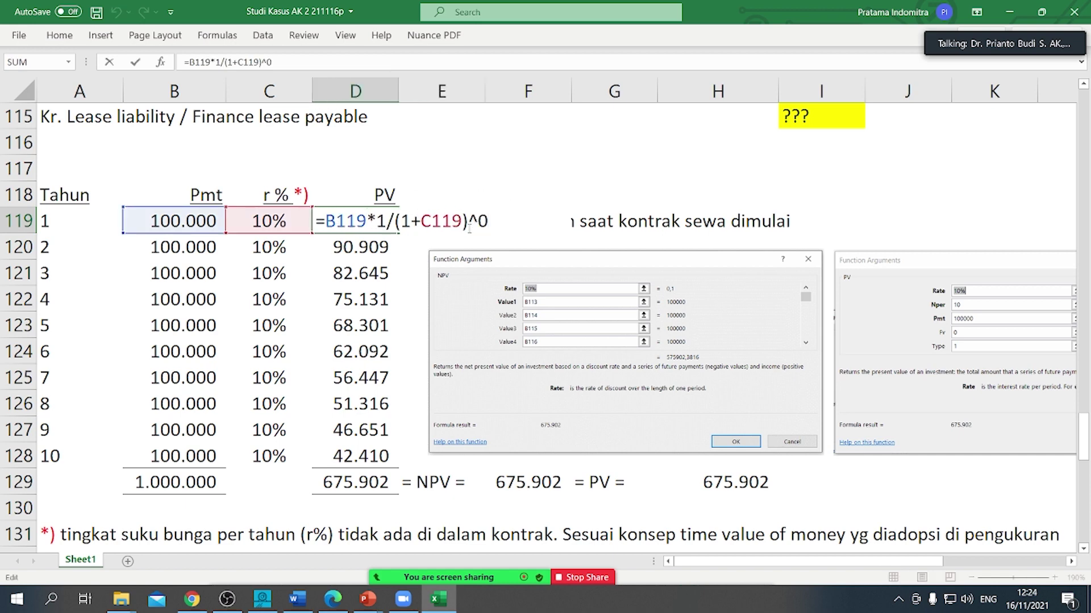
pyautogui.moveTo(396, 221); pyautogui.dragTo(503, 212)
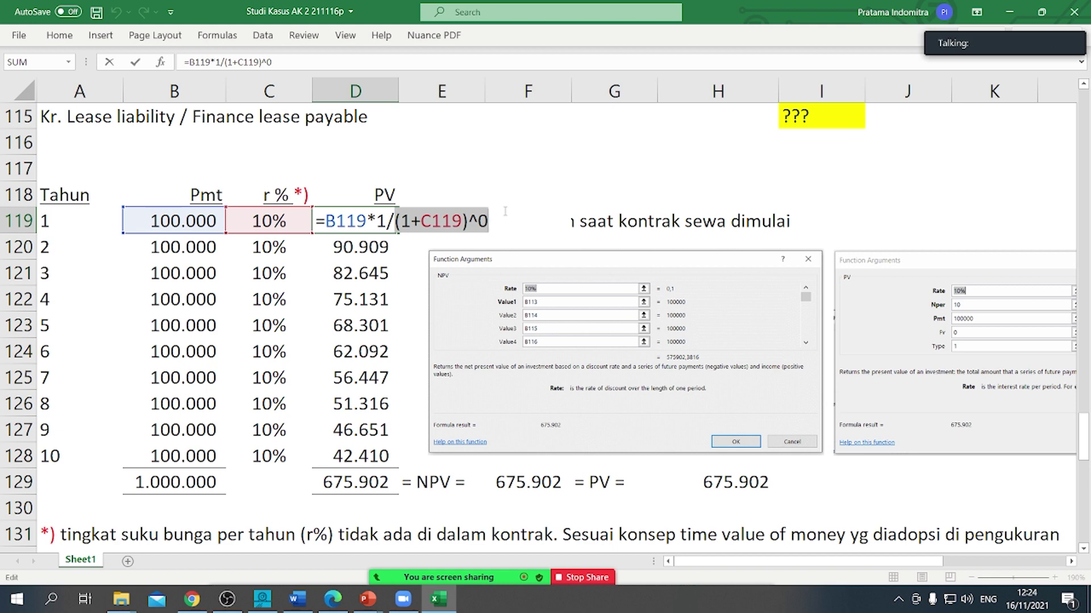
pyautogui.press('Escape')
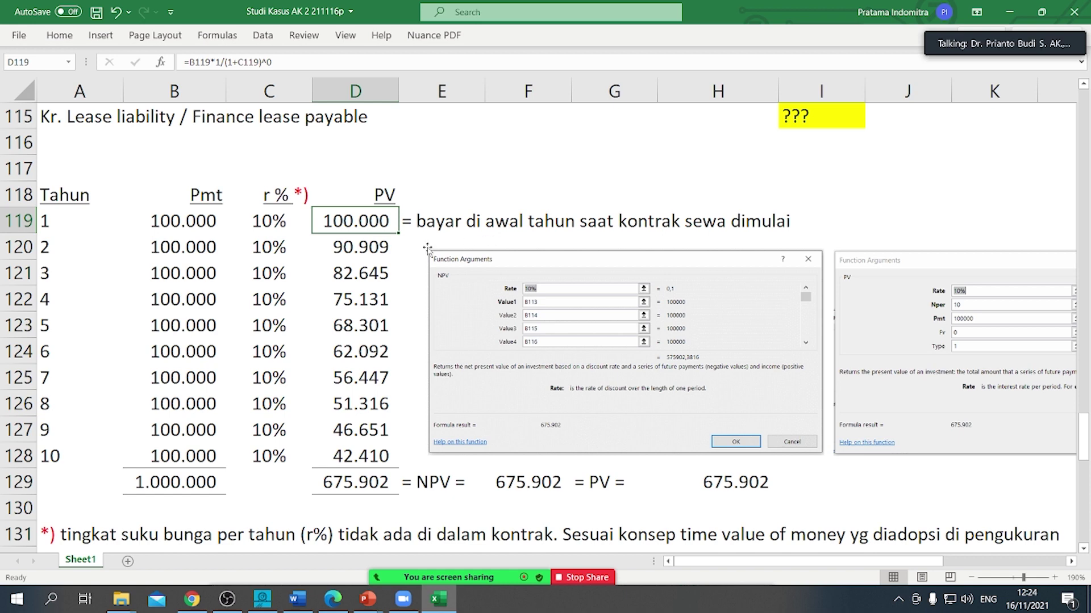
# Step: Compare the year 1 and year 2 present-value formulas in D119 and D120, discarding any accidental edit
pyautogui.click(358, 248)
pyautogui.doubleClick(358, 248)
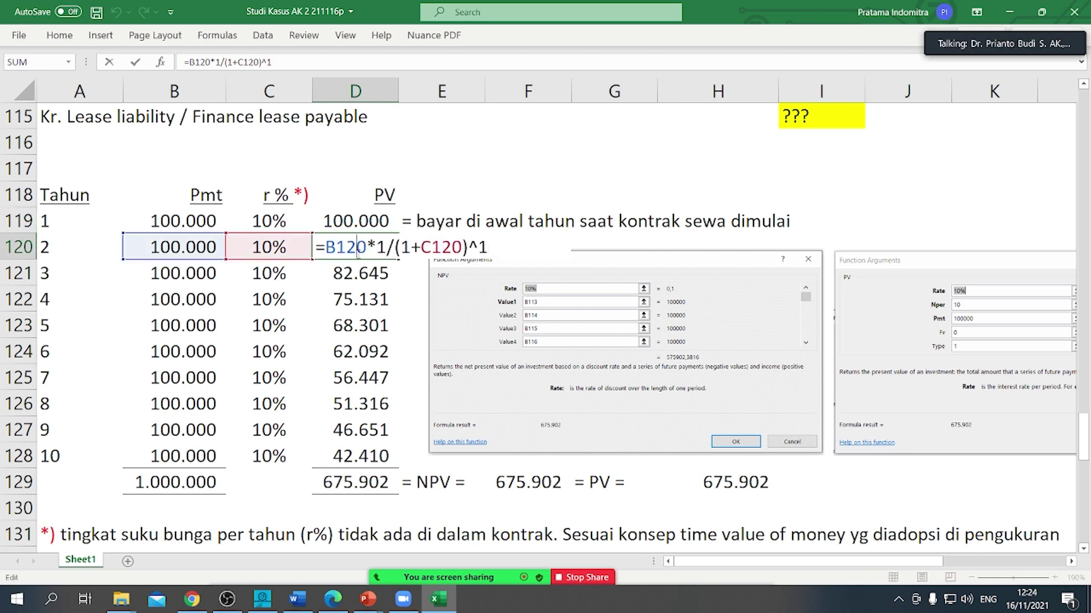
pyautogui.click(382, 212)
pyautogui.doubleClick(382, 212)
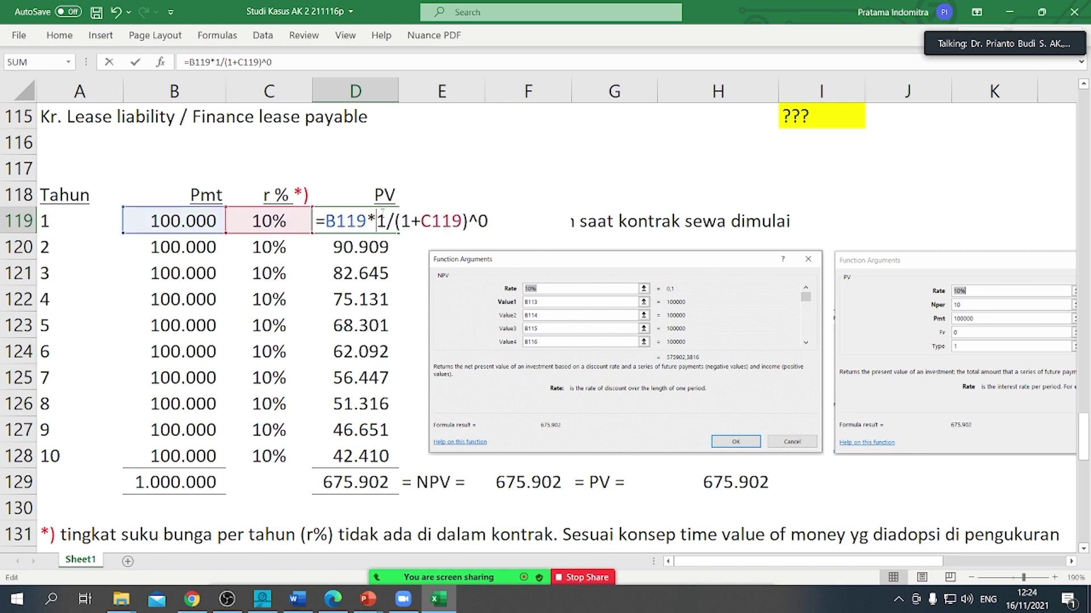
pyautogui.click(374, 247)
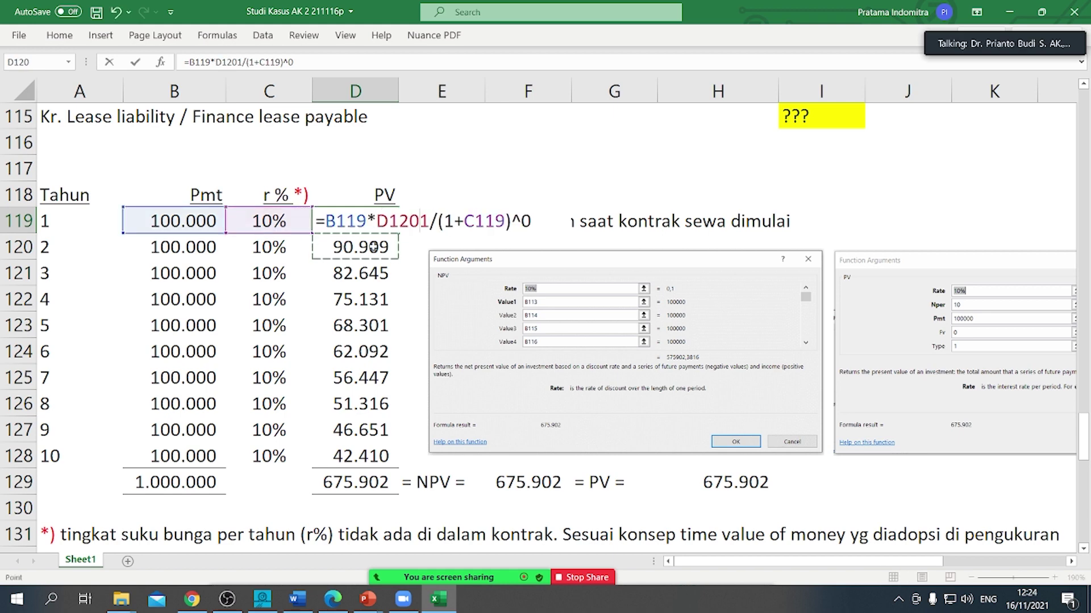
pyautogui.press('Escape')
pyautogui.doubleClick(372, 248)
pyautogui.press('Escape')
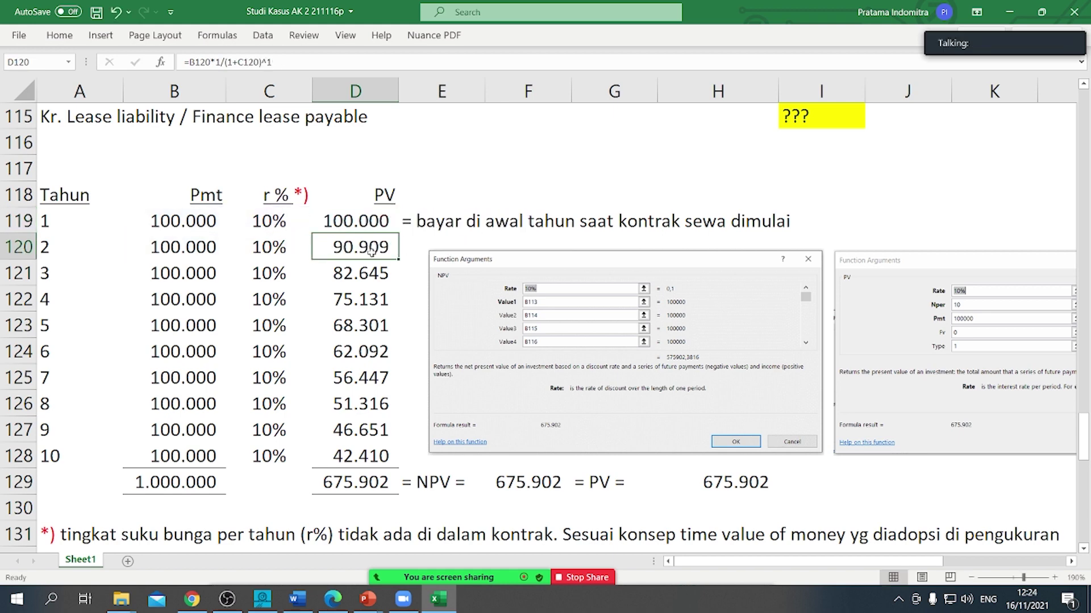
# Step: Inspect the present-value formulas for years 3 to 7 in D121:D125, leaving each one unedited
pyautogui.doubleClick(366, 270)
pyautogui.press('Escape')
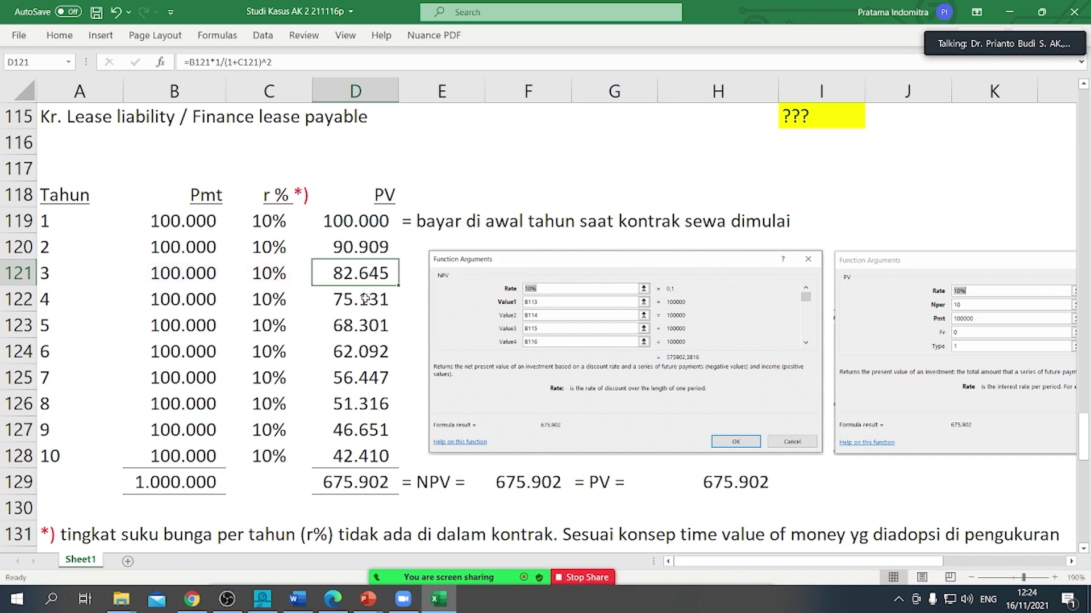
pyautogui.doubleClick(364, 299)
pyautogui.press('Escape')
pyautogui.doubleClick(364, 321)
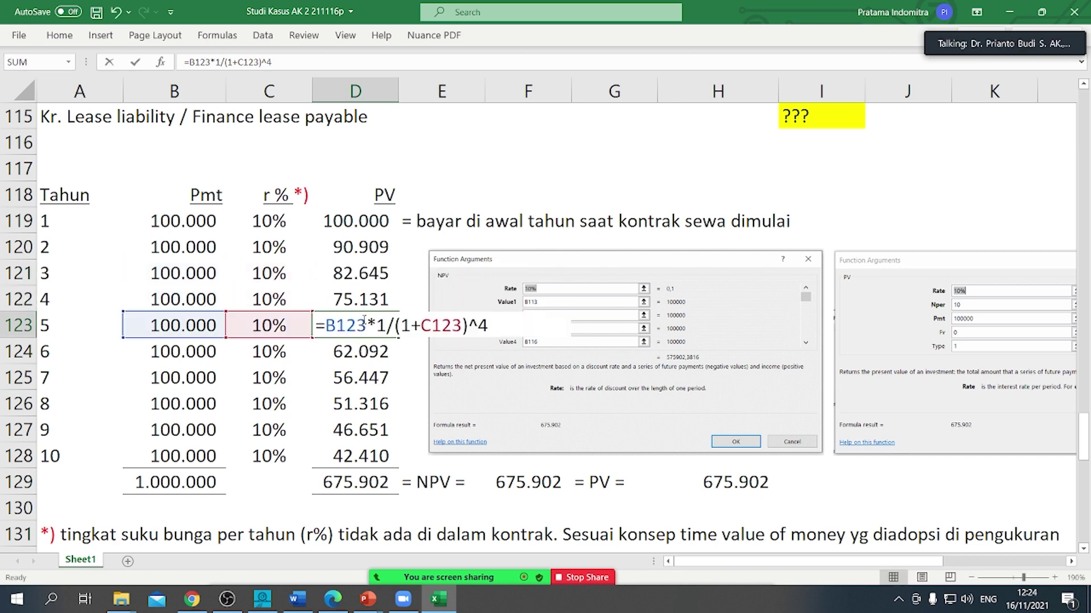
pyautogui.press('Escape')
pyautogui.doubleClick(357, 355)
pyautogui.press('Escape')
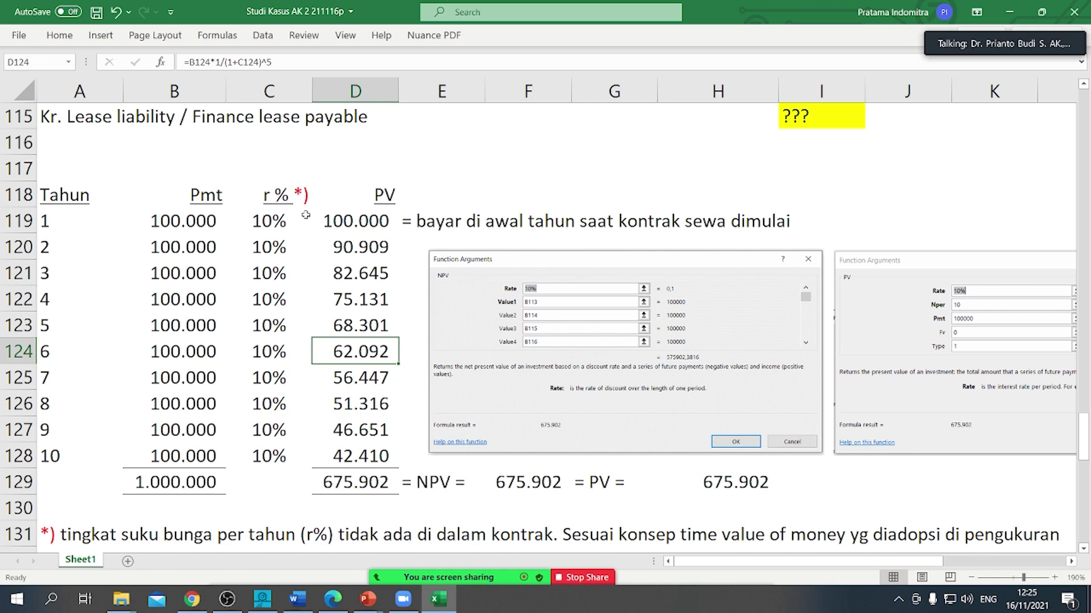
pyautogui.doubleClick(349, 376)
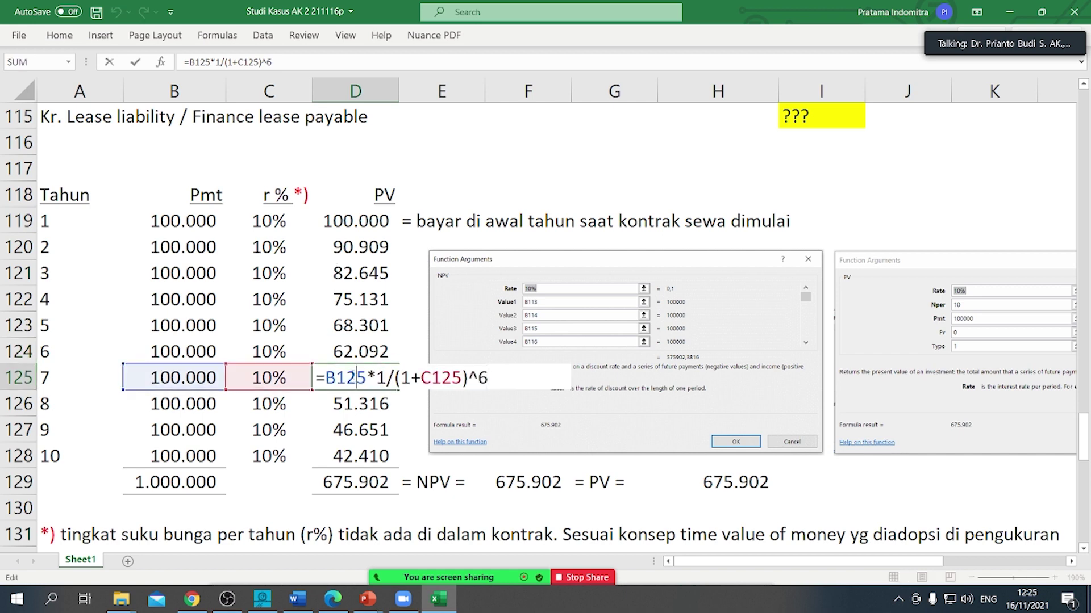
pyautogui.press('Escape')
# Step: Compare the present-value total in D129 with the NPV formula in F129 and the PV formula in H129, without editing them
pyautogui.press('Down')
pyautogui.press('Down')
pyautogui.press('Down')
pyautogui.press('Down')
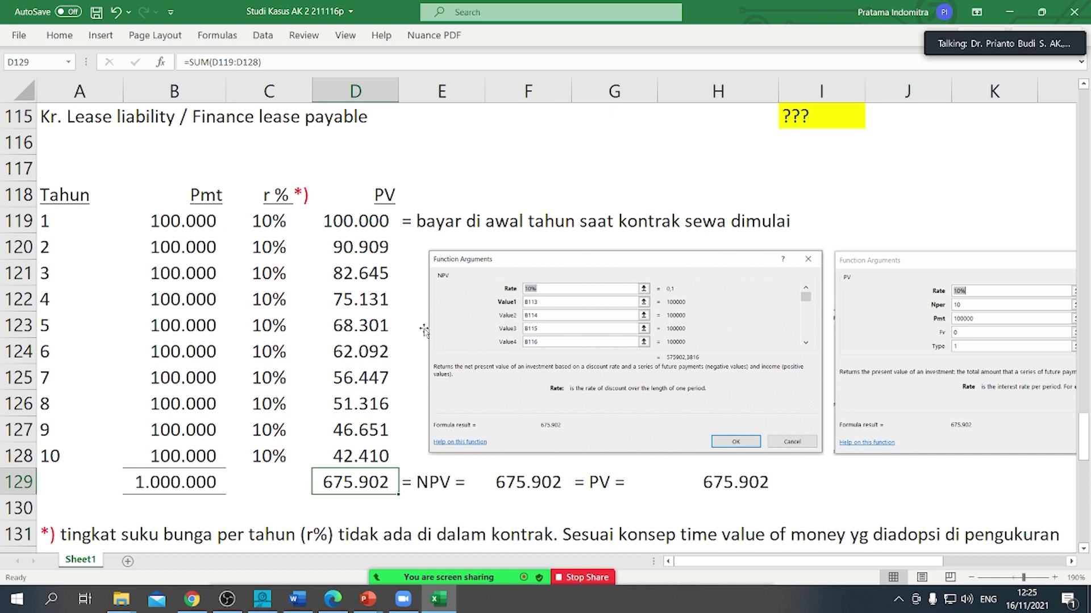
pyautogui.click(464, 479)
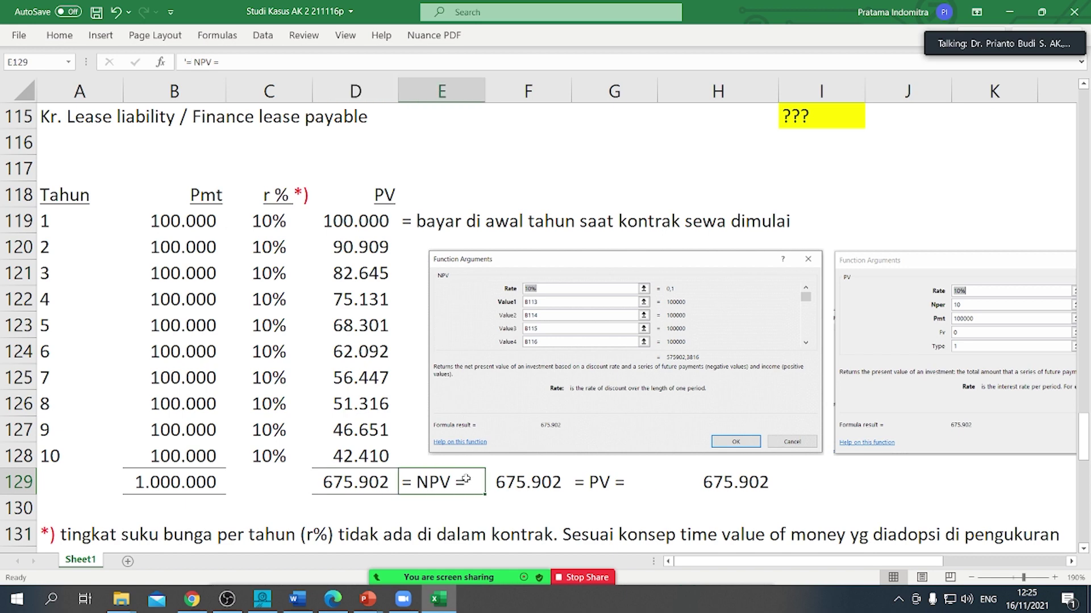
pyautogui.doubleClick(531, 484)
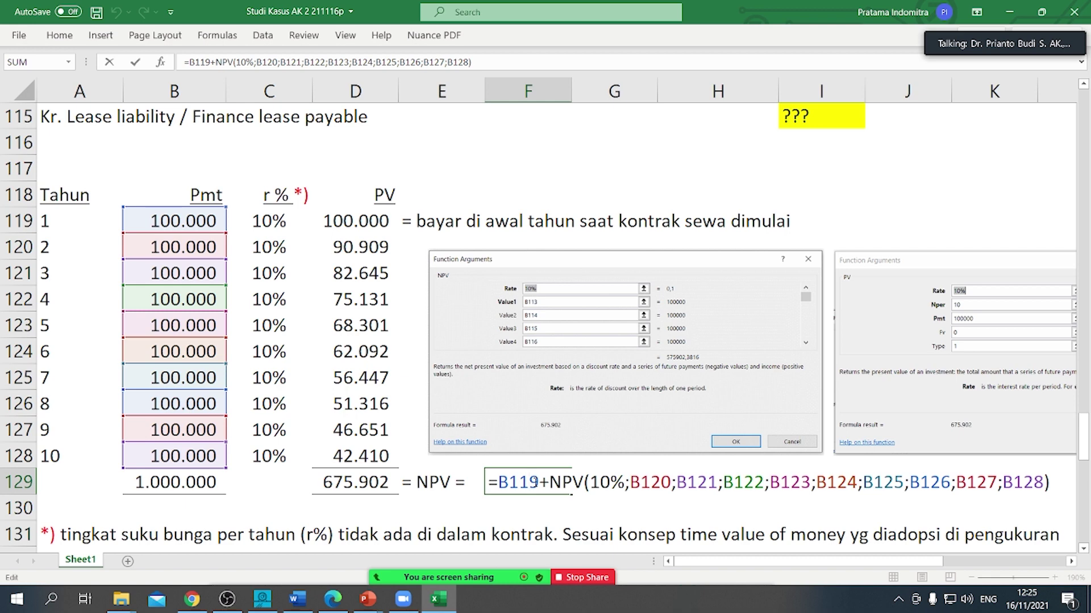
pyautogui.press('Escape')
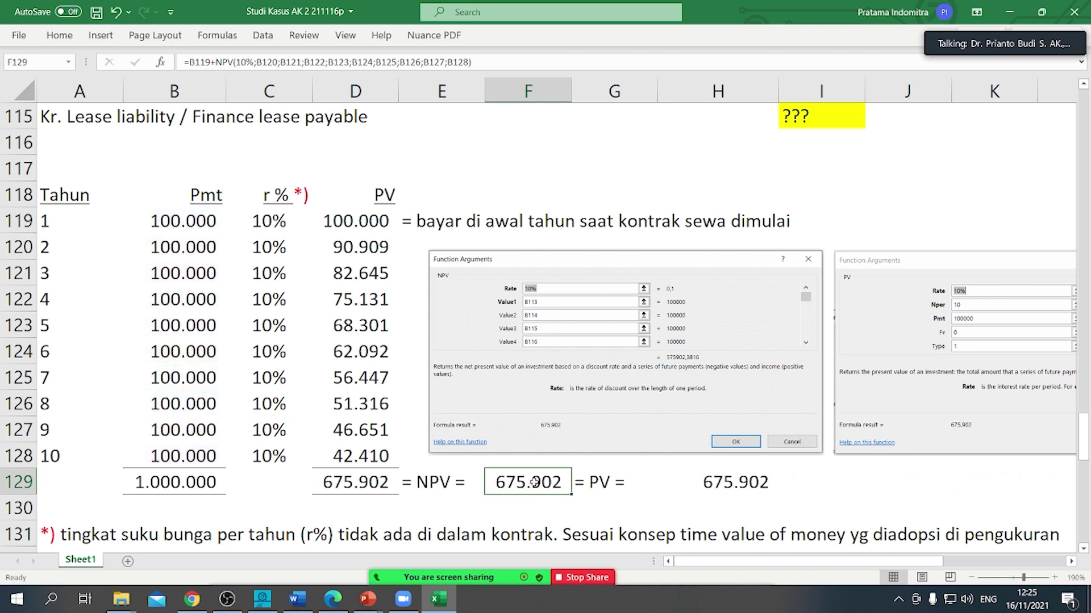
pyautogui.doubleClick(712, 482)
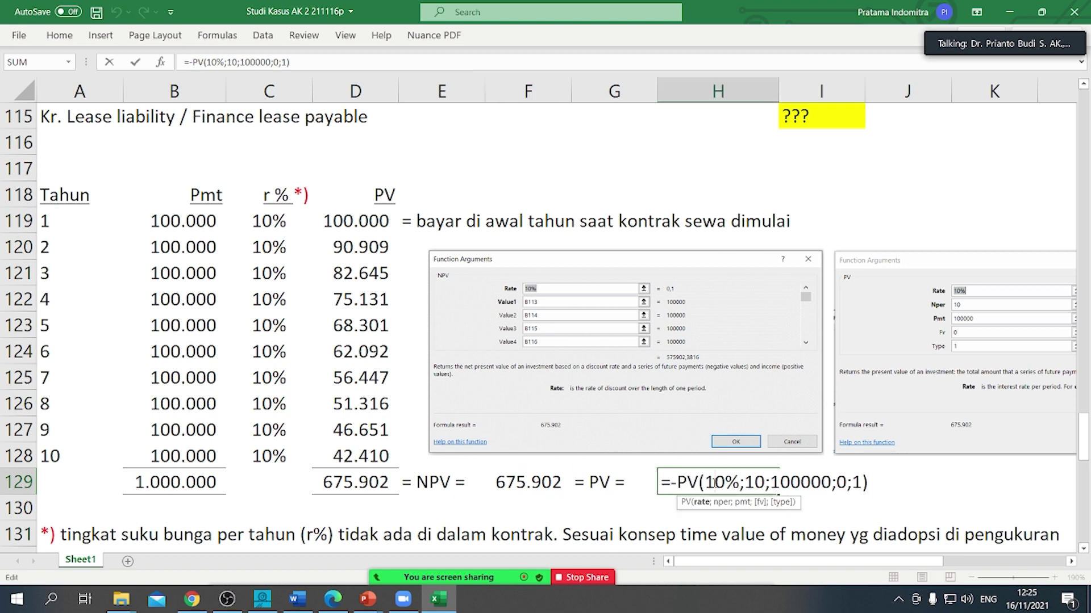
pyautogui.press('Escape')
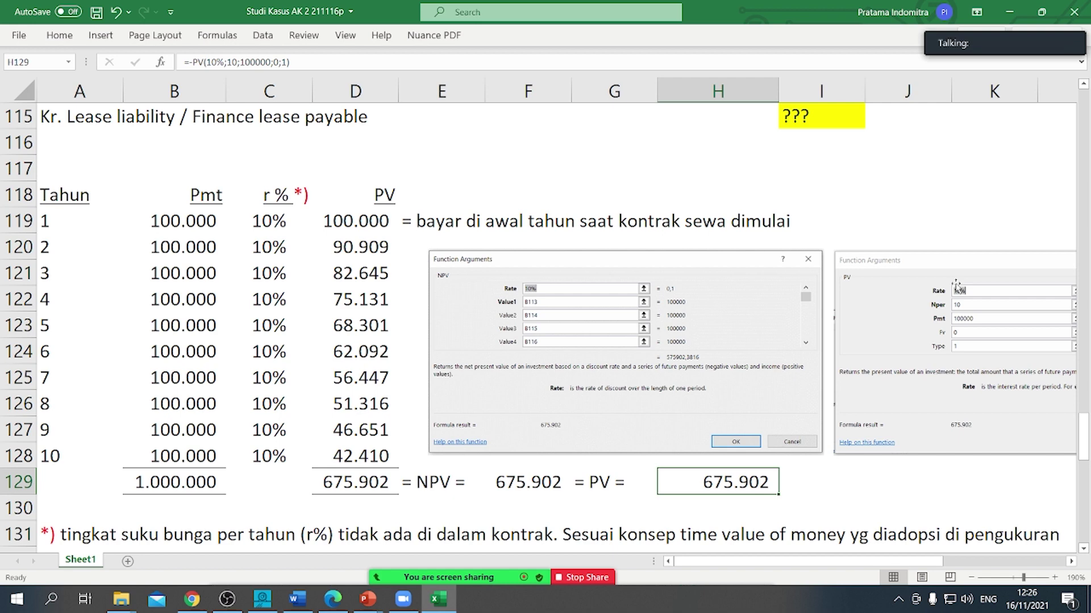
# Step: Replace the unknown right-of-use asset debit in H114 with a reference to the present-value total in D129
pyautogui.click(341, 273)
pyautogui.scroll(1, 342, 273)
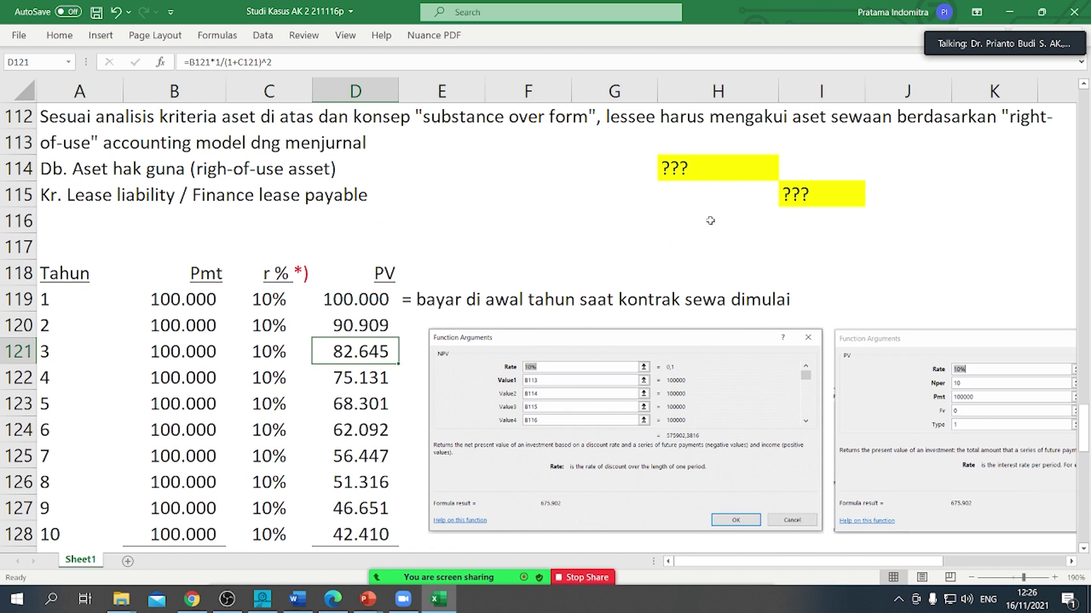
pyautogui.click(728, 168)
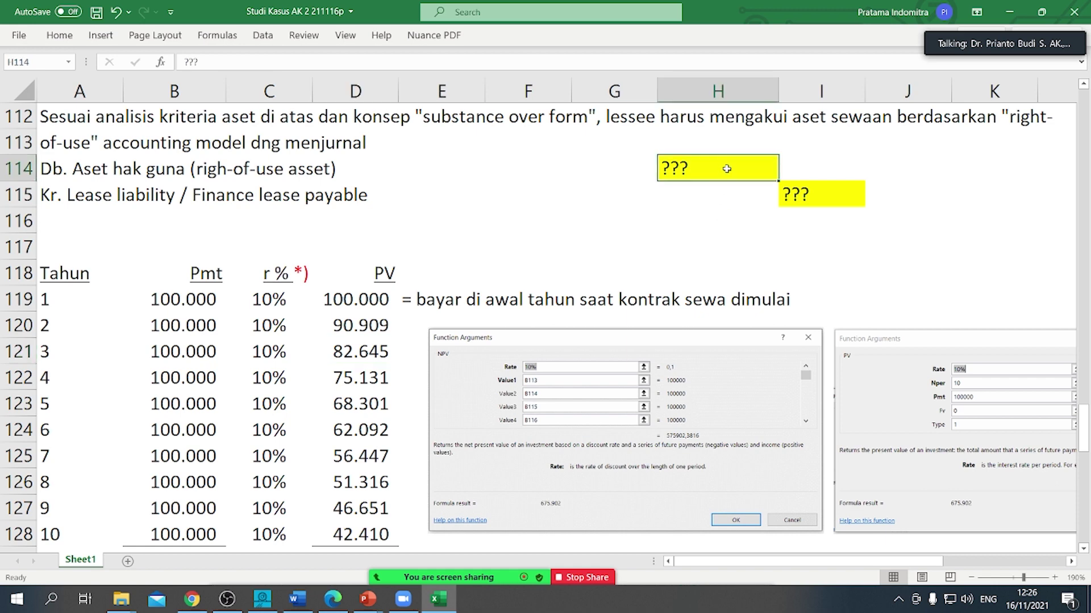
pyautogui.write('=')
pyautogui.scroll(-3, 462, 227)
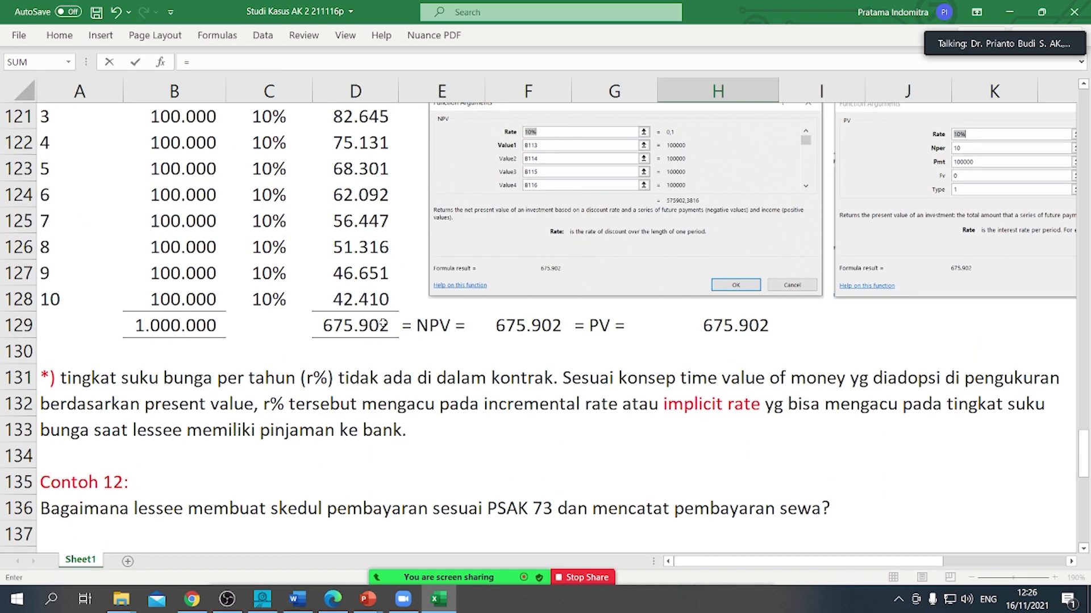
pyautogui.click(382, 324)
pyautogui.press('Return')
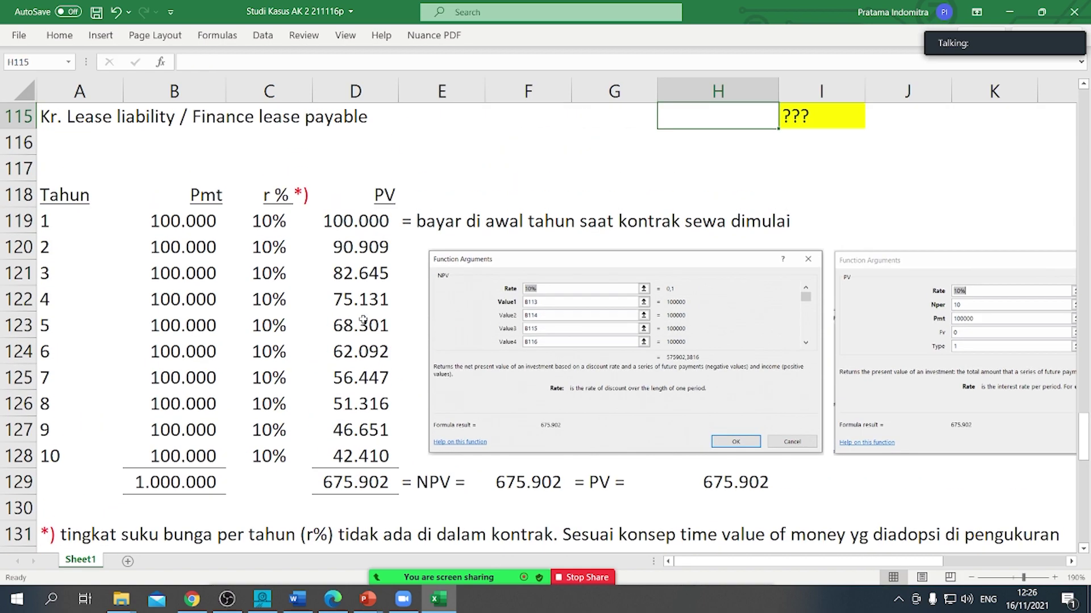
# Step: Replace the unknown lease liability credit in I115 with a reference to the debit amount in H114
pyautogui.scroll(1, 477, 301)
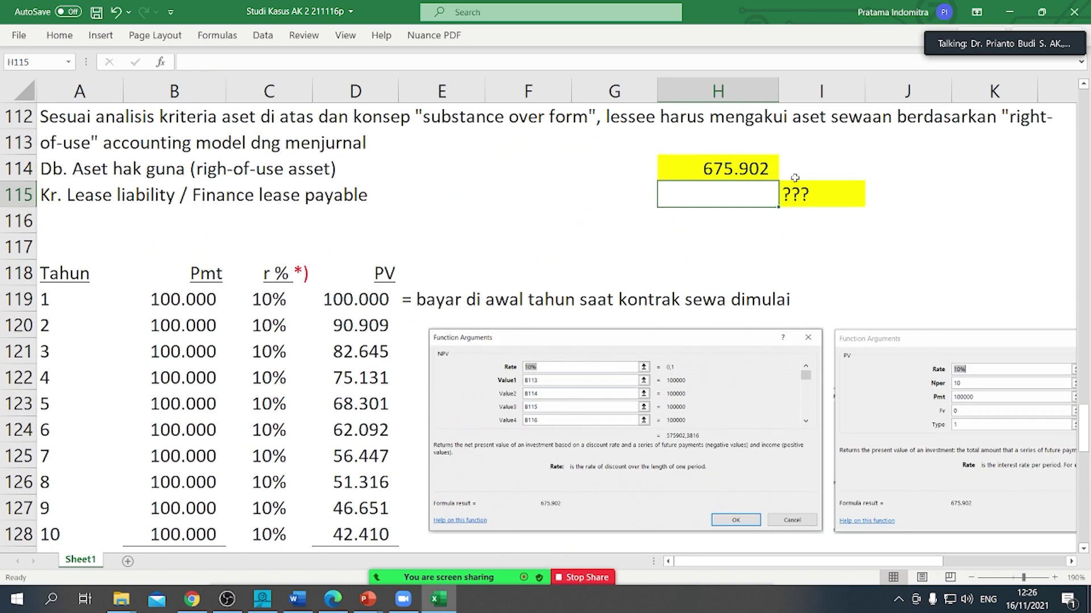
pyautogui.click(806, 194)
pyautogui.doubleClick(806, 194)
pyautogui.press('BackSpace')
pyautogui.press('BackSpace')
pyautogui.press('BackSpace')
pyautogui.write('=')
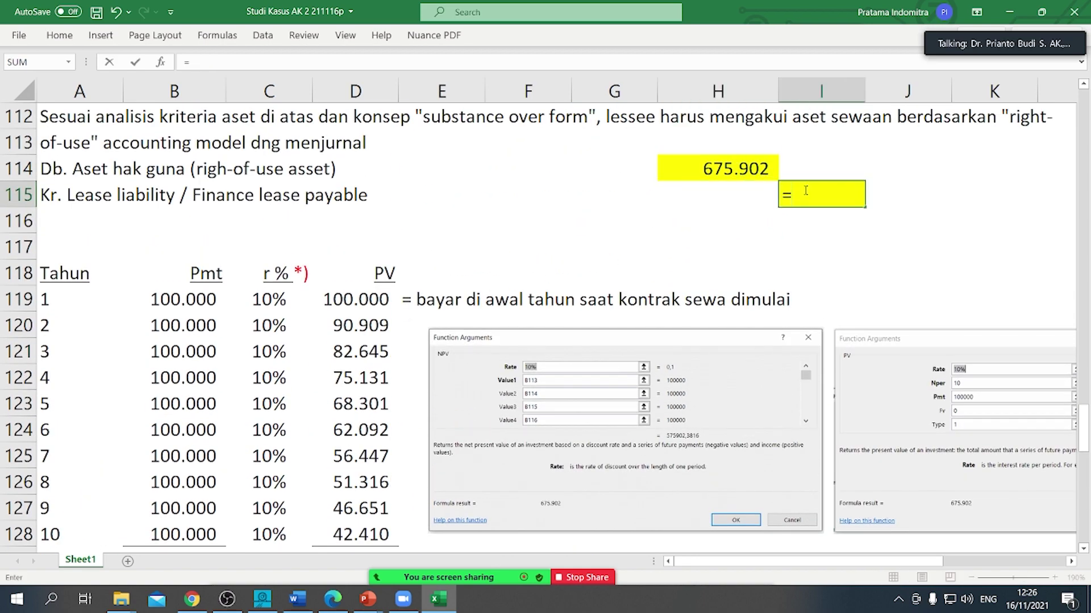
pyautogui.press('Up')
pyautogui.press('Left')
pyautogui.press('Return')
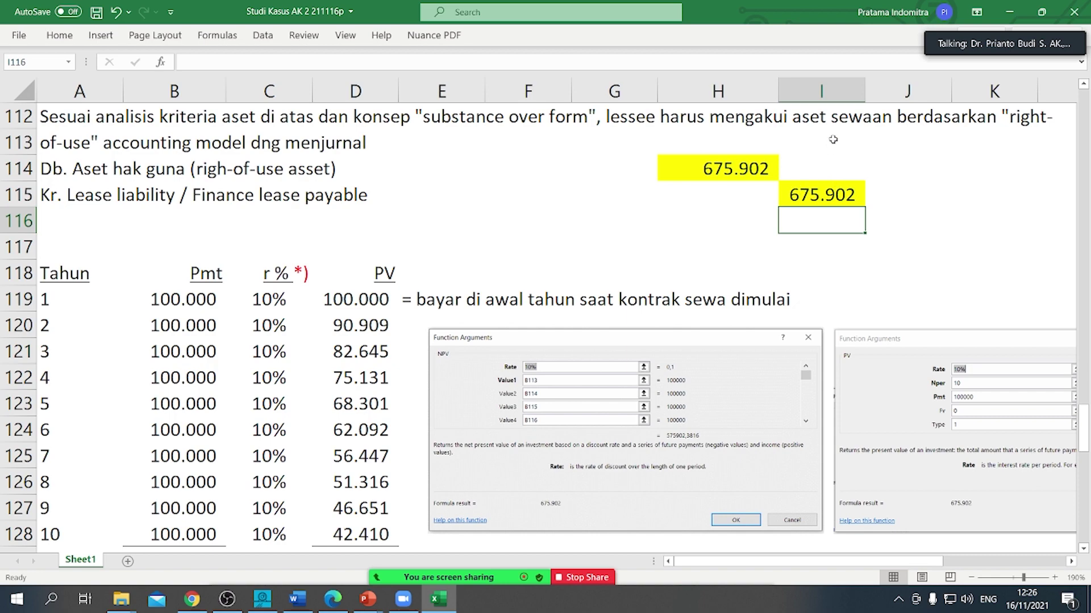
# Step: Look over the Contoh 12 question and its lease payment schedule with interest, amortisation and debt balance columns
pyautogui.scroll(-2, 427, 185)
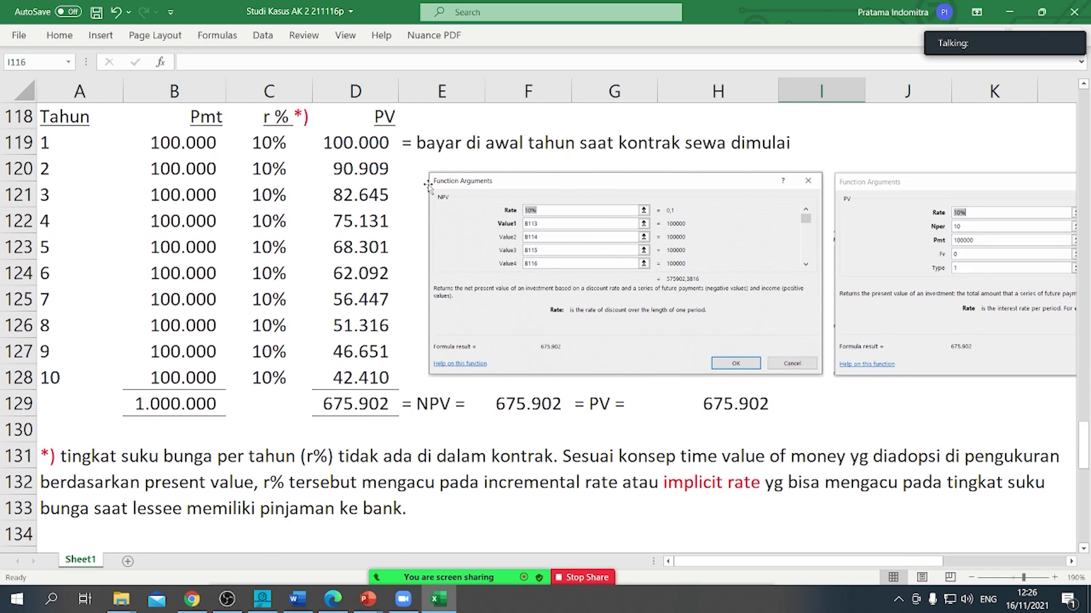
pyautogui.scroll(-1, 427, 184)
pyautogui.scroll(-1, 428, 184)
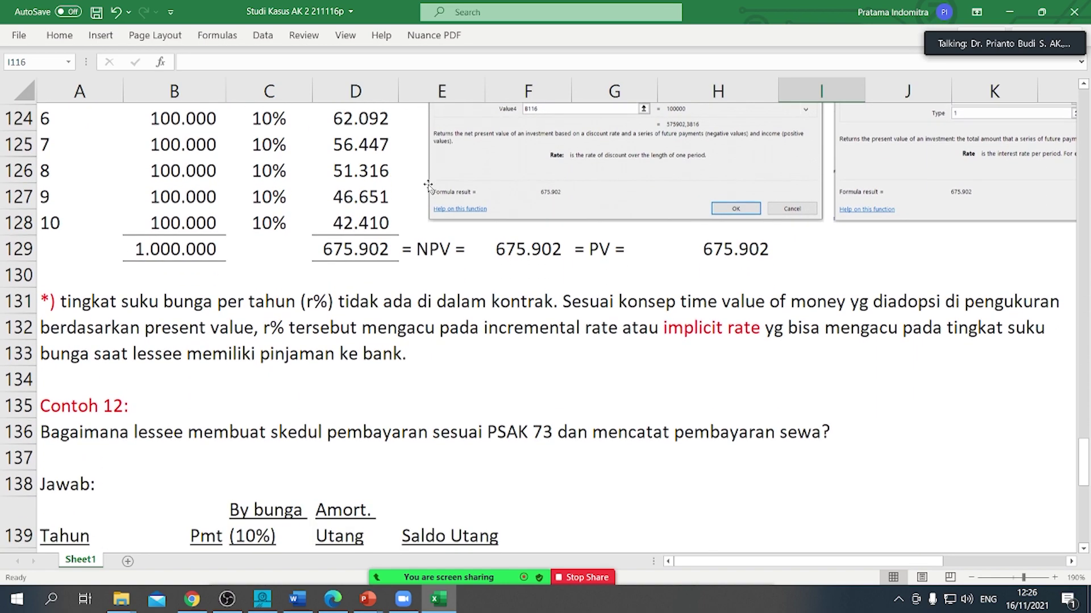
pyautogui.scroll(-4, 428, 184)
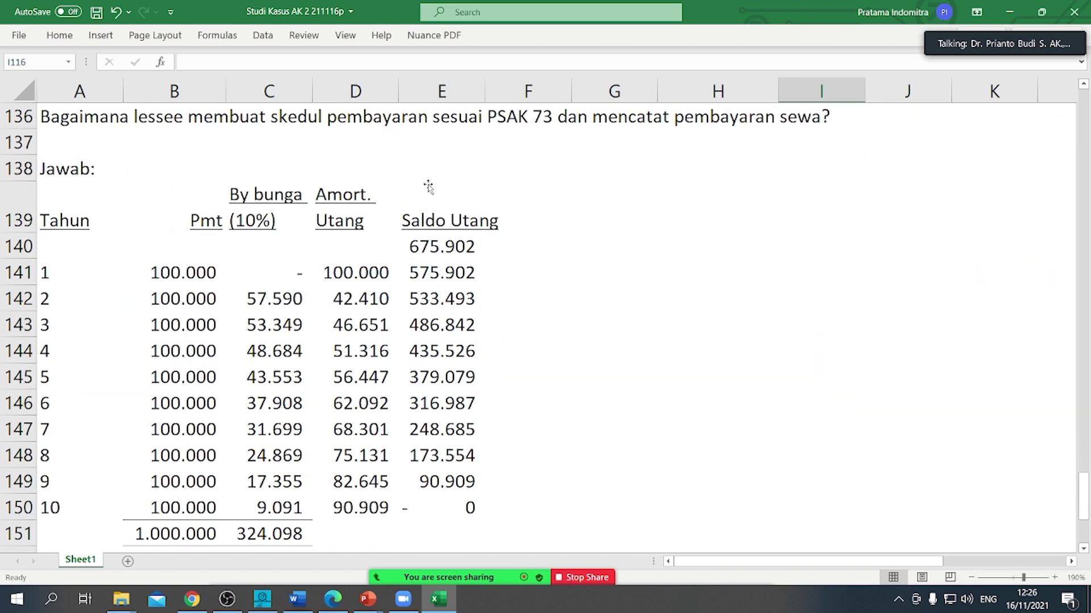
pyautogui.scroll(-2, 427, 184)
pyautogui.scroll(3, 427, 185)
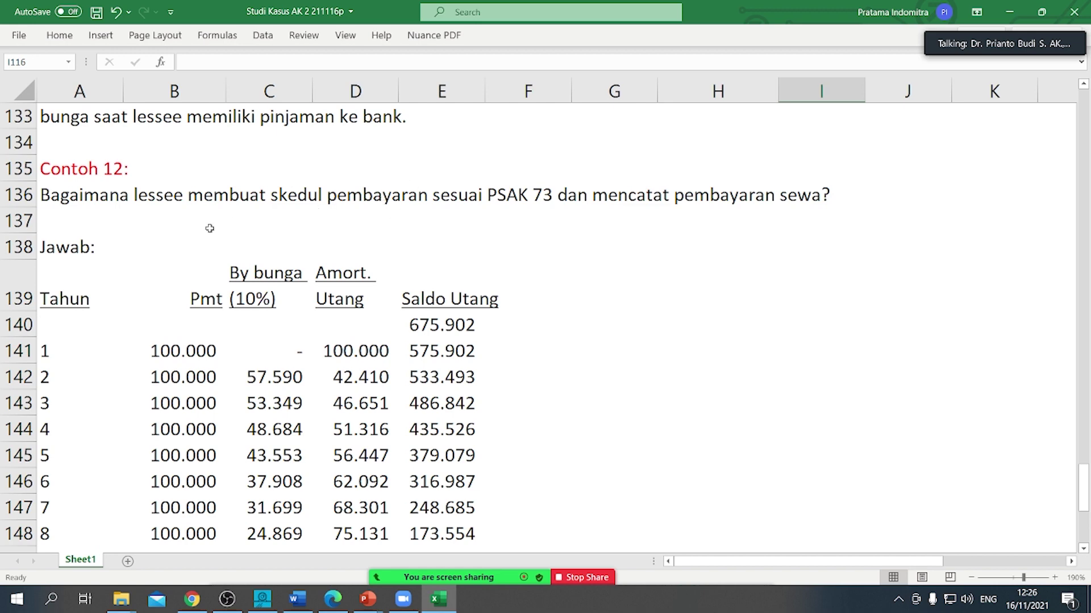
pyautogui.scroll(-6, 213, 226)
pyautogui.scroll(6, 215, 226)
pyautogui.scroll(1, 127, 221)
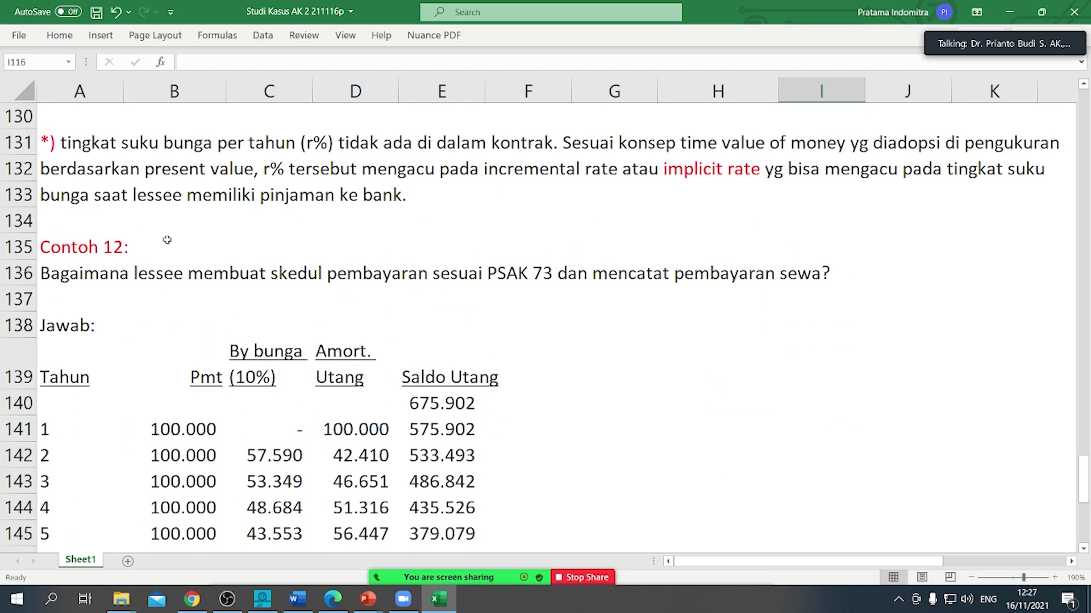
# Step: Review Contoh 11's right-of-use asset journal from A114 and the ten-year aircraft lease terms in Contoh 8
pyautogui.scroll(3, 165, 240)
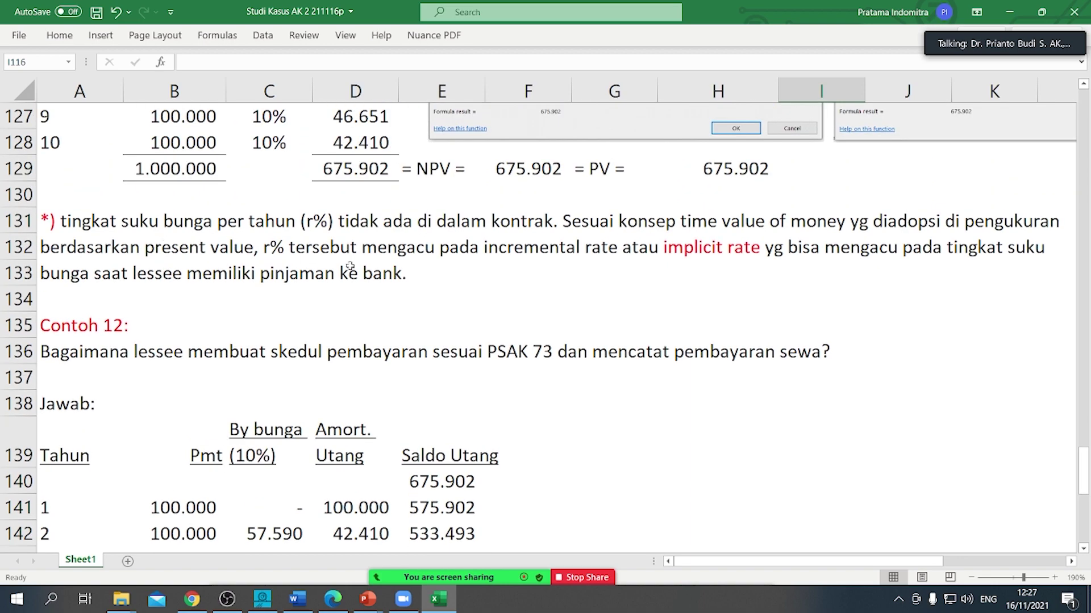
pyautogui.scroll(1, 355, 266)
pyautogui.scroll(1, 355, 266)
pyautogui.scroll(2, 355, 266)
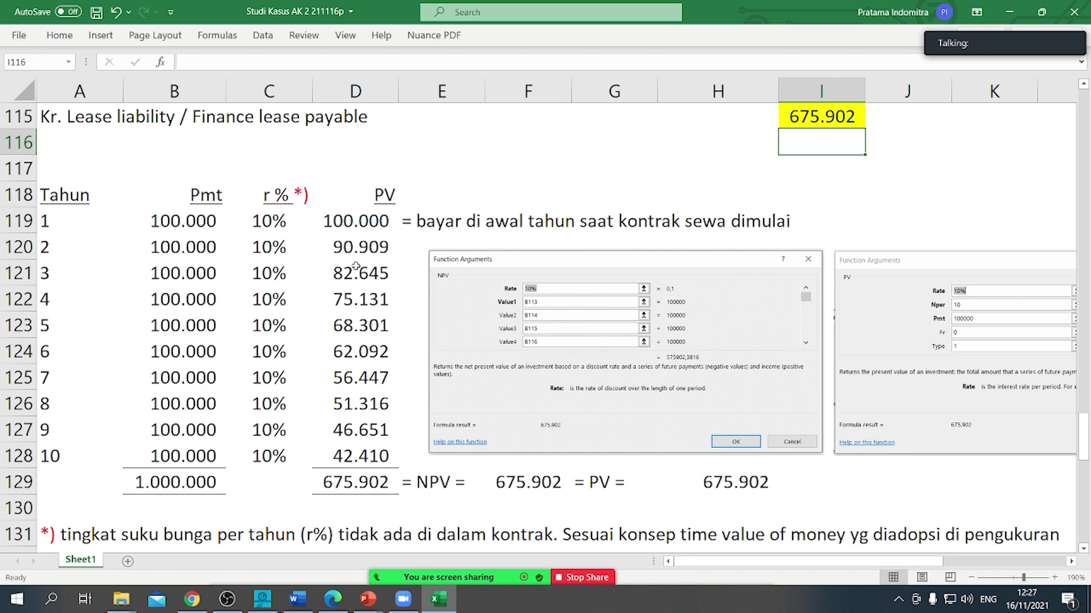
pyautogui.scroll(1, 355, 265)
pyautogui.click(76, 163)
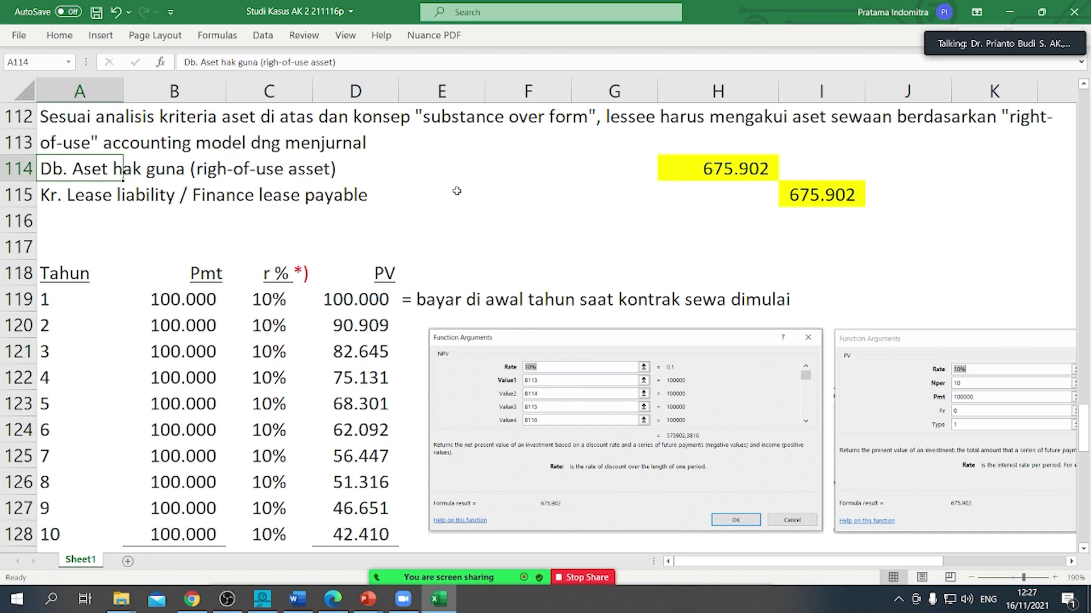
pyautogui.scroll(5, 460, 191)
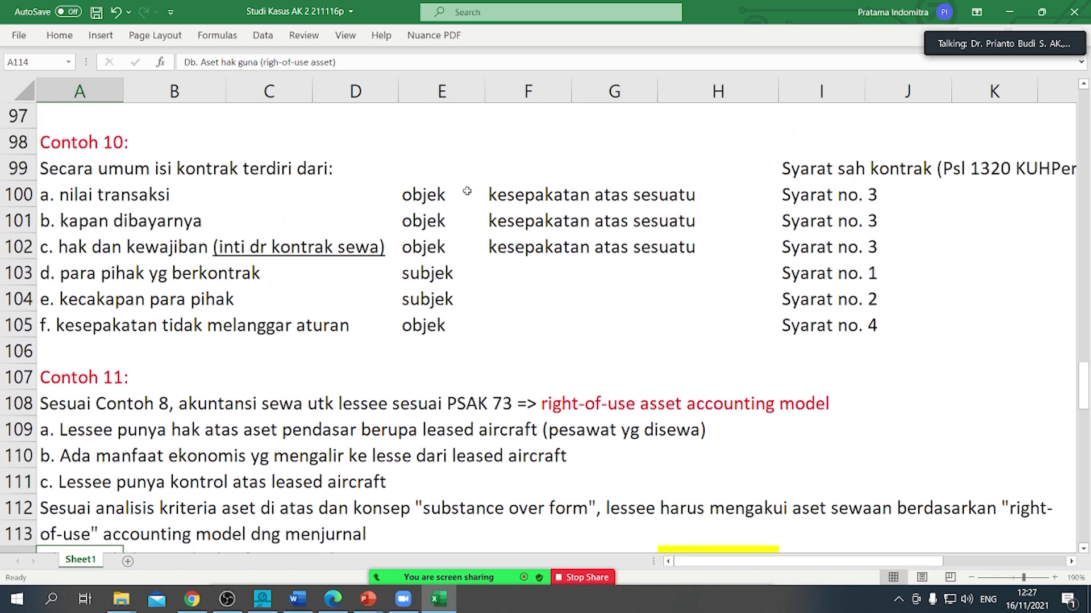
pyautogui.scroll(5, 271, 201)
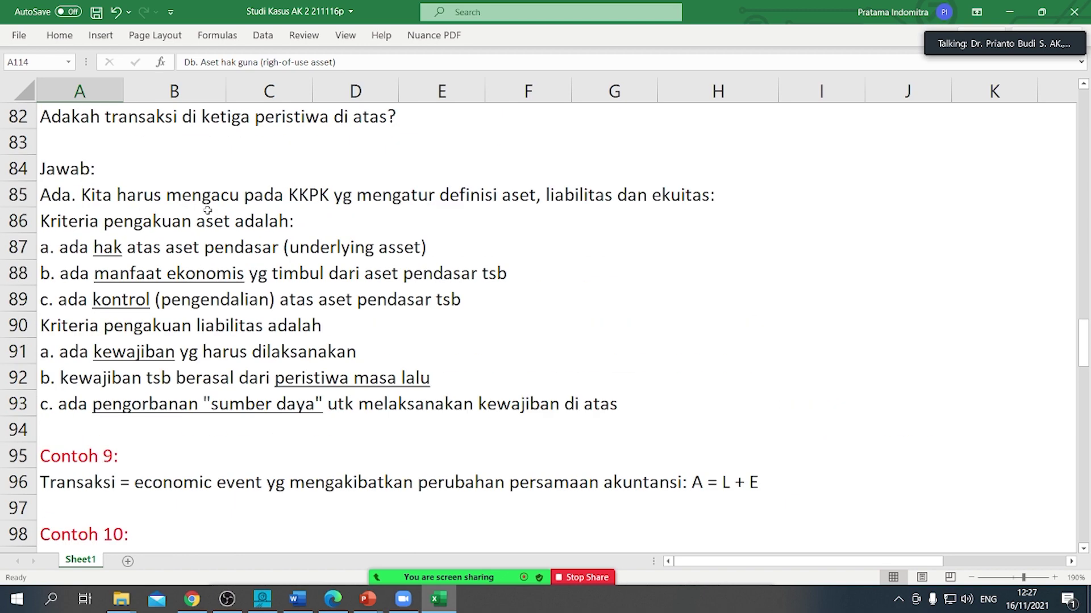
pyautogui.scroll(2, 208, 210)
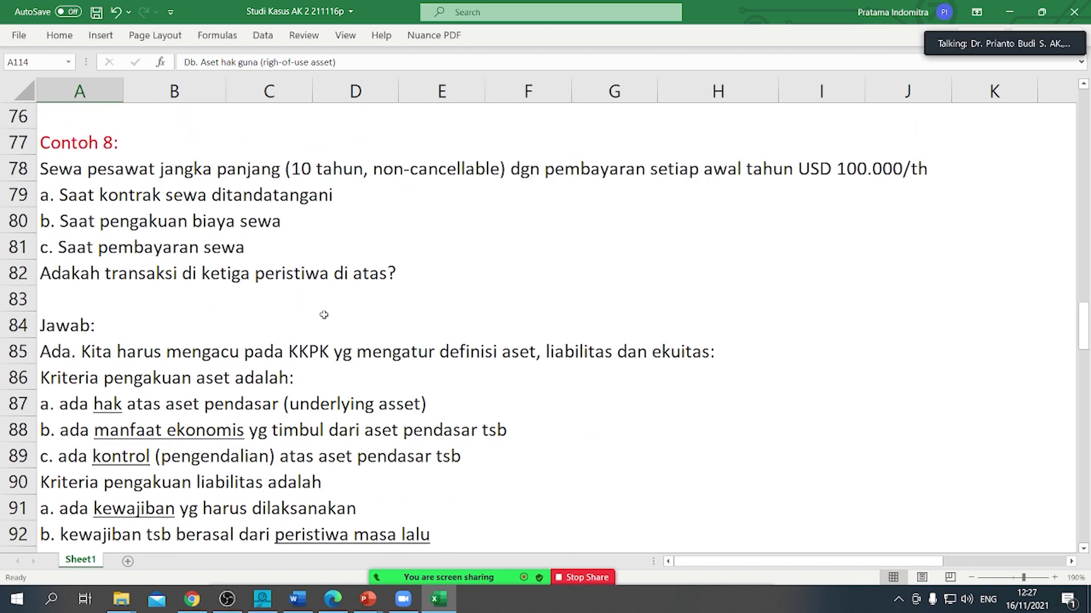
pyautogui.scroll(-12, 324, 315)
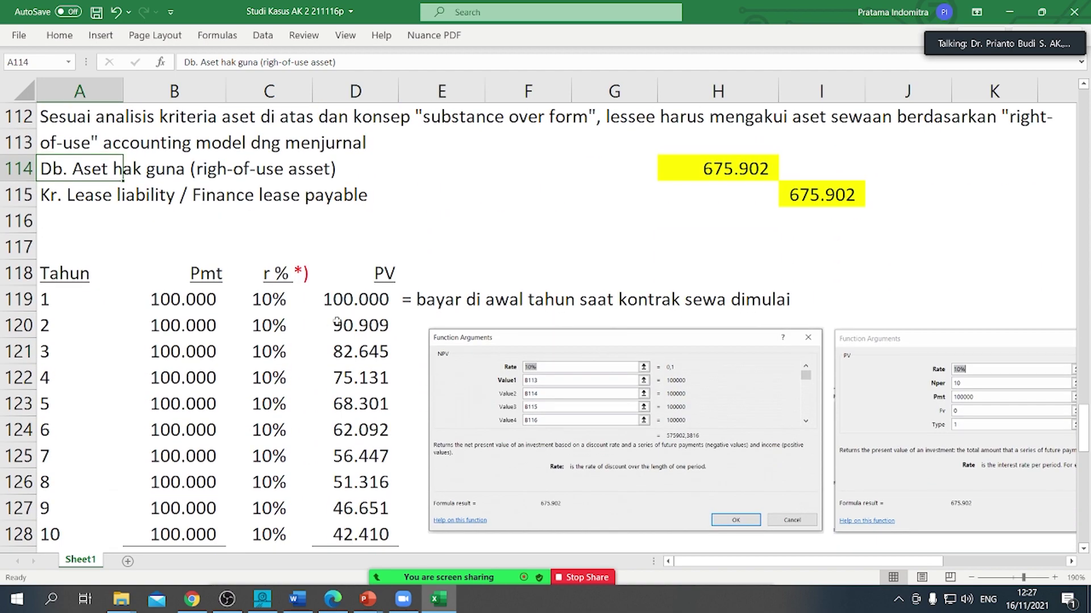
pyautogui.scroll(-1, 337, 321)
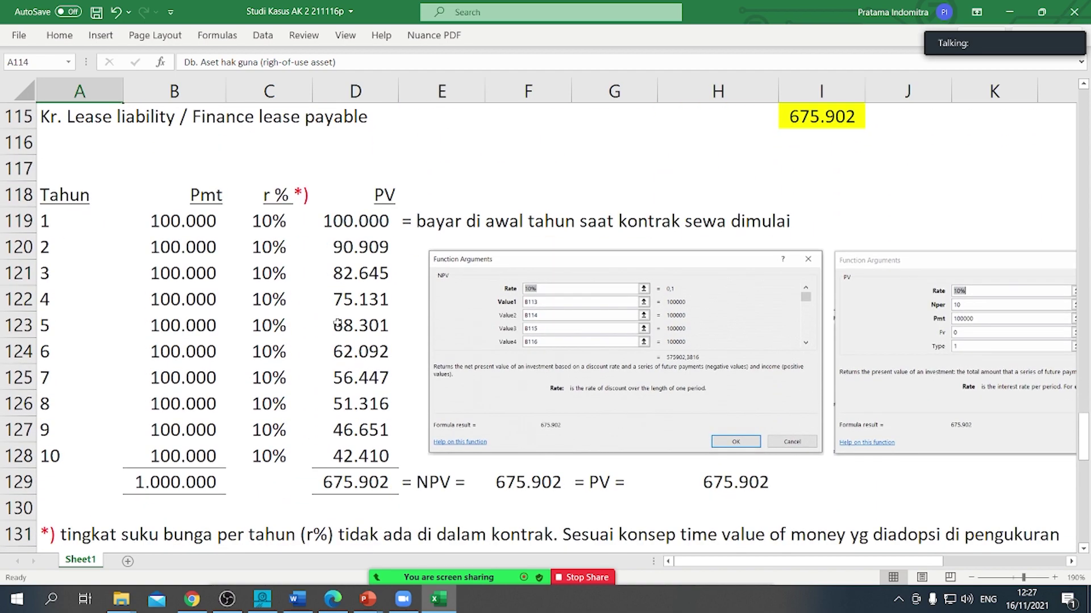
# Step: Shade the Pmt and Amort. Utang header cells B139 and D139 of the Contoh 12 schedule light gold
pyautogui.scroll(-5, 338, 323)
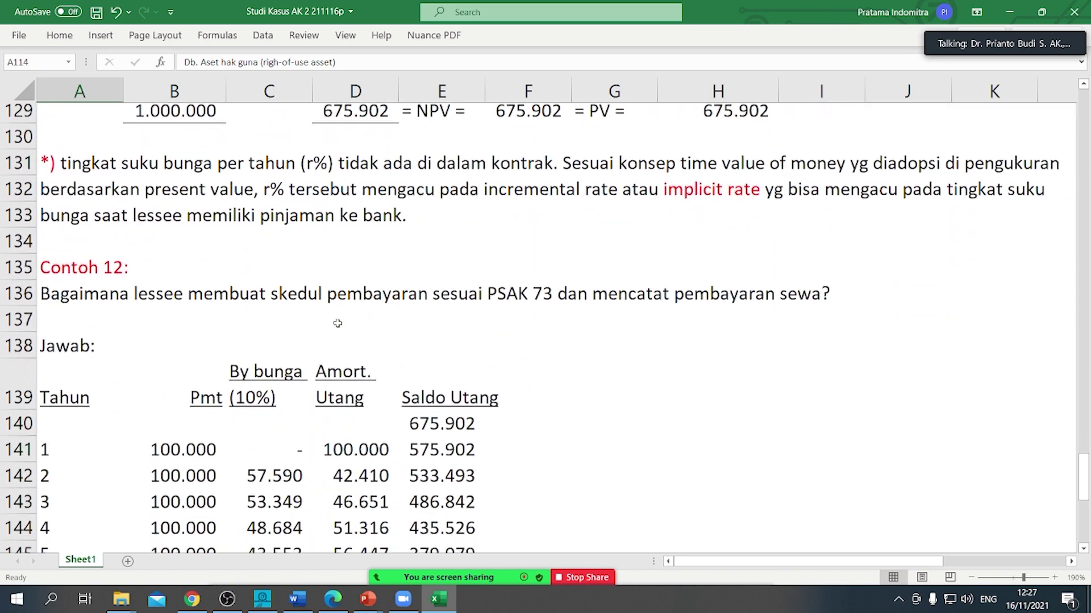
pyautogui.scroll(-2, 338, 323)
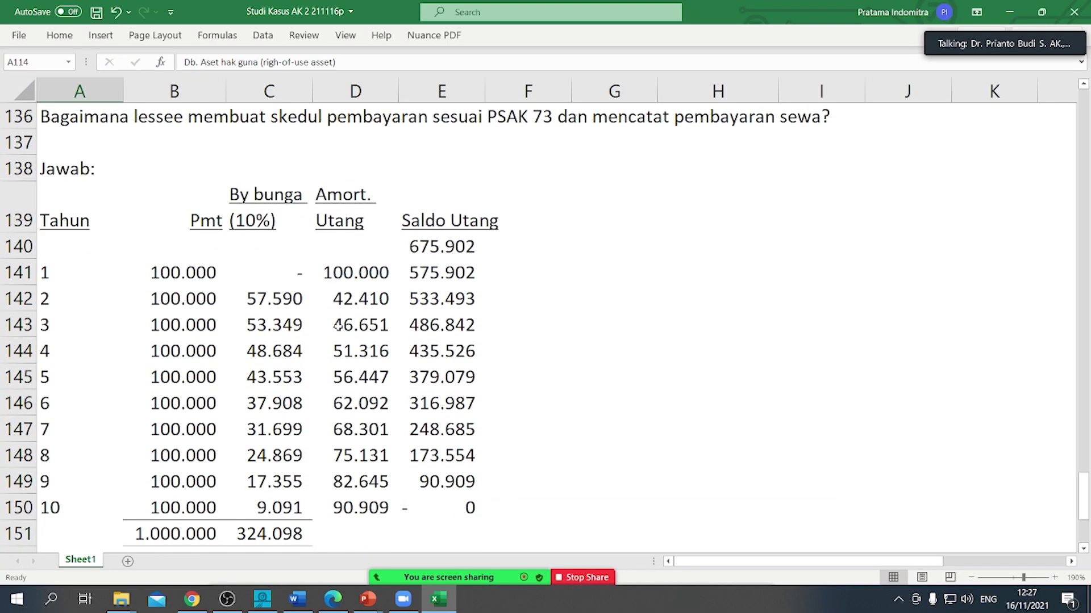
pyautogui.scroll(2, 338, 326)
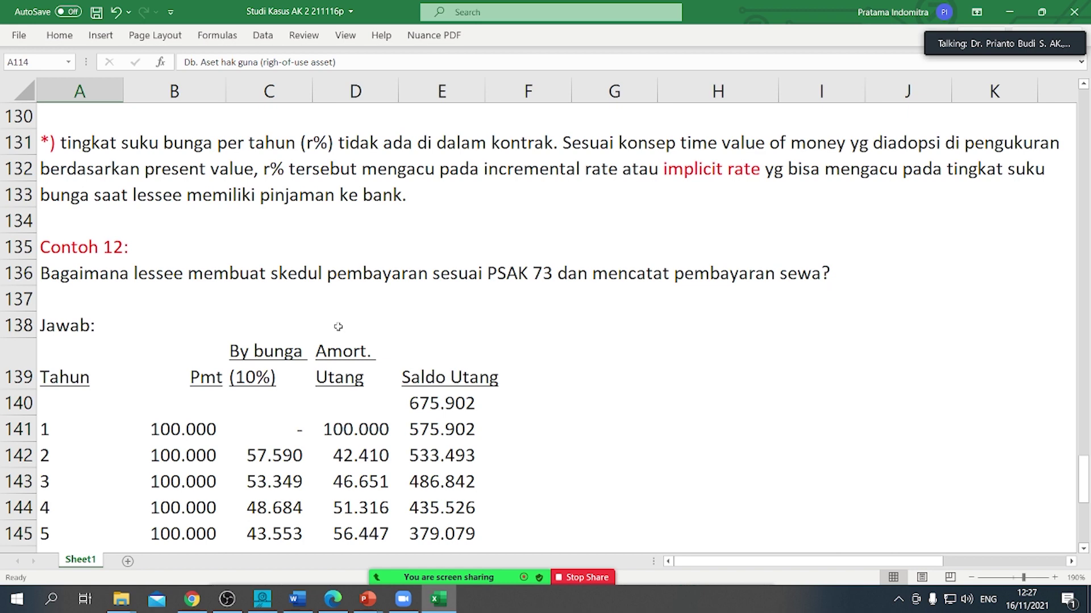
pyautogui.click(187, 365)
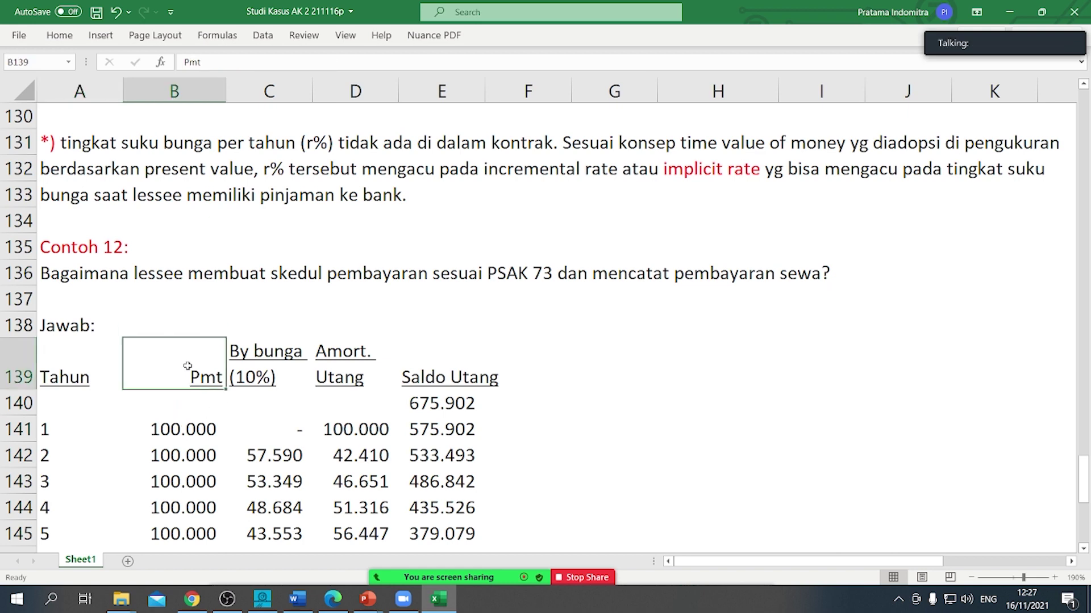
pyautogui.keyDown('ctrl'); pyautogui.click(338, 361); pyautogui.keyUp('ctrl')
pyautogui.rightClick(338, 361)
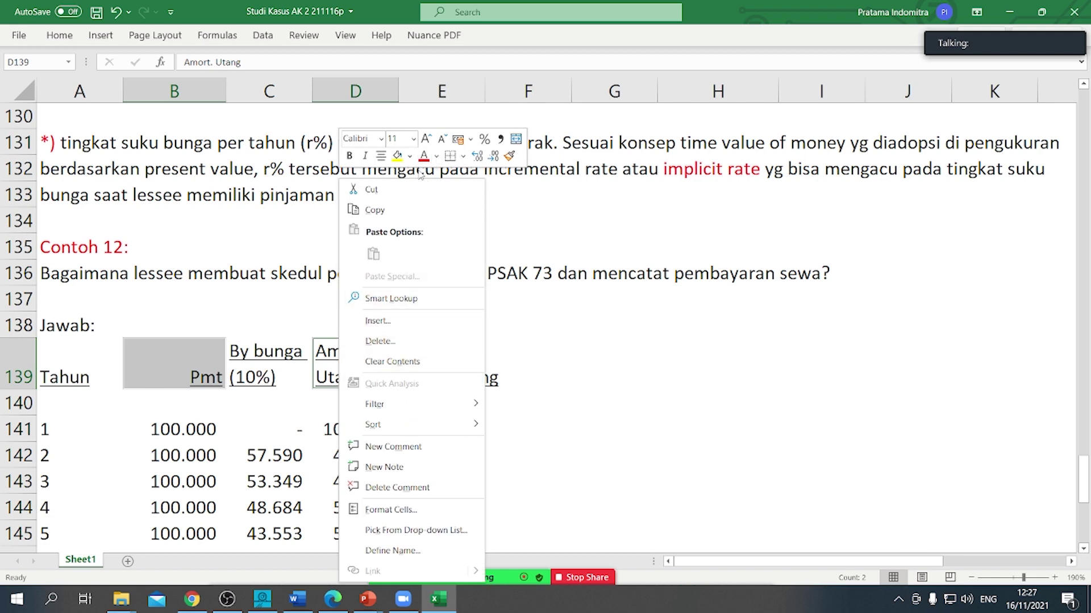
pyautogui.click(410, 157)
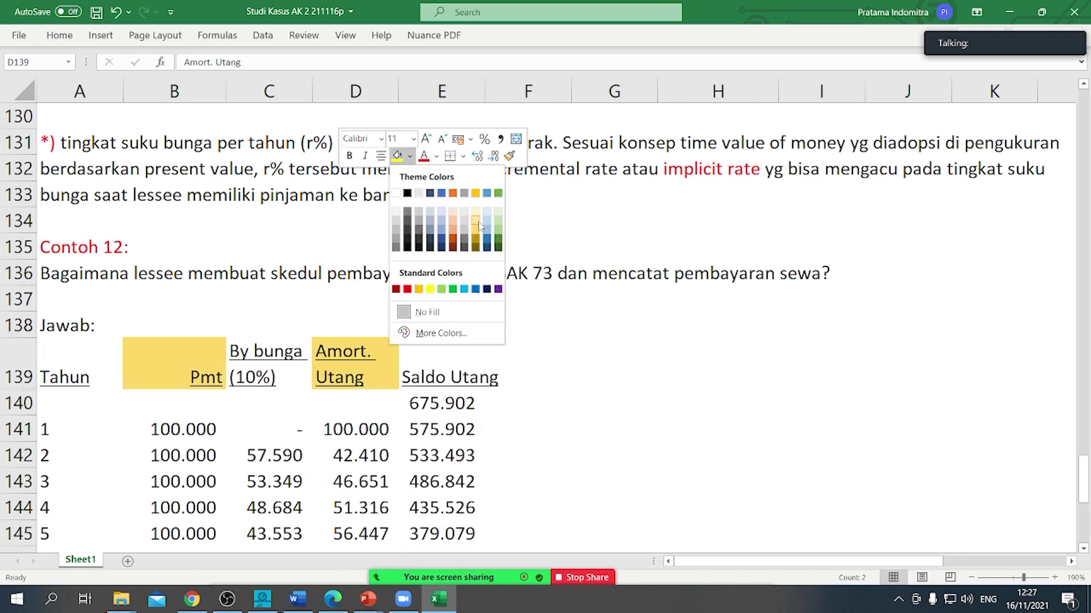
pyautogui.click(469, 221)
# Step: Shade the Tahun, By bunga (10%) and Saldo Utang header cells A139, C139 and E139 light blue
pyautogui.click(57, 372)
pyautogui.keyDown('ctrl'); pyautogui.click(243, 364); pyautogui.keyUp('ctrl')
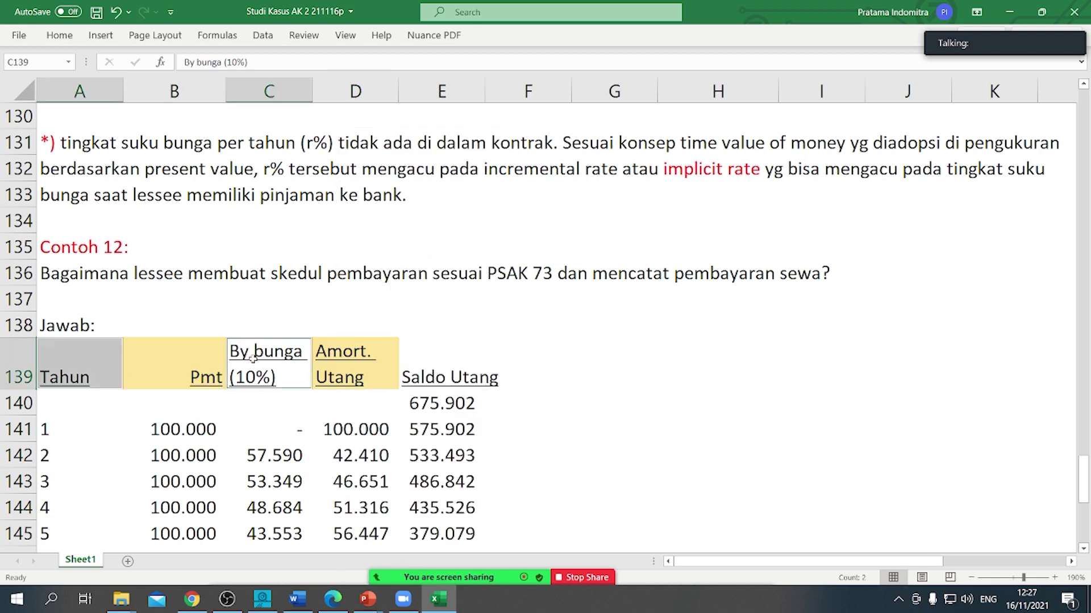
pyautogui.keyDown('ctrl'); pyautogui.click(449, 365); pyautogui.keyUp('ctrl')
pyautogui.rightClick(449, 365)
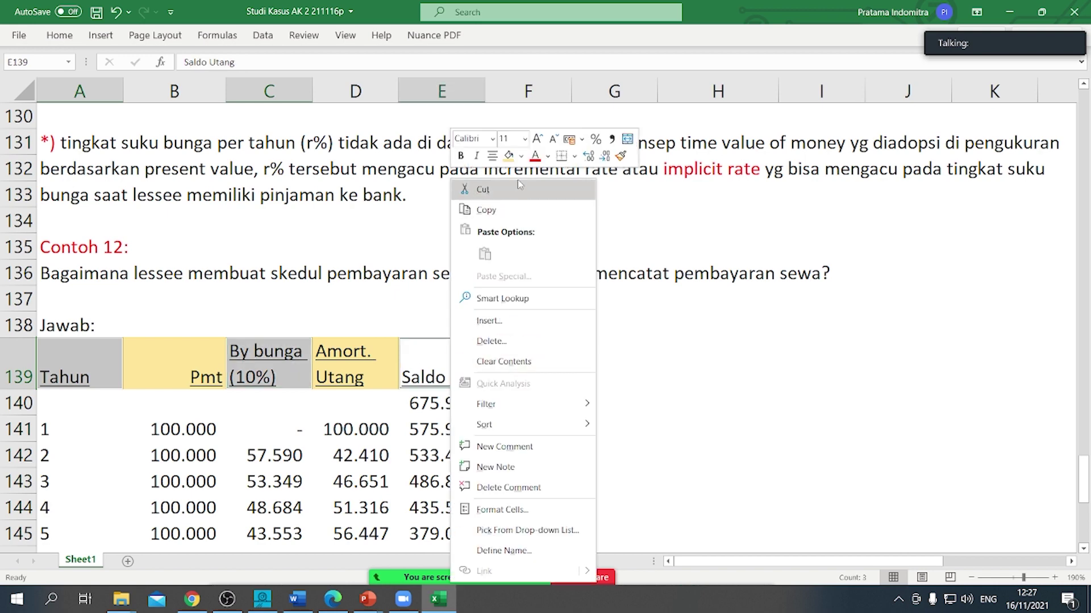
pyautogui.click(522, 157)
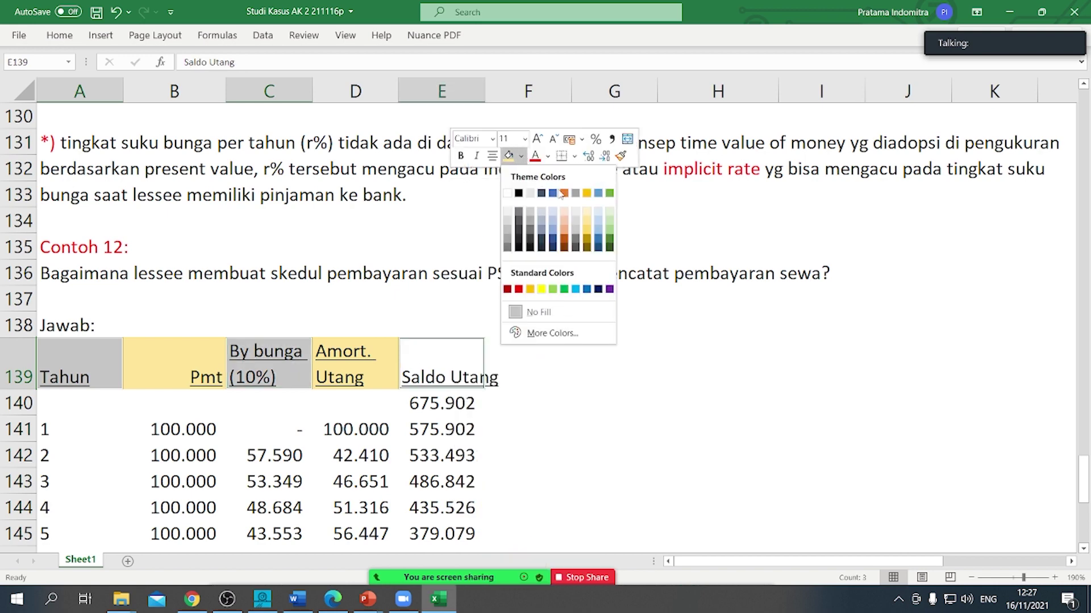
pyautogui.click(600, 226)
pyautogui.click(396, 255)
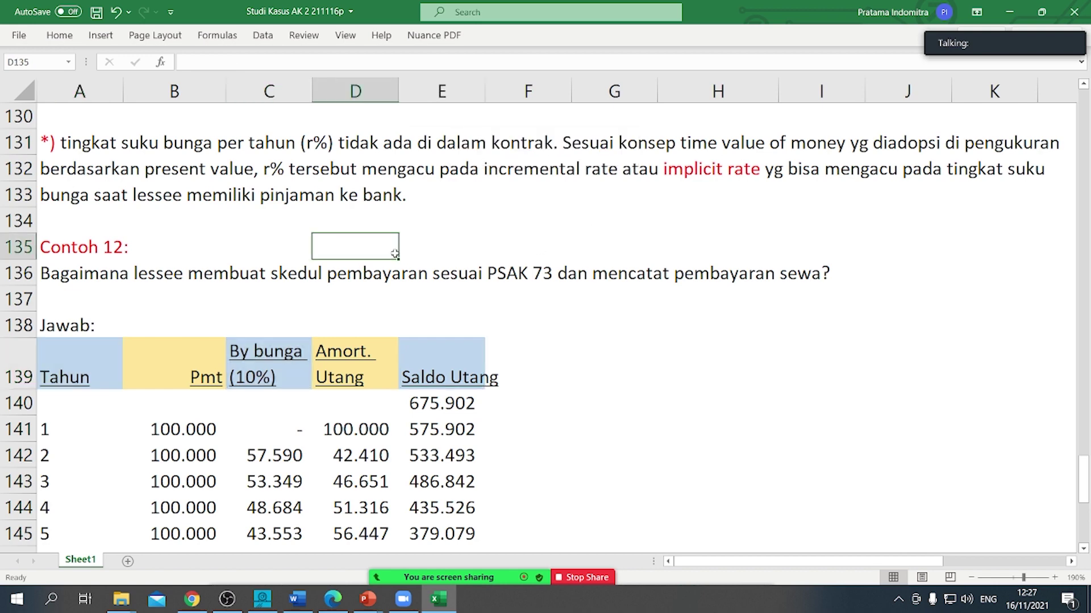
pyautogui.click(731, 391)
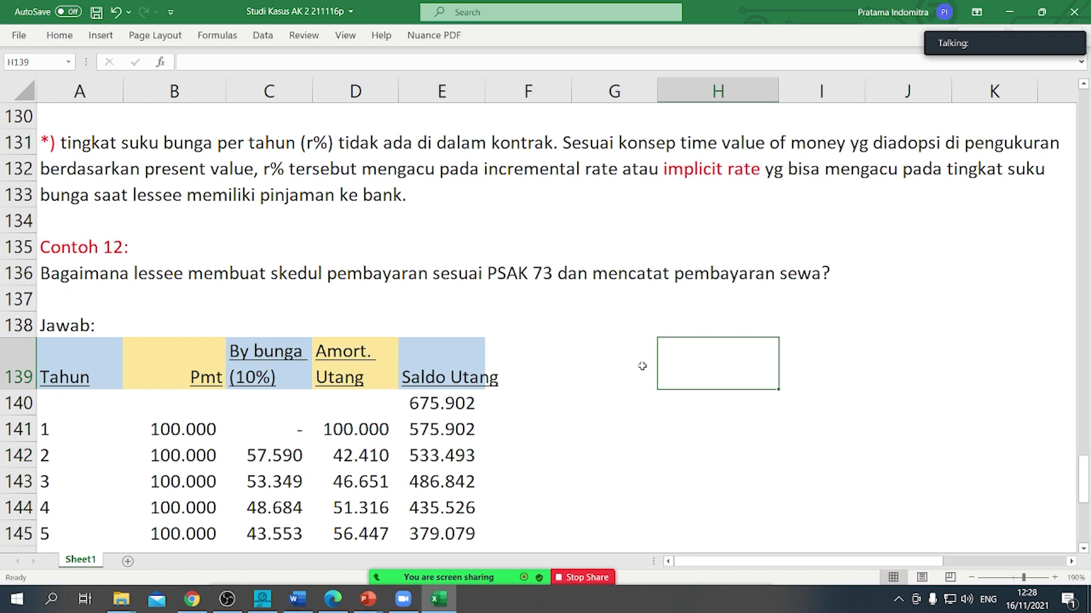
# Step: Examine the year 1 payment, interest and amortisation cells in row 141 and the opening debt balance in E140
pyautogui.scroll(-2, 642, 366)
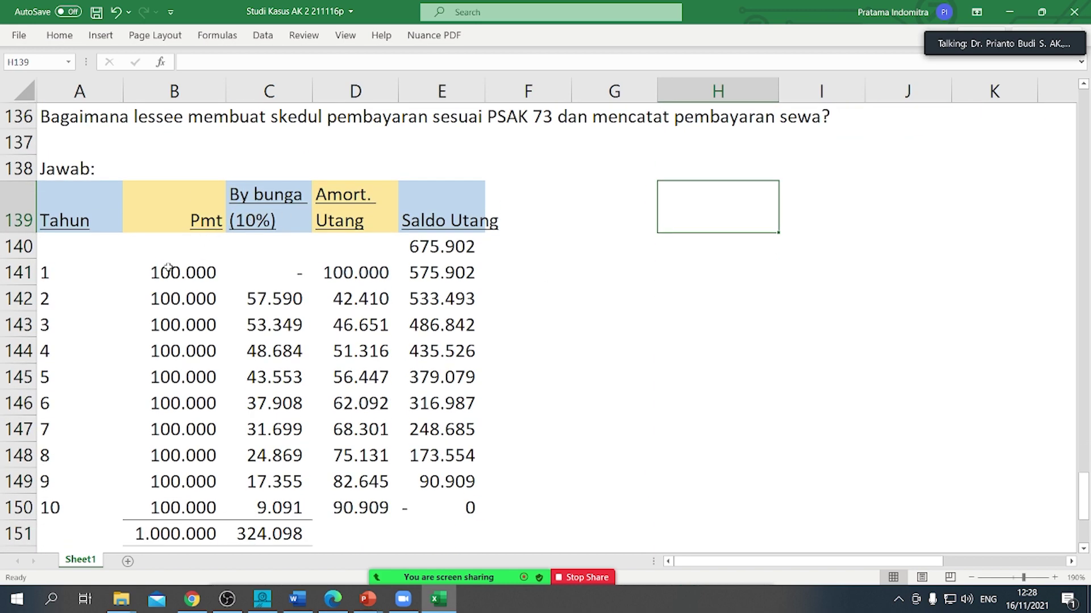
pyautogui.click(168, 267)
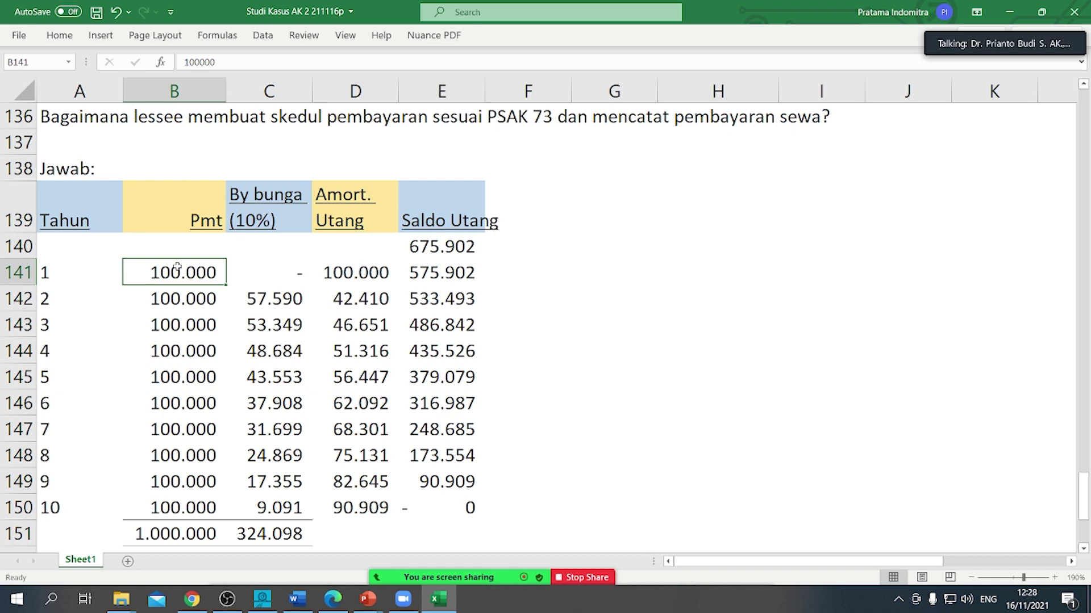
pyautogui.click(270, 269)
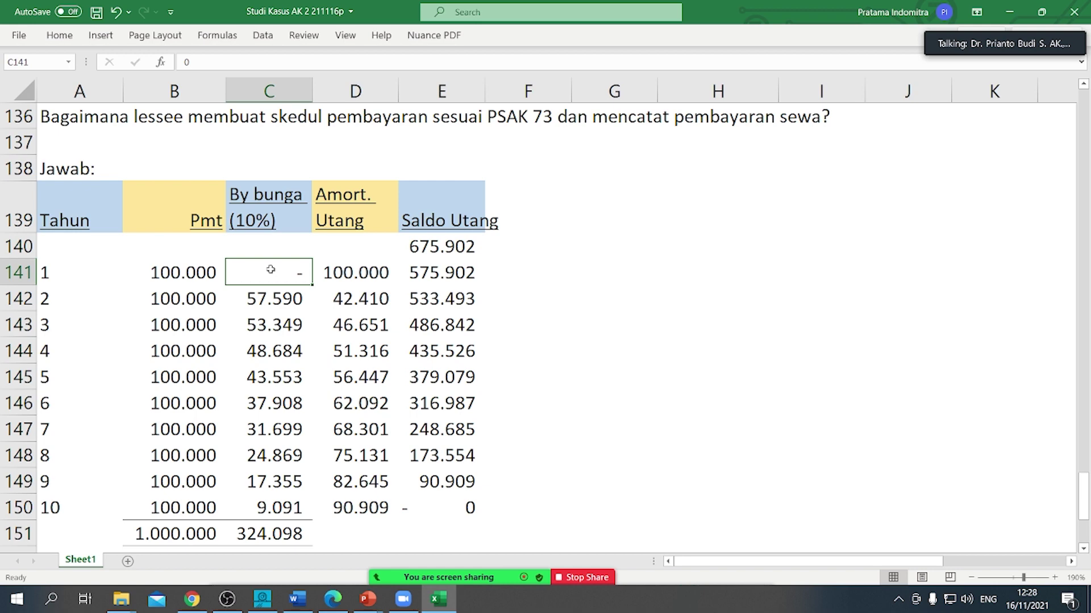
pyautogui.press('Right')
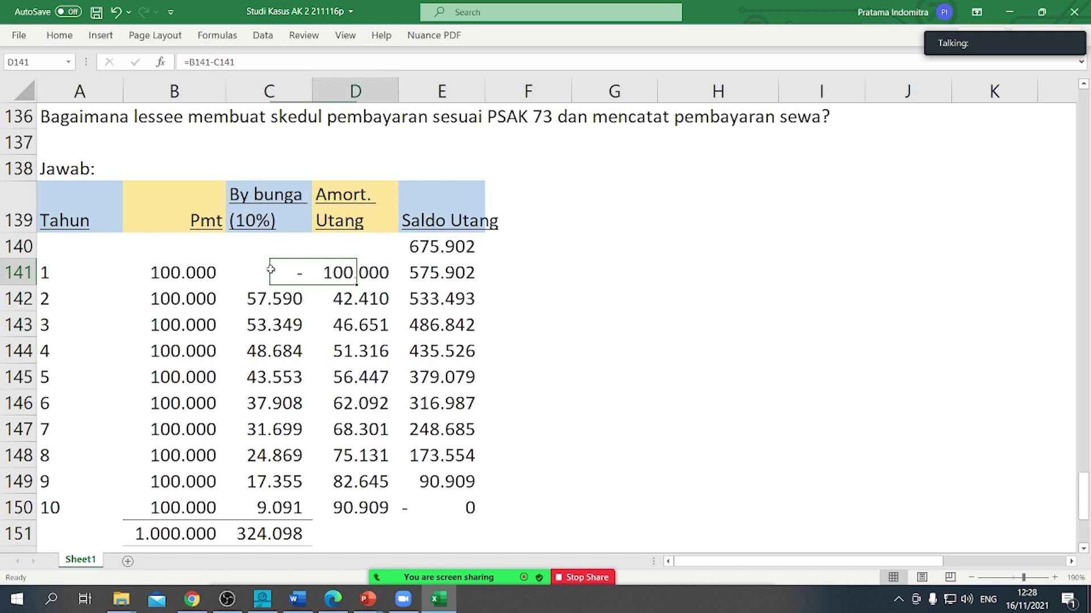
pyautogui.press('Up')
pyautogui.press('Right')
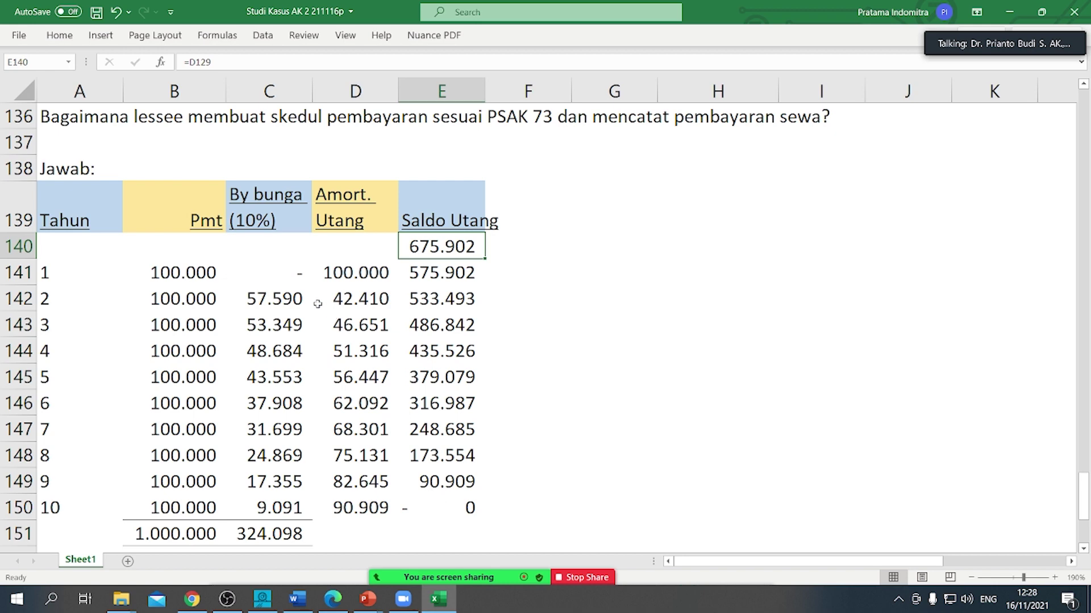
# Step: Clear the interest, amortisation and debt balance cells C141:E149 and enter 0 as the year 1 interest in C141
pyautogui.moveTo(282, 278); pyautogui.dragTo(419, 485)
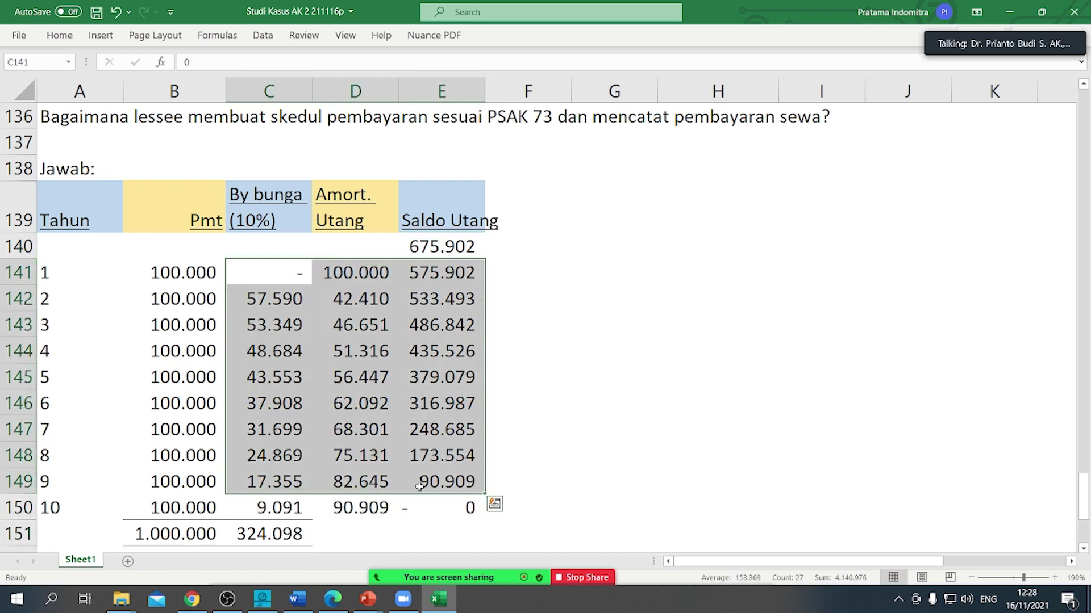
pyautogui.press('Delete')
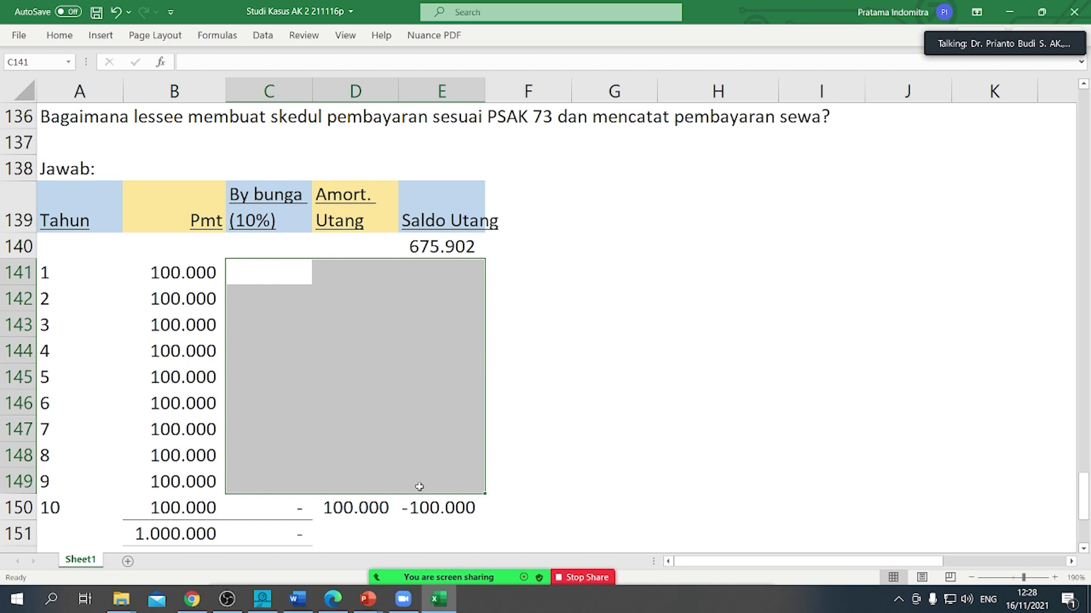
pyautogui.click(281, 267)
pyautogui.write('0')
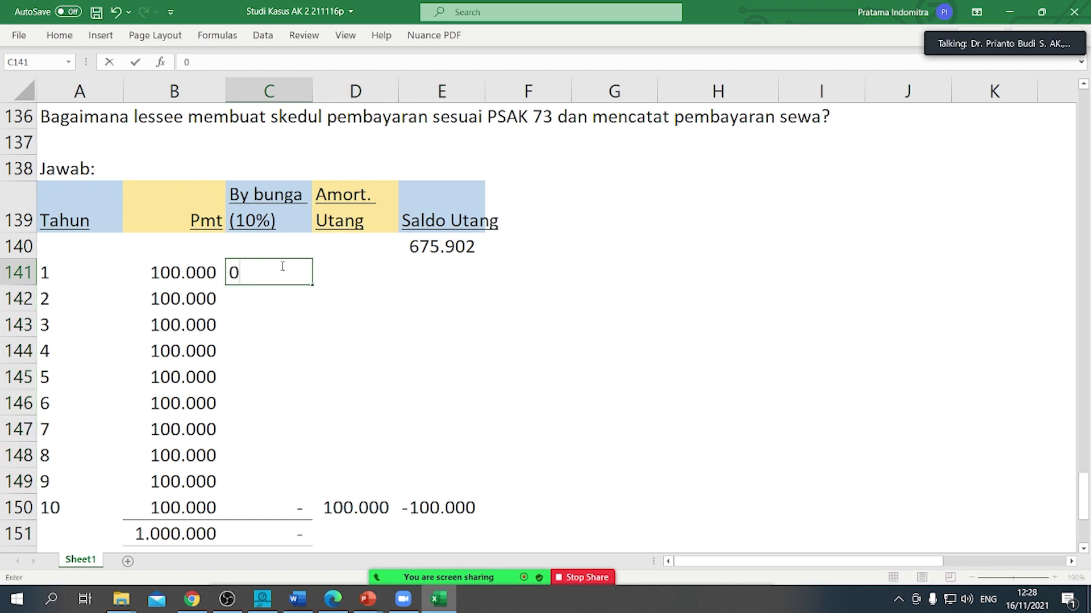
# Step: Calculate the year 1 debt amortisation in D141 as payment minus interest with =B141-C141
pyautogui.press('Tab')
pyautogui.write('=')
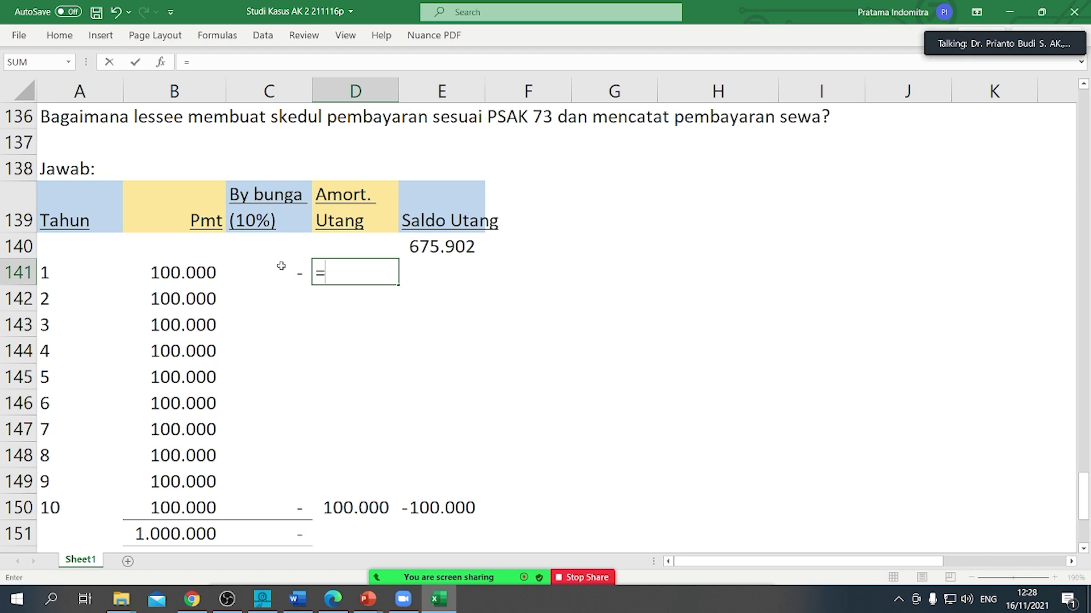
pyautogui.press('Left')
pyautogui.press('Left')
pyautogui.write('-')
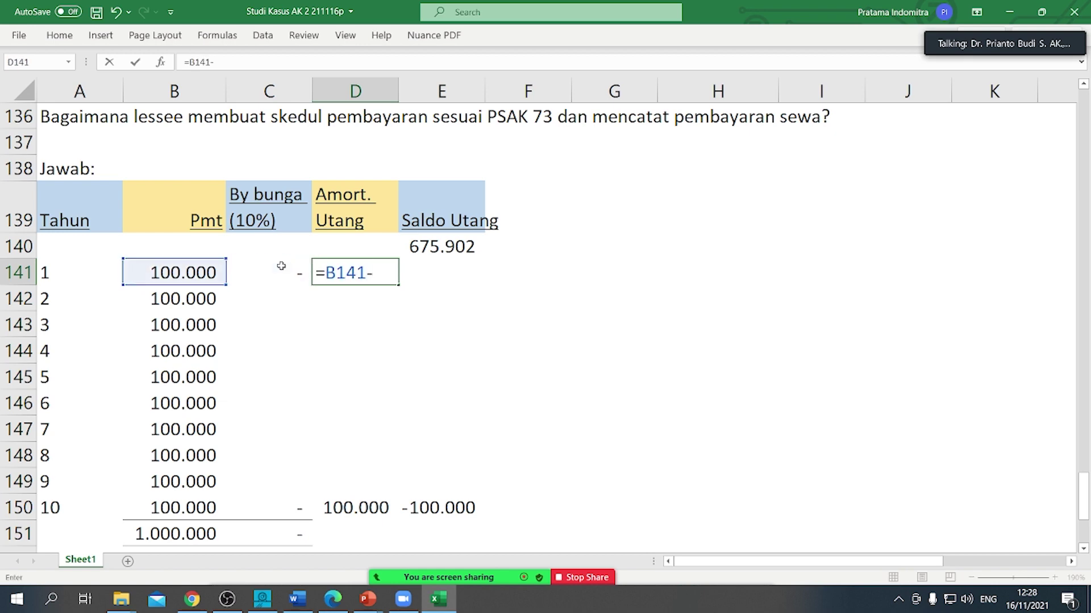
pyautogui.press('Left')
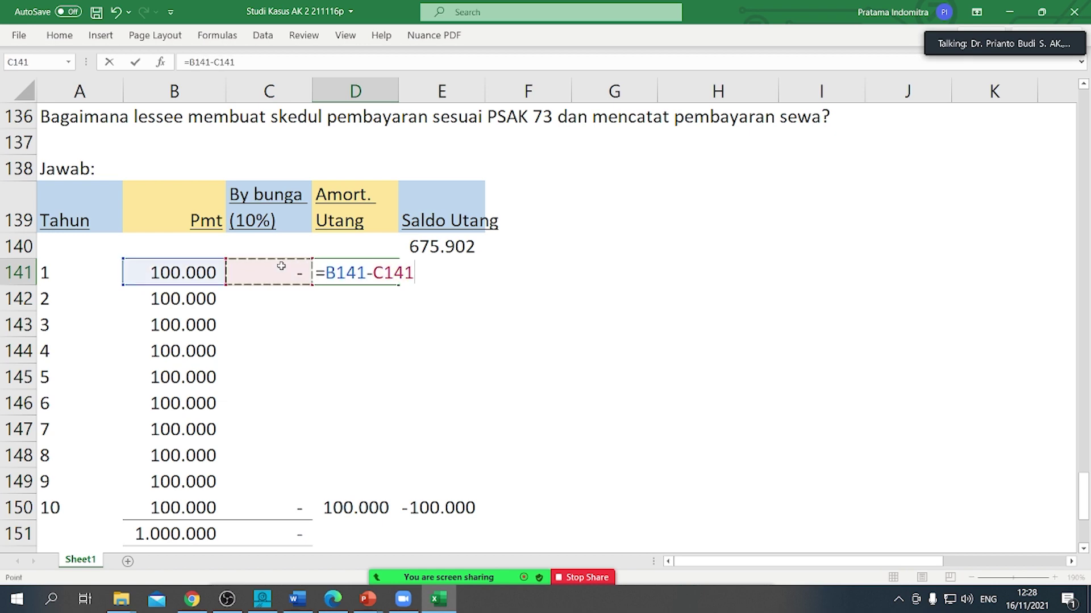
pyautogui.press('Return')
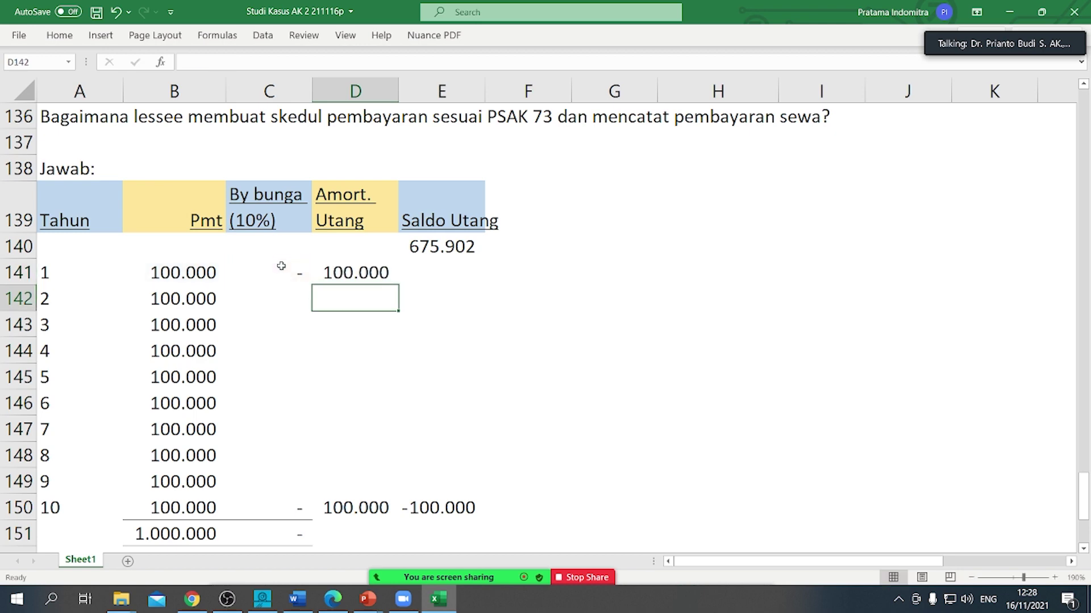
# Step: Calculate the year 1 debt balance in E141 as the opening balance minus the amortisation with =E140-D141
pyautogui.press('Right')
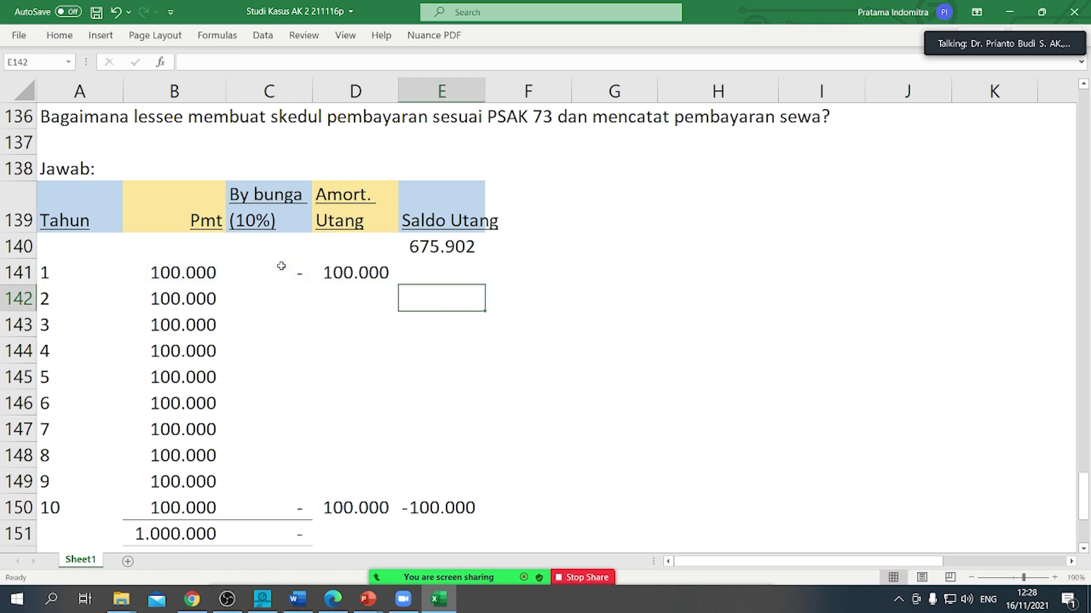
pyautogui.press('Up')
pyautogui.write('=')
pyautogui.press('Down')
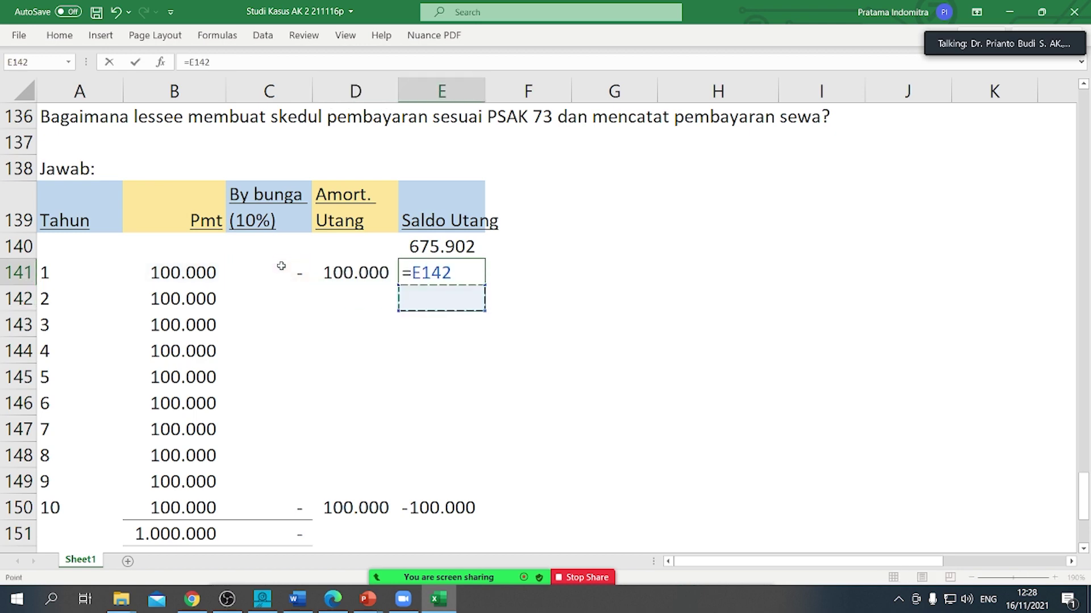
pyautogui.press('Up')
pyautogui.press('Up')
pyautogui.write('-')
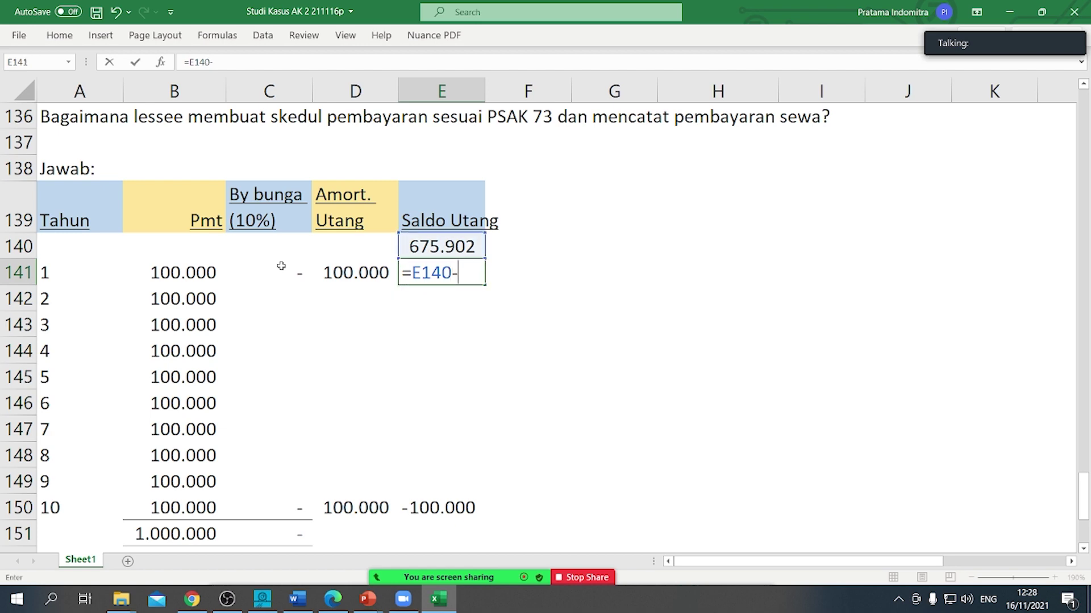
pyautogui.press('Left')
pyautogui.press('Return')
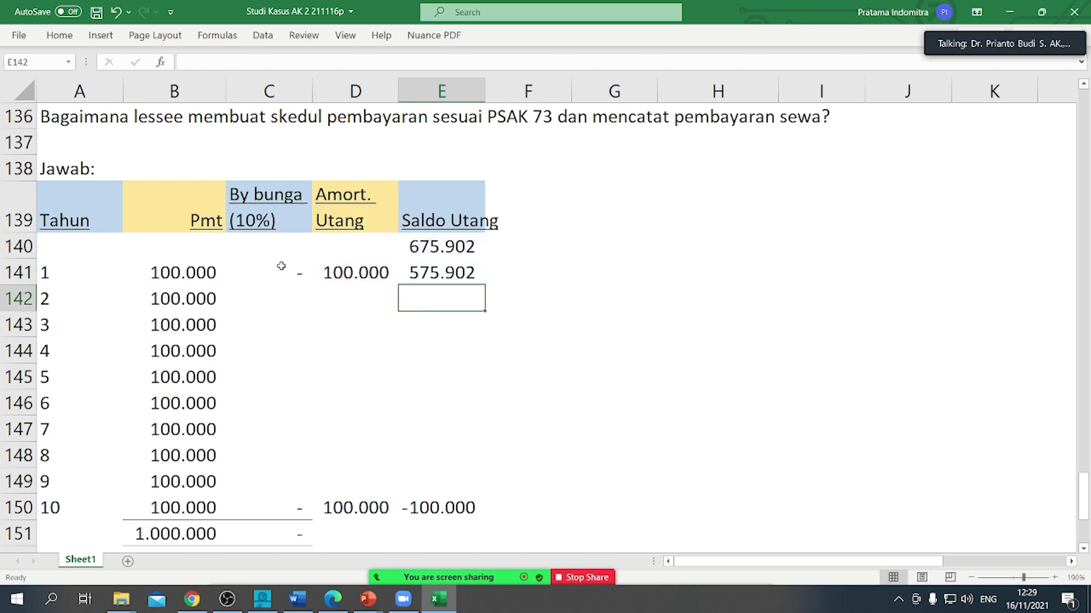
# Step: Calculate the year 2 interest in C142 as 10% of the previous debt balance with =E141*0,1
pyautogui.press('Left')
pyautogui.press('Left')
pyautogui.write('=')
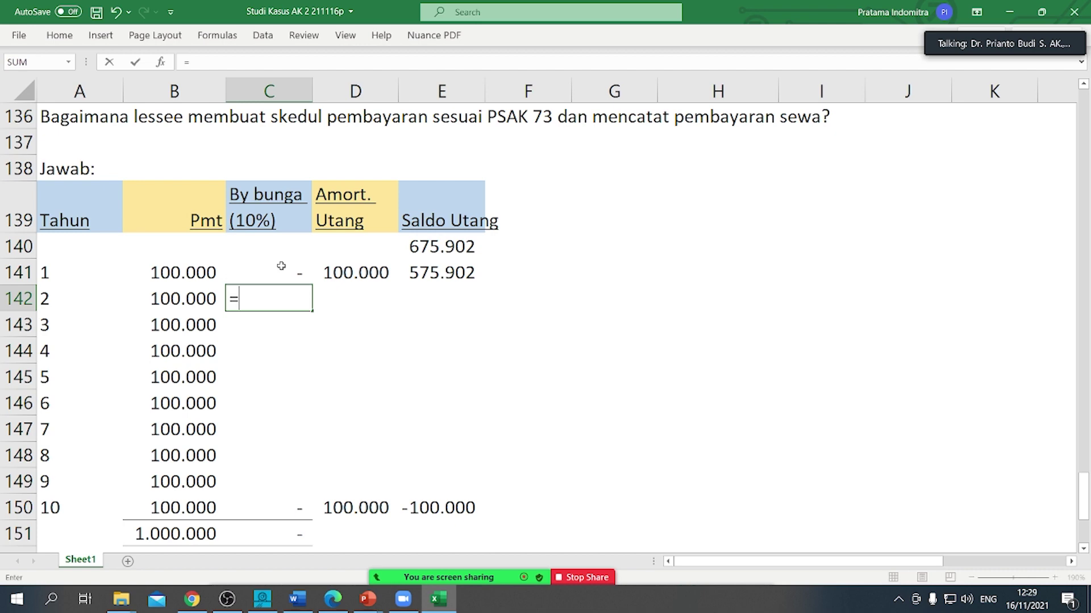
pyautogui.press('Up')
pyautogui.press('Right')
pyautogui.press('Right')
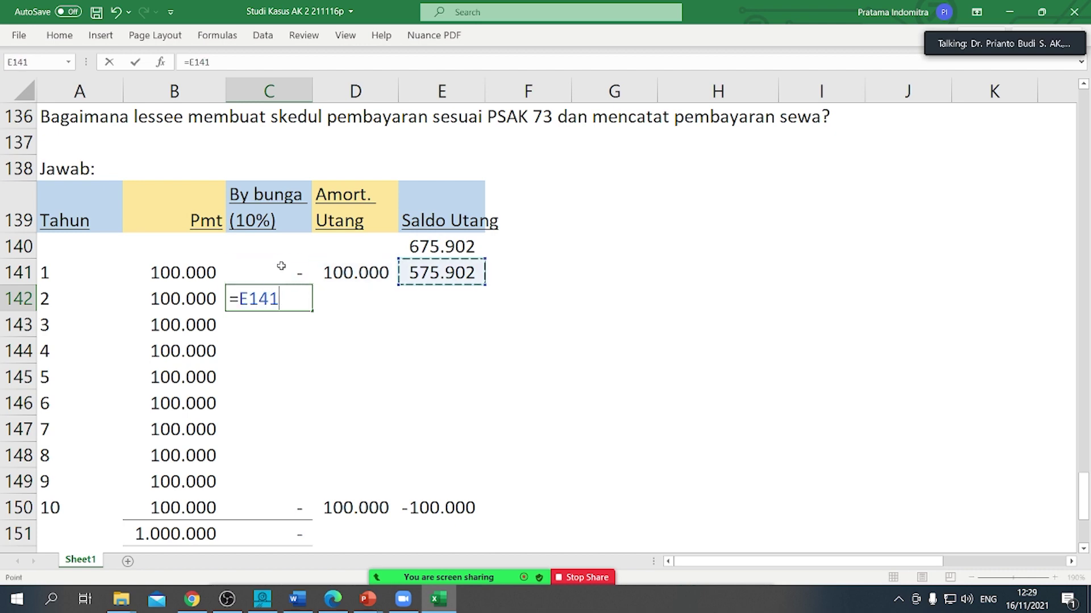
pyautogui.write('*,1')
pyautogui.press('Return')
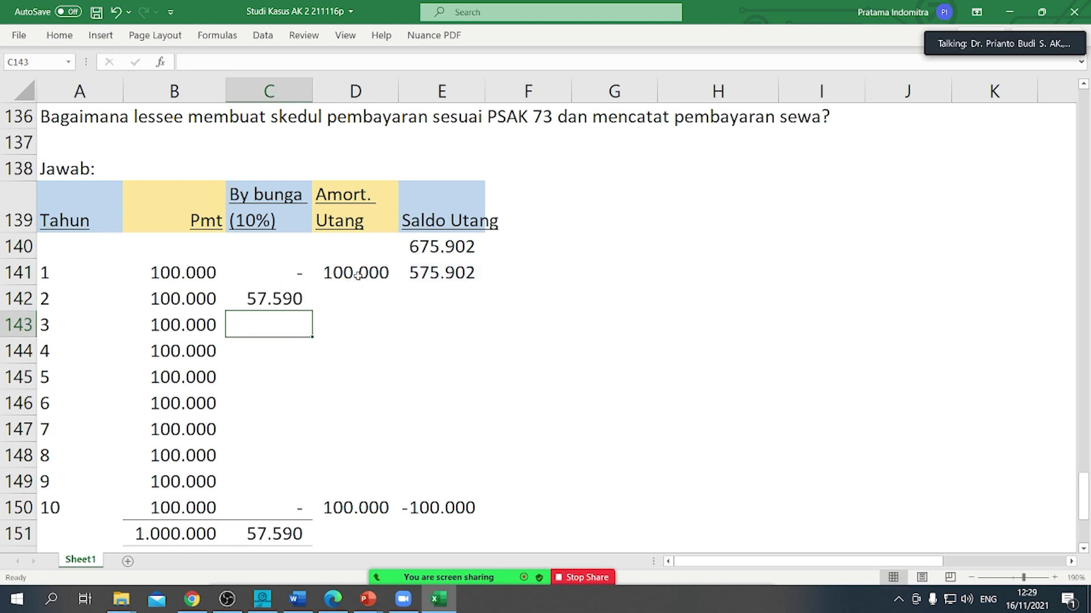
# Step: Fill the amortisation and debt balance formulas from D141:E141 down to year 10 in row 150
pyautogui.click(387, 278)
pyautogui.click(429, 287)
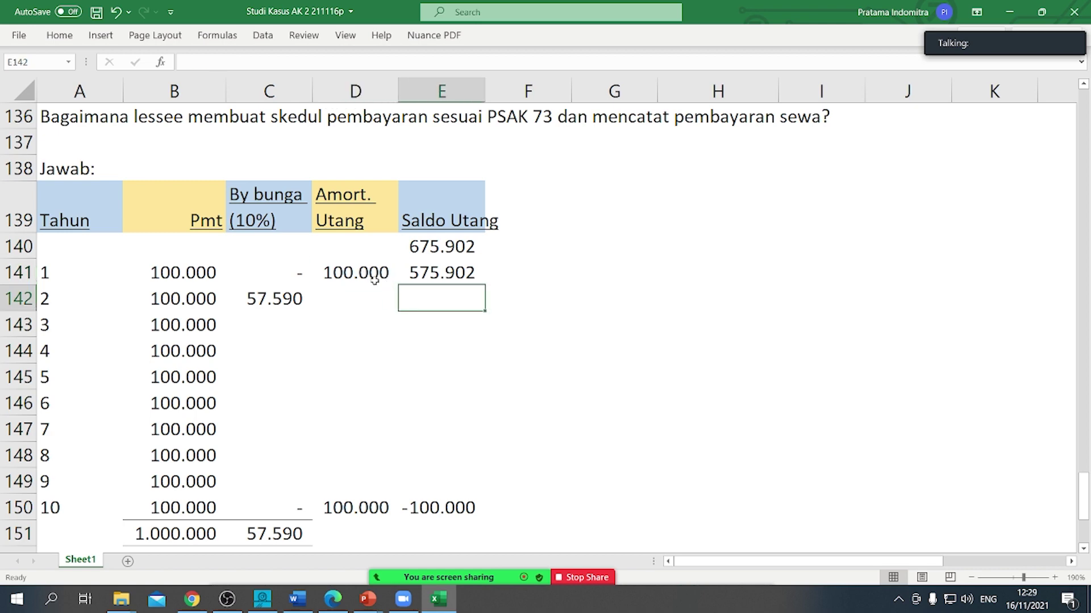
pyautogui.moveTo(383, 279); pyautogui.dragTo(475, 517)
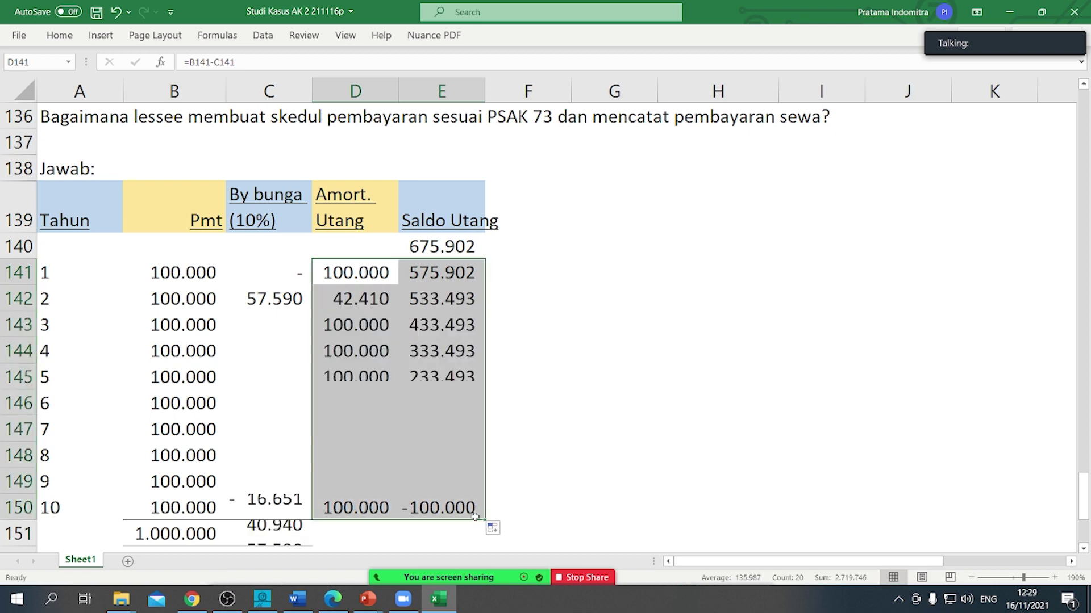
# Step: Fill the interest formula from C142 down to year 10 in C150 and reselect C142 to check its formula
pyautogui.click(276, 300)
pyautogui.moveTo(312, 312); pyautogui.dragTo(286, 517)
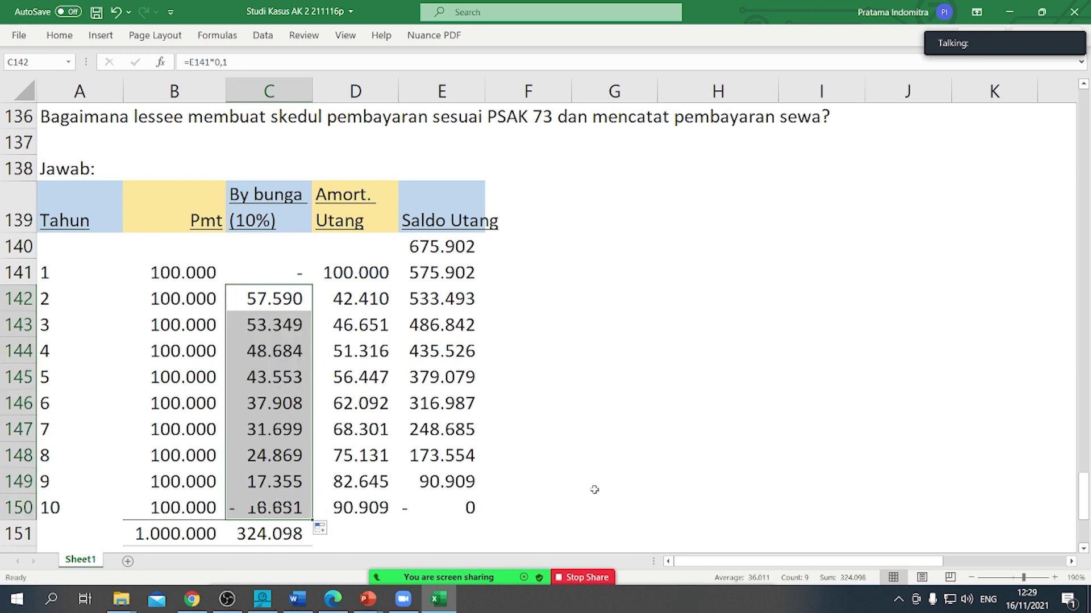
pyautogui.click(599, 399)
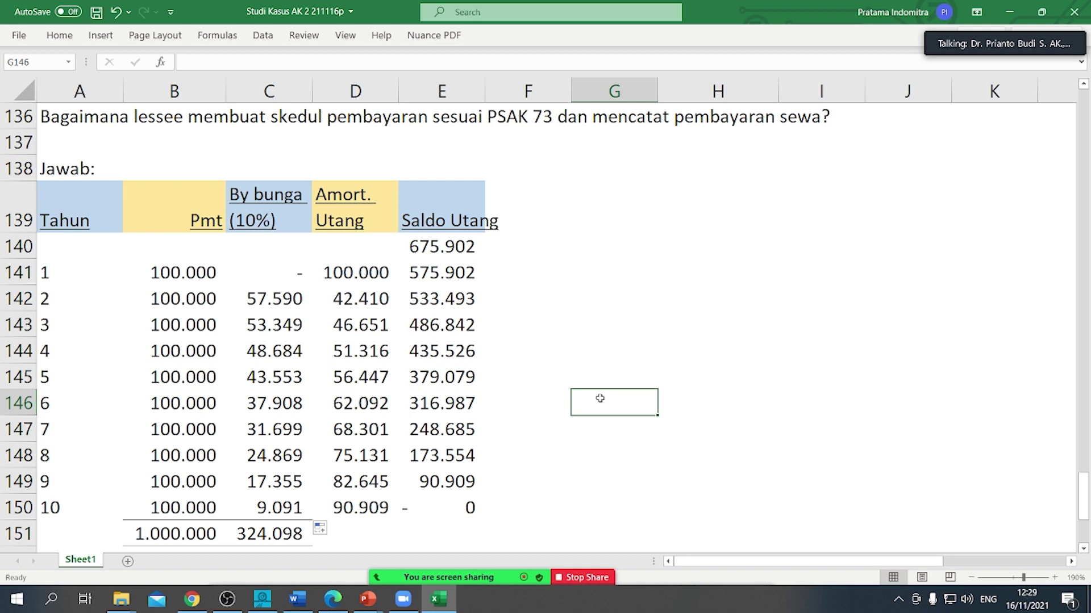
pyautogui.click(275, 299)
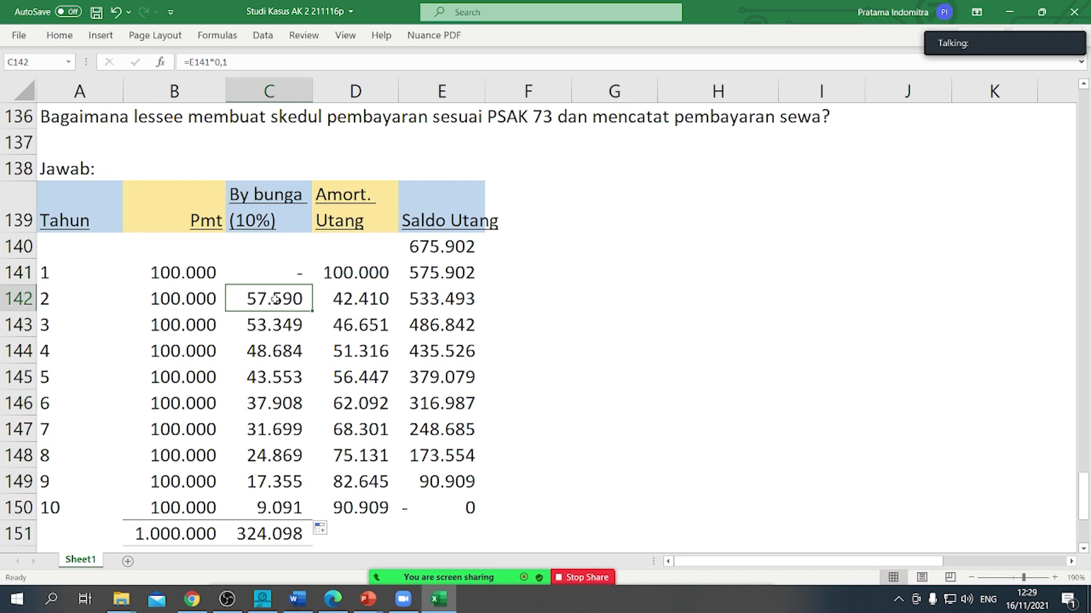
# Step: Examine the year 1 debt balance formula in E141 and the 10% interest formulas from C142 down to C150
pyautogui.click(431, 276)
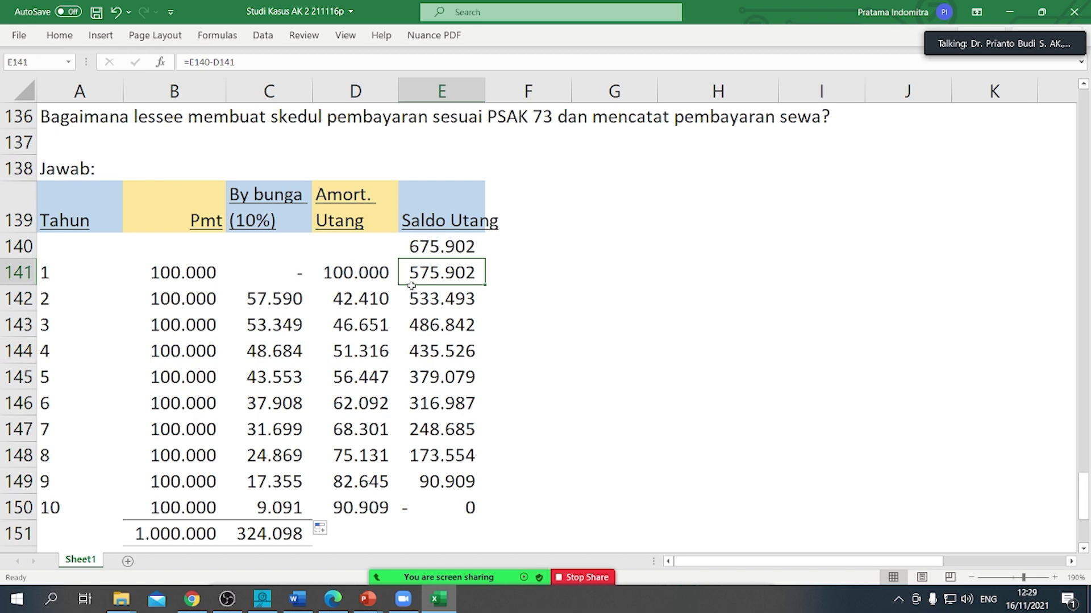
pyautogui.click(288, 311)
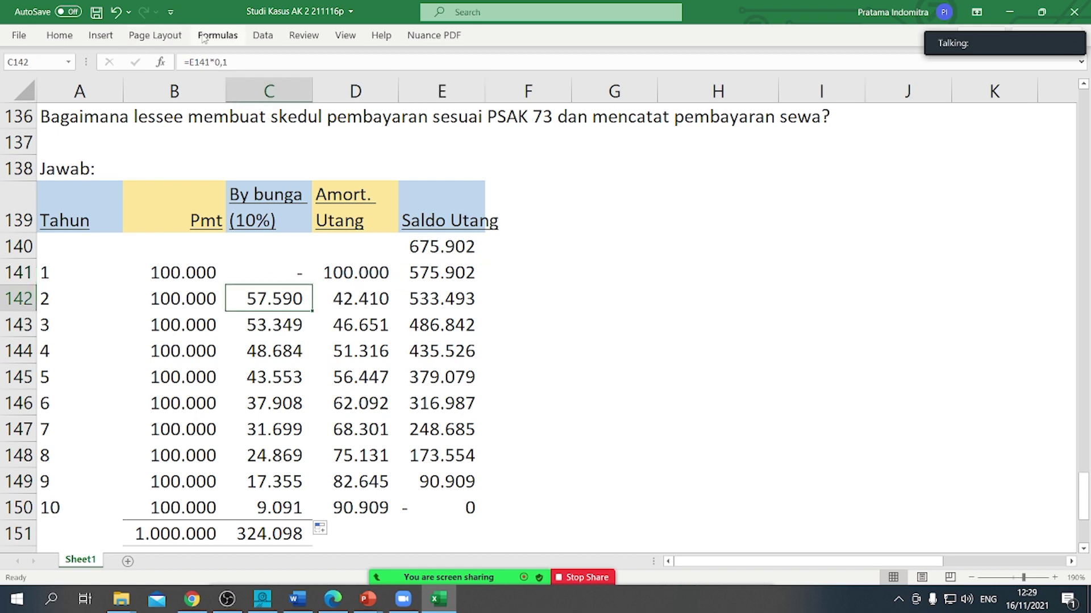
pyautogui.press('Down')
pyautogui.press('Down')
pyautogui.press('Down')
pyautogui.press('Down')
pyautogui.press('Down')
pyautogui.press('Down')
pyautogui.press('Down')
pyautogui.press('Down')
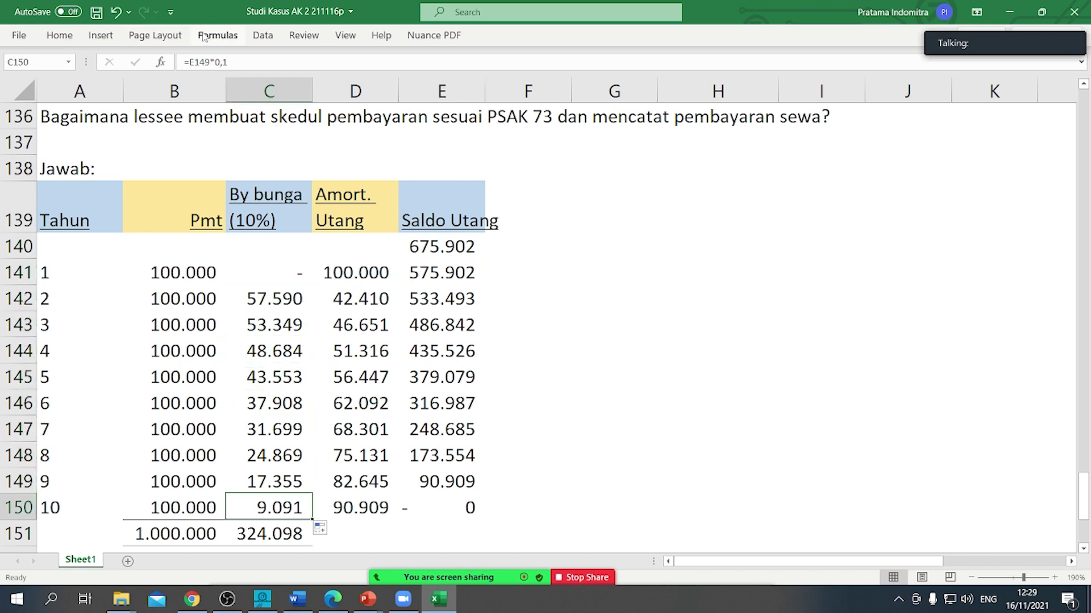
# Step: Trace the precedents of the year 10 interest in C150 and check which cell the year 9 interest formula references
pyautogui.click(215, 36)
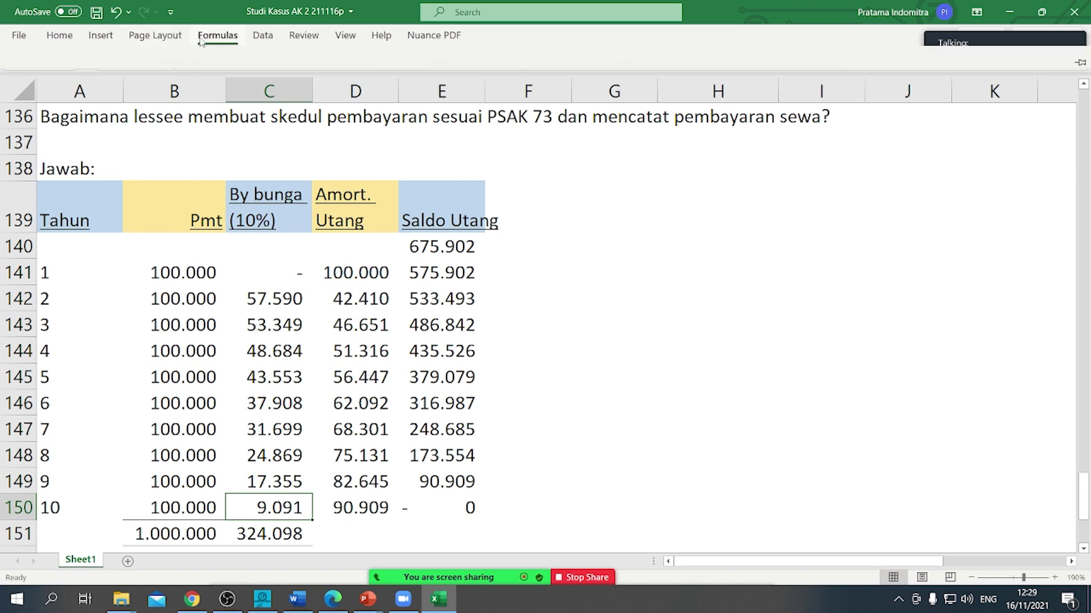
pyautogui.click(557, 57)
pyautogui.press('Up')
pyautogui.press('F2')
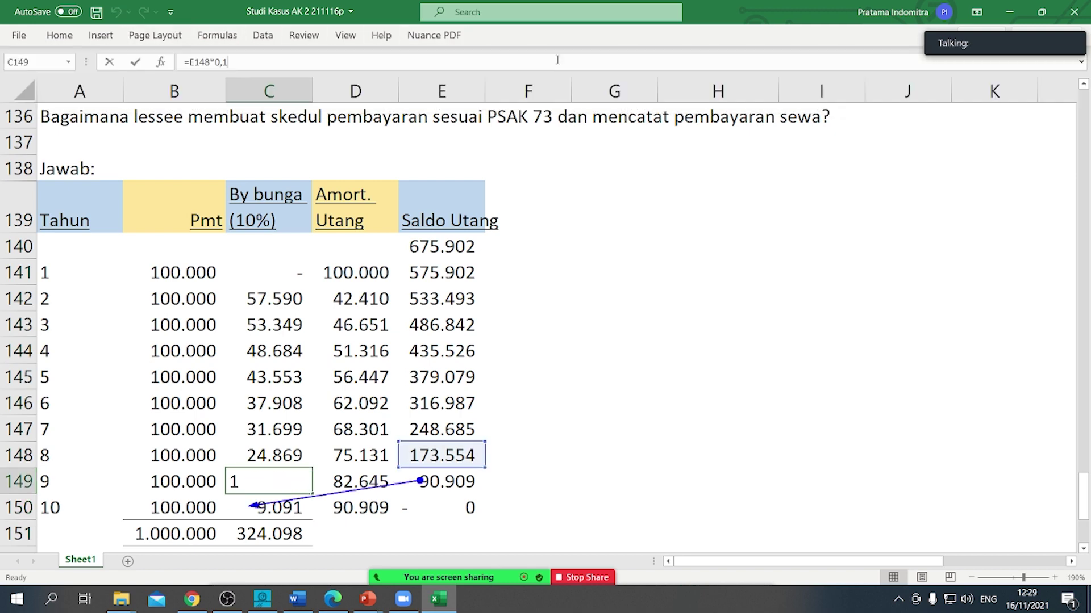
pyautogui.press('Escape')
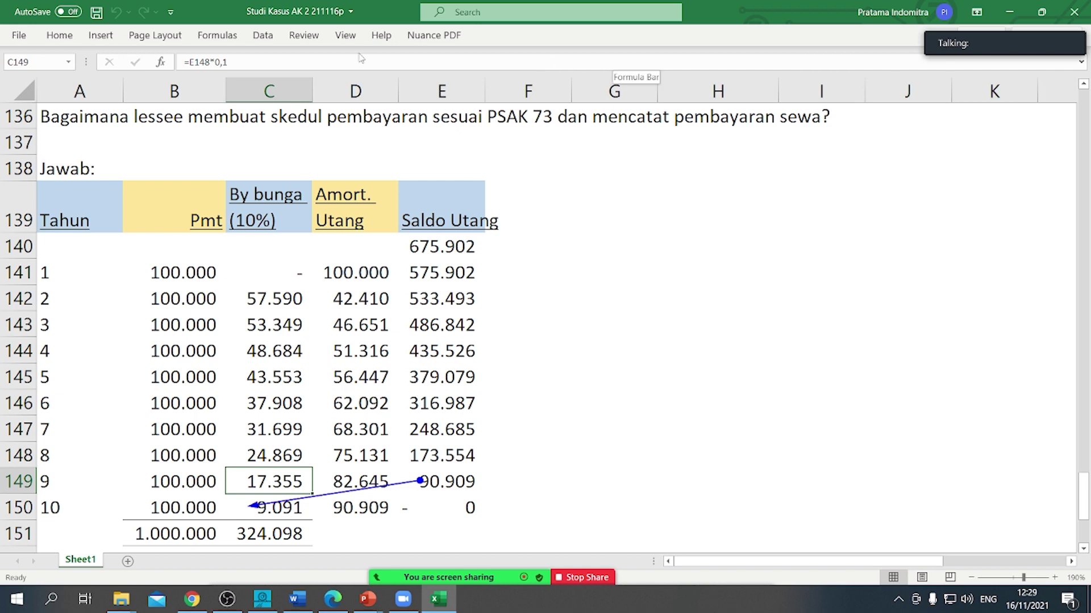
# Step: Keep the ribbon permanently expanded and bring up the formula auditing commands with the schedule in view
pyautogui.click(345, 35)
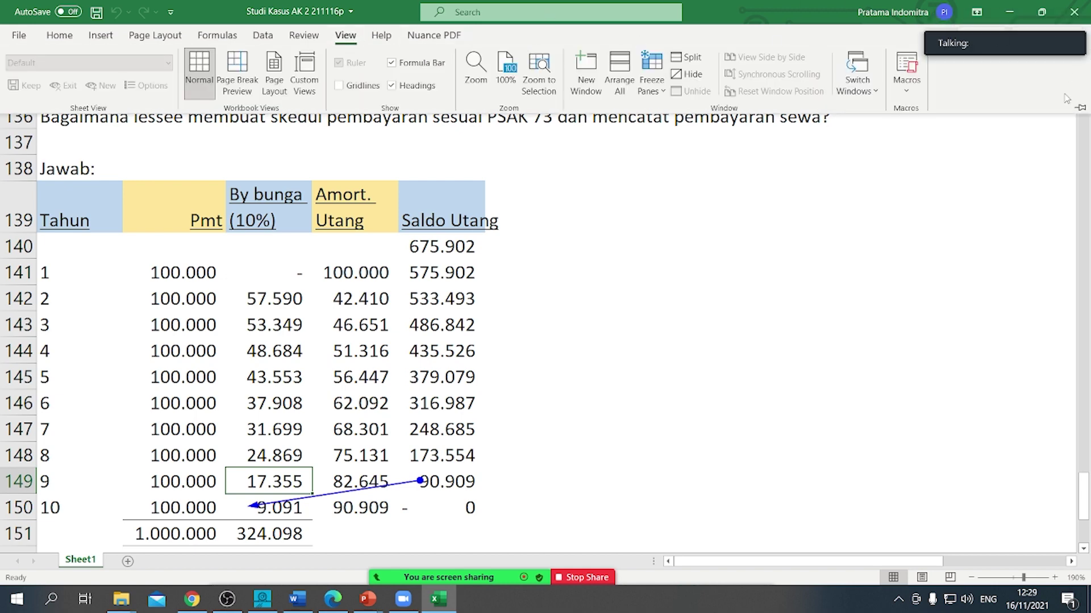
pyautogui.click(1079, 107)
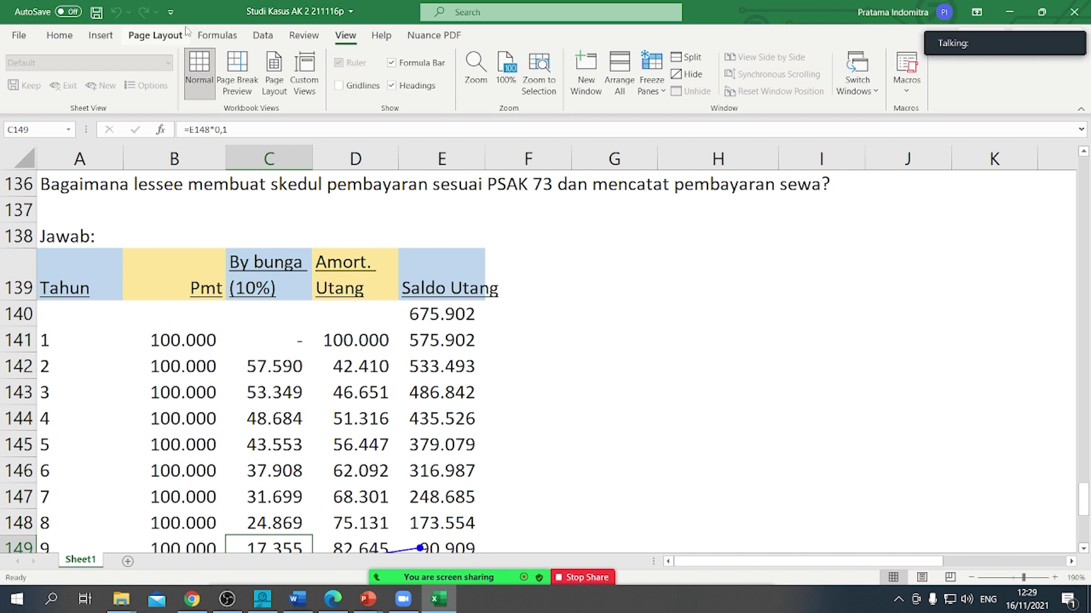
pyautogui.click(218, 36)
pyautogui.scroll(-1, 376, 367)
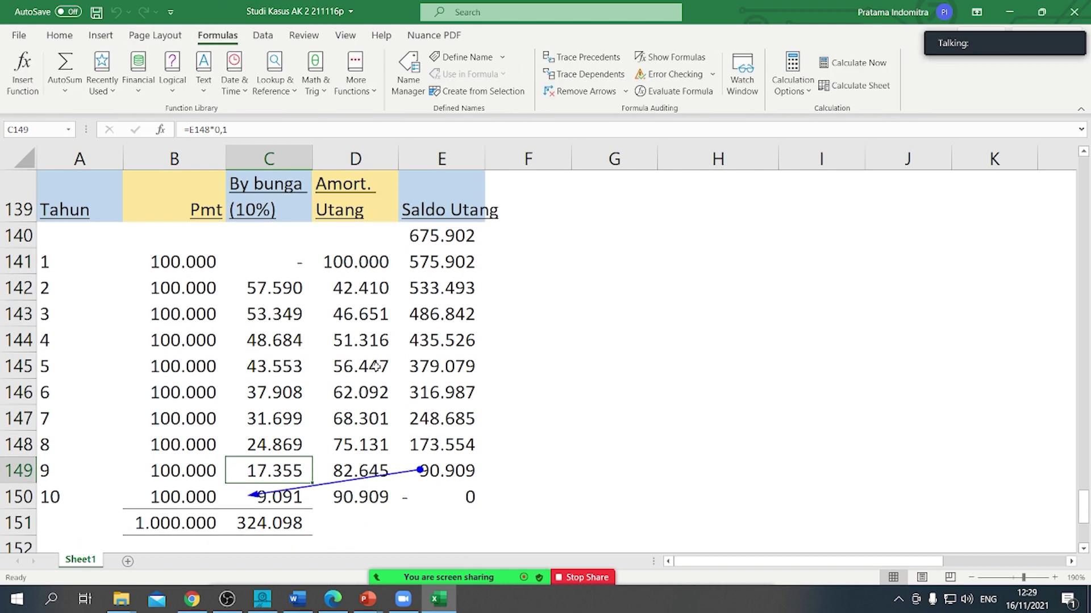
# Step: Trace the precedents of each interest cell in the schedule, one by one from C149 up to C141
pyautogui.click(602, 57)
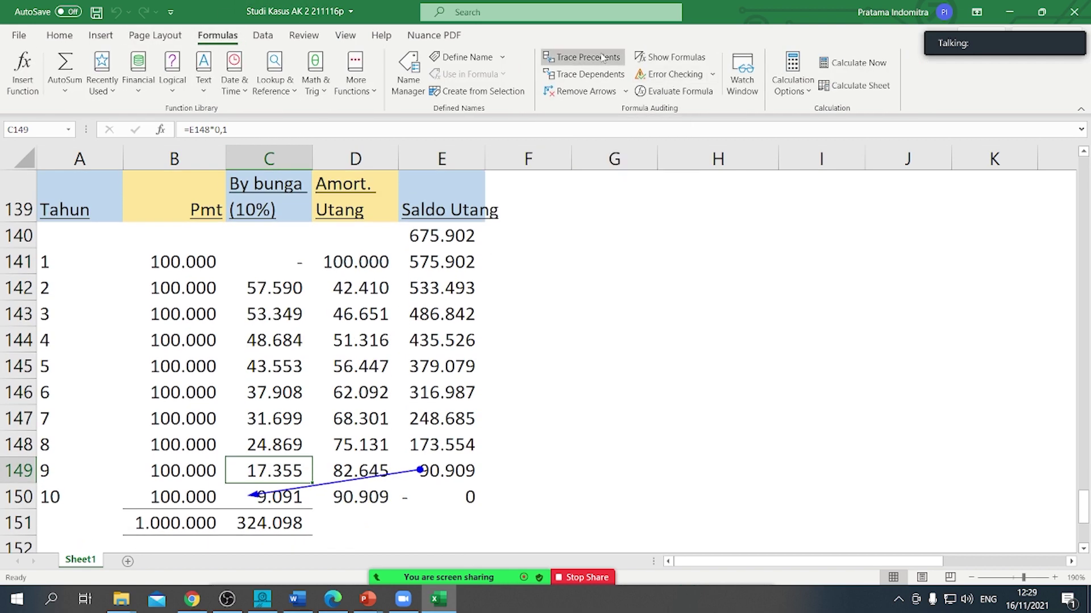
pyautogui.press('Up')
pyautogui.click(602, 57)
pyautogui.press('Up')
pyautogui.click(602, 57)
pyautogui.press('Up')
pyautogui.click(602, 57)
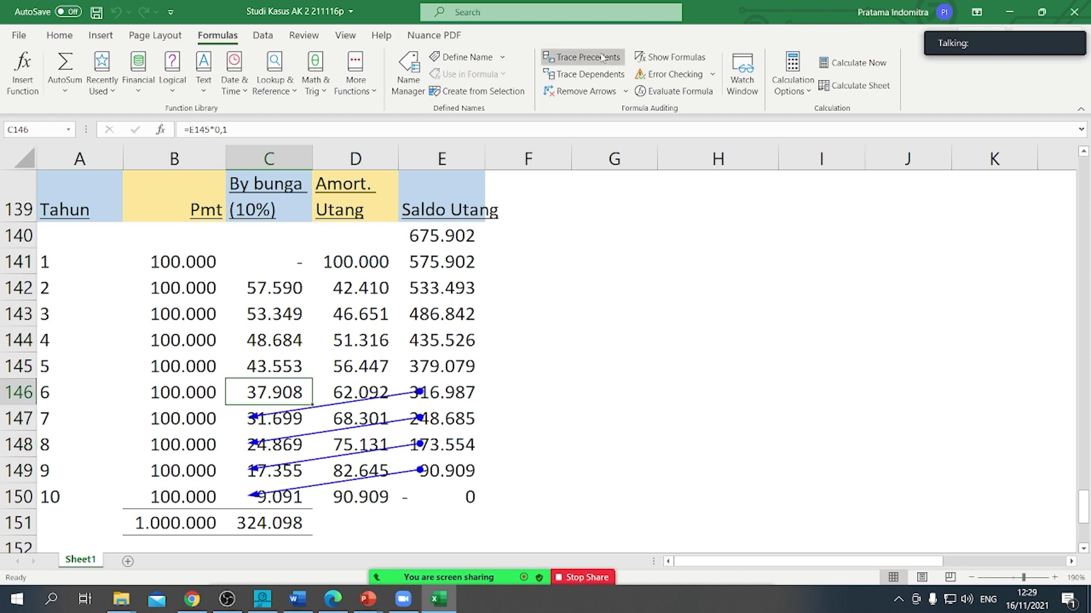
pyautogui.press('Up')
pyautogui.click(602, 57)
pyautogui.press('Up')
pyautogui.click(602, 57)
pyautogui.press('Up')
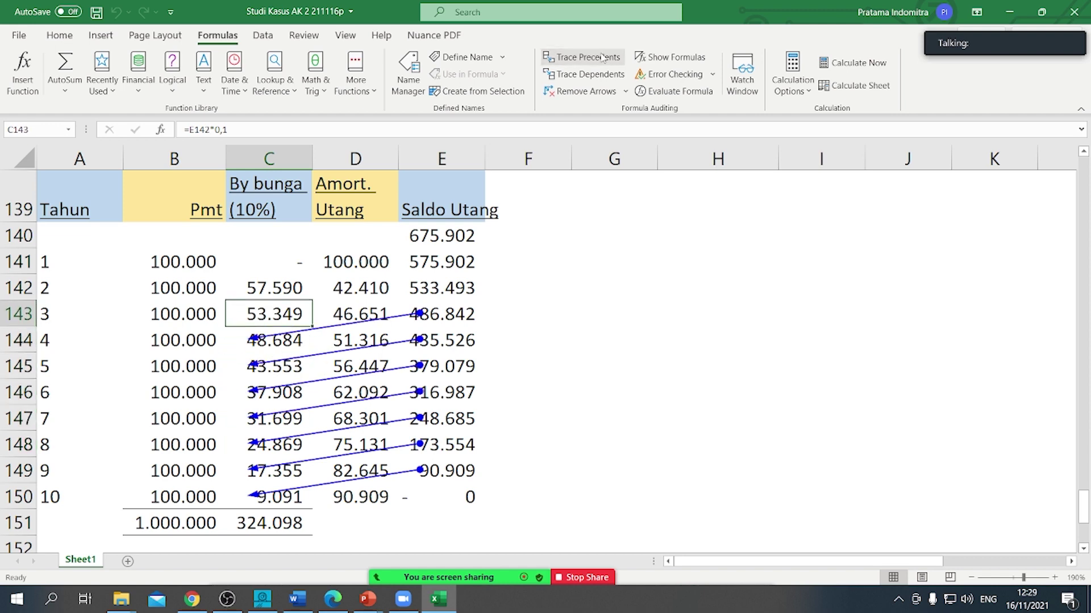
pyautogui.click(602, 57)
pyautogui.press('Up')
pyautogui.click(603, 57)
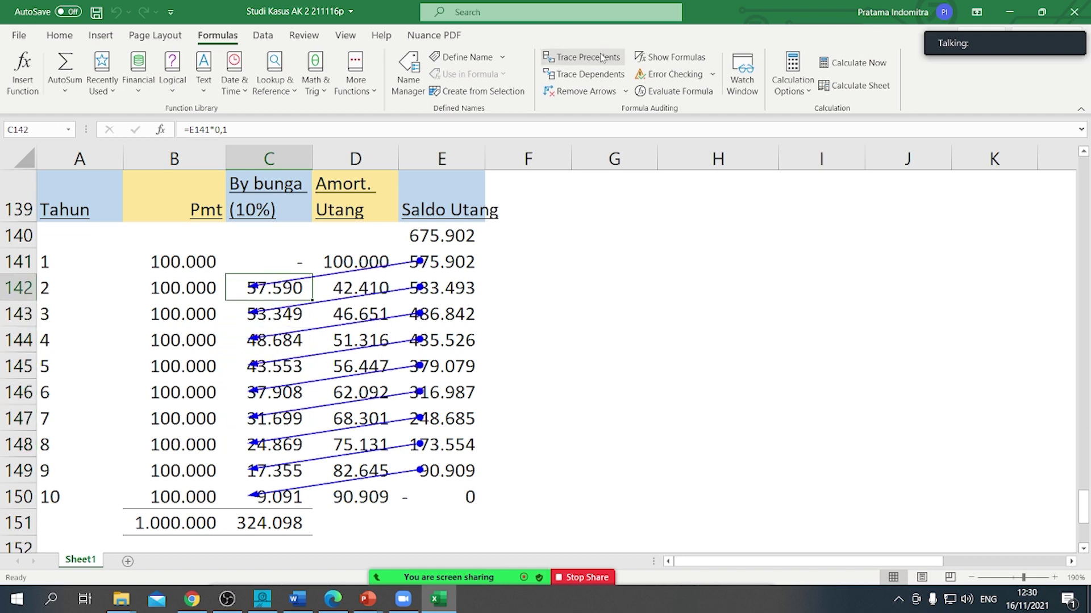
pyautogui.press('Up')
pyautogui.click(602, 57)
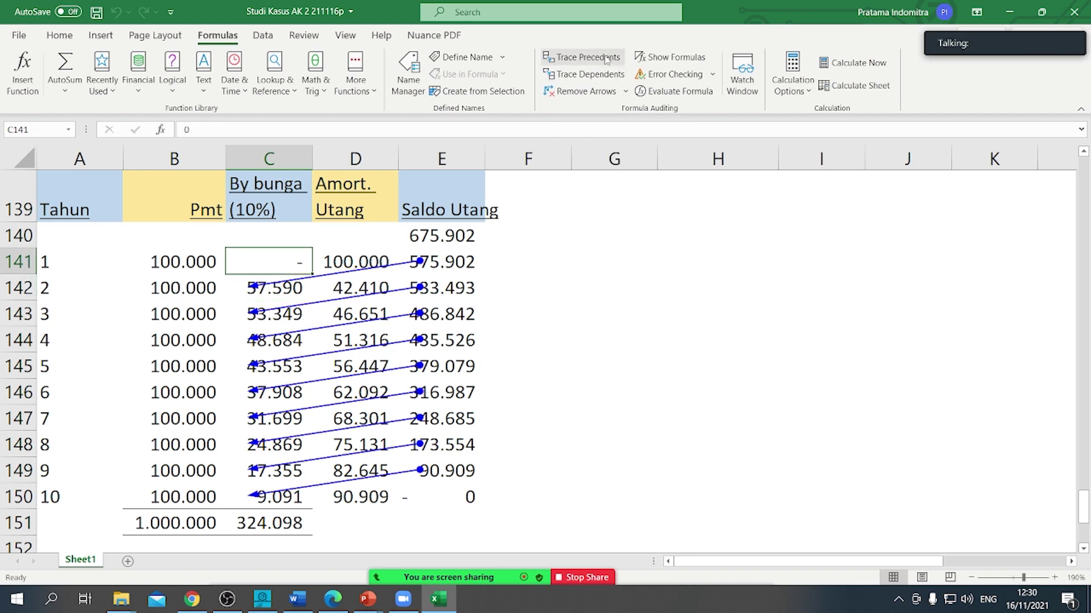
# Step: Save the workbook and review the interest amounts from year 3 onward and the year 8 debt balance in E148
pyautogui.hotkey('ctrl', 's')
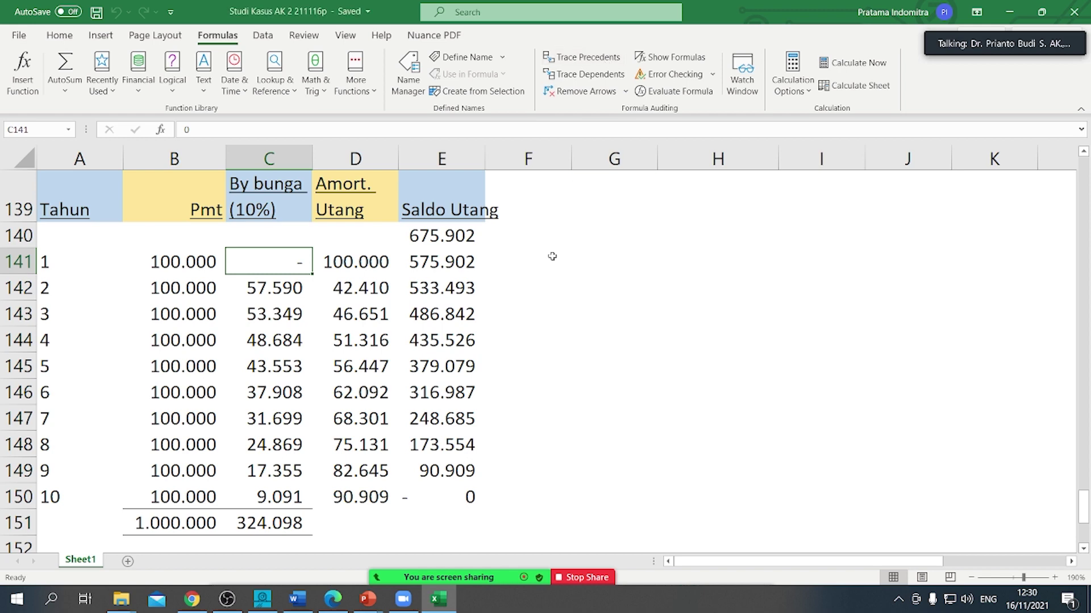
pyautogui.click(534, 348)
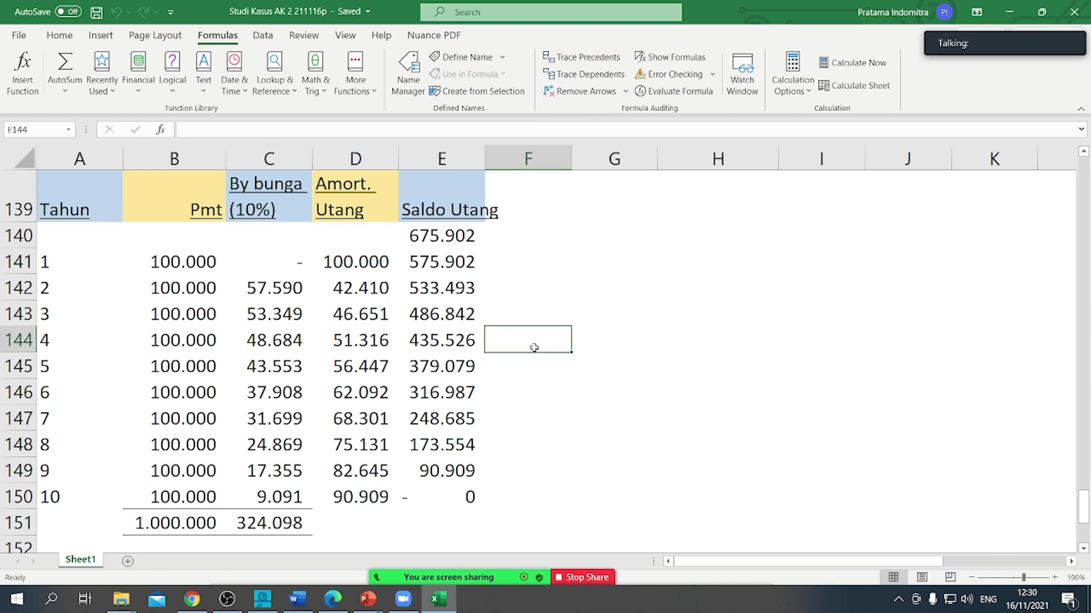
pyautogui.moveTo(281, 317); pyautogui.dragTo(252, 516)
pyautogui.click(442, 448)
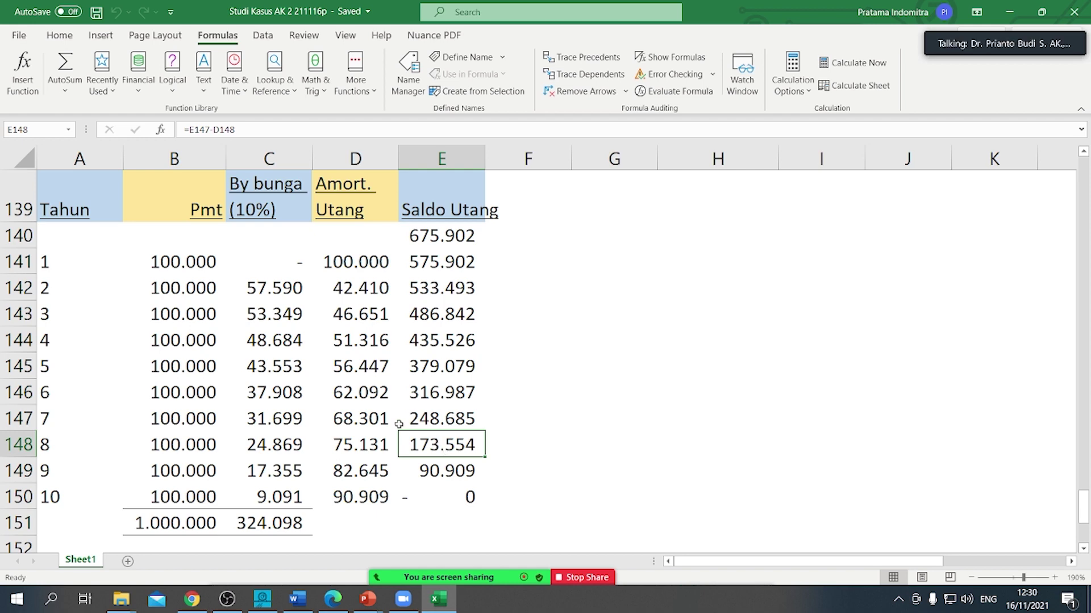
# Step: Review the Th 1 journal entry below the schedule, covering the Db. Utang sewa and Kr. Bank lines and their amounts
pyautogui.scroll(-1, 398, 423)
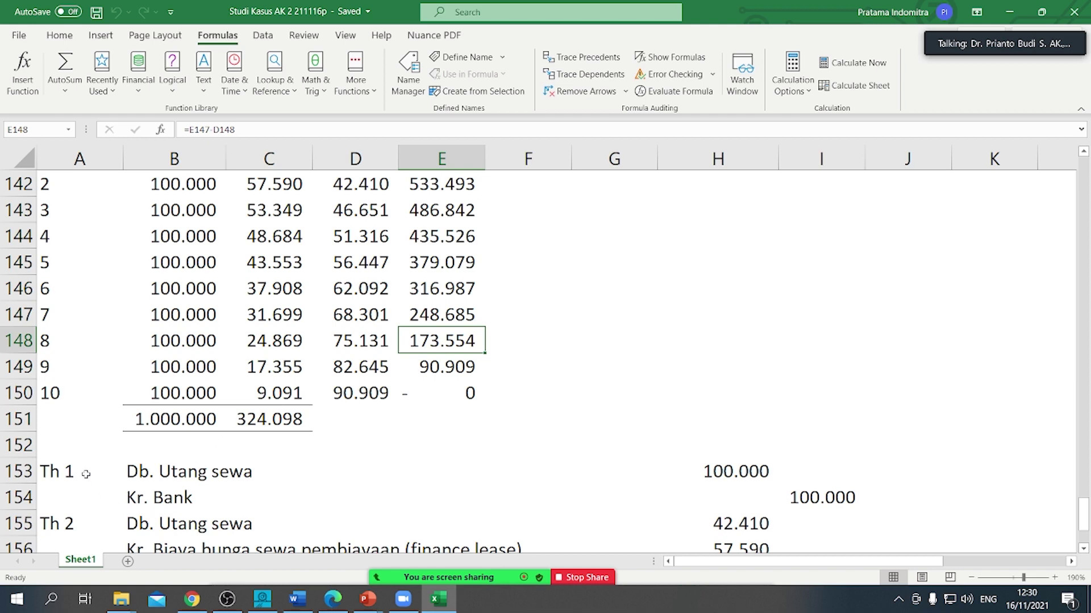
pyautogui.scroll(-1, 142, 450)
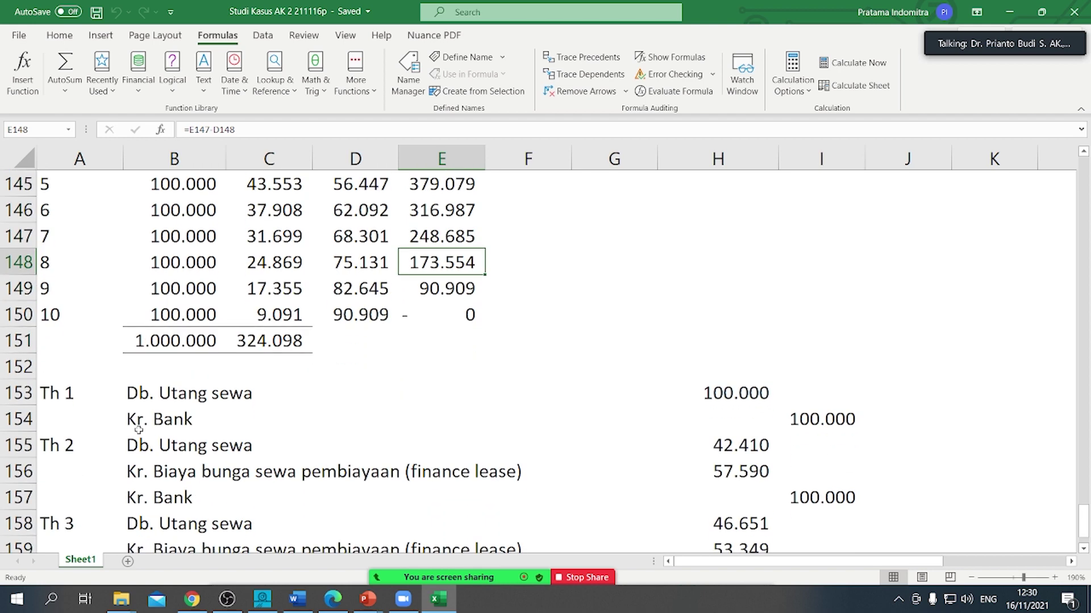
pyautogui.click(176, 396)
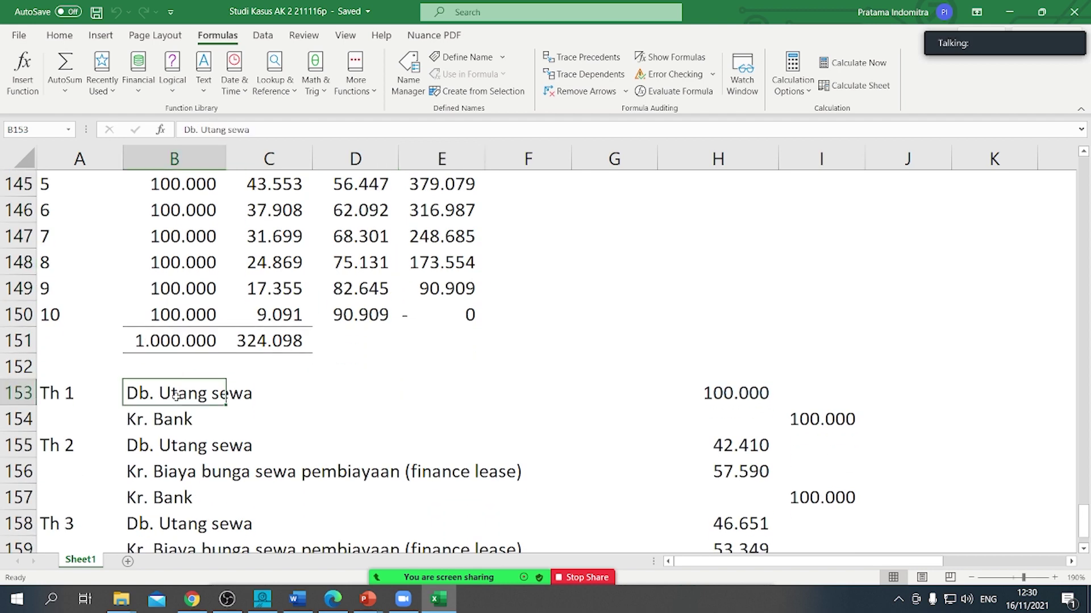
pyautogui.click(736, 401)
pyautogui.click(143, 419)
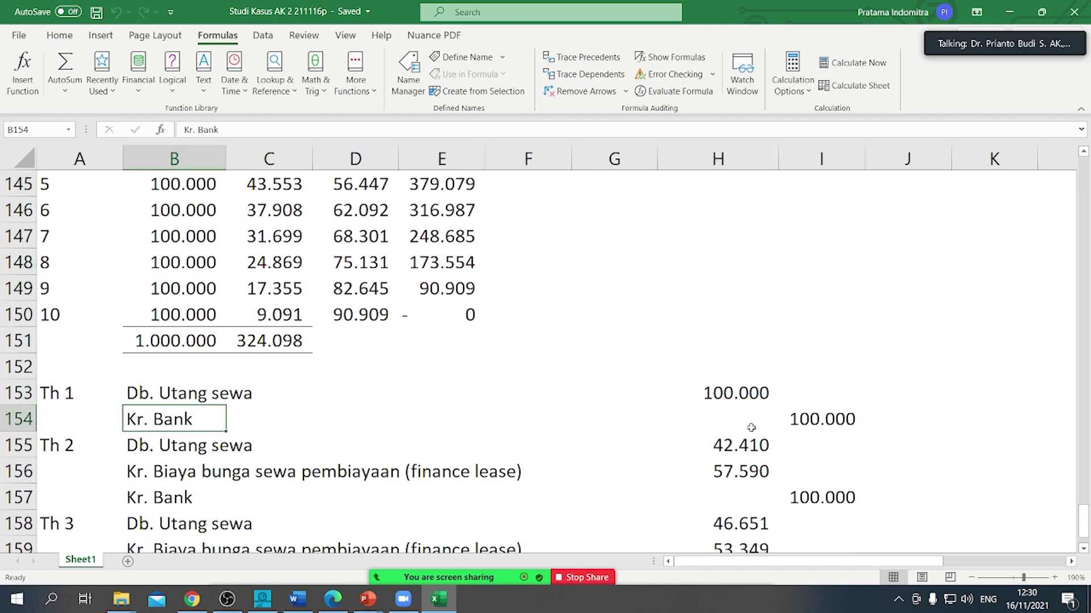
pyautogui.click(787, 420)
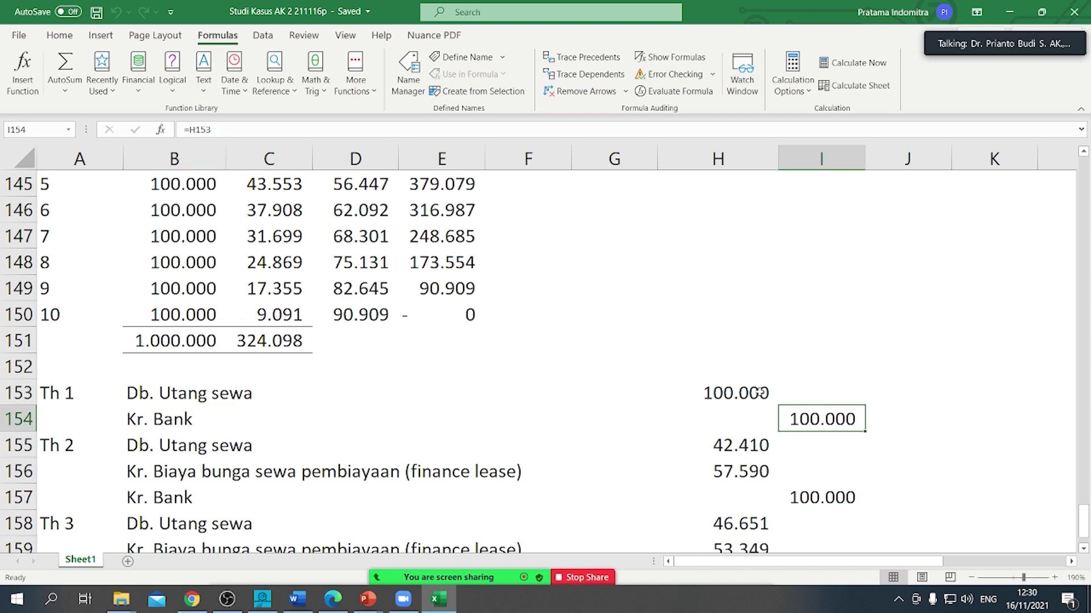
# Step: Trace the precedents of the Th 1 Utang sewa debit in H153 back to the schedule and check the Bank credit in I154
pyautogui.click(756, 393)
pyautogui.click(568, 61)
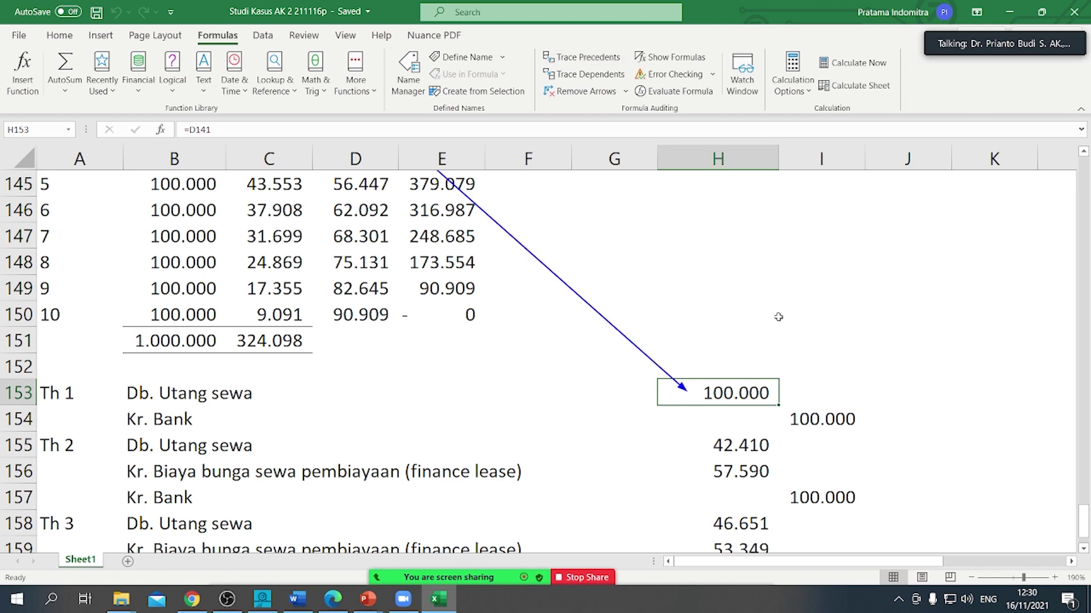
pyautogui.scroll(3, 779, 317)
pyautogui.scroll(-1, 778, 317)
pyautogui.scroll(-3, 778, 317)
pyautogui.click(804, 422)
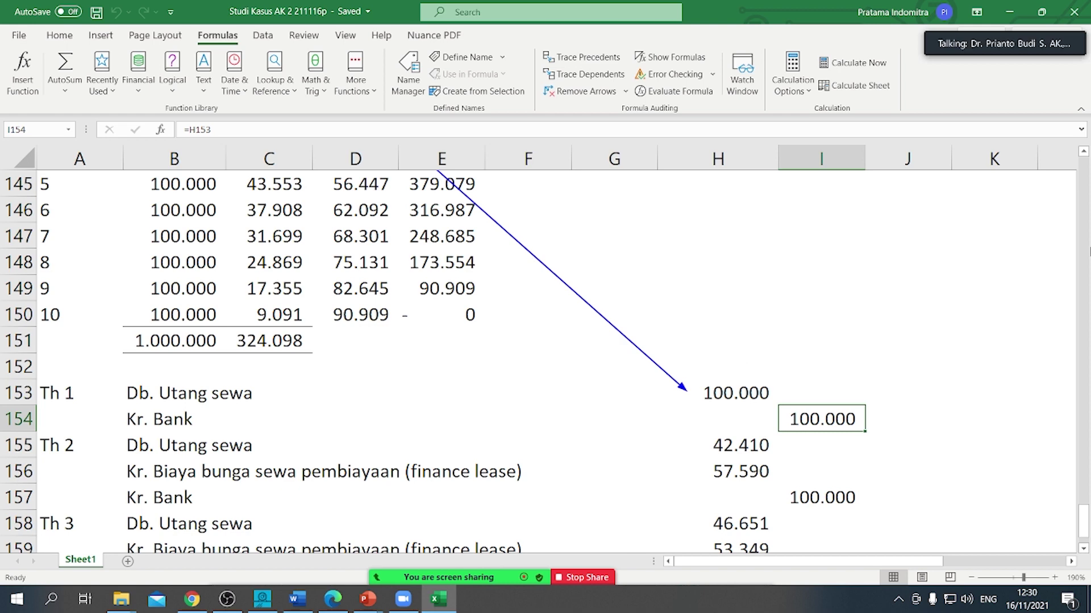
# Step: Collapse the ribbon, split the sheet at K149 and remove the vertical divider so only the horizontal split remains
pyautogui.click(959, 281)
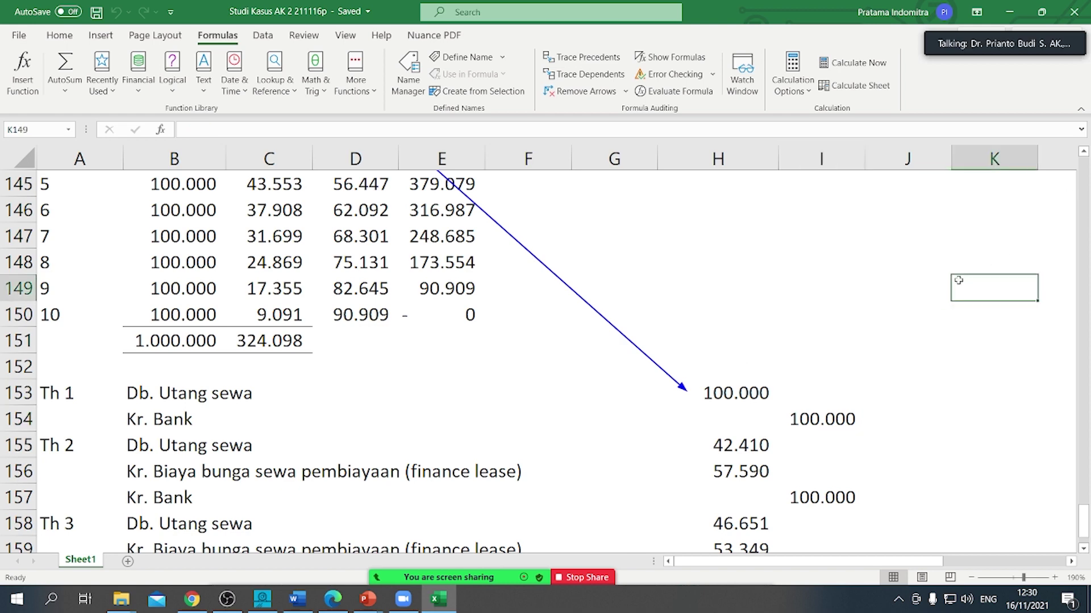
pyautogui.click(1078, 112)
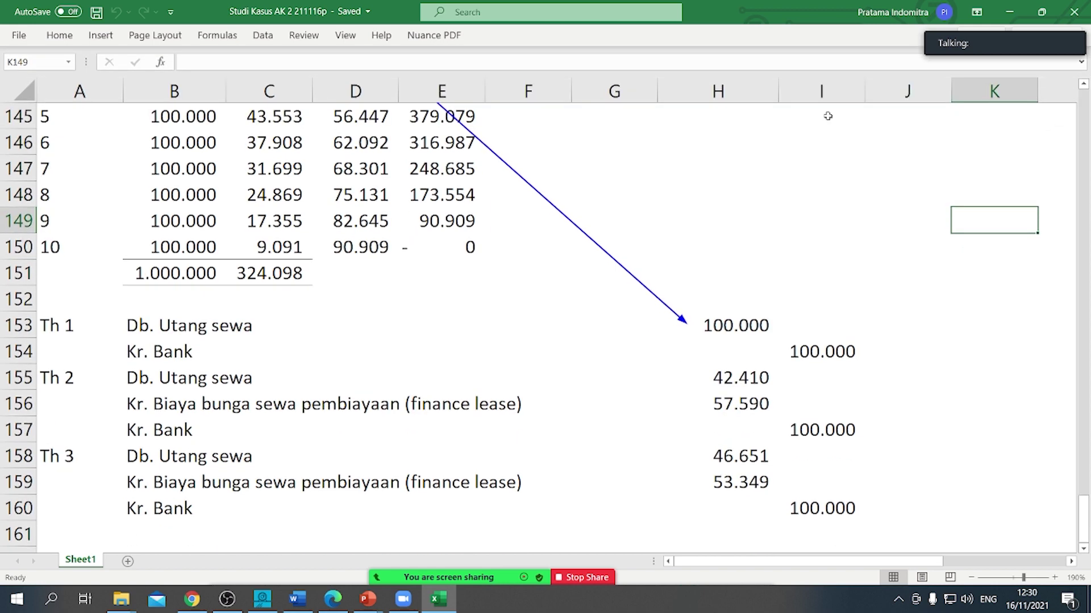
pyautogui.click(338, 41)
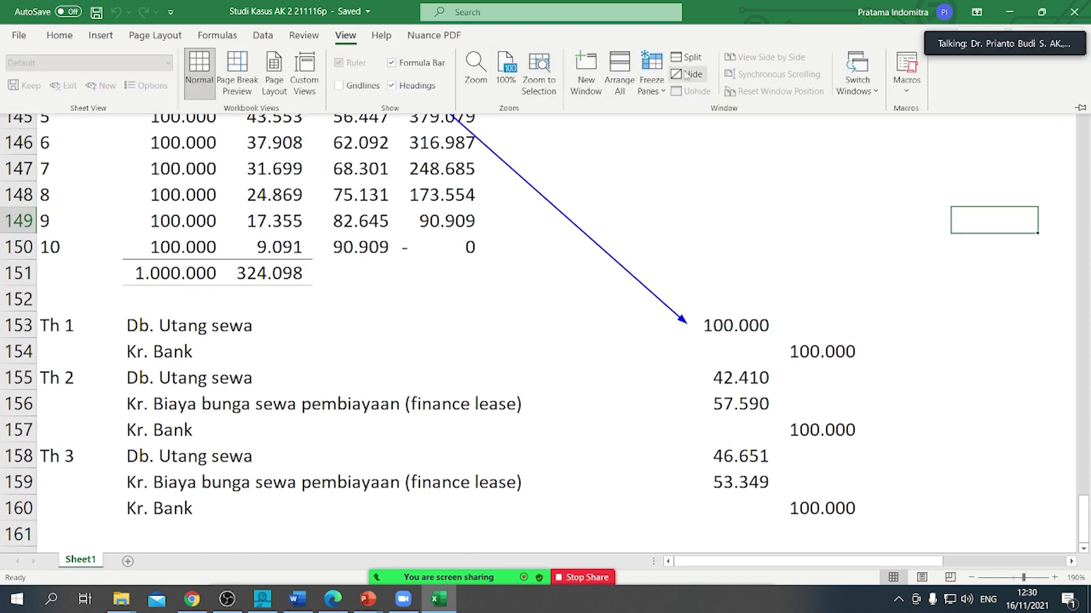
pyautogui.click(687, 57)
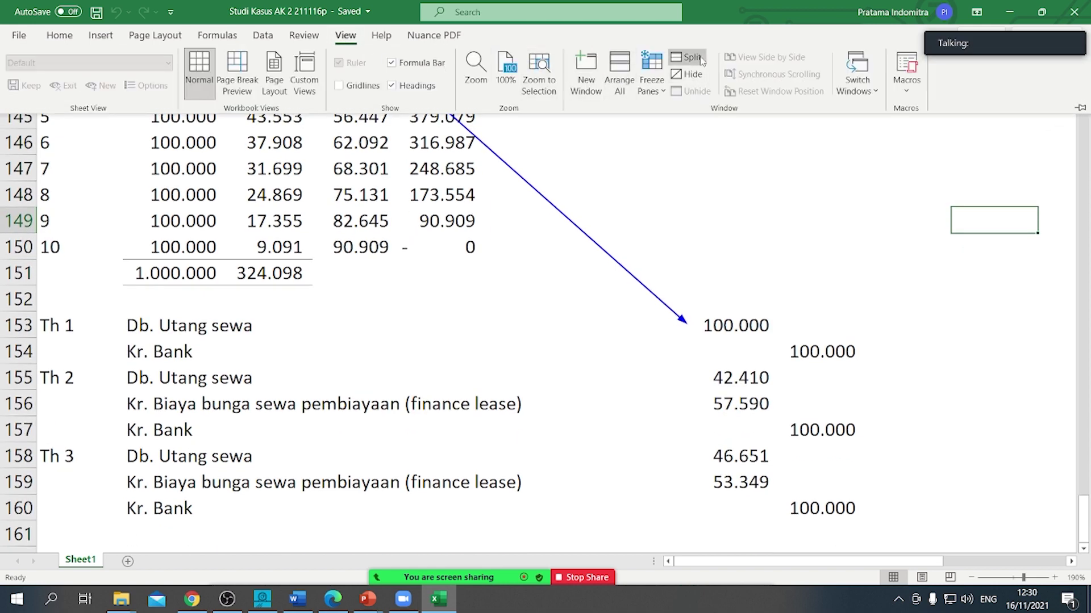
pyautogui.click(951, 242)
pyautogui.doubleClick(953, 241)
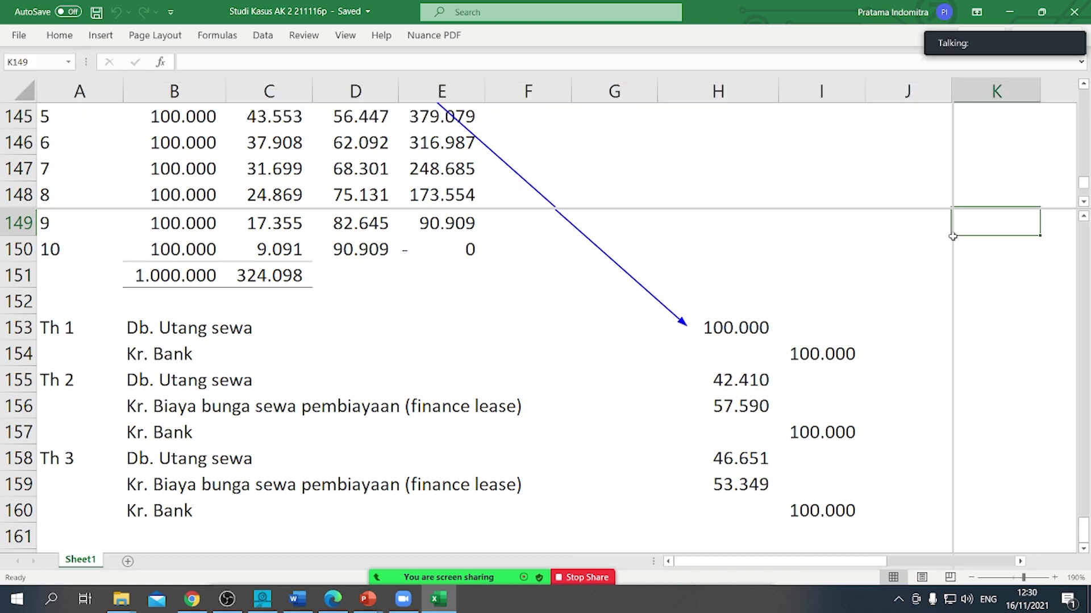
# Step: Lower the horizontal divider and show schedule rows 139–144 in the upper pane with the Th 2 and Th 3 entries in the lower pane
pyautogui.click(861, 204)
pyautogui.moveTo(861, 209); pyautogui.dragTo(681, 287)
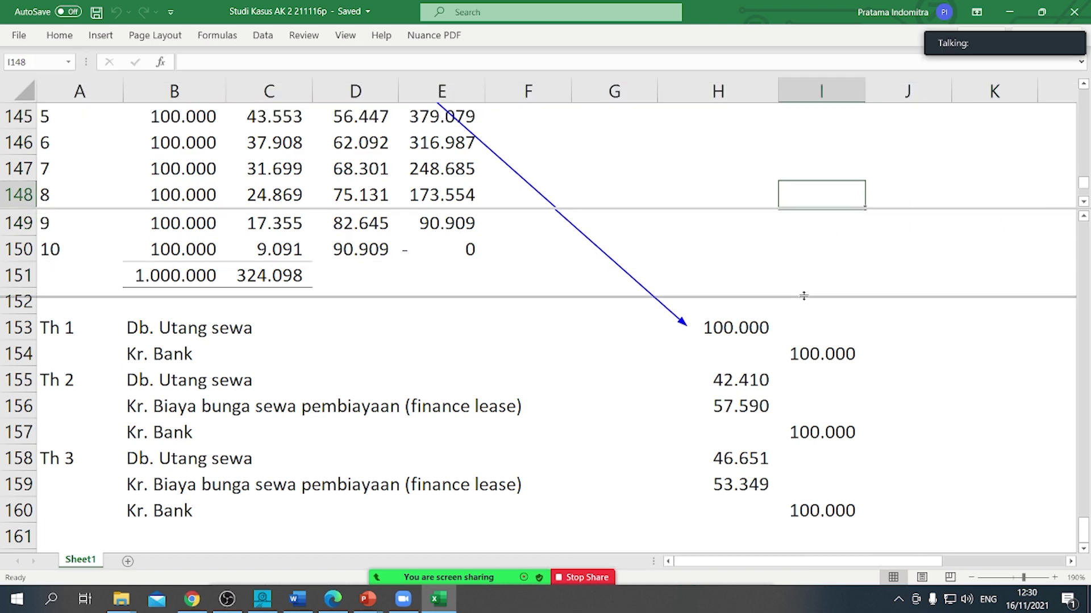
pyautogui.click(565, 219)
pyautogui.scroll(2, 561, 217)
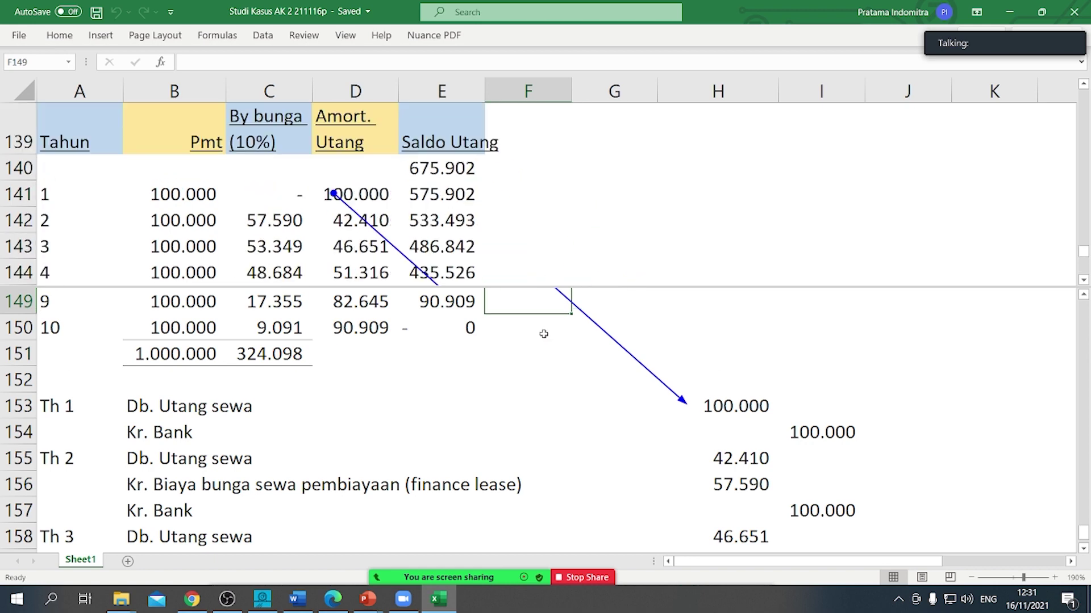
pyautogui.click(532, 427)
pyautogui.scroll(-2, 532, 429)
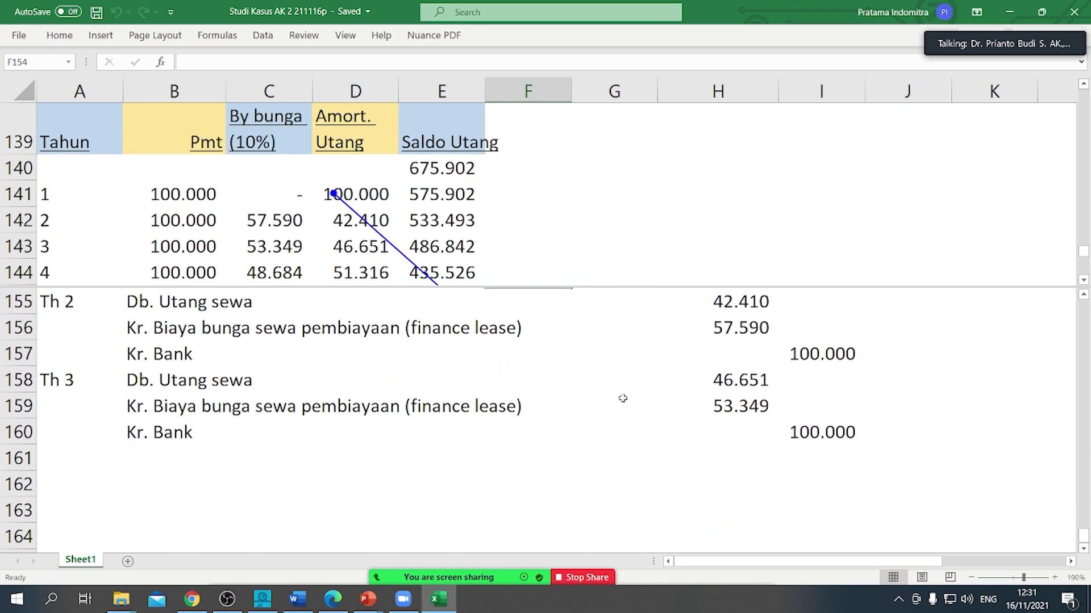
# Step: Compare the Th 2 Utang sewa debit in H155 with the year 2 amortisation in D142 and trace its precedents
pyautogui.click(758, 307)
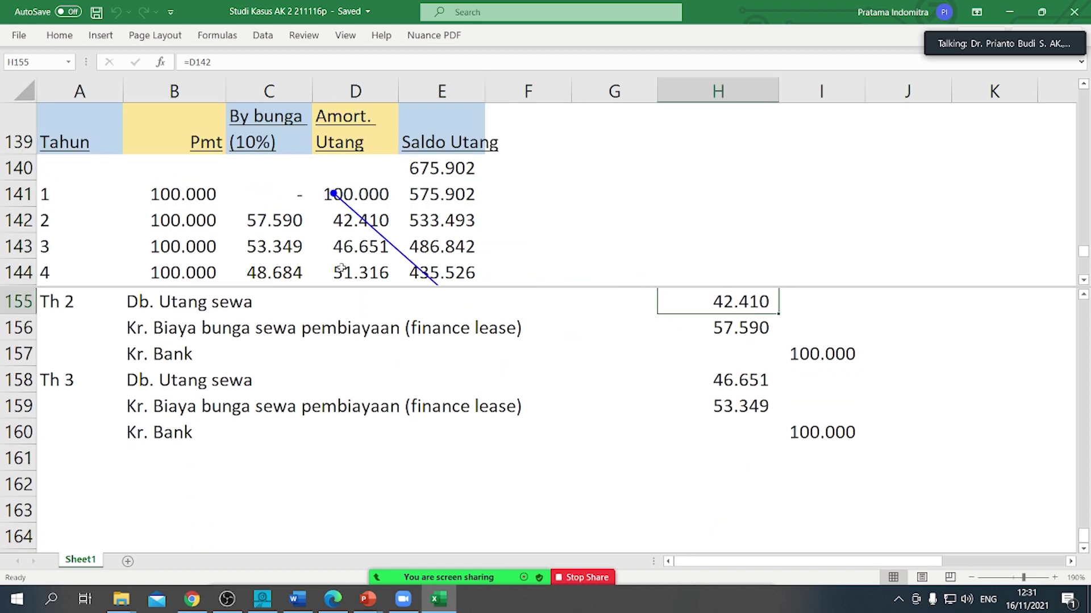
pyautogui.click(337, 225)
pyautogui.click(734, 301)
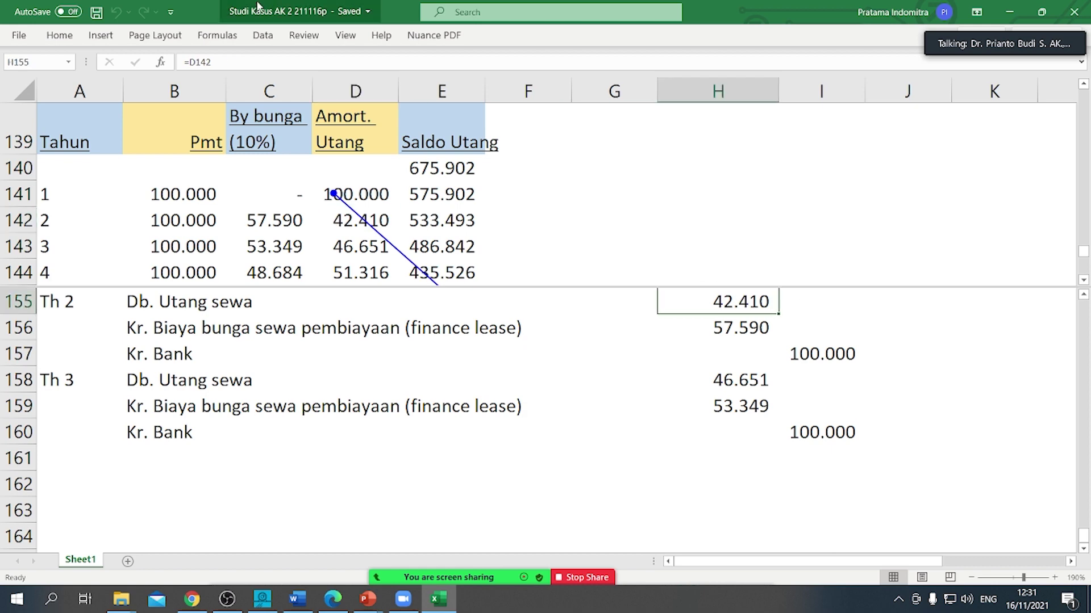
pyautogui.click(220, 37)
pyautogui.click(569, 57)
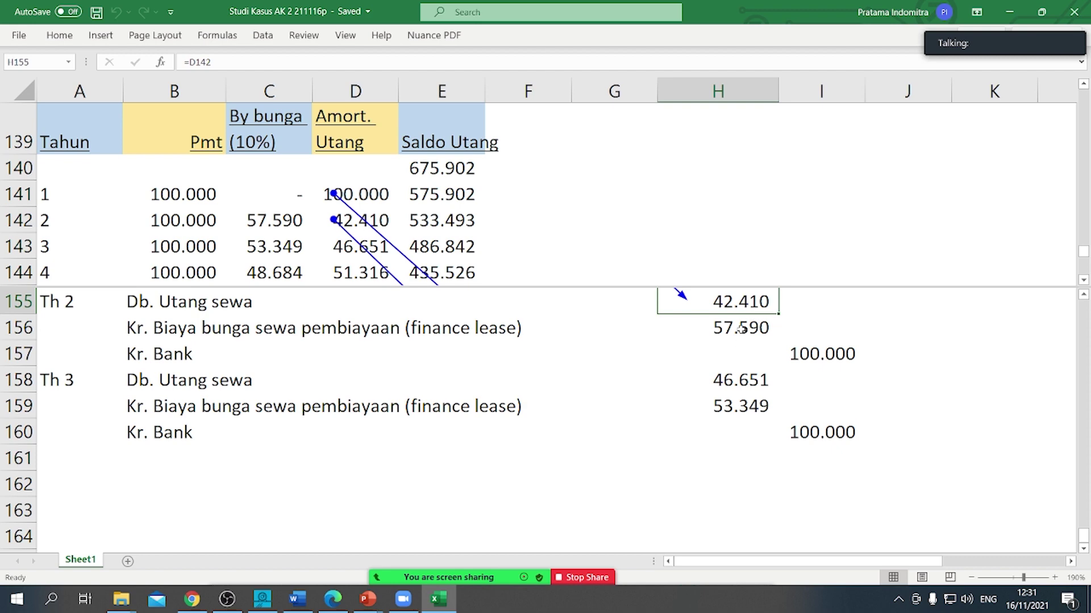
# Step: Trace the precedents of the Th 2 lease interest amount in H156 back to the schedule
pyautogui.click(738, 329)
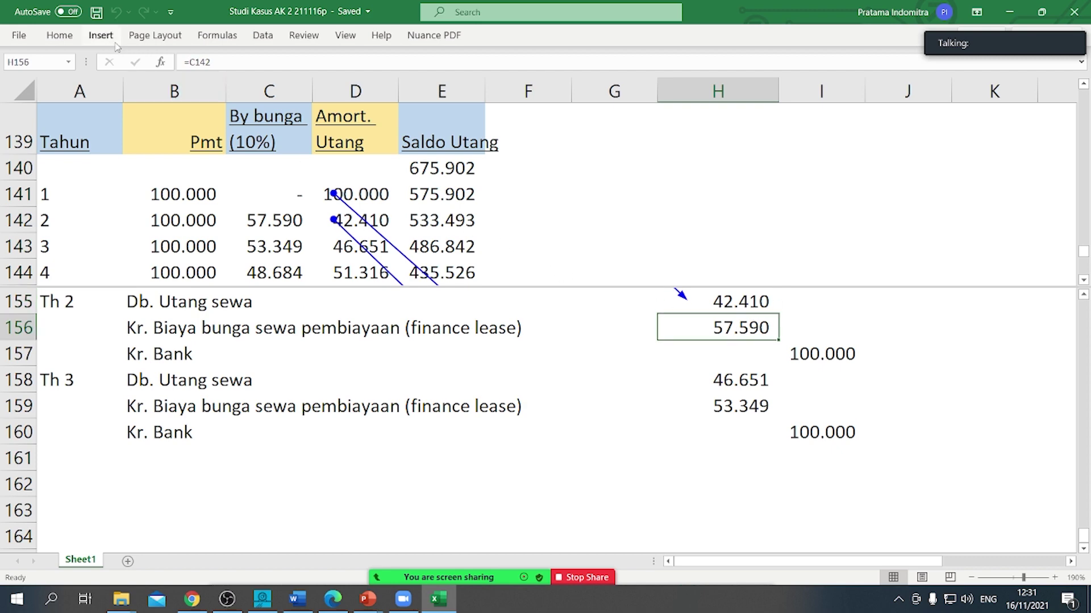
pyautogui.click(234, 37)
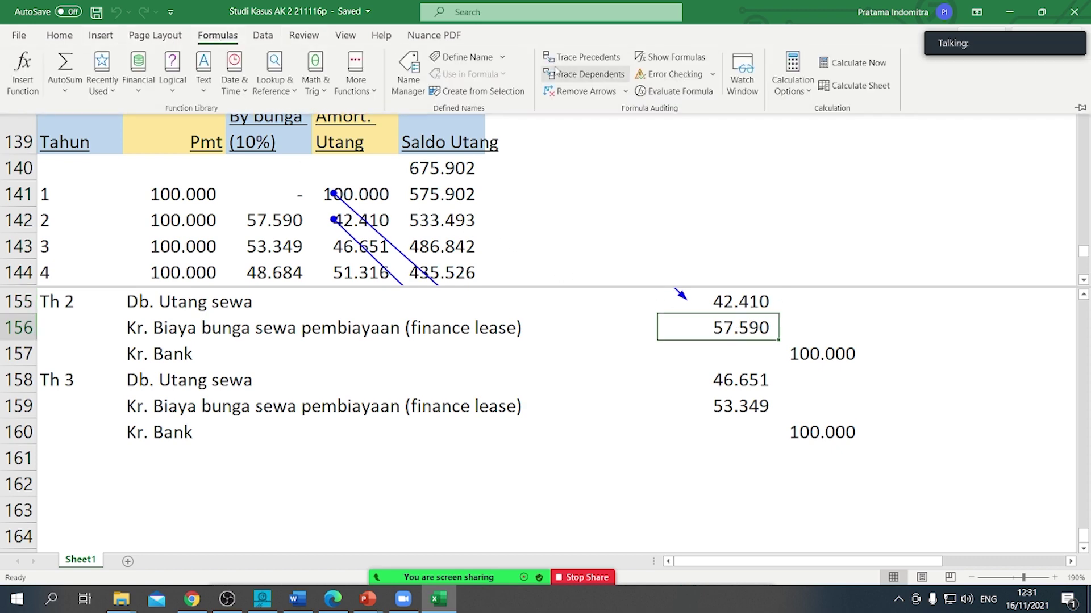
pyautogui.click(562, 57)
pyautogui.scroll(1, 988, 387)
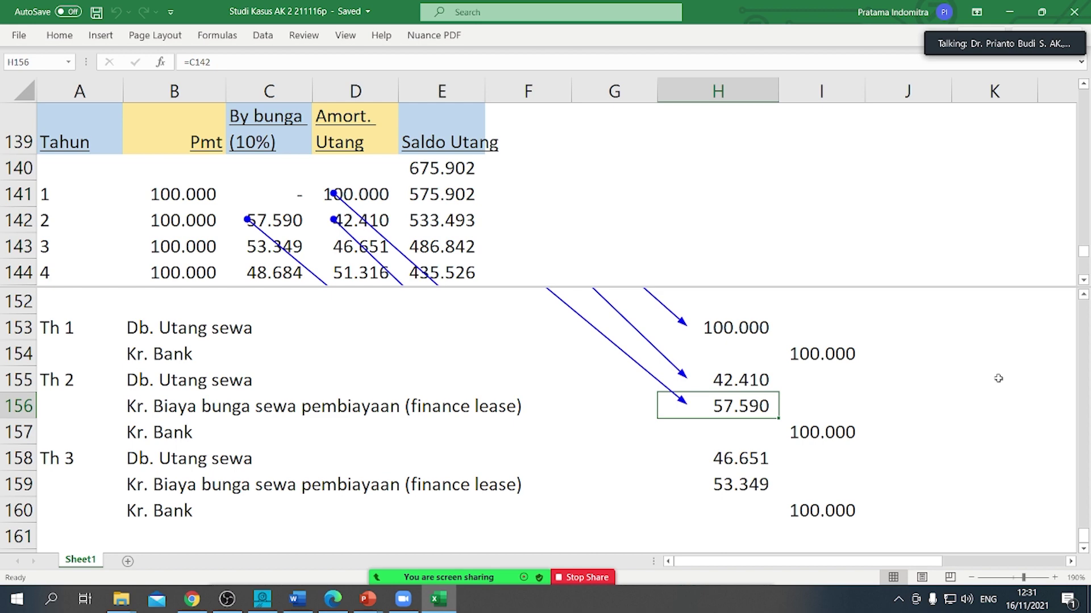
# Step: Fill the year labels from A155:A160 down to row 171, continuing the three-row series from Th 4 through Th 7
pyautogui.click(208, 477)
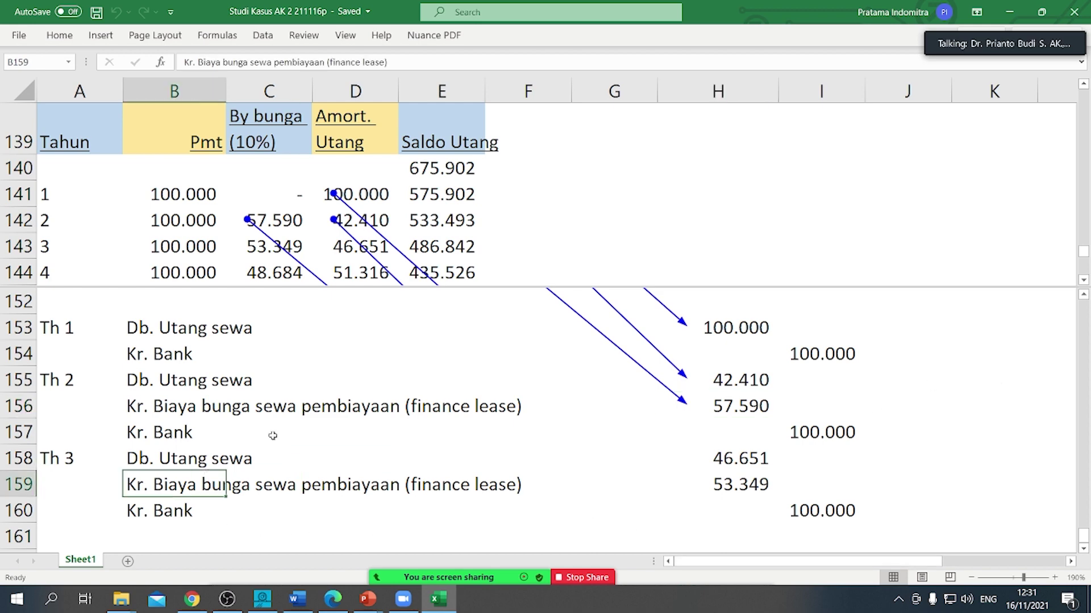
pyautogui.scroll(-1, 335, 434)
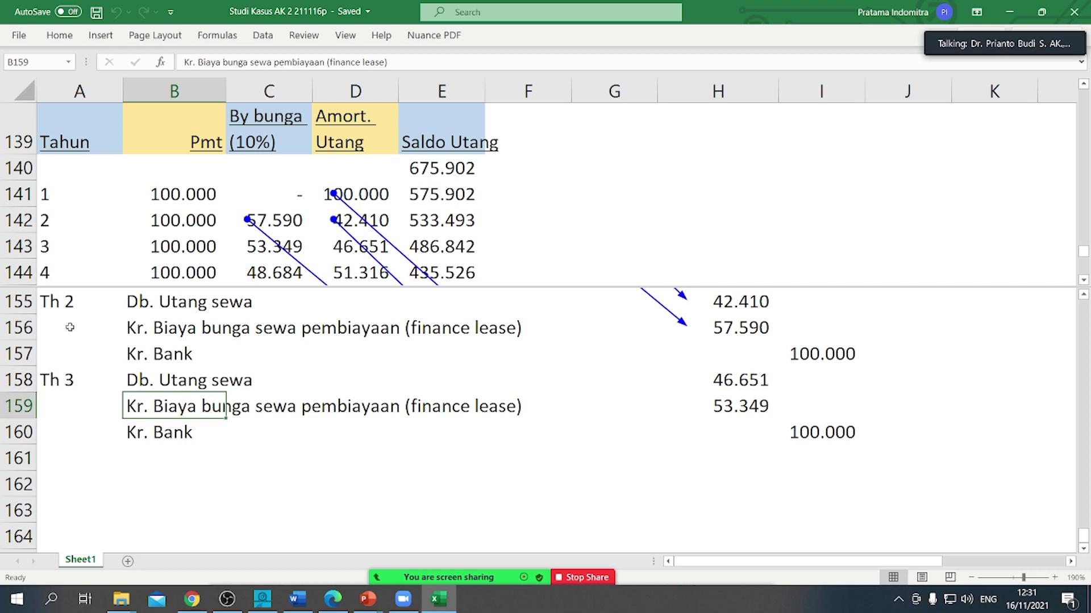
pyautogui.moveTo(70, 310); pyautogui.dragTo(59, 374)
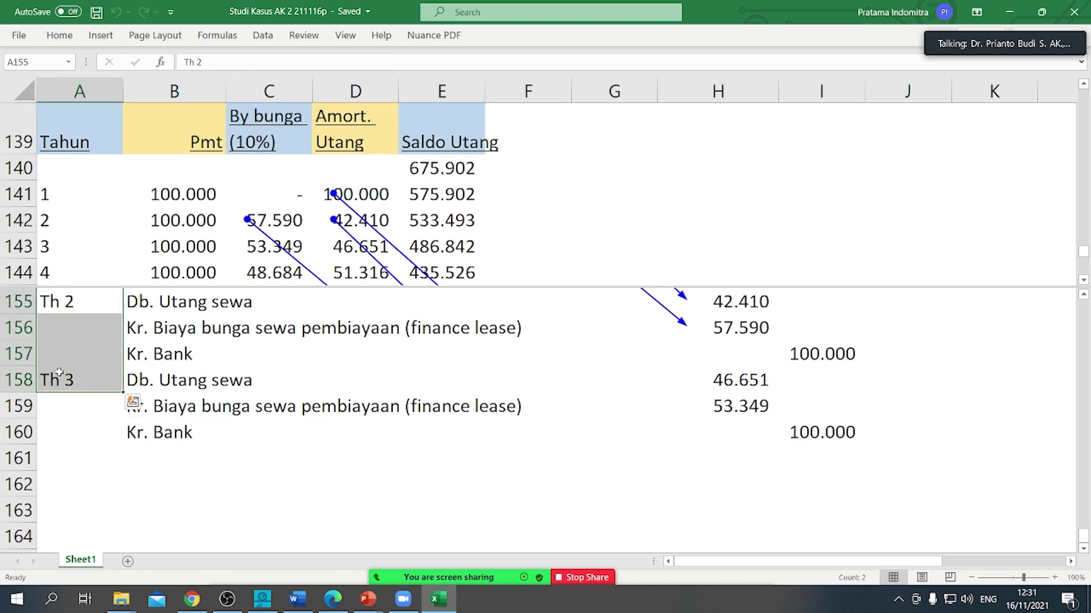
pyautogui.hotkey('ctrl', 'q')
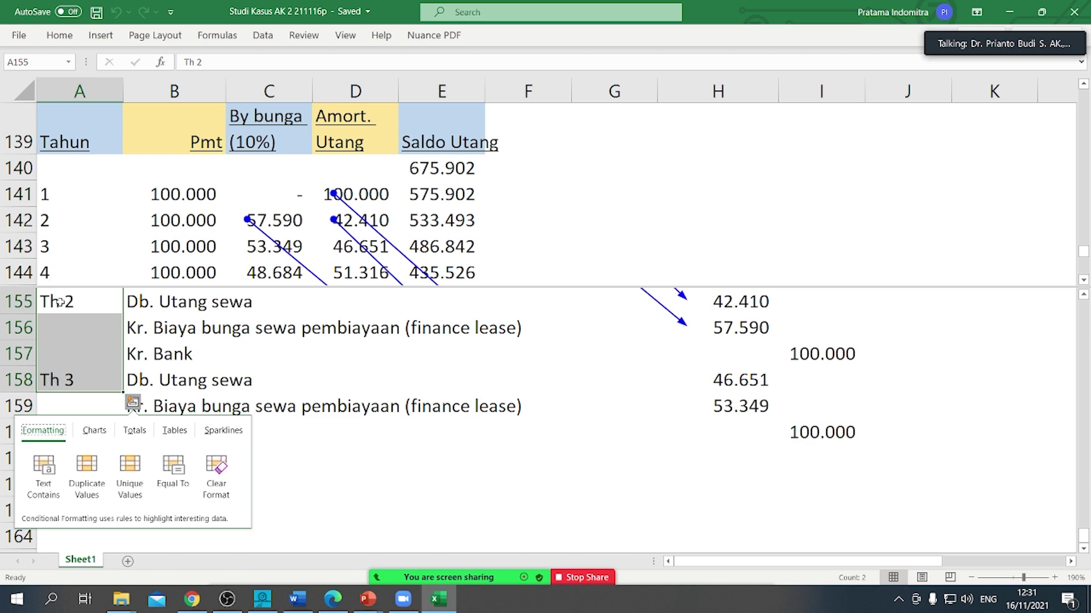
pyautogui.moveTo(59, 302); pyautogui.dragTo(68, 440)
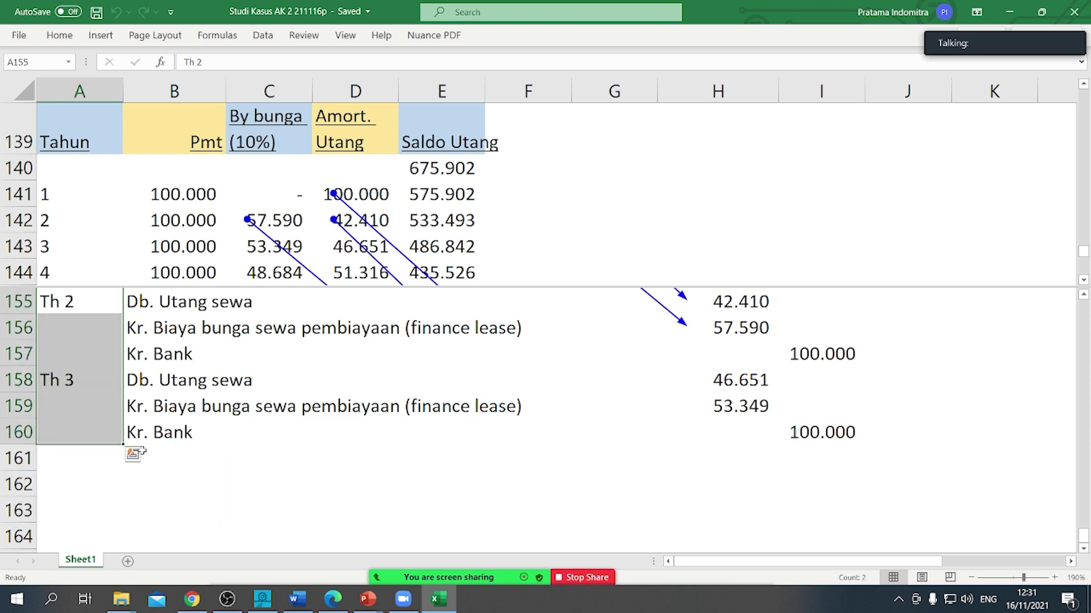
pyautogui.moveTo(123, 443); pyautogui.dragTo(115, 529)
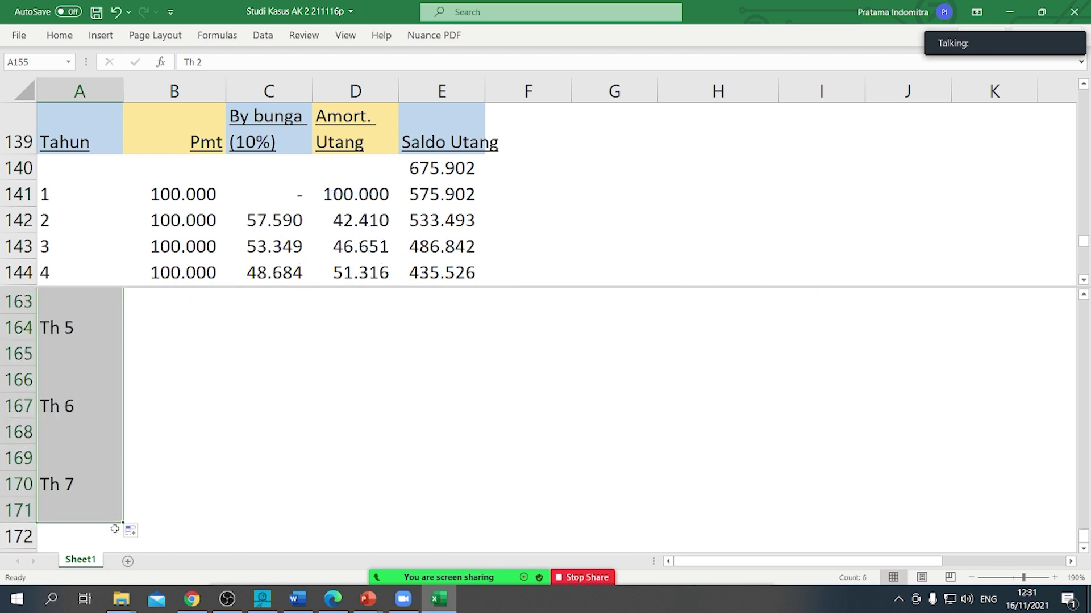
# Step: Extend the year labels in column A at the same three-row spacing with Th 8, Th 9 and Th 10, ending in A179
pyautogui.scroll(-1, 131, 507)
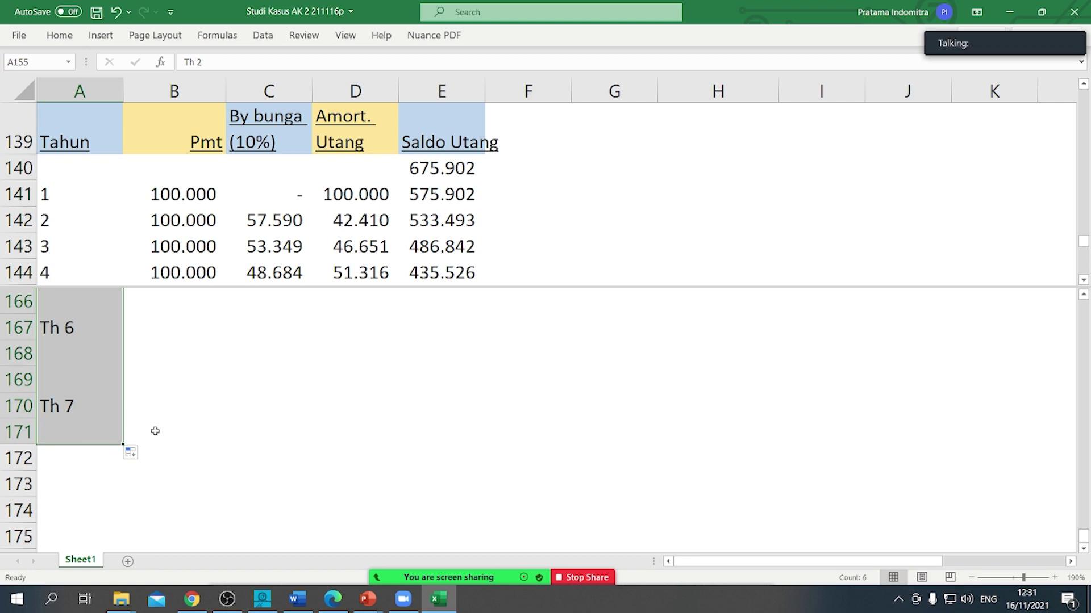
pyautogui.hotkey('shift', 'Up')
pyautogui.hotkey('shift', 'Up')
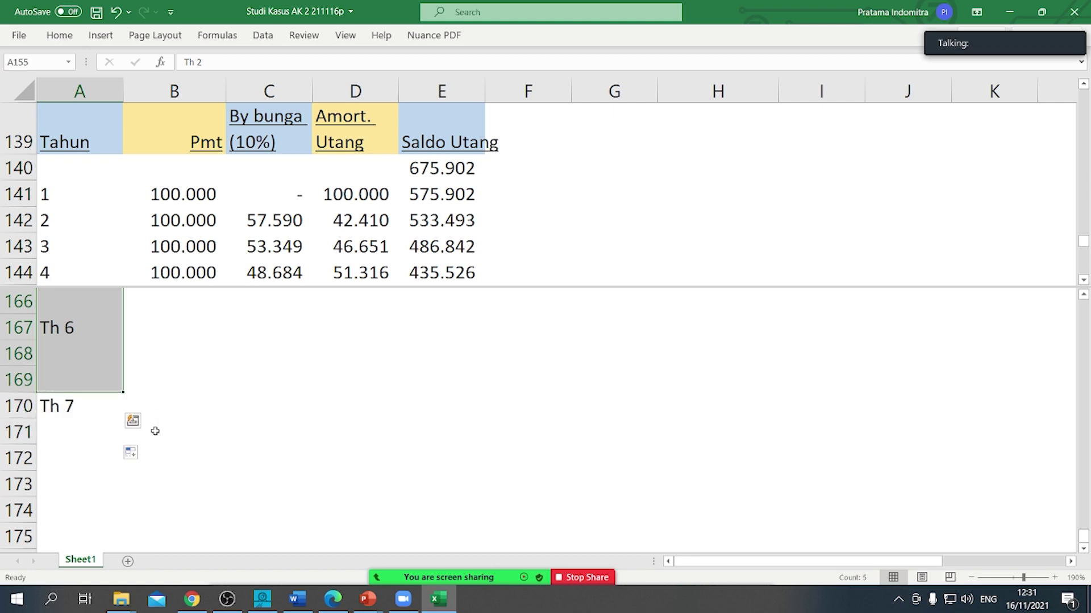
pyautogui.moveTo(124, 393); pyautogui.dragTo(122, 520)
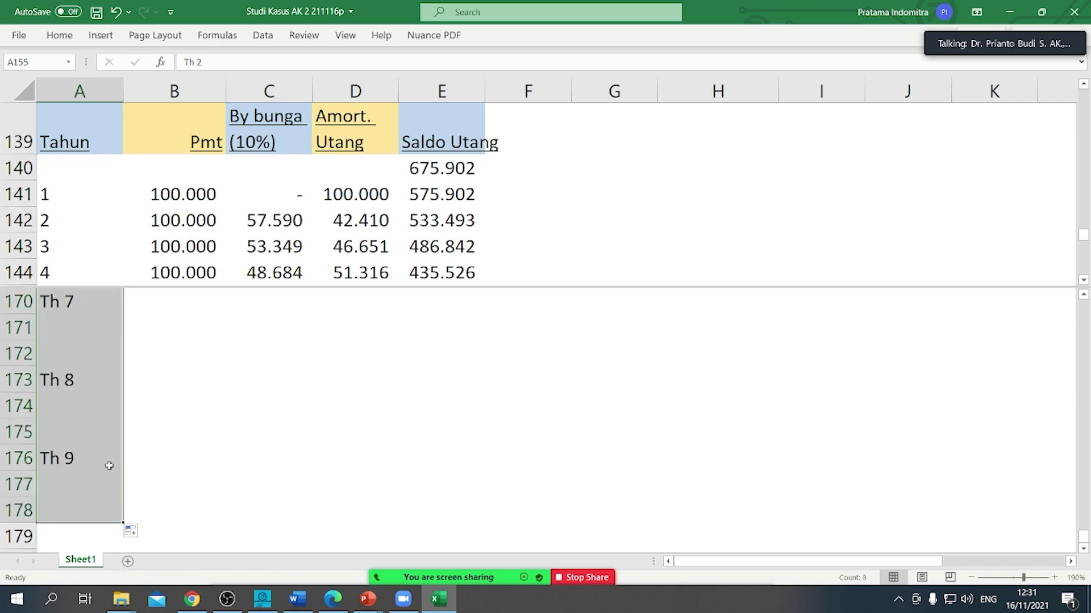
pyautogui.hotkey('shift', 'Up')
pyautogui.hotkey('shift', 'Up')
pyautogui.hotkey('shift', 'Up')
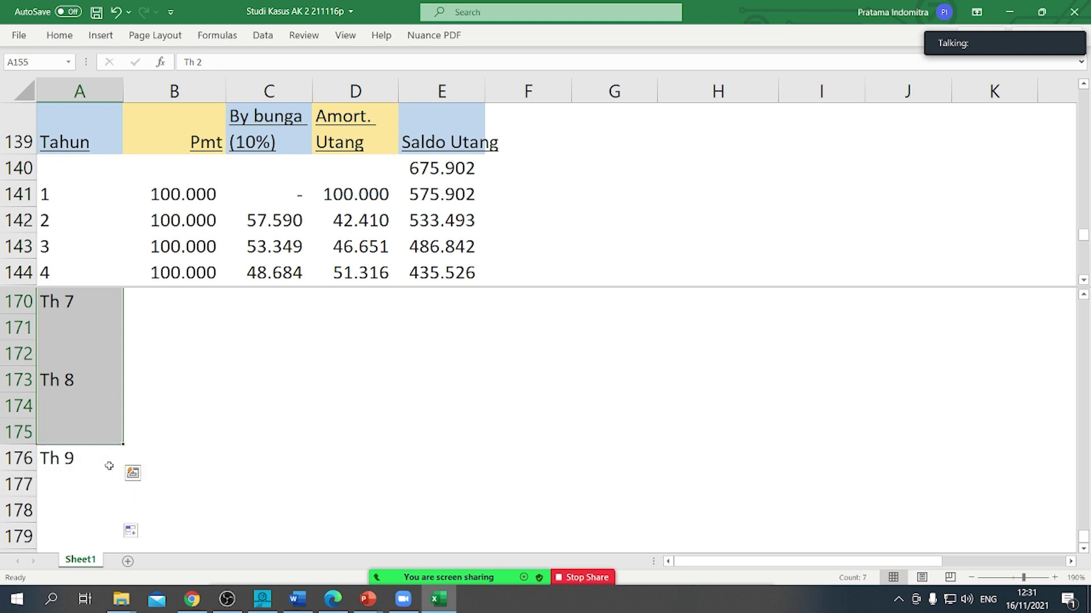
pyautogui.scroll(-1, 125, 446)
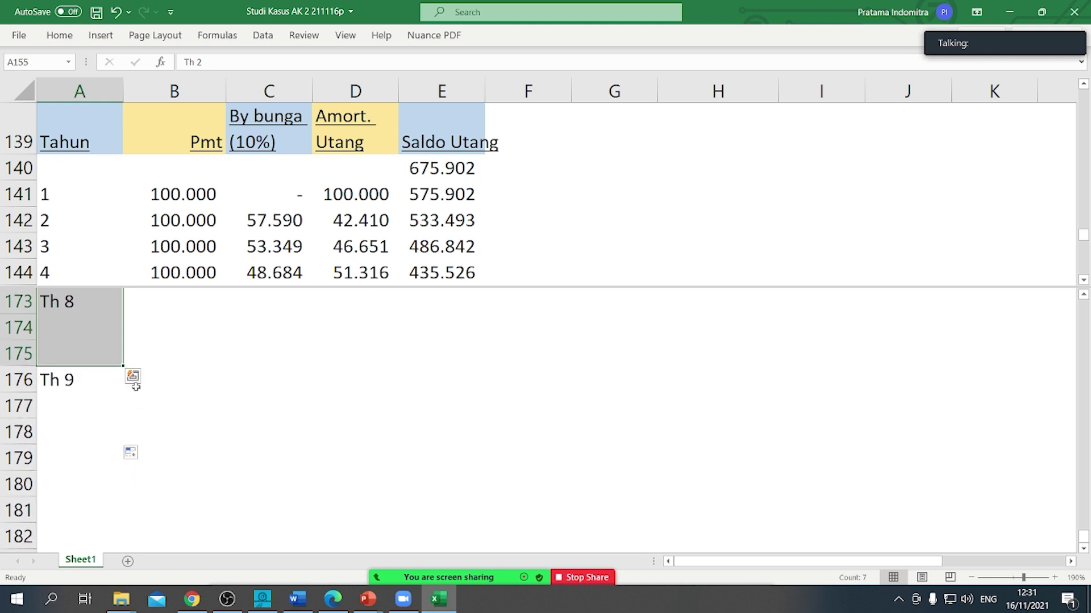
pyautogui.moveTo(123, 367); pyautogui.dragTo(103, 460)
pyautogui.click(217, 425)
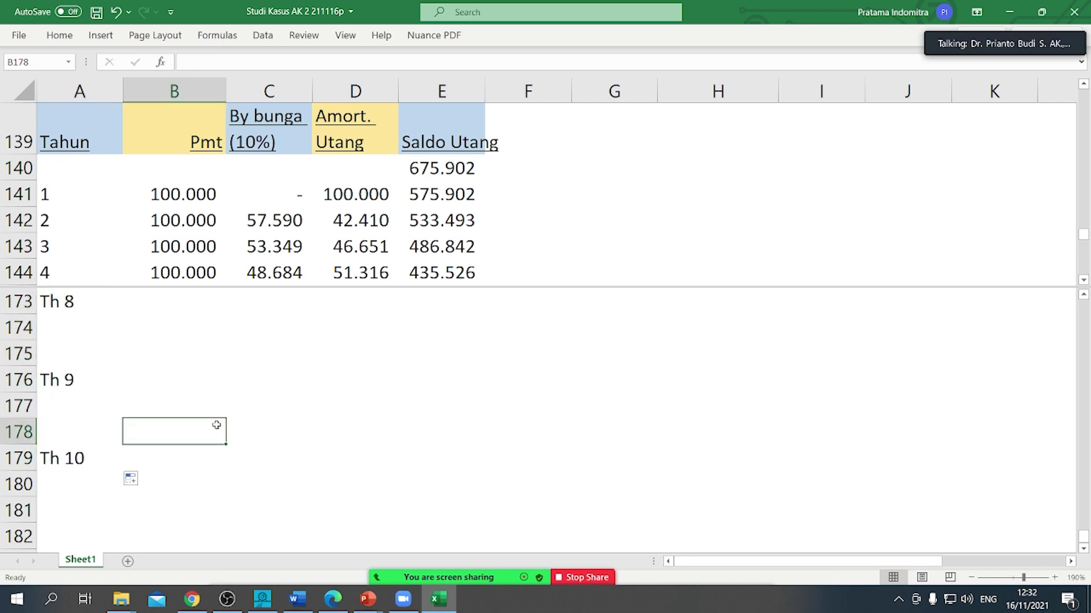
# Step: Copy the Th 3 account descriptions in B158:B160 to the Th 4, Th 5 and Th 6 entries starting at B161, B164 and B167
pyautogui.scroll(6, 216, 425)
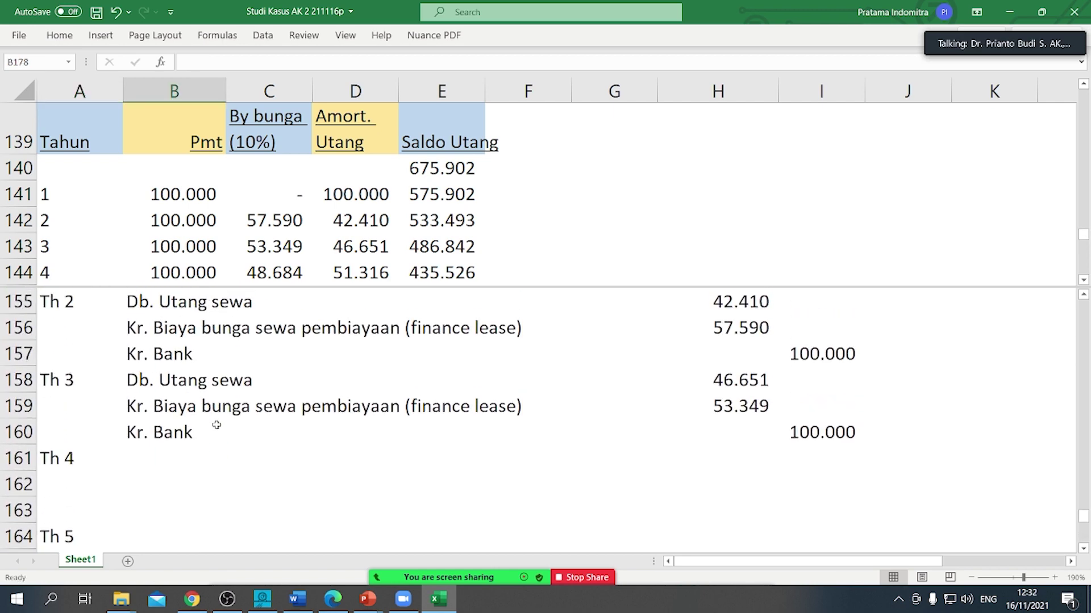
pyautogui.moveTo(159, 384); pyautogui.dragTo(165, 426)
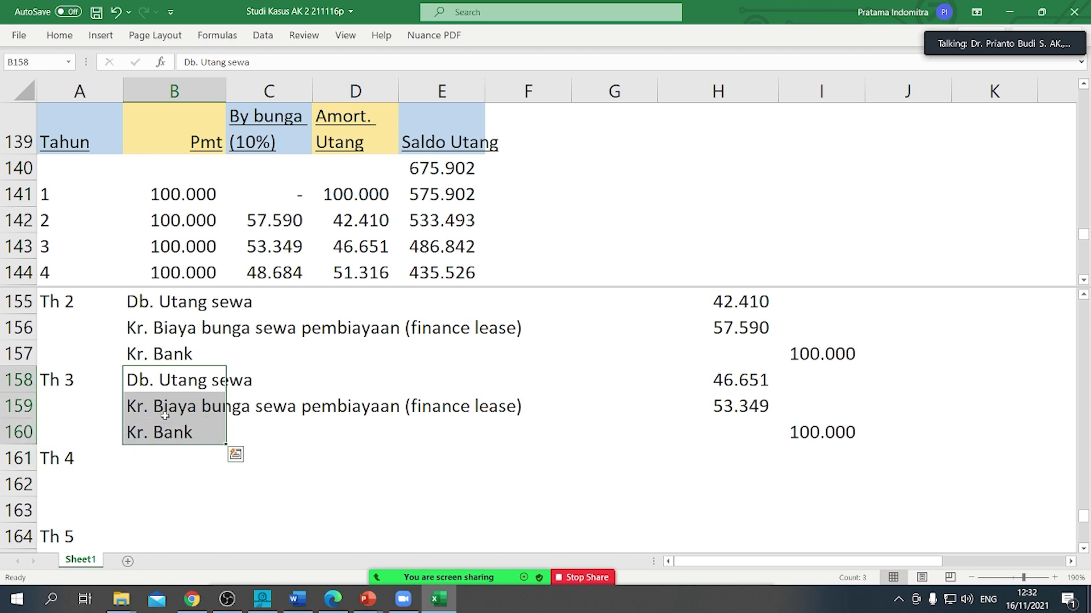
pyautogui.hotkey('ctrl', 'c')
pyautogui.click(135, 456)
pyautogui.hotkey('ctrl', 'v')
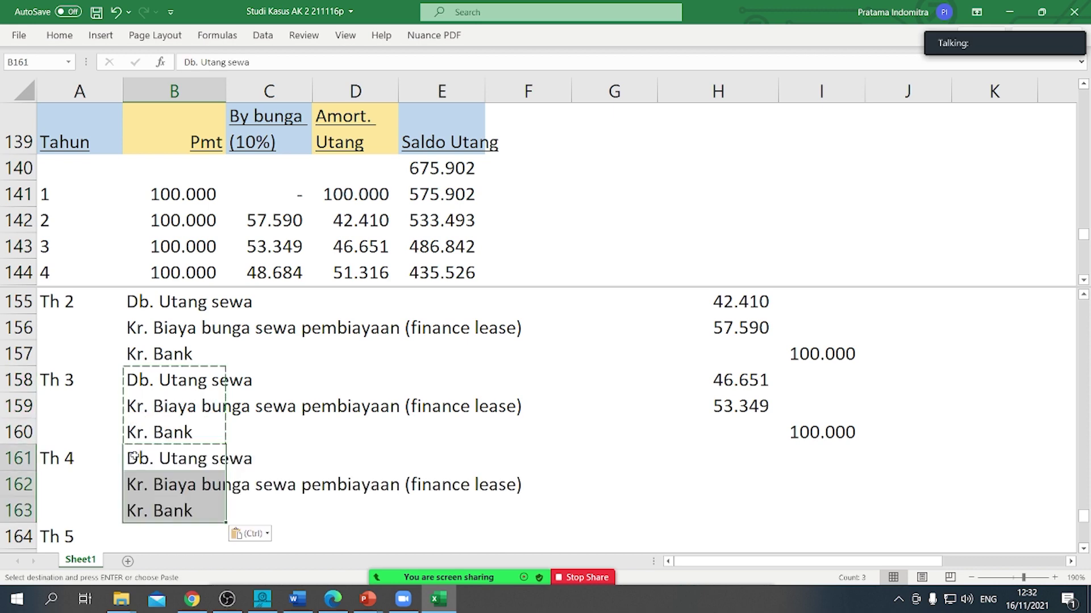
pyautogui.scroll(-1, 372, 483)
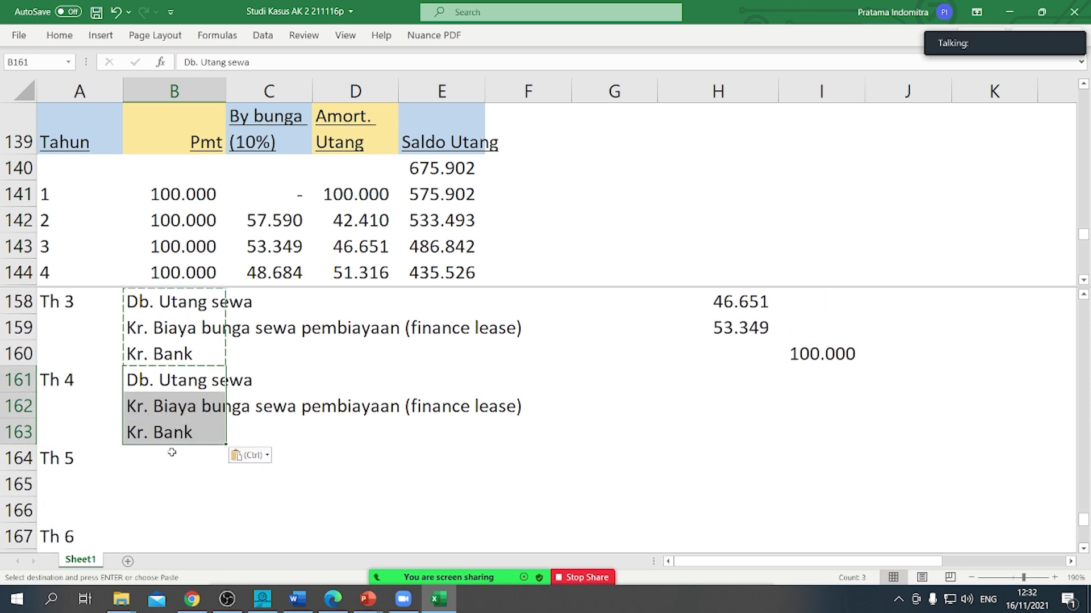
pyautogui.click(172, 453)
pyautogui.hotkey('ctrl', 'v')
pyautogui.scroll(-1, 171, 458)
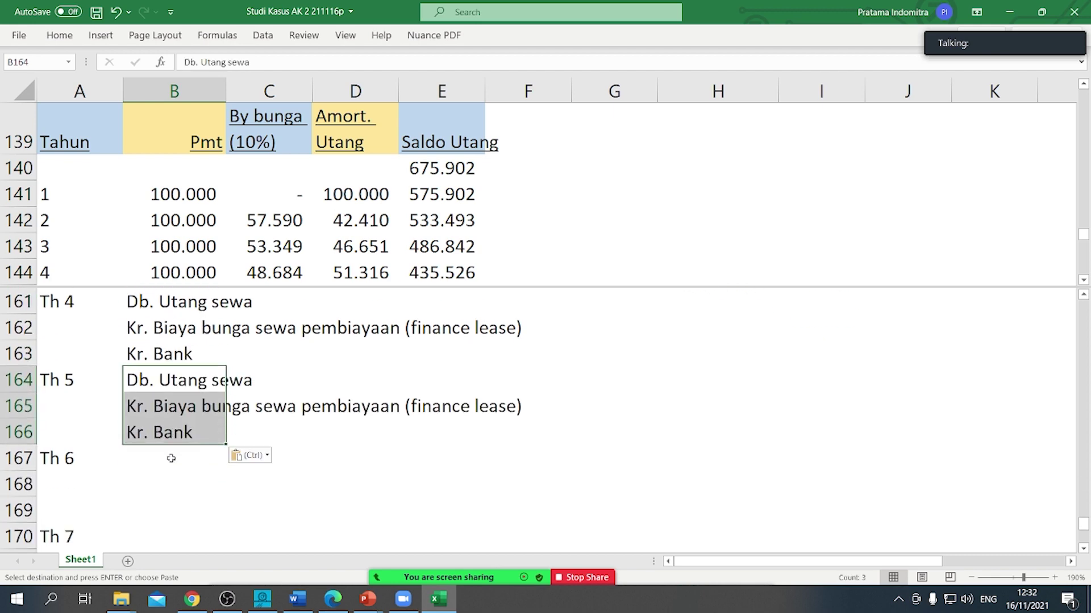
pyautogui.click(171, 459)
pyautogui.hotkey('ctrl', 'v')
# Step: Paste the same three account descriptions into the Th 7 to Th 10 entries starting at B170, B173, B176 and B179
pyautogui.scroll(-2, 171, 456)
pyautogui.click(160, 386)
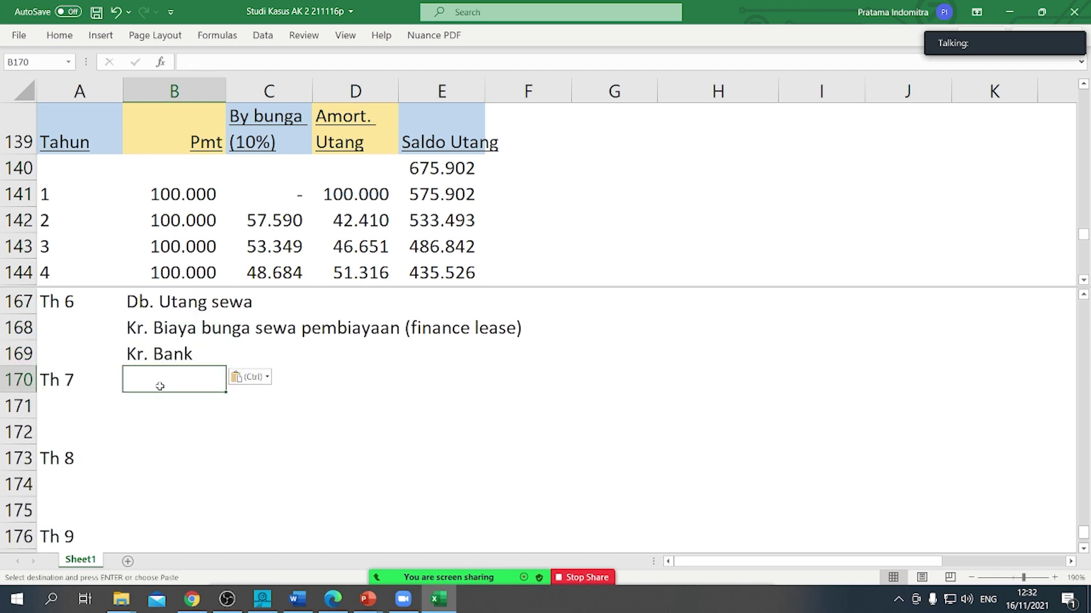
pyautogui.hotkey('ctrl', 'v')
pyautogui.click(151, 460)
pyautogui.hotkey('ctrl', 'v')
pyautogui.scroll(-1, 152, 460)
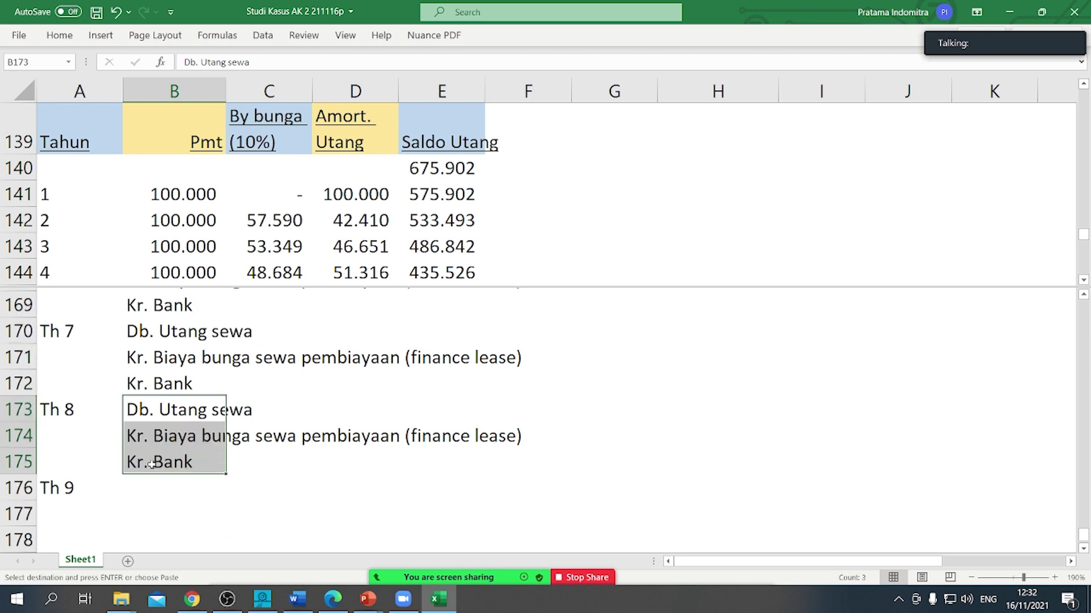
pyautogui.click(151, 459)
pyautogui.hotkey('ctrl', 'v')
pyautogui.scroll(-2, 151, 457)
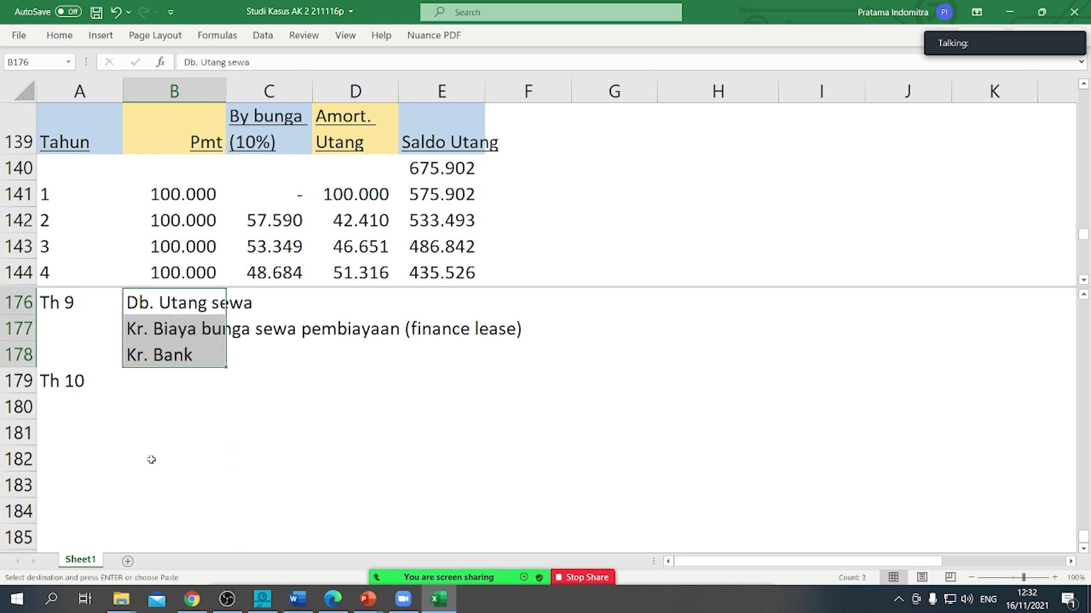
pyautogui.click(152, 382)
pyautogui.hotkey('ctrl', 'v')
# Step: Link the Th 4 Utang sewa debit in H161 to the year 4 amortisation with =D144
pyautogui.scroll(1, 341, 415)
pyautogui.scroll(7, 340, 415)
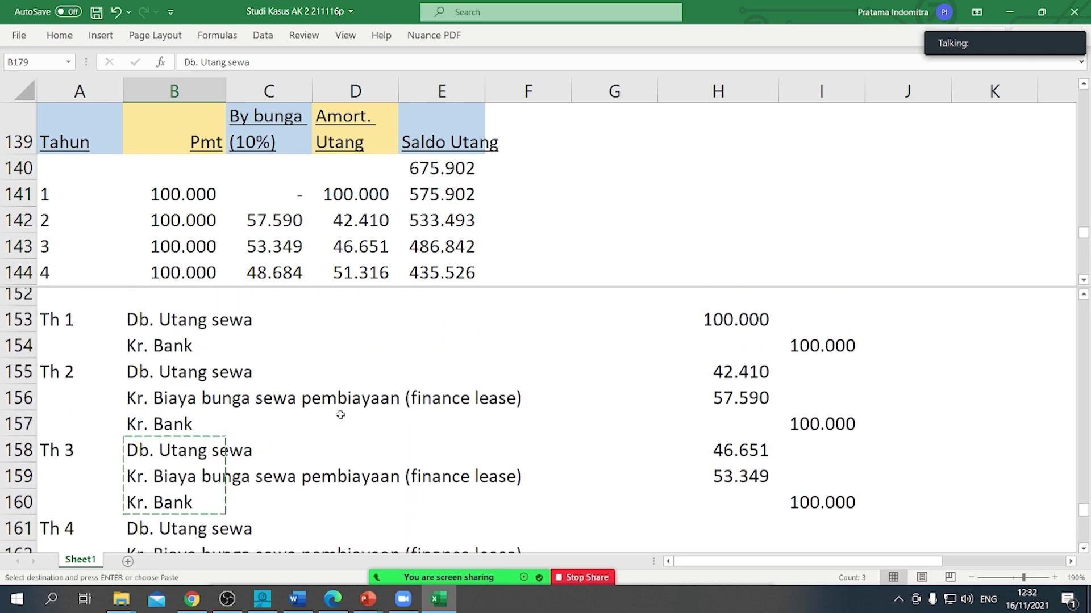
pyautogui.scroll(-2, 577, 450)
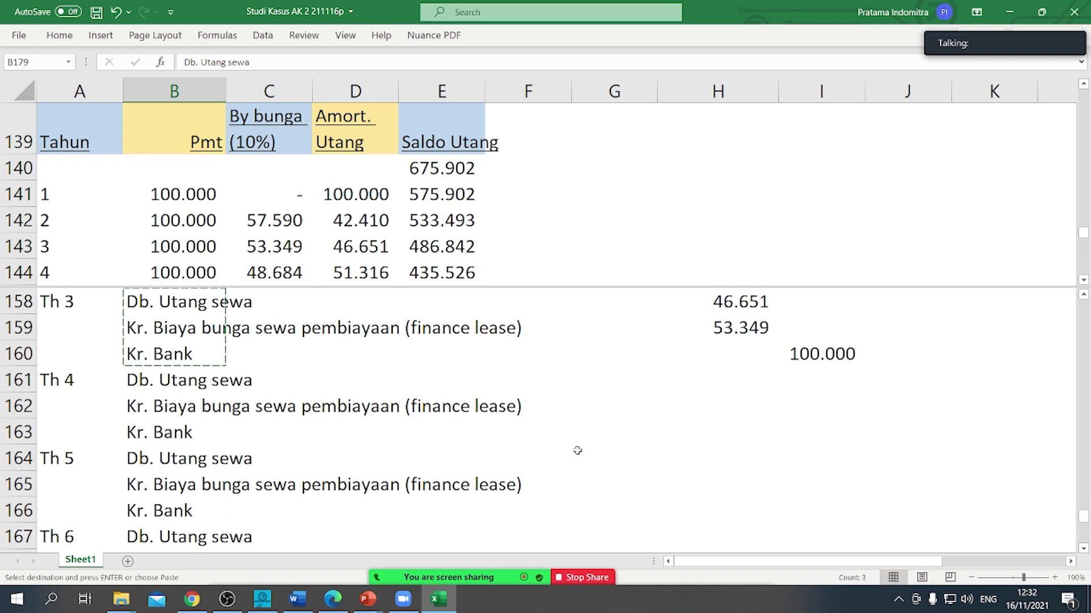
pyautogui.click(741, 381)
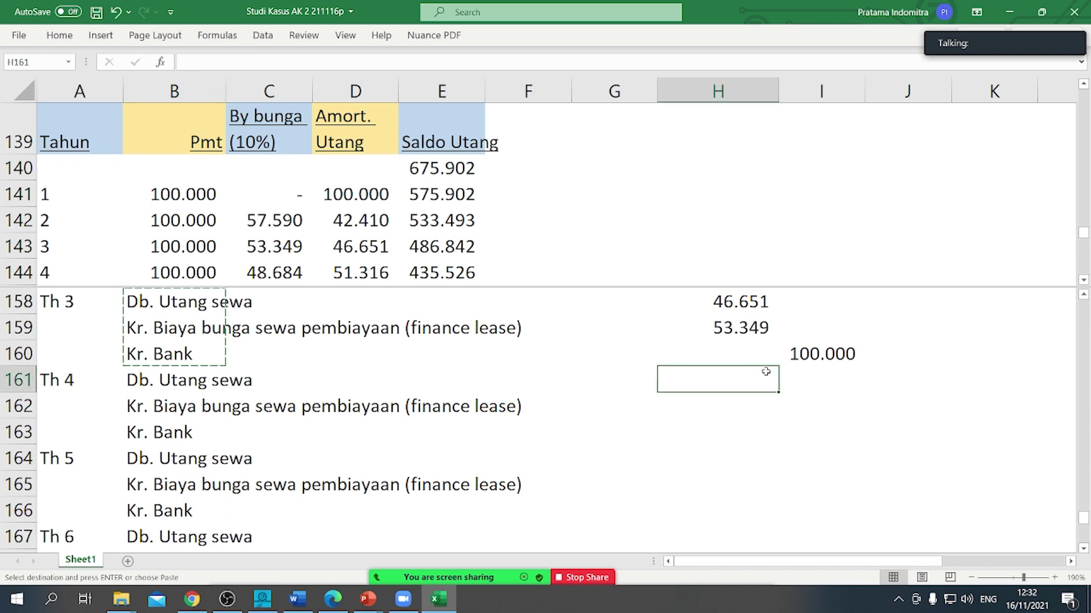
pyautogui.write('=')
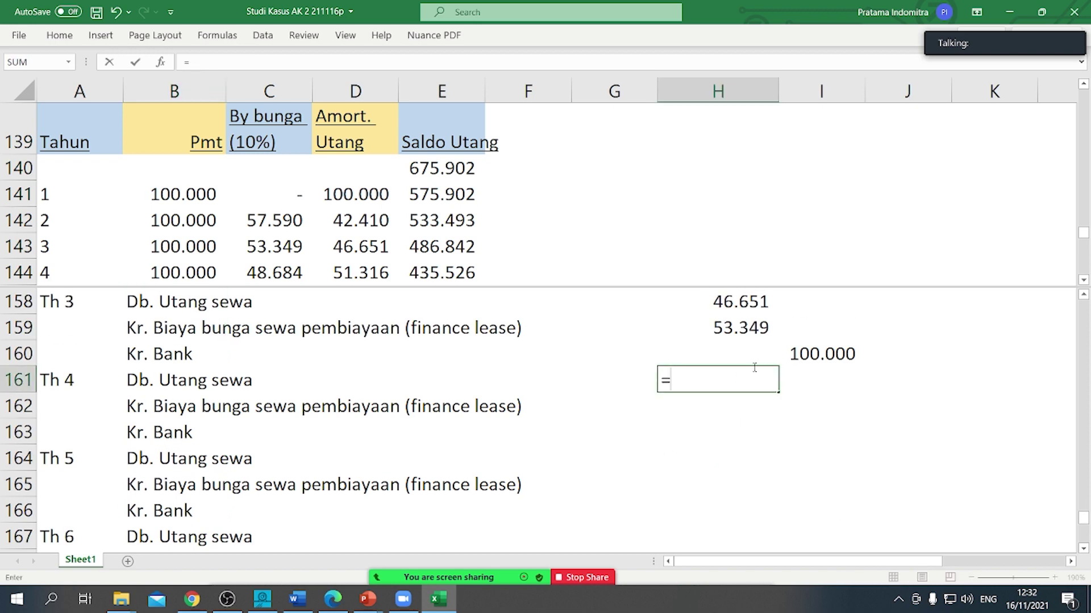
pyautogui.click(334, 196)
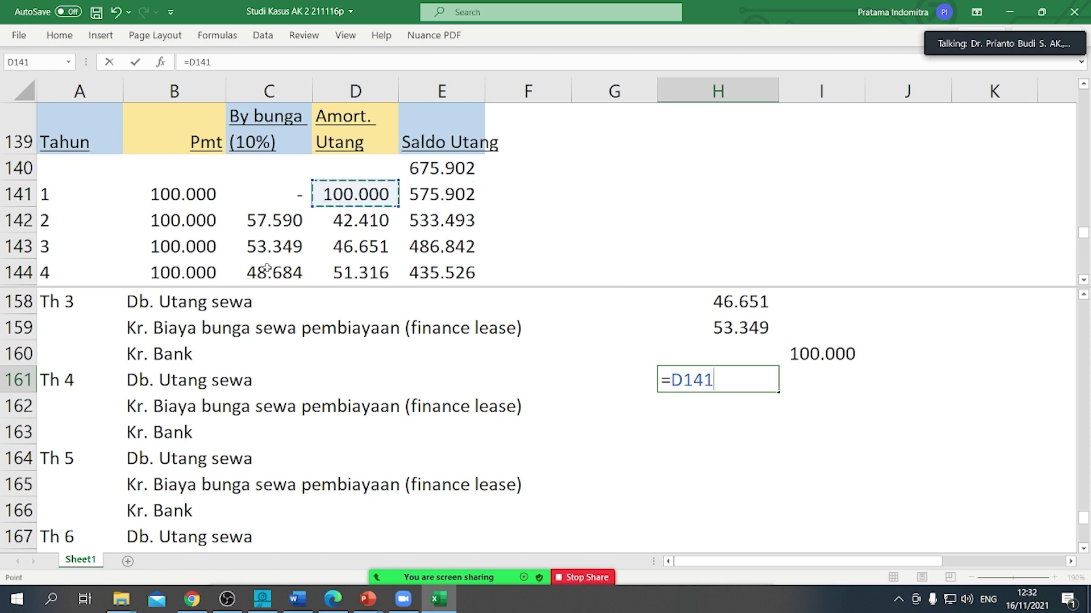
pyautogui.click(267, 269)
pyautogui.scroll(-1, 266, 268)
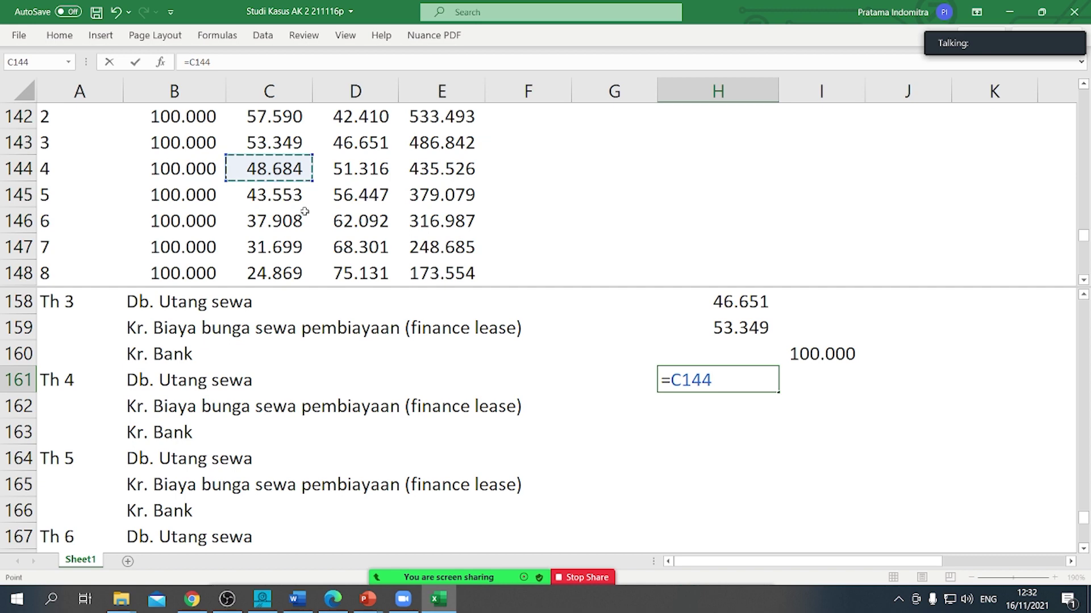
pyautogui.click(352, 169)
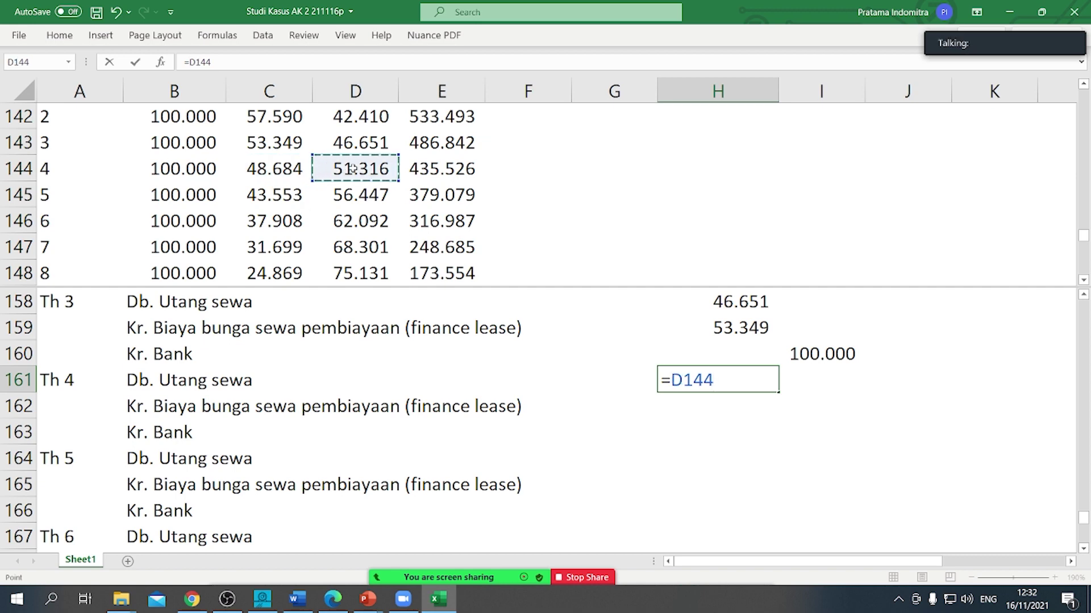
pyautogui.press('Return')
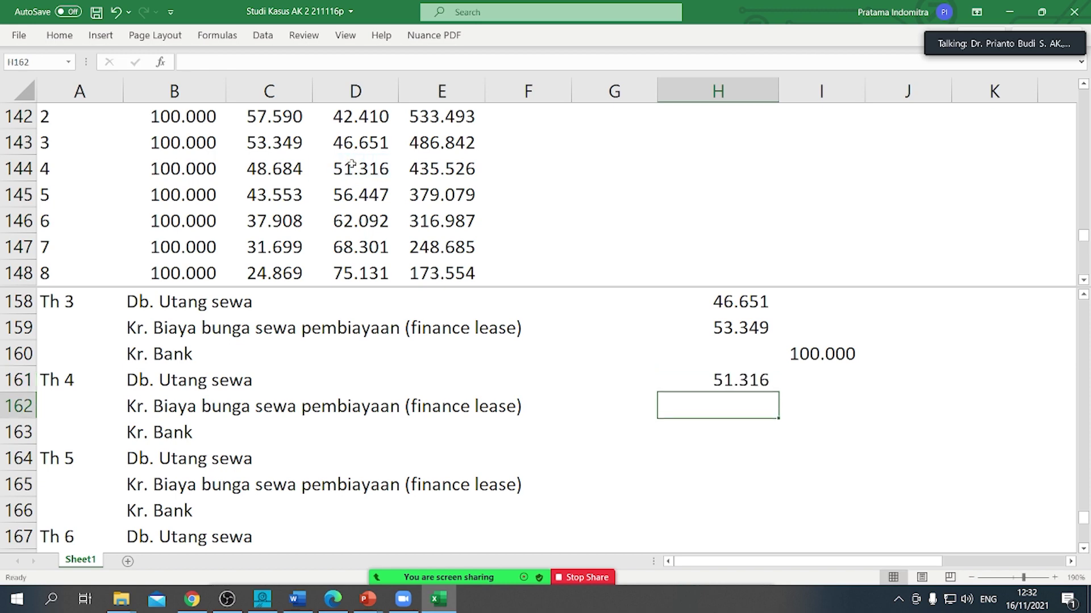
# Step: Link the Th 4 lease interest amount in H162 to the year 4 interest with =C144
pyautogui.scroll(2, 361, 166)
pyautogui.scroll(-3, 360, 166)
pyautogui.scroll(1, 712, 307)
pyautogui.write('=')
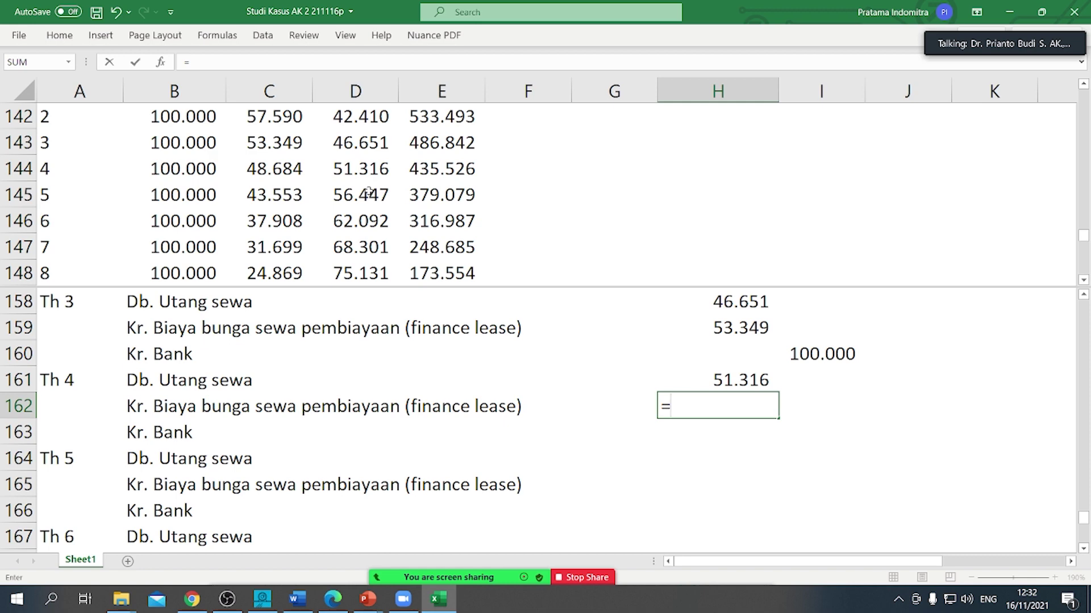
pyautogui.click(281, 171)
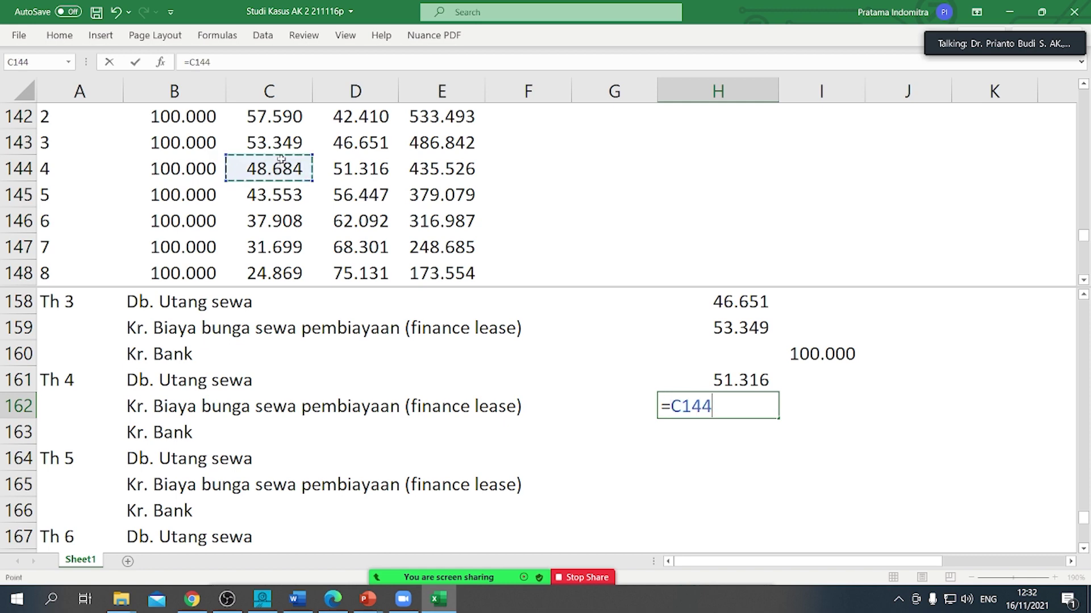
pyautogui.press('Return')
# Step: Copy the Th 3 Bank credit formula from I160 to the Th 4 Bank row in I163
pyautogui.click(828, 352)
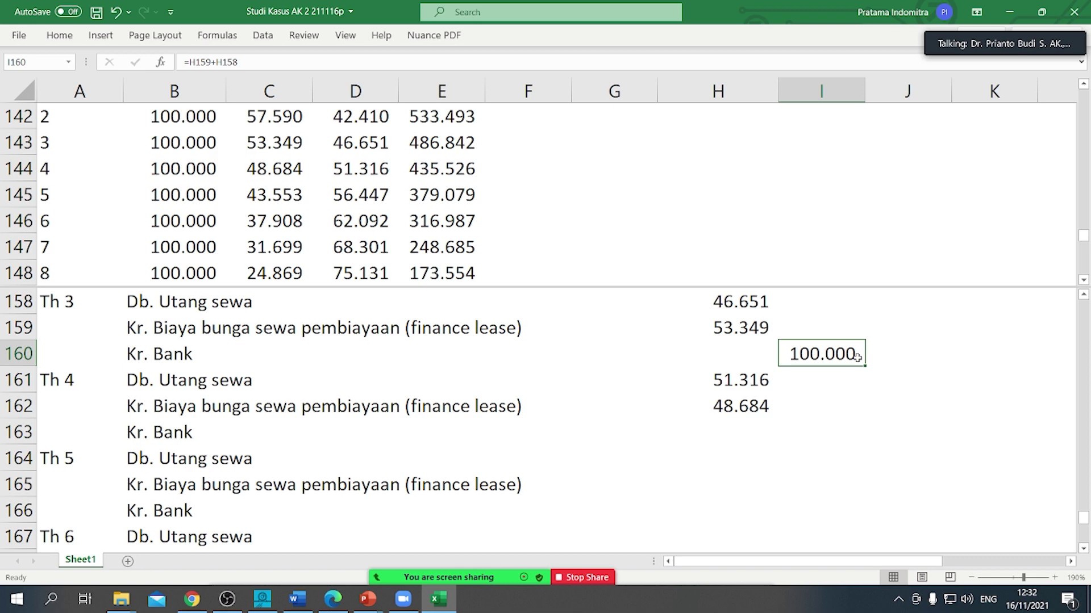
pyautogui.hotkey('ctrl', 'c')
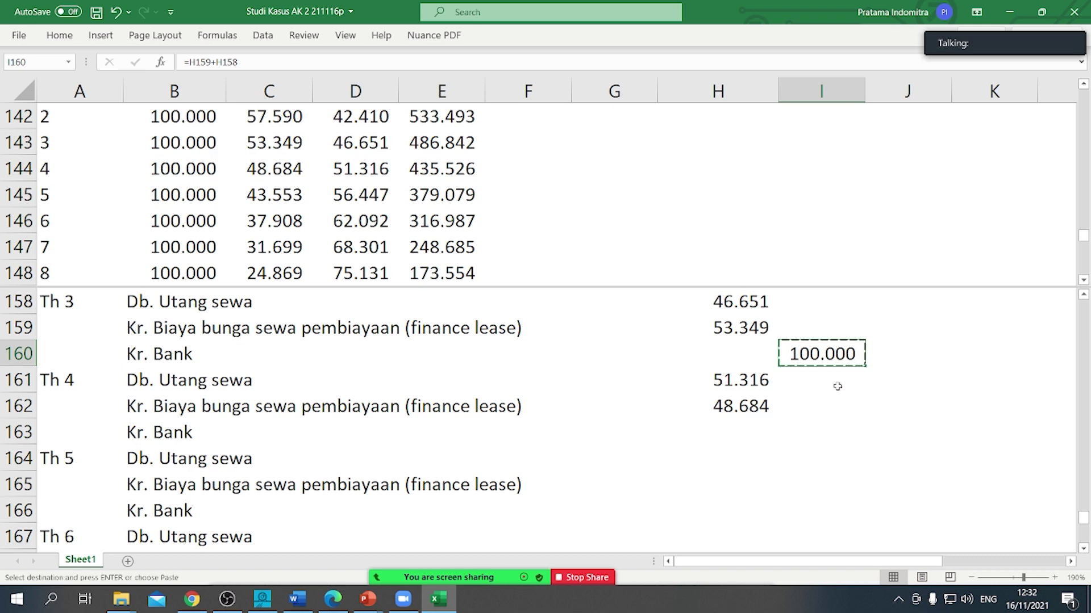
pyautogui.click(818, 418)
pyautogui.click(813, 430)
pyautogui.hotkey('ctrl', 'v')
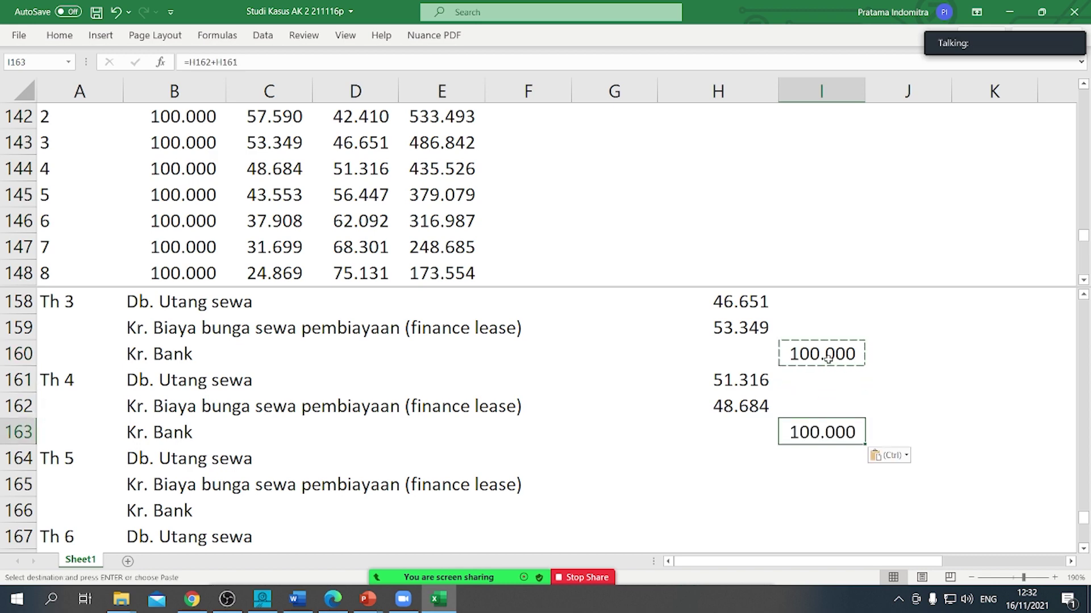
# Step: Fill the Bank credit pattern in I160:I165 down to I181 to cover the entries through Th 10
pyautogui.moveTo(827, 359); pyautogui.dragTo(819, 478)
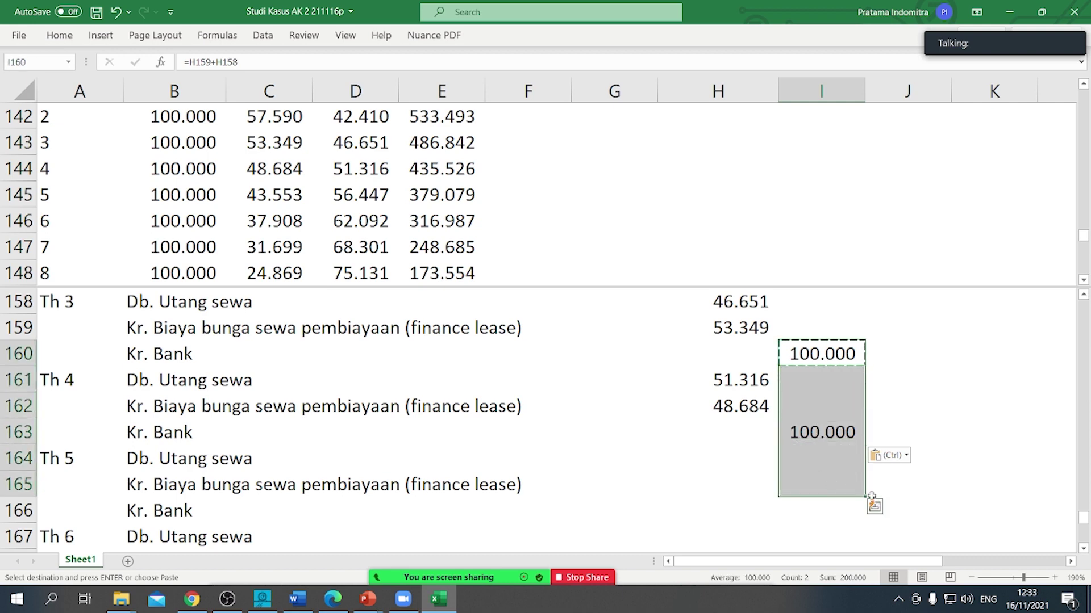
pyautogui.moveTo(863, 496); pyautogui.dragTo(845, 534)
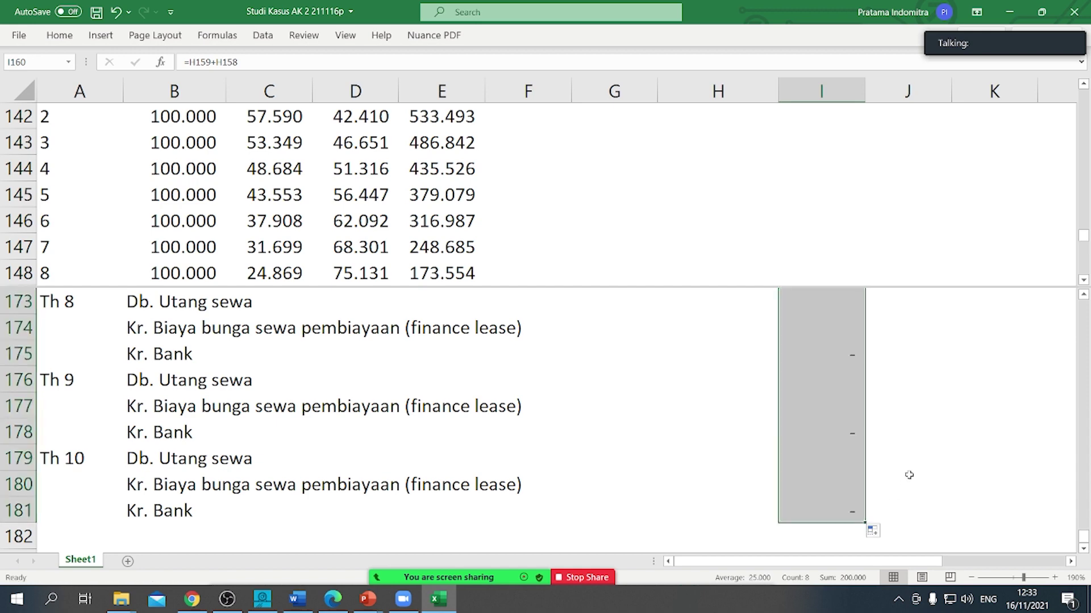
pyautogui.scroll(7, 909, 475)
pyautogui.scroll(-2, 909, 475)
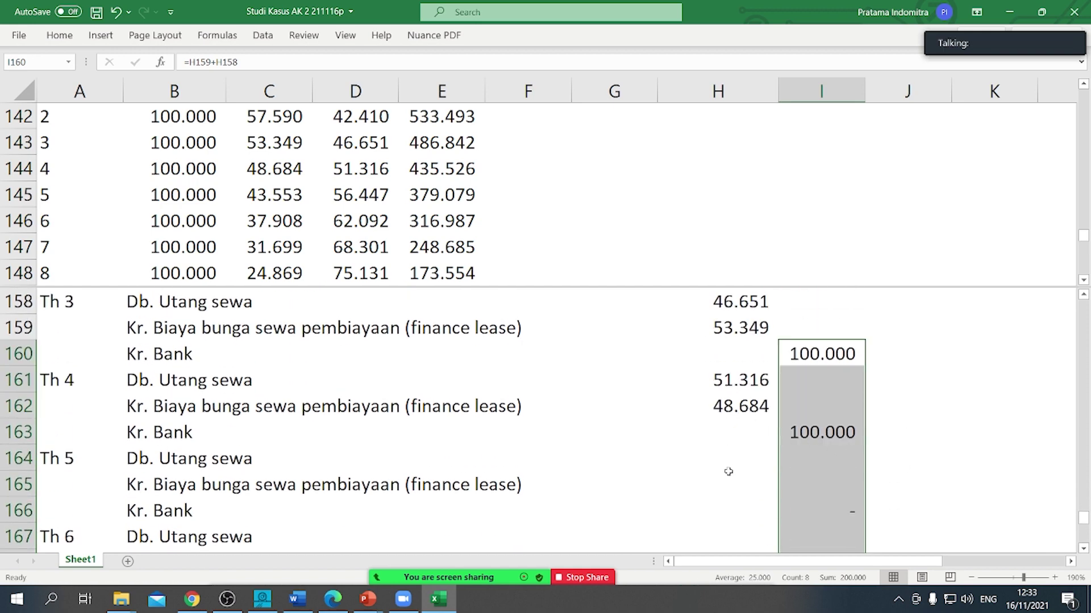
# Step: Link the Th 5 Utang sewa debit in H164 with =D145 and the lease interest in H165 with =C145
pyautogui.click(730, 455)
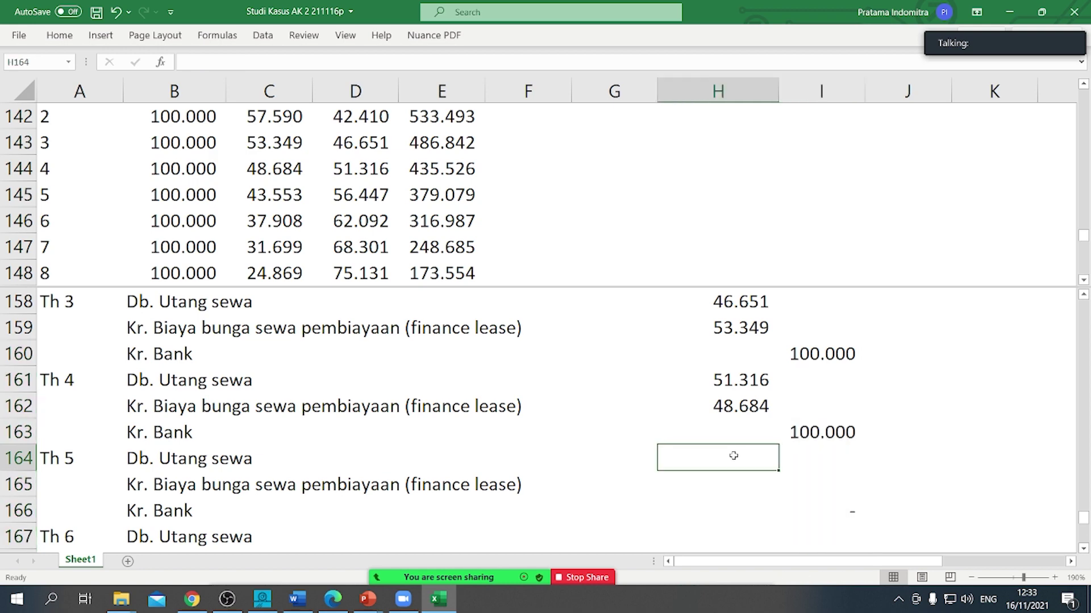
pyautogui.write('=')
pyautogui.click(364, 194)
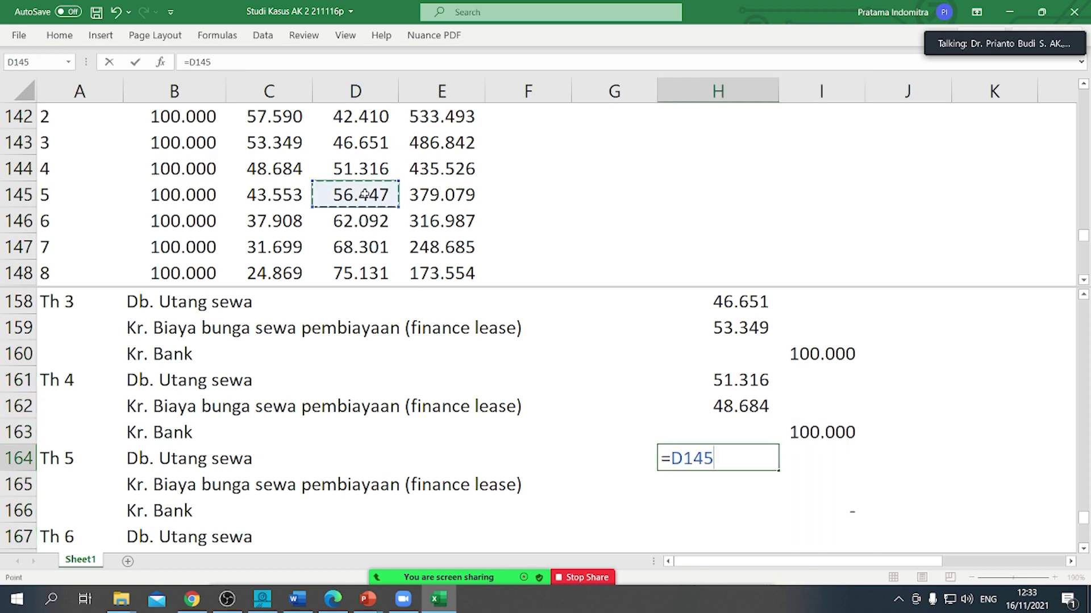
pyautogui.press('Return')
pyautogui.write('=')
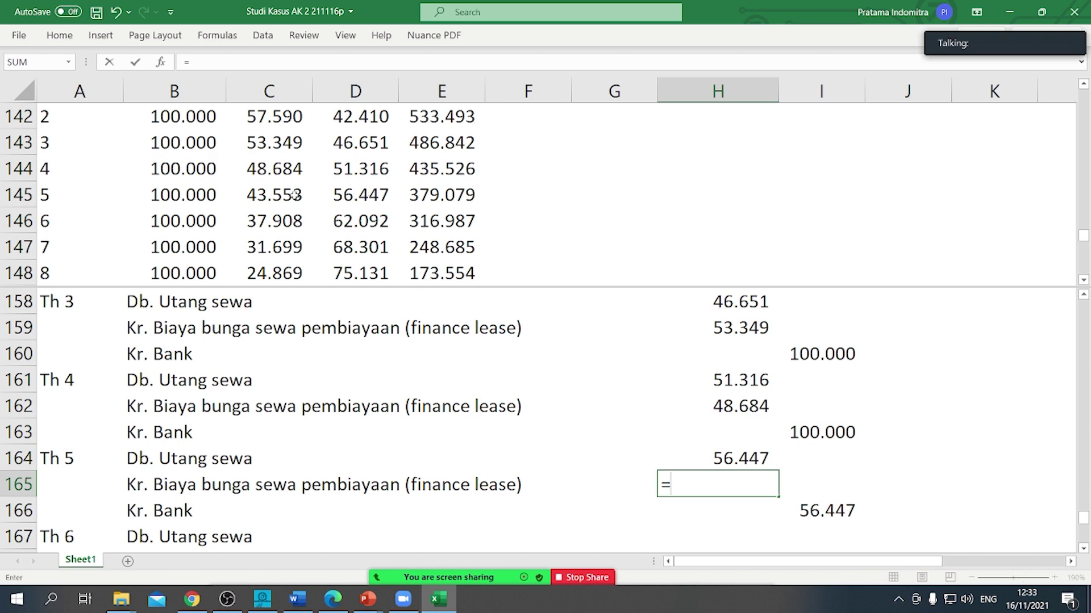
pyautogui.click(294, 195)
pyautogui.press('Return')
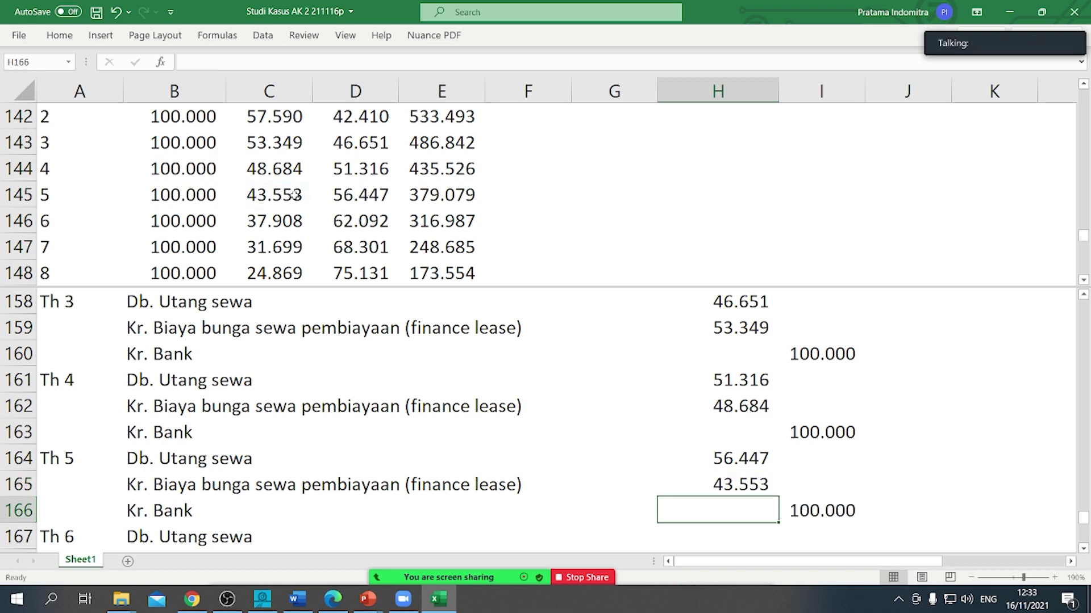
# Step: Link the Th 6 Utang sewa debit in H167 with =D146 and the lease interest in H168 with =C146
pyautogui.scroll(-2, 754, 450)
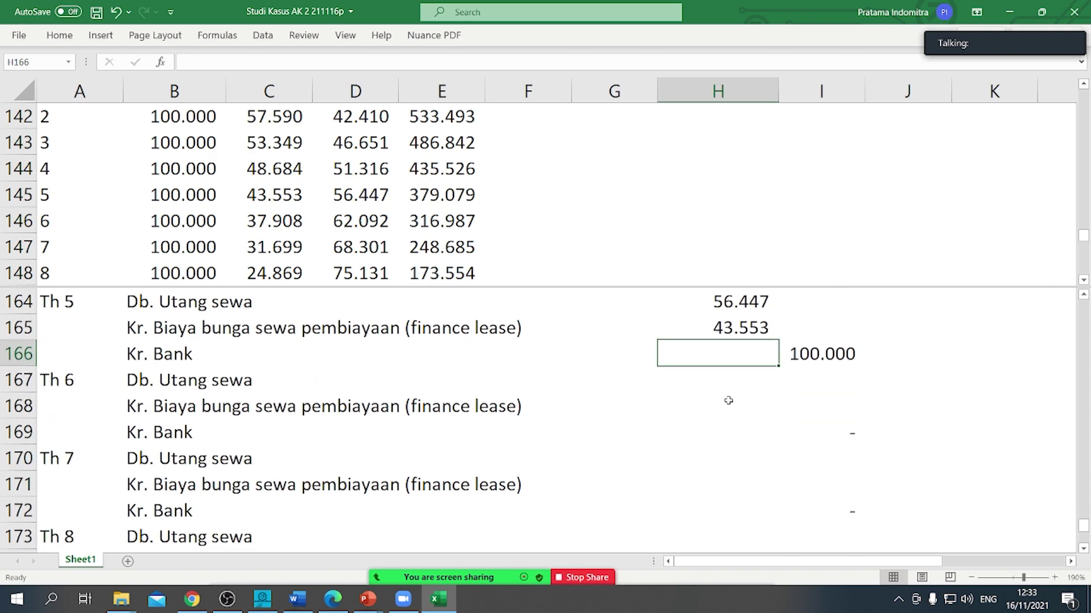
pyautogui.click(731, 397)
pyautogui.click(733, 391)
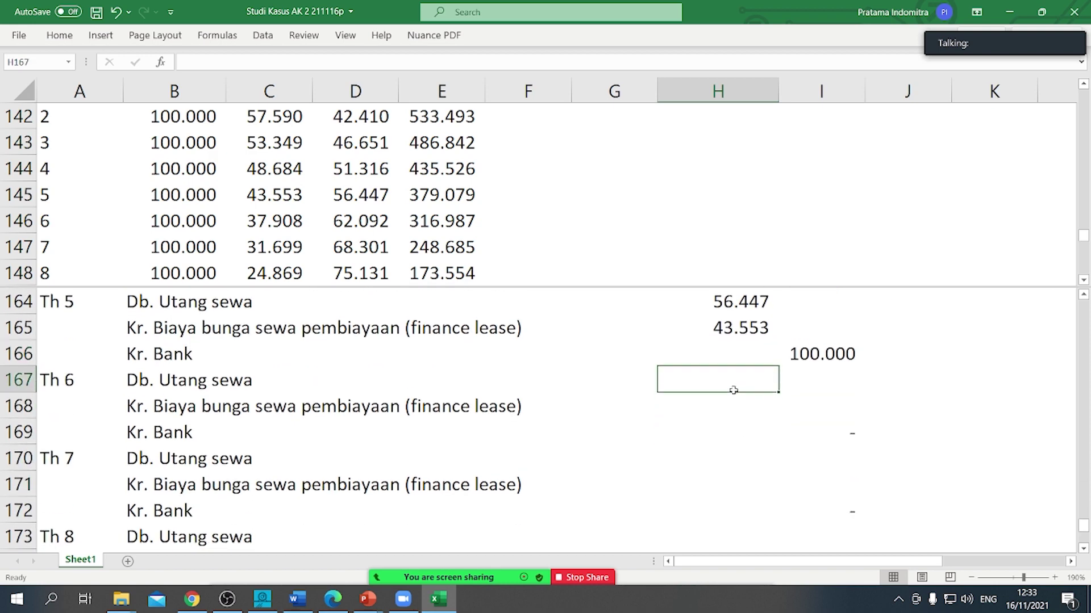
pyautogui.write('=')
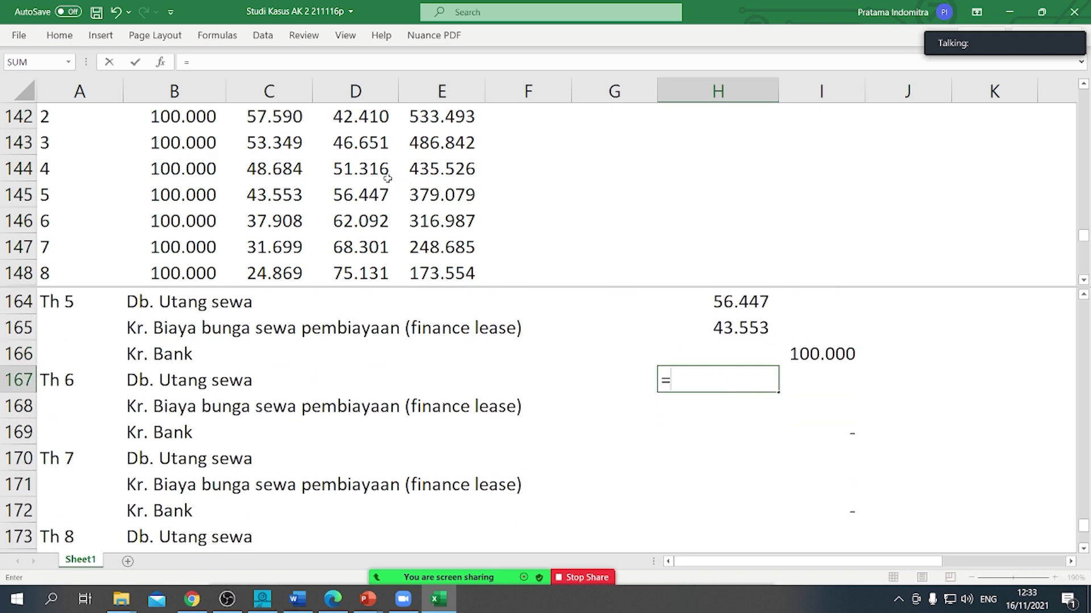
pyautogui.click(372, 222)
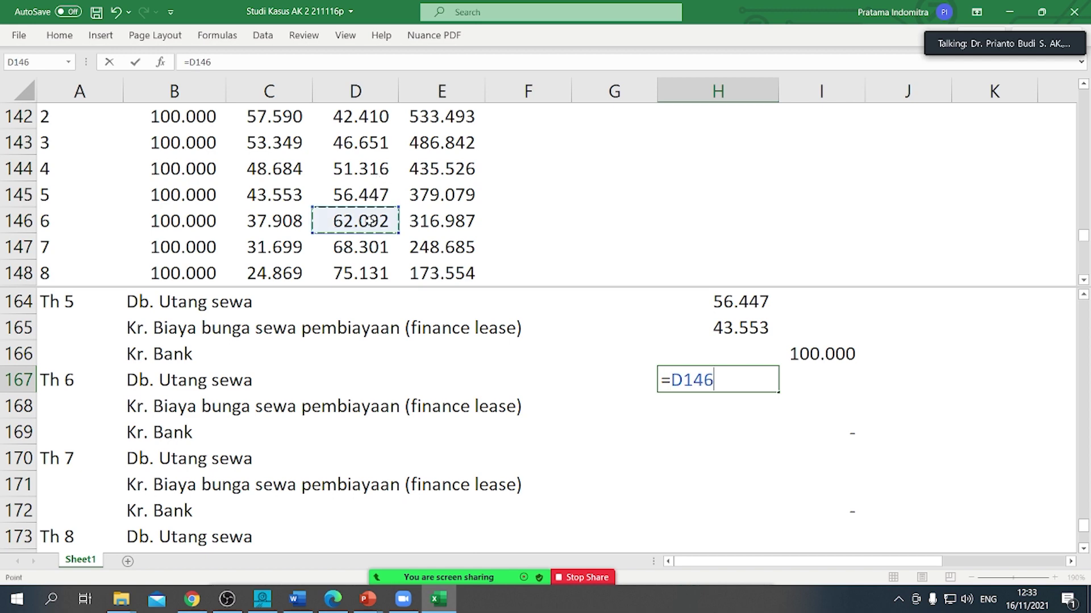
pyautogui.press('Return')
pyautogui.write('=')
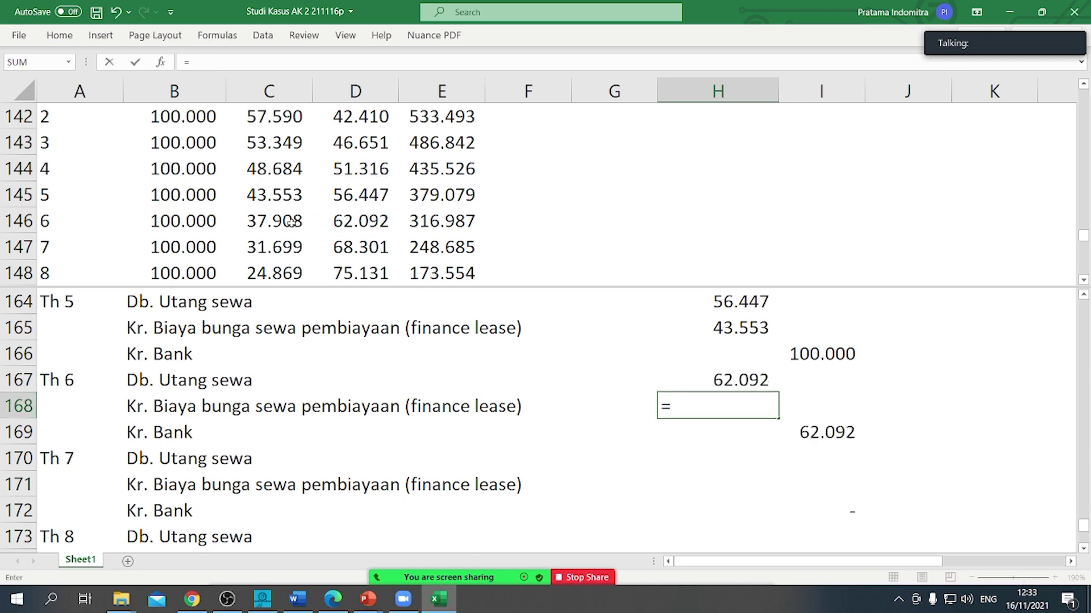
pyautogui.click(285, 221)
pyautogui.press('Return')
# Step: Link the Th 7 Utang sewa debit in H170 with =D147 and the lease interest in H171 with =C147
pyautogui.press('Down')
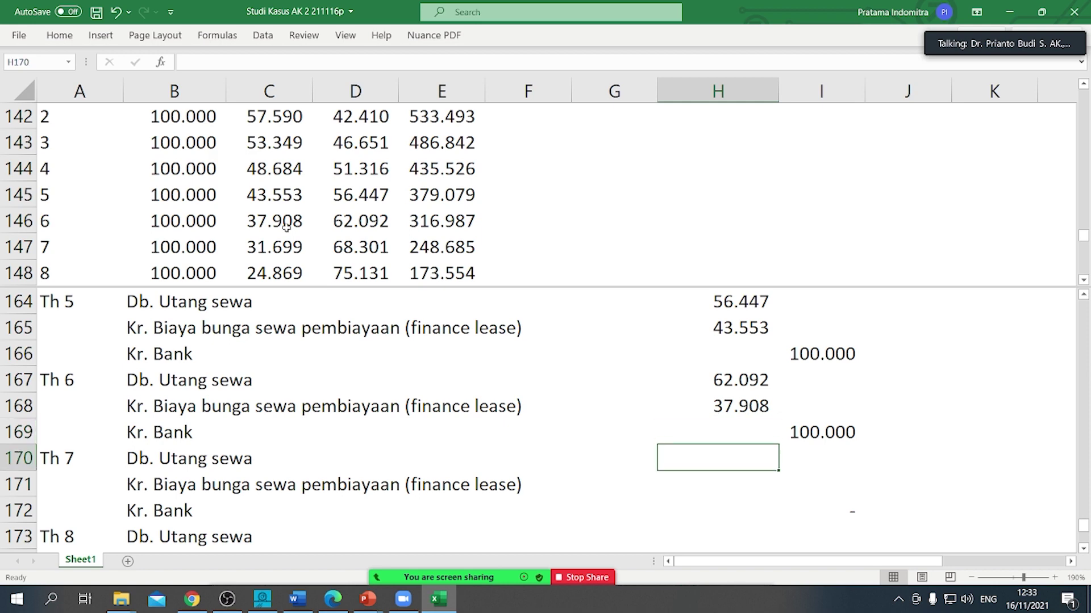
pyautogui.write('=')
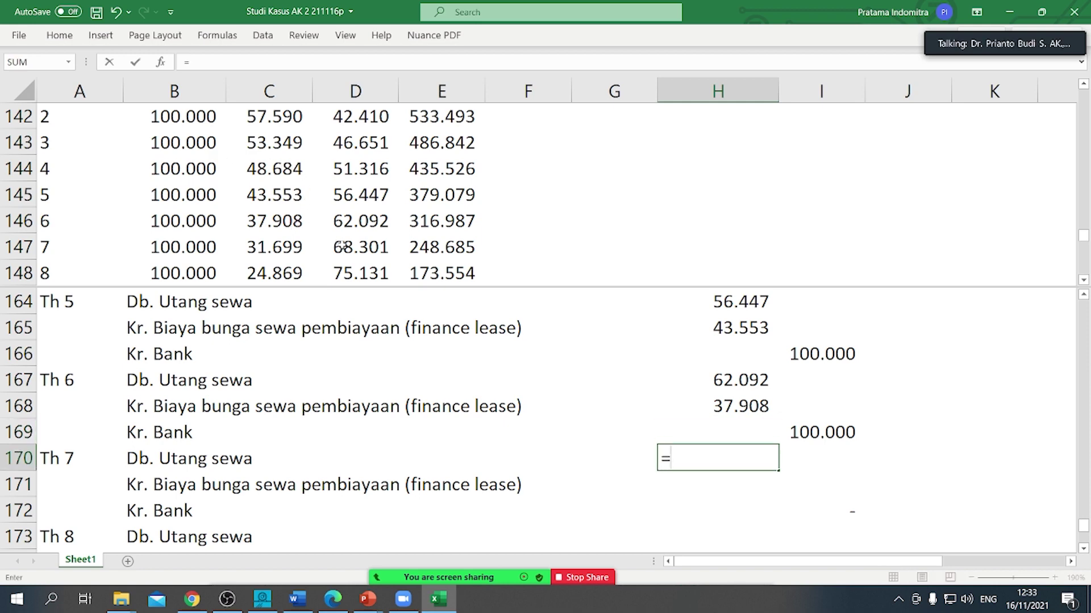
pyautogui.click(361, 250)
pyautogui.press('Return')
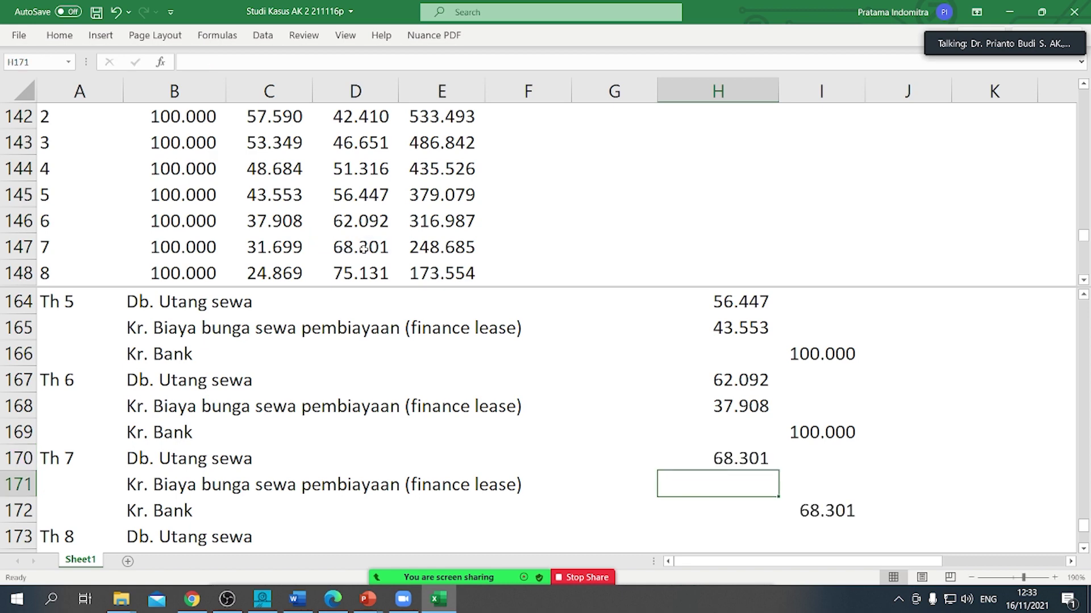
pyautogui.write('=')
pyautogui.click(274, 248)
pyautogui.press('Return')
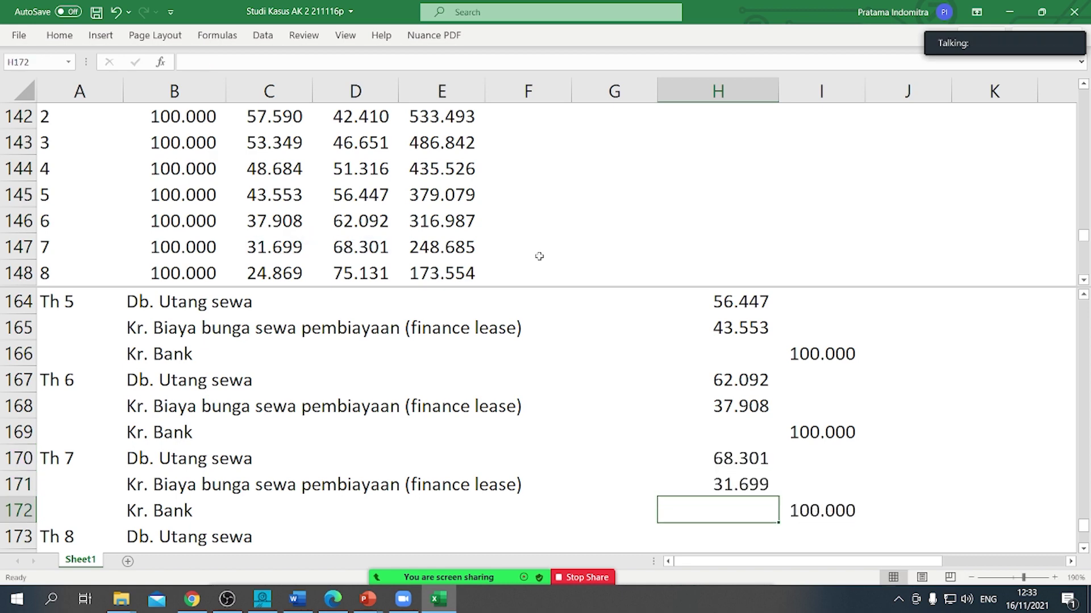
# Step: Link the Th 8 Utang sewa debit in H173 with =D148 and the lease interest in H174 with =C148
pyautogui.scroll(-1, 554, 257)
pyautogui.scroll(1, 554, 256)
pyautogui.click(554, 255)
pyautogui.scroll(-1, 554, 256)
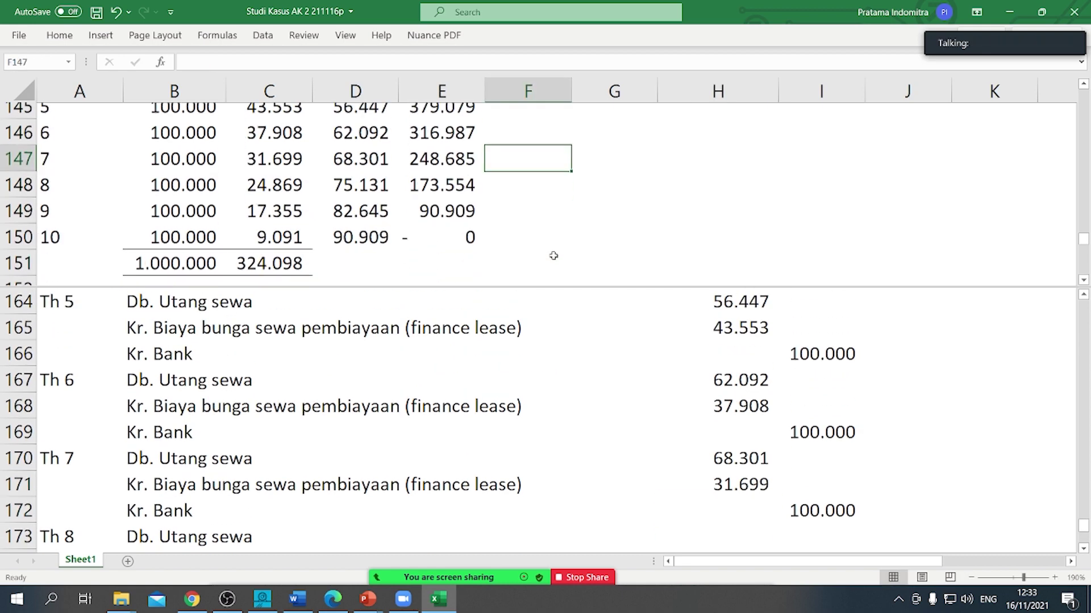
pyautogui.scroll(1, 553, 256)
pyautogui.click(761, 498)
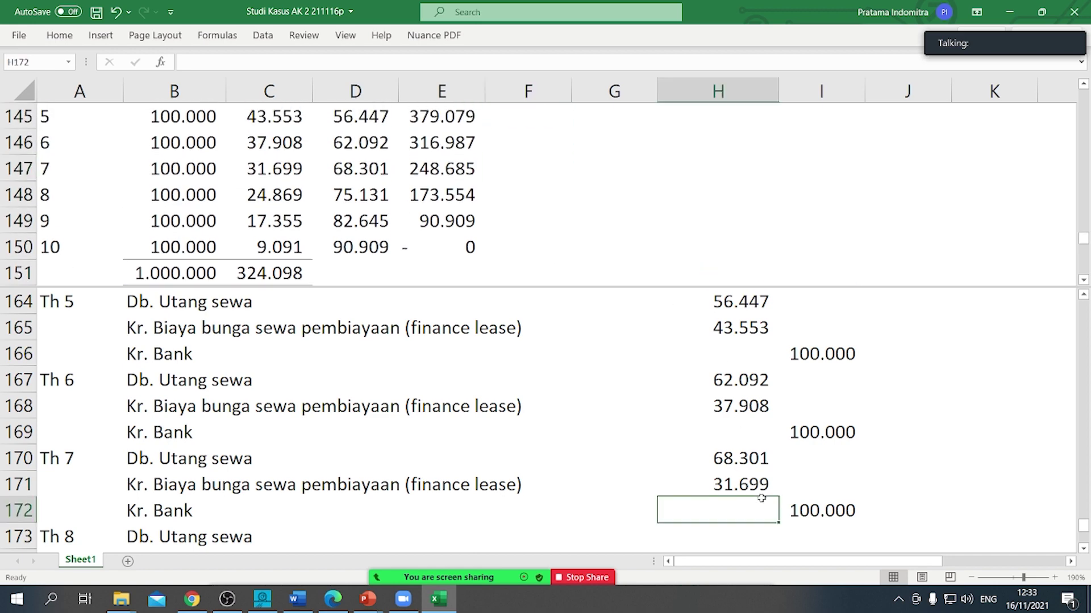
pyautogui.scroll(-2, 761, 498)
pyautogui.click(749, 382)
pyautogui.write('=')
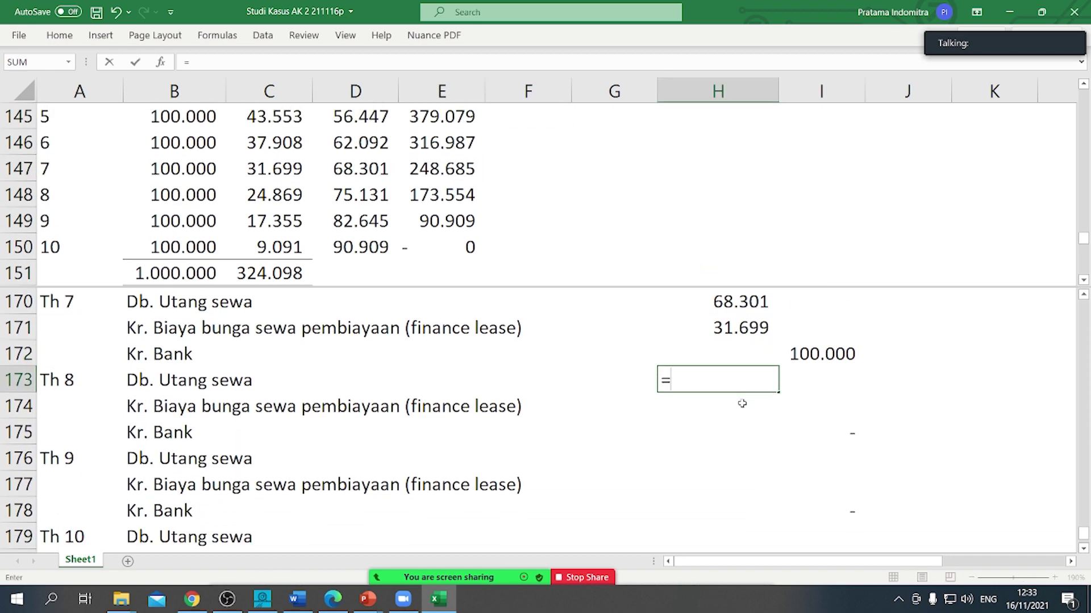
pyautogui.click(356, 193)
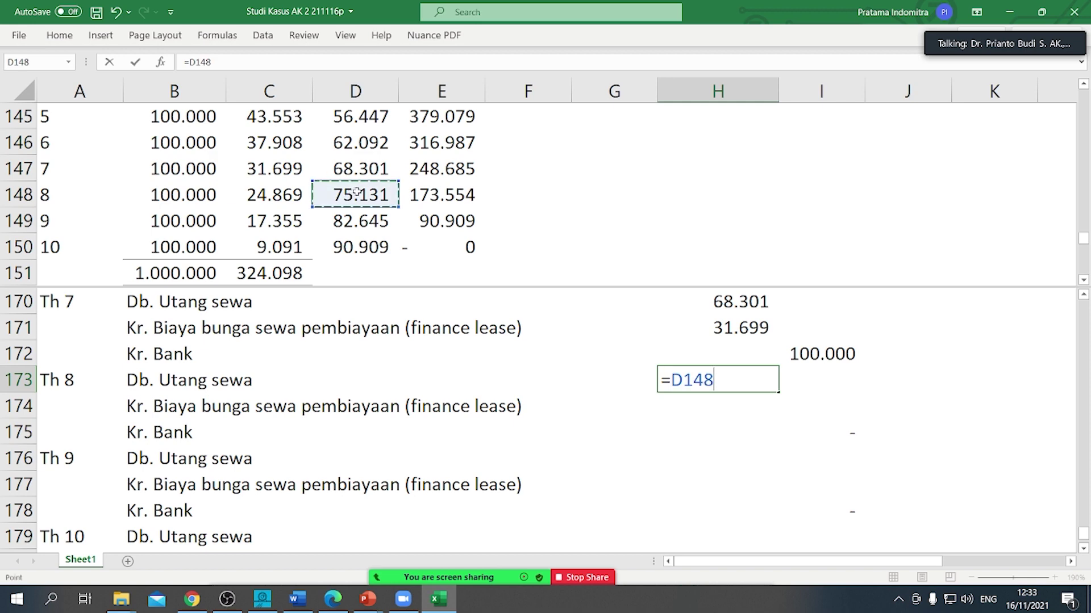
pyautogui.press('Return')
pyautogui.write('=')
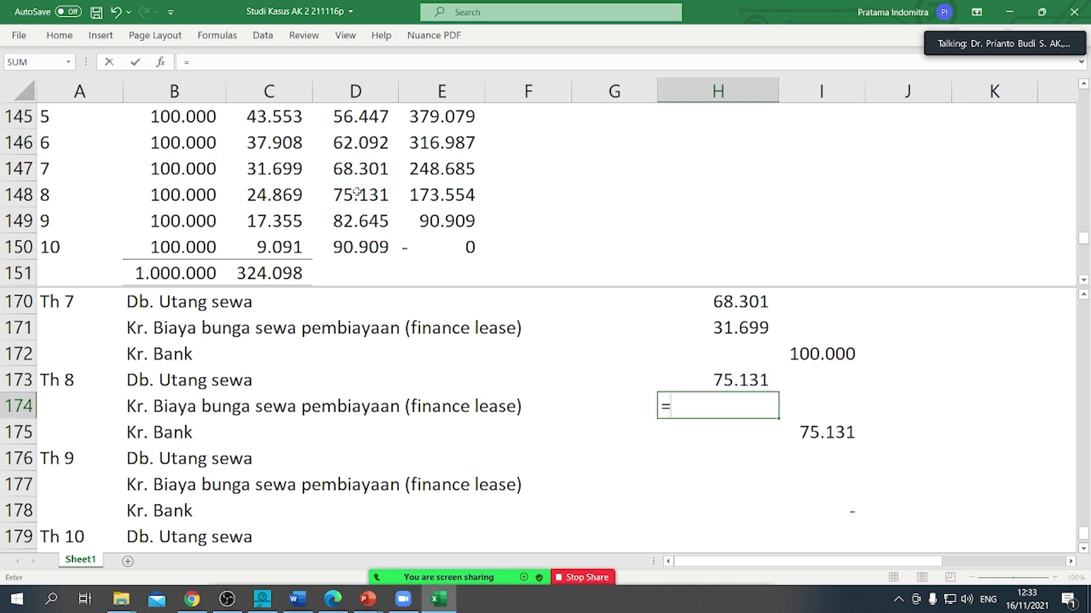
pyautogui.click(276, 193)
pyautogui.press('Return')
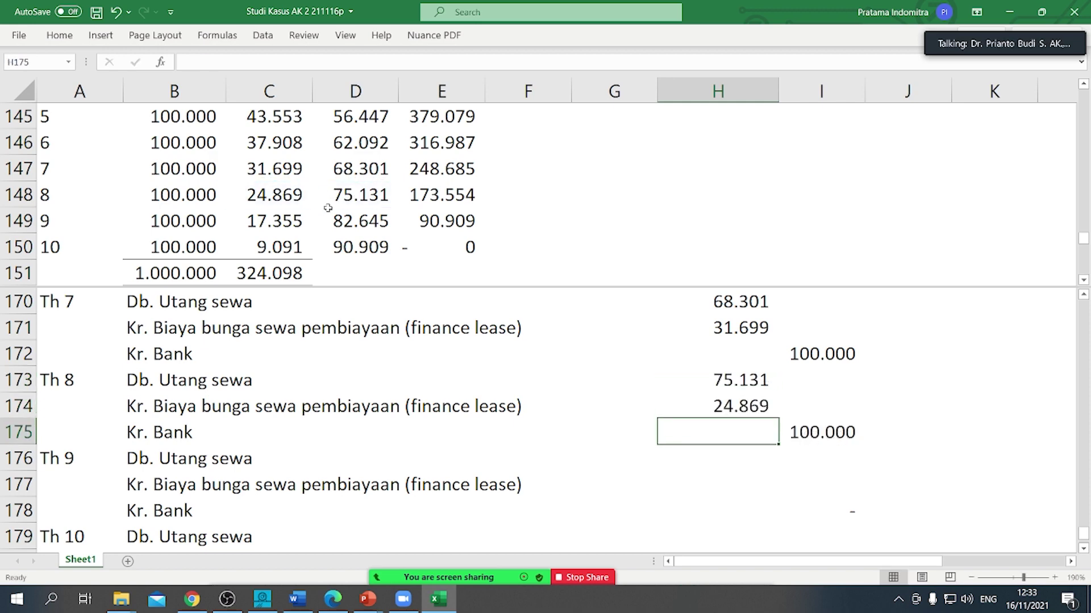
# Step: Link the Th 9 Utang sewa debit in H176 with =D149 and the lease interest in H177 with =C149
pyautogui.press('Return')
pyautogui.press('Return')
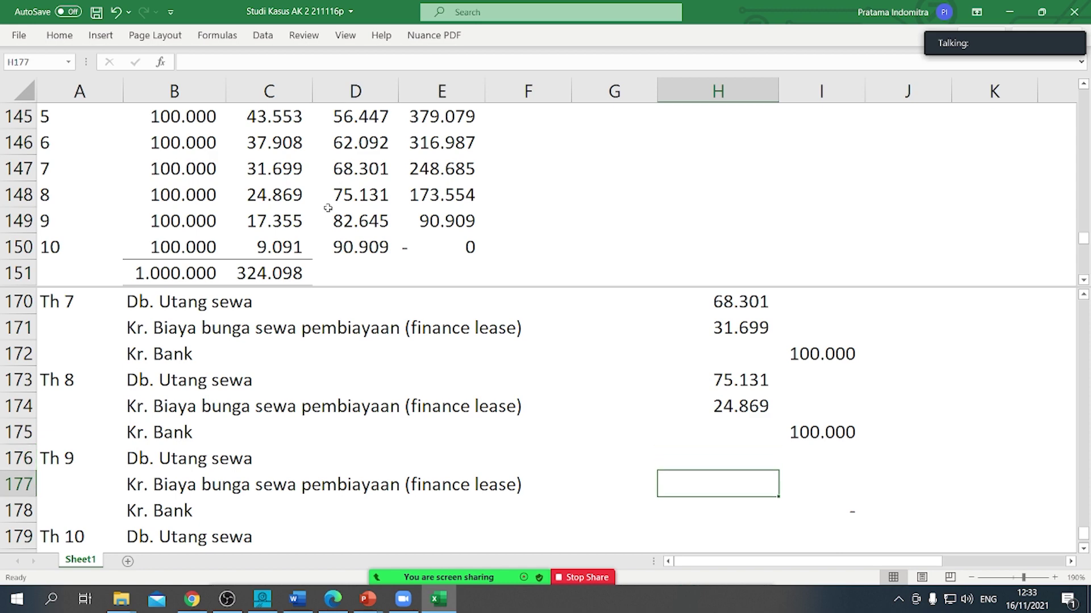
pyautogui.press('Up')
pyautogui.write('=')
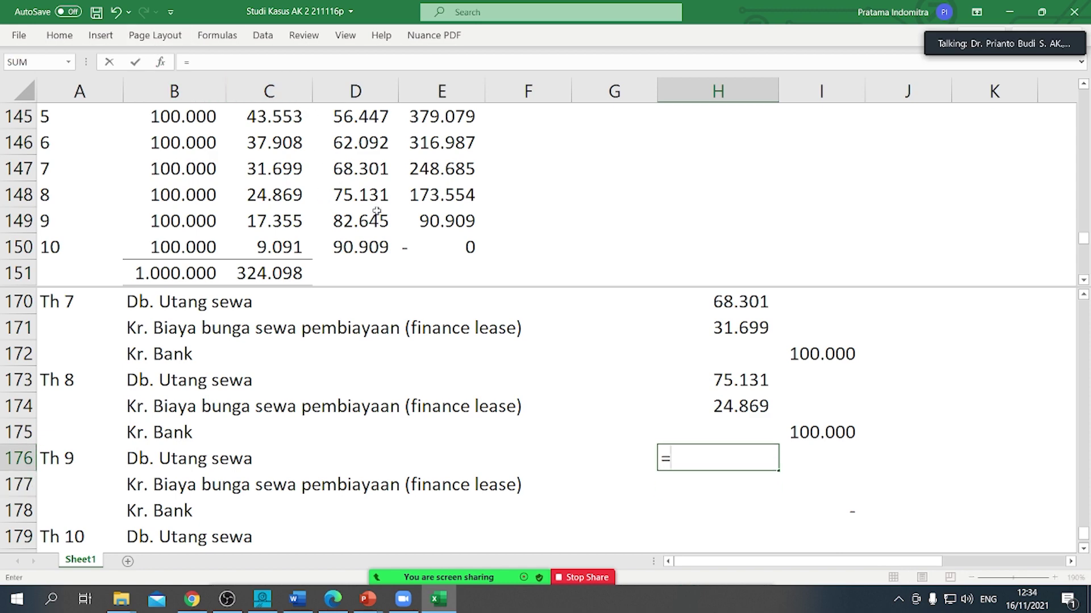
pyautogui.click(375, 237)
pyautogui.click(372, 223)
pyautogui.press('Return')
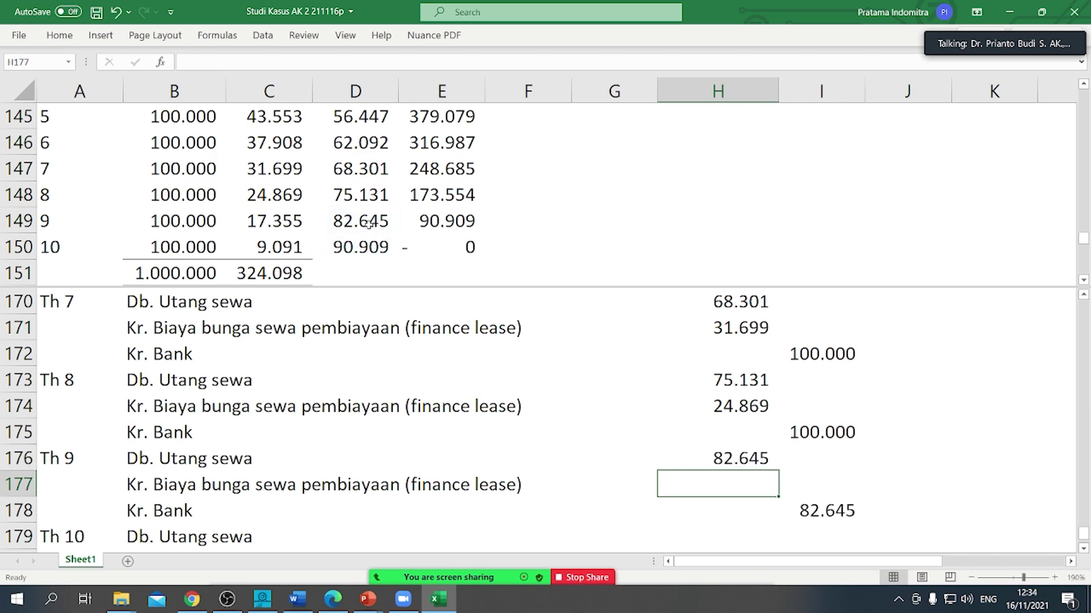
pyautogui.write('=')
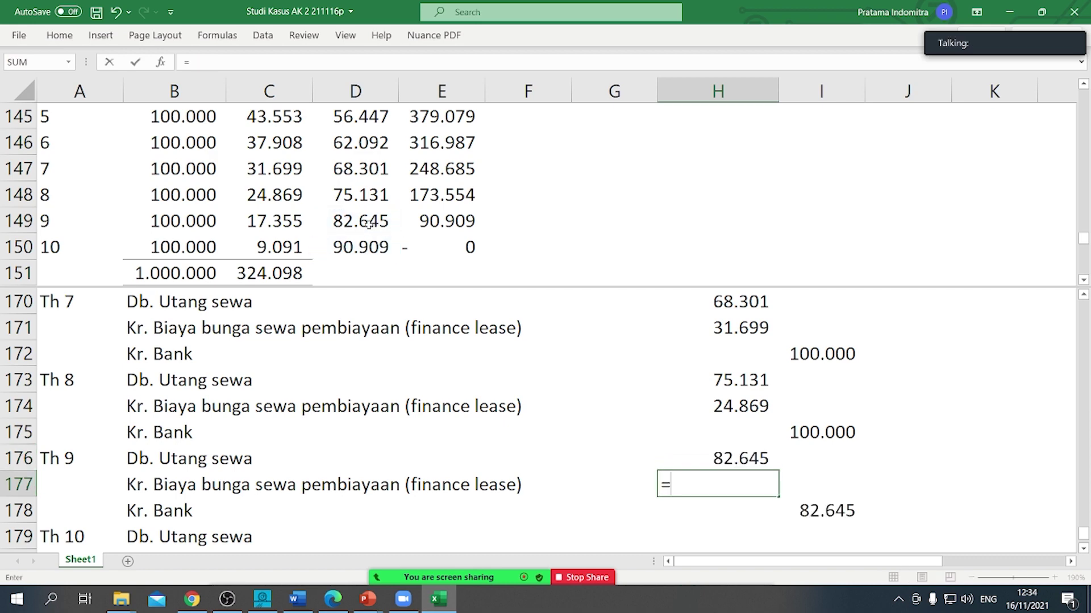
pyautogui.click(280, 216)
pyautogui.press('Return')
# Step: Link the Th 10 Utang sewa debit in H179 with =D150 and the lease interest in H180 with =C150
pyautogui.press('Return')
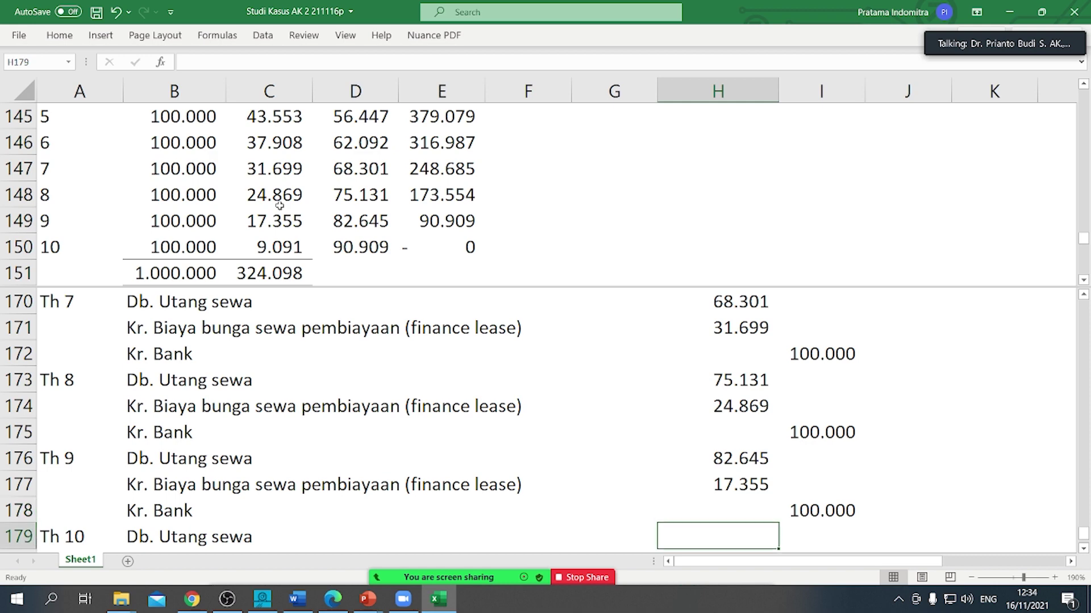
pyautogui.write('=')
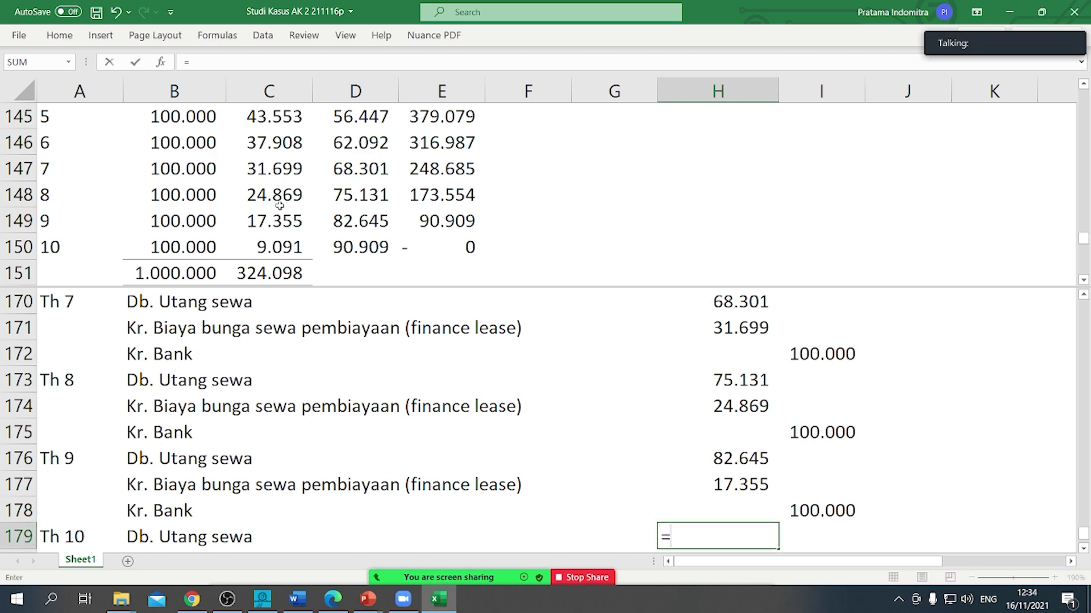
pyautogui.click(360, 244)
pyautogui.press('Return')
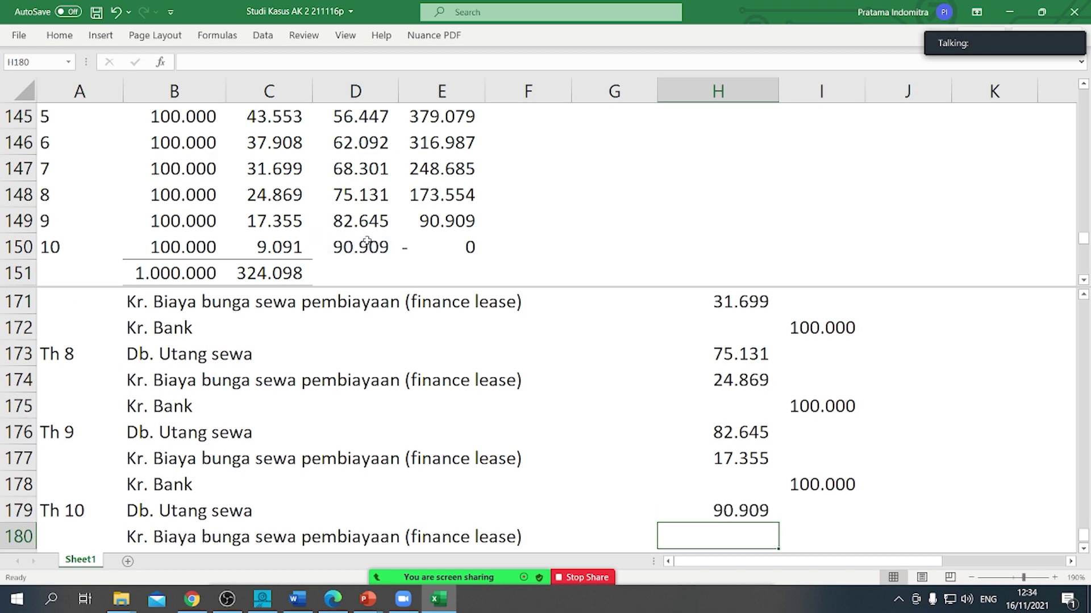
pyautogui.write('=')
pyautogui.click(277, 239)
pyautogui.press('Return')
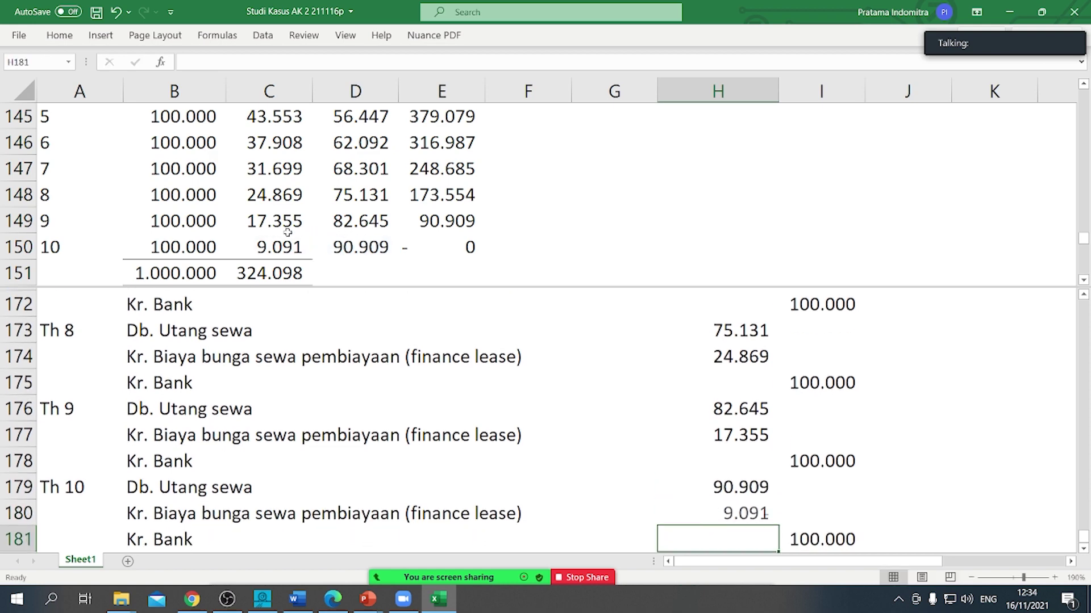
# Step: Check the finished Th 8 to Th 10 entries and save the workbook
pyautogui.scroll(-2, 806, 510)
pyautogui.scroll(1, 803, 509)
pyautogui.scroll(1, 803, 509)
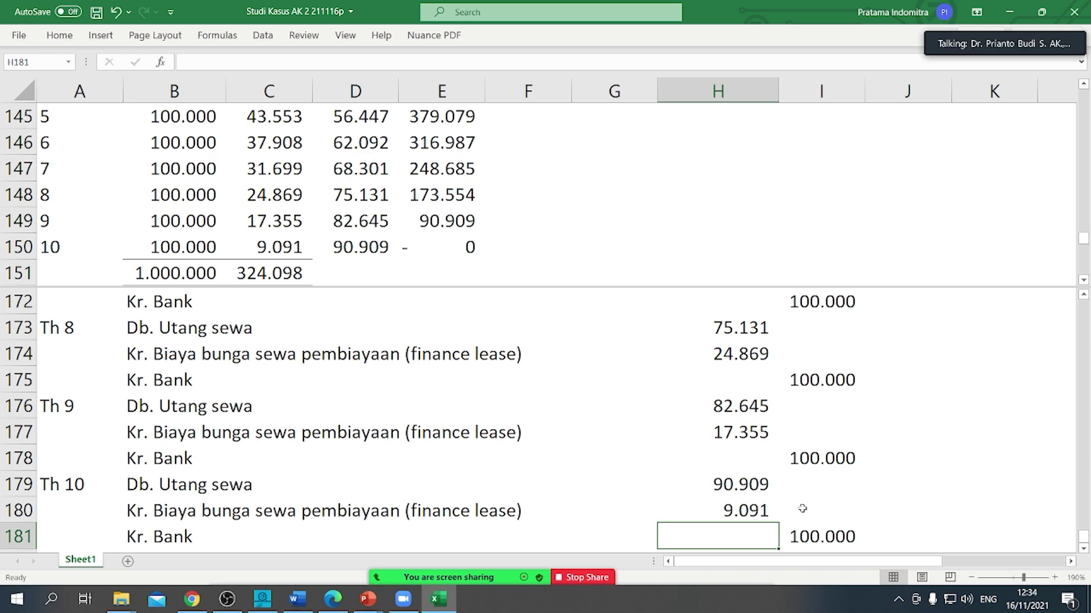
pyautogui.hotkey('ctrl', 's')
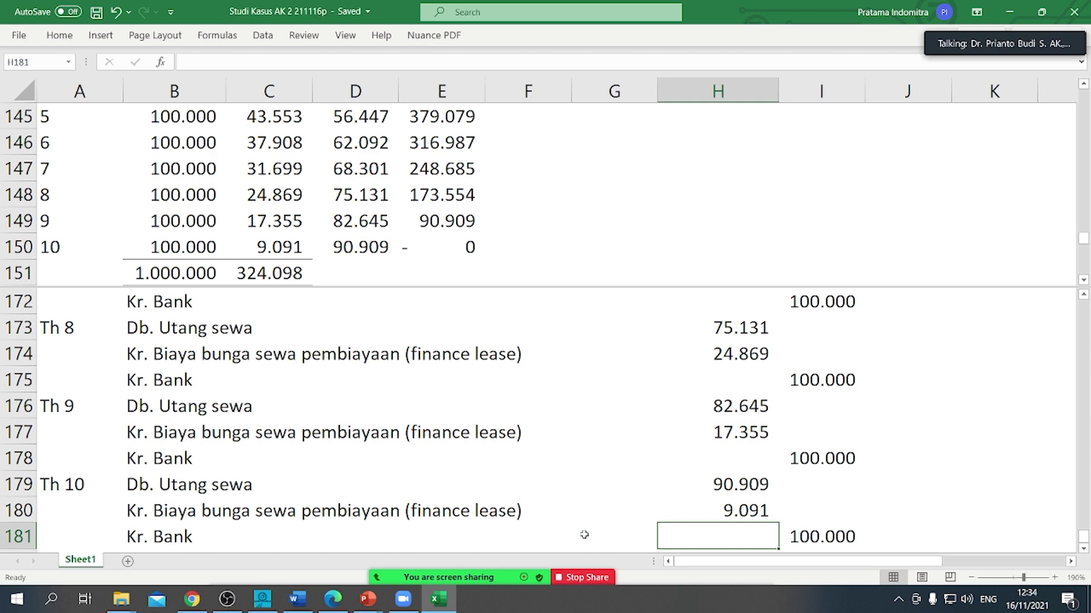
# Step: Review the Th 7 to Th 10 entries and remove the horizontal split so the worksheet shows as a single pane
pyautogui.scroll(1, 418, 477)
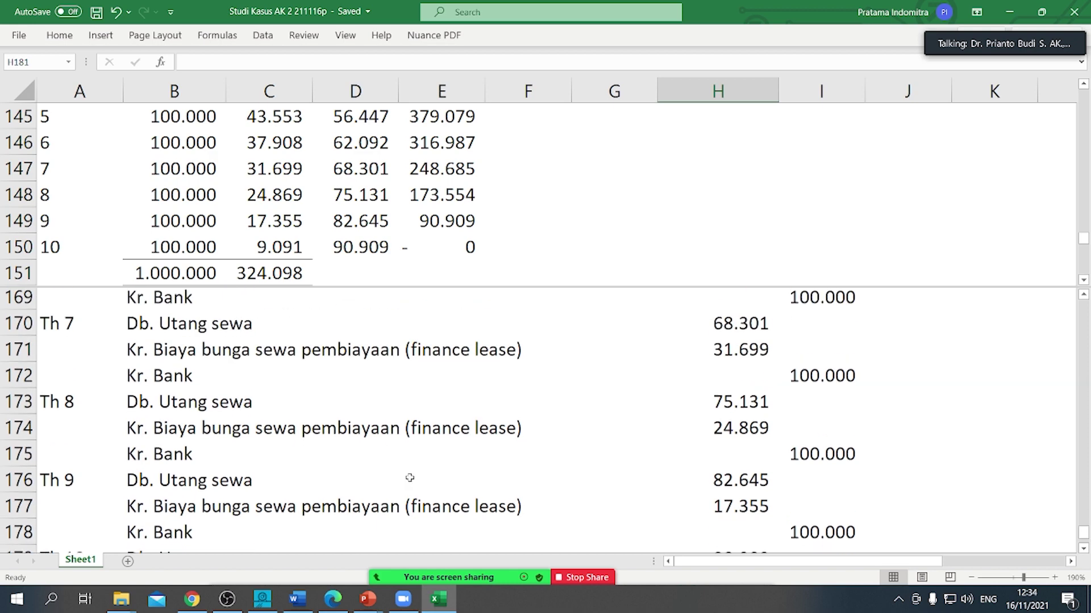
pyautogui.scroll(-2, 409, 478)
pyautogui.scroll(-1, 409, 478)
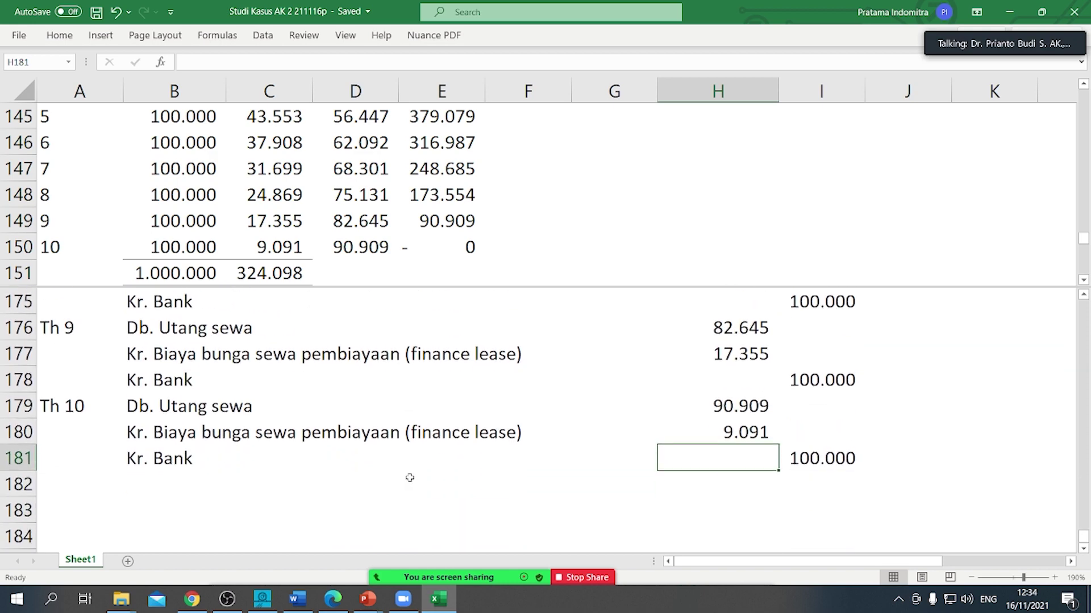
pyautogui.moveTo(404, 288); pyautogui.dragTo(411, 108)
# Step: Return to the Contoh 11 section and copy its red heading from cell A107
pyautogui.scroll(6, 532, 266)
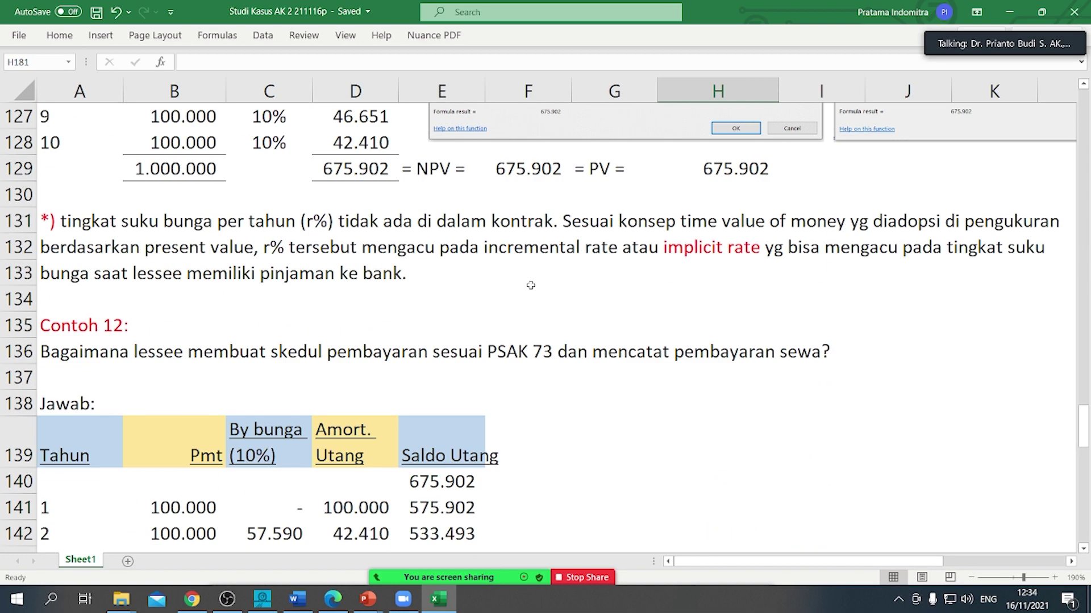
pyautogui.scroll(3, 527, 287)
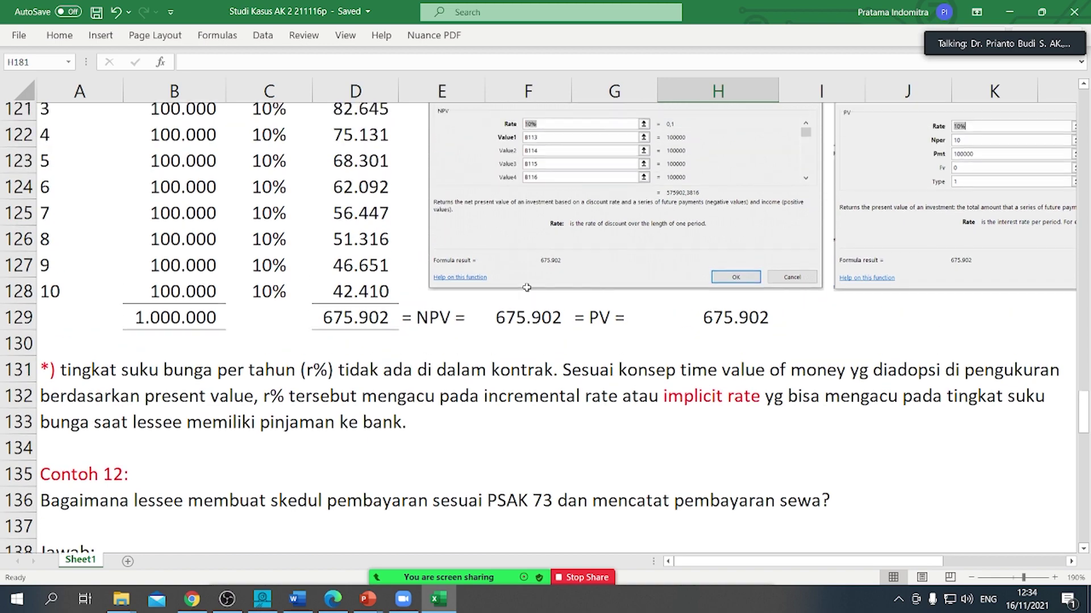
pyautogui.scroll(1, 528, 290)
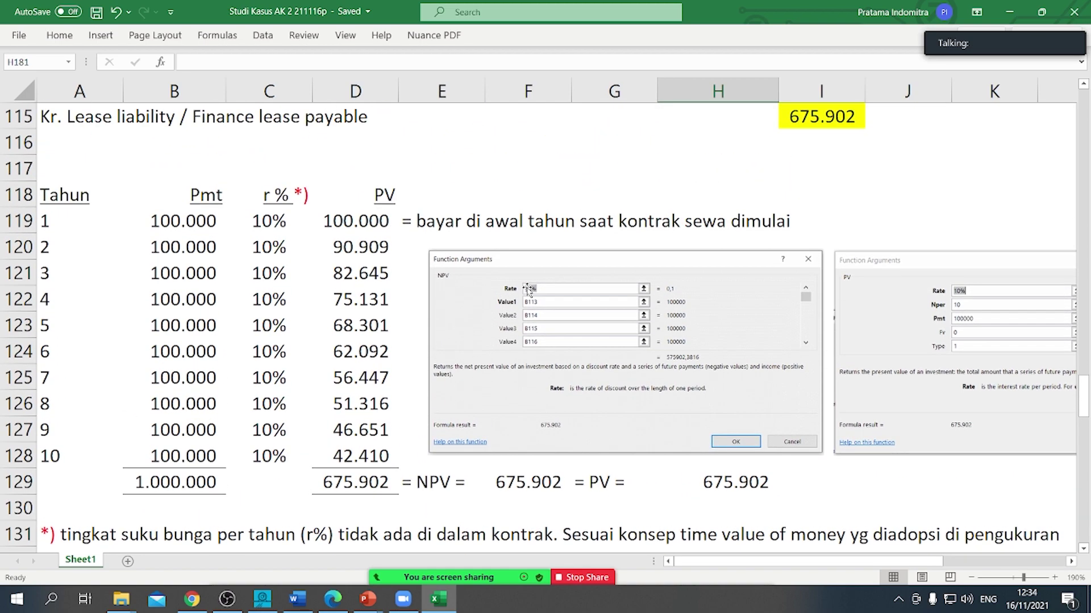
pyautogui.scroll(2, 529, 289)
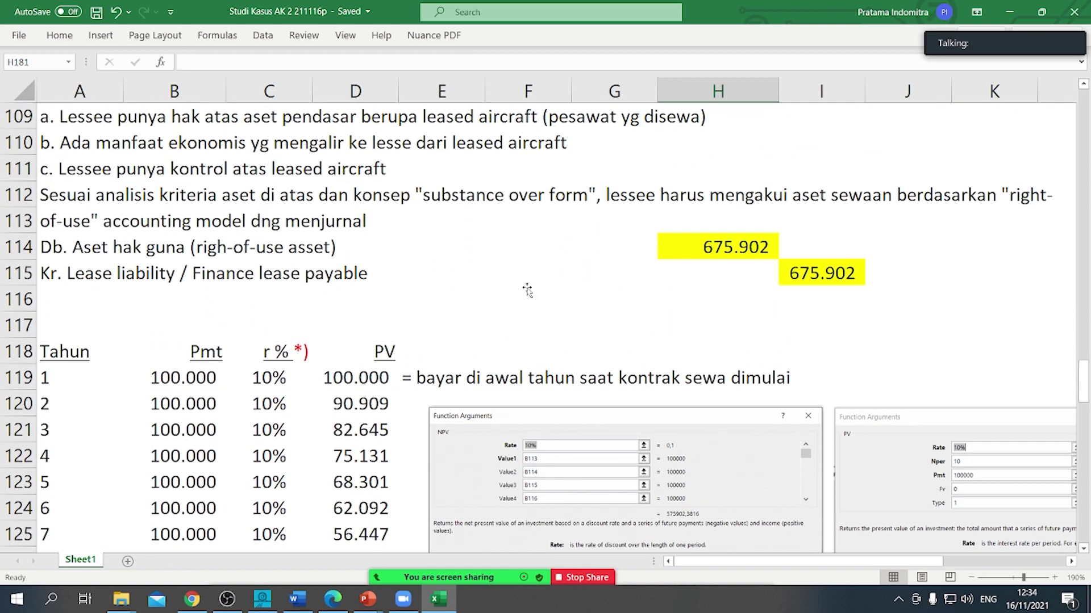
pyautogui.scroll(1, 527, 290)
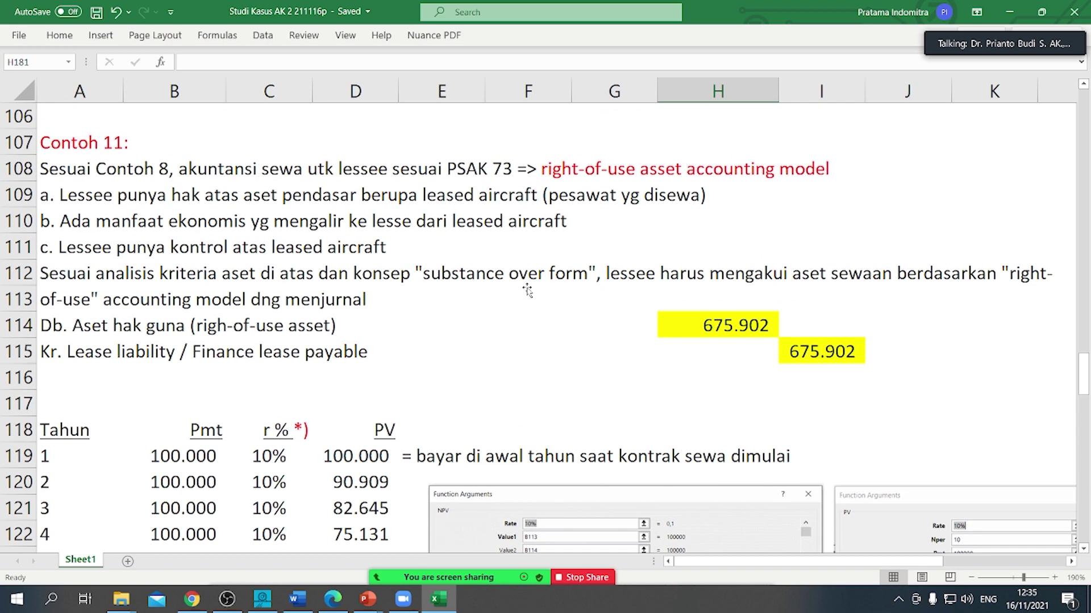
pyautogui.click(64, 142)
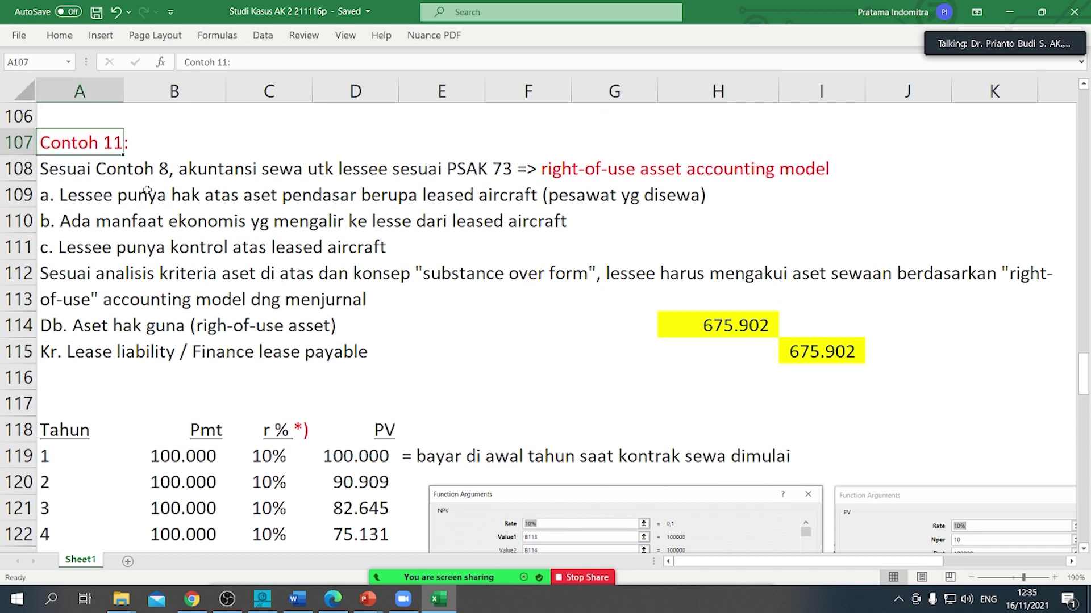
pyautogui.hotkey('ctrl', 'c')
# Step: Return to the Contoh 12 section and select its heading in cell A135
pyautogui.scroll(-9, 180, 269)
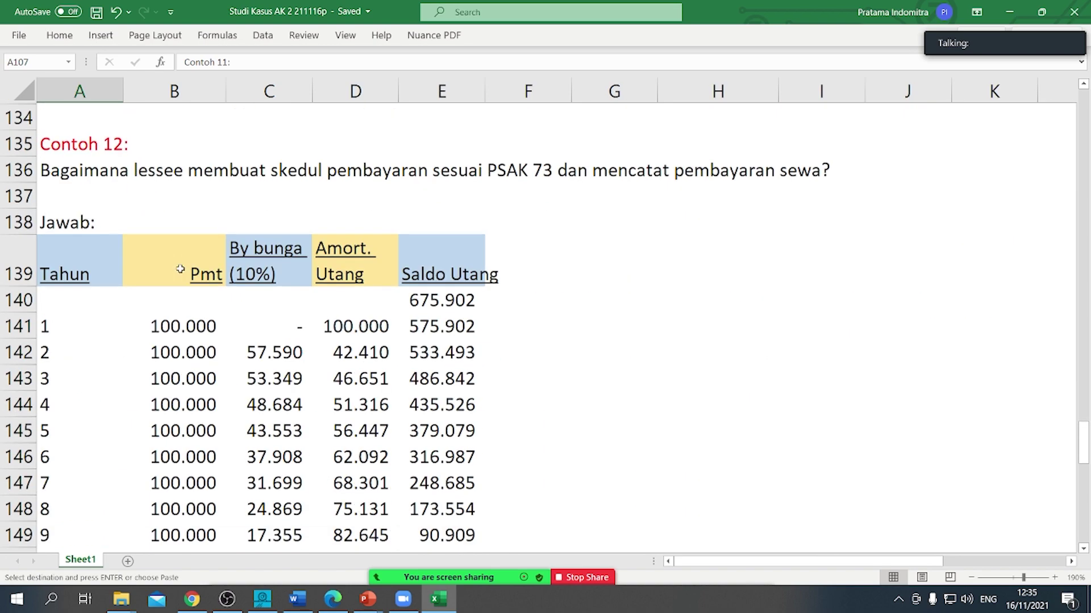
pyautogui.scroll(1, 180, 269)
pyautogui.click(84, 245)
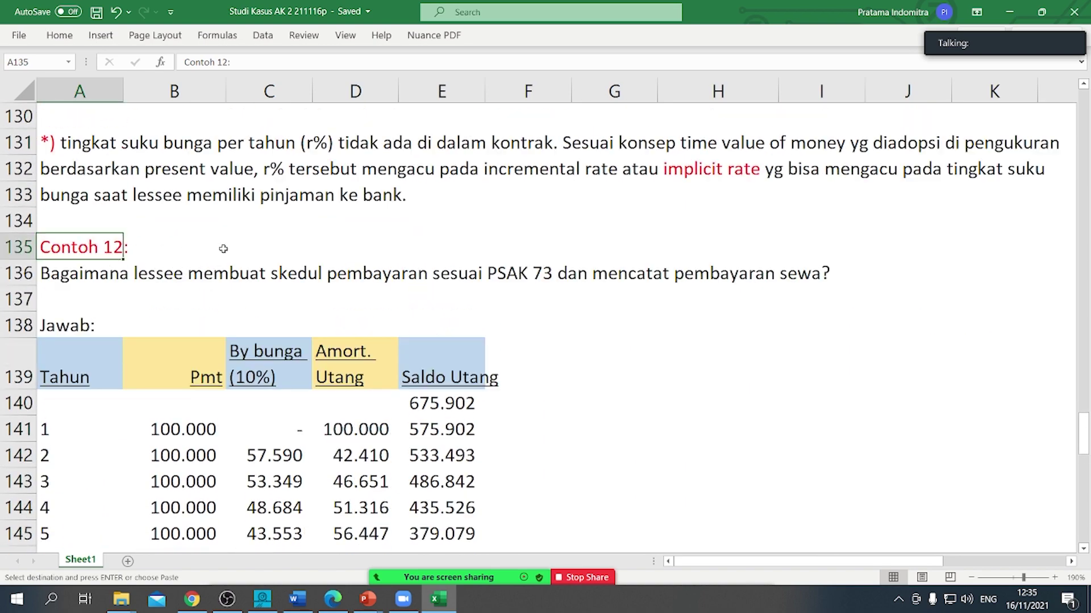
# Step: Reword the start of the Contoh 12 question in A136 to "Sesuai Contoh 8, bagaimana", keeping the rest of the sentence
pyautogui.hotkey('ctrl', 'c')
pyautogui.scroll(-1, 226, 287)
pyautogui.scroll(1, 225, 291)
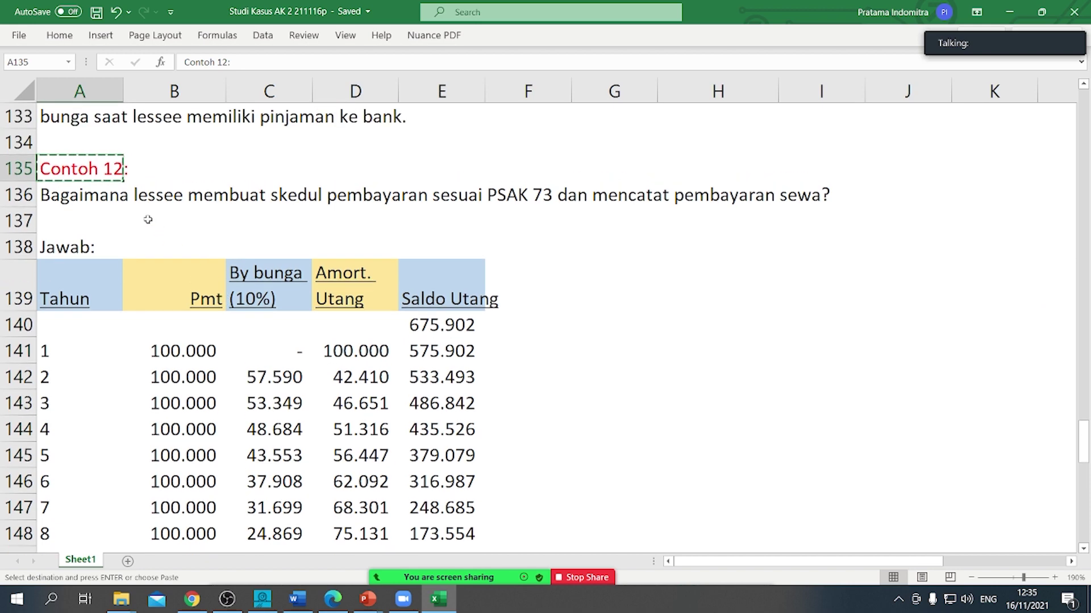
pyautogui.doubleClick(57, 196)
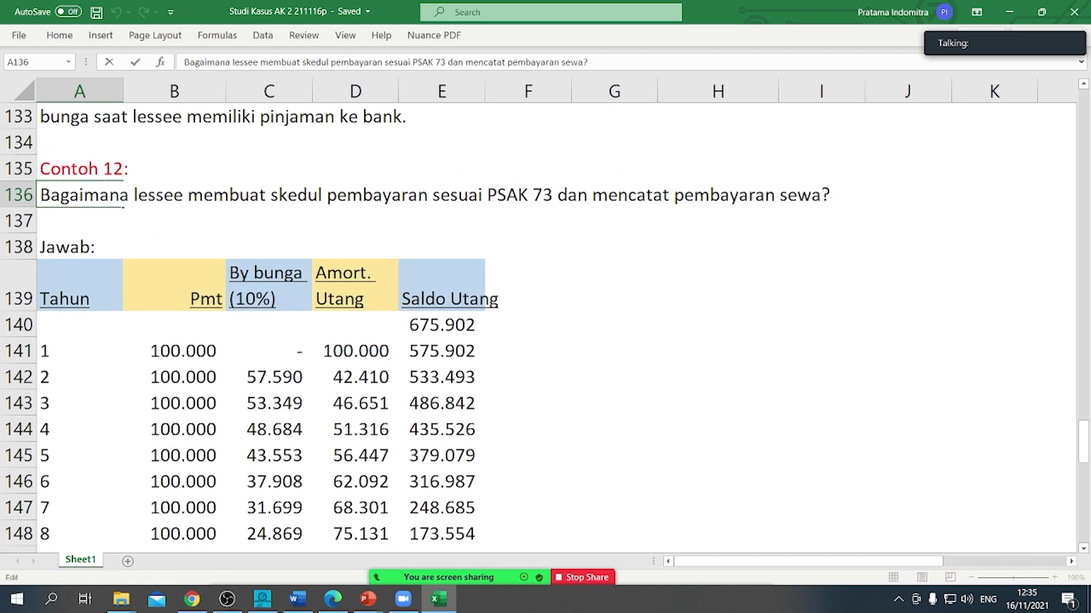
pyautogui.moveTo(51, 195); pyautogui.dragTo(39, 195)
pyautogui.write('e')
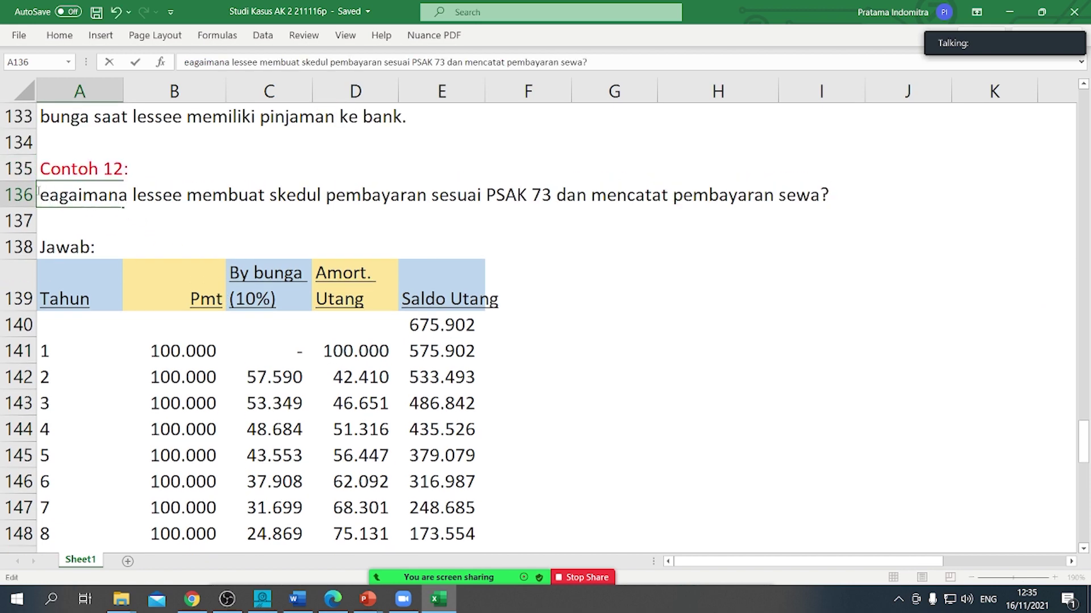
pyautogui.press('Delete')
pyautogui.write('Sesuai Contoh')
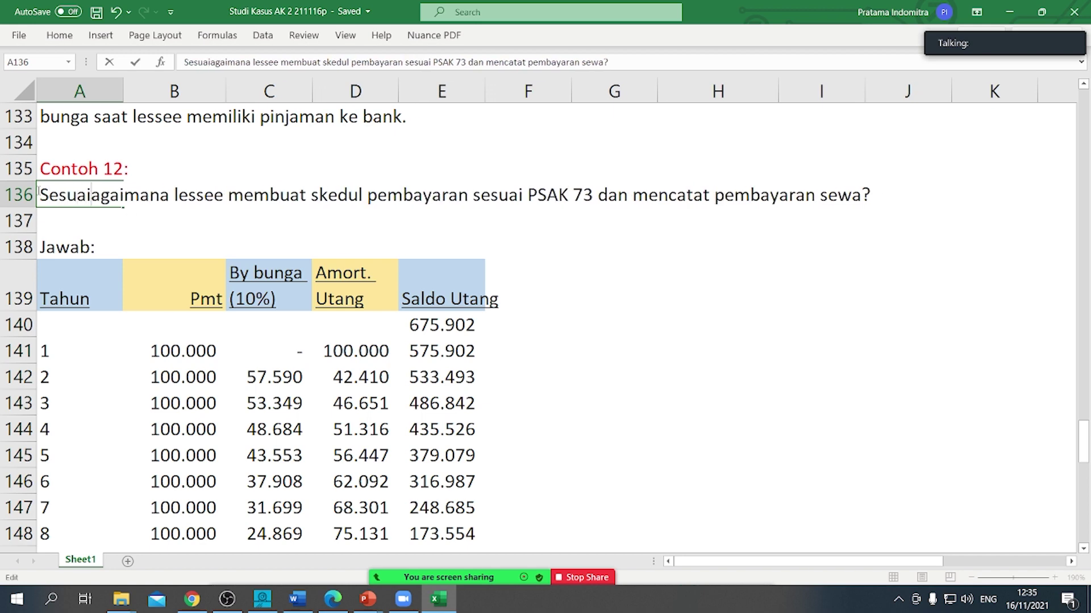
pyautogui.write(' 8, b')
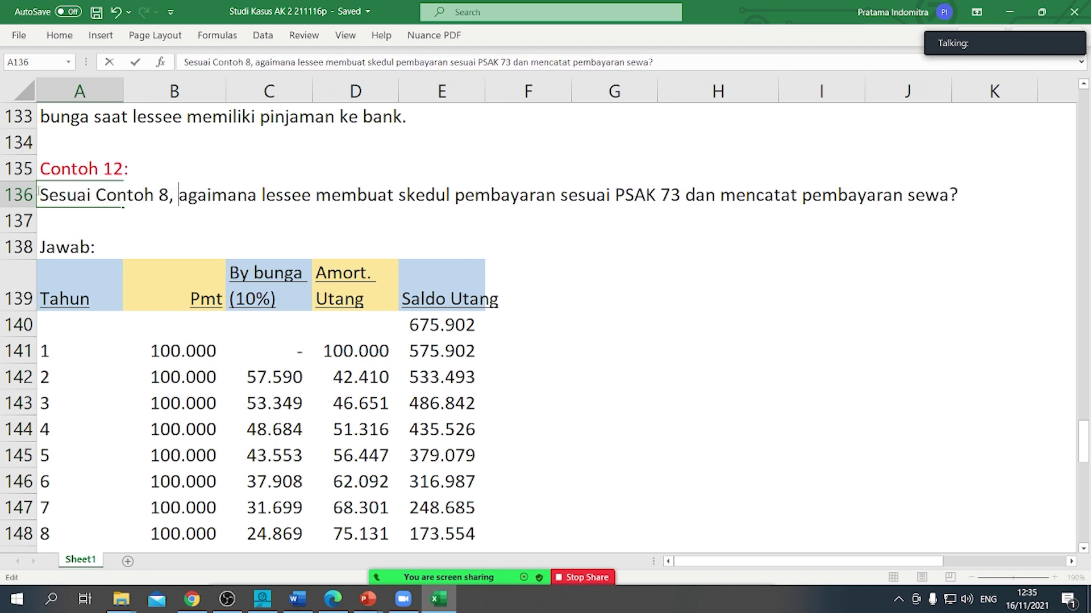
pyautogui.press('Return')
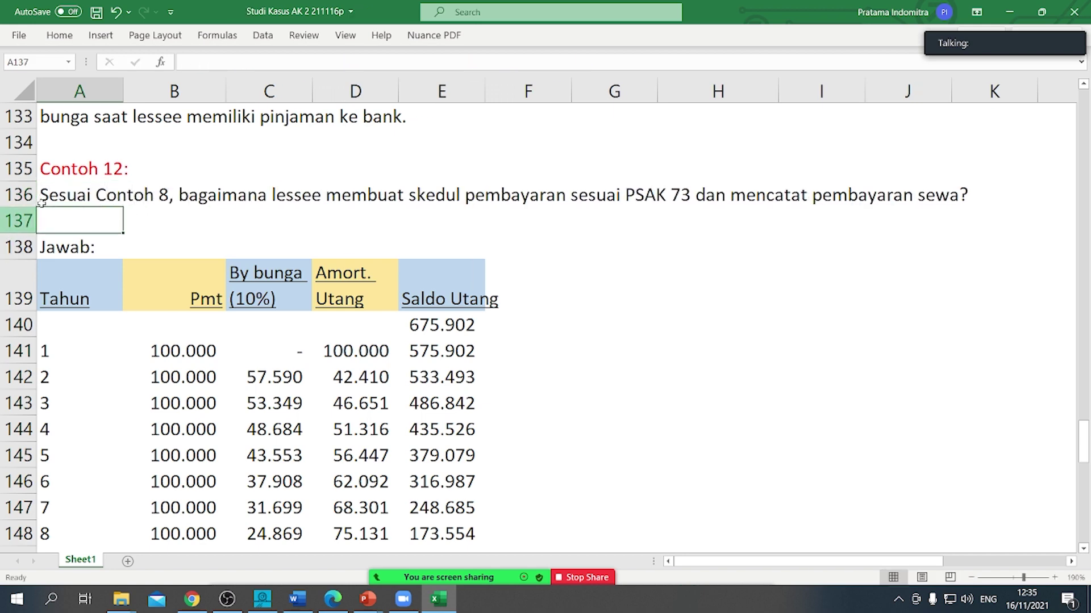
# Step: Copy the Contoh 12 heading and question from A135:A136 to A183, below the Th 10 journal entries
pyautogui.click(52, 192)
pyautogui.moveTo(58, 173); pyautogui.dragTo(67, 199)
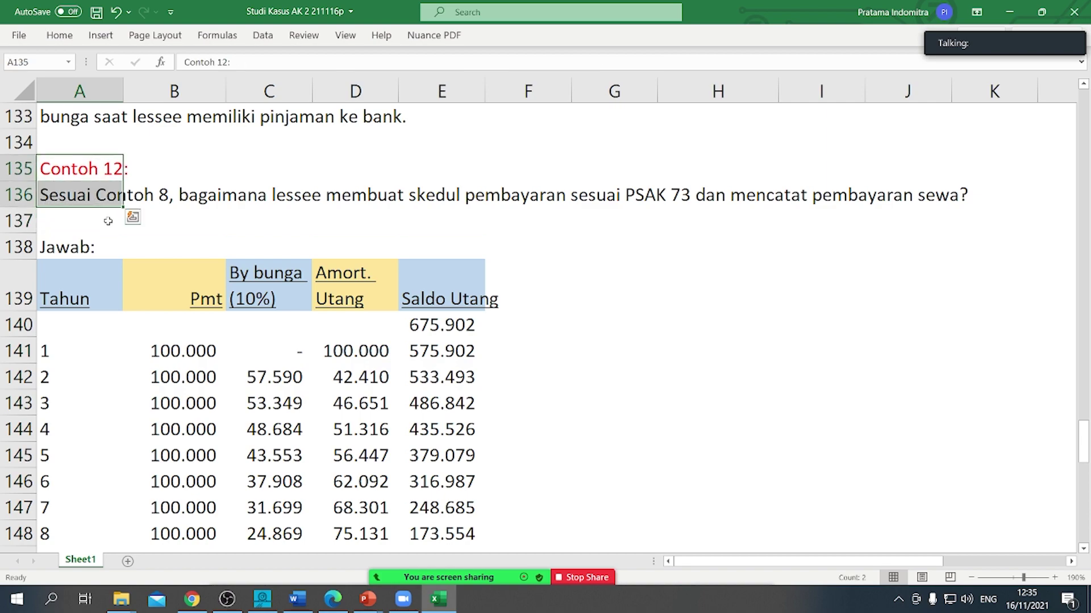
pyautogui.hotkey('ctrl', 'c')
pyautogui.scroll(-13, 120, 255)
pyautogui.scroll(-2, 119, 259)
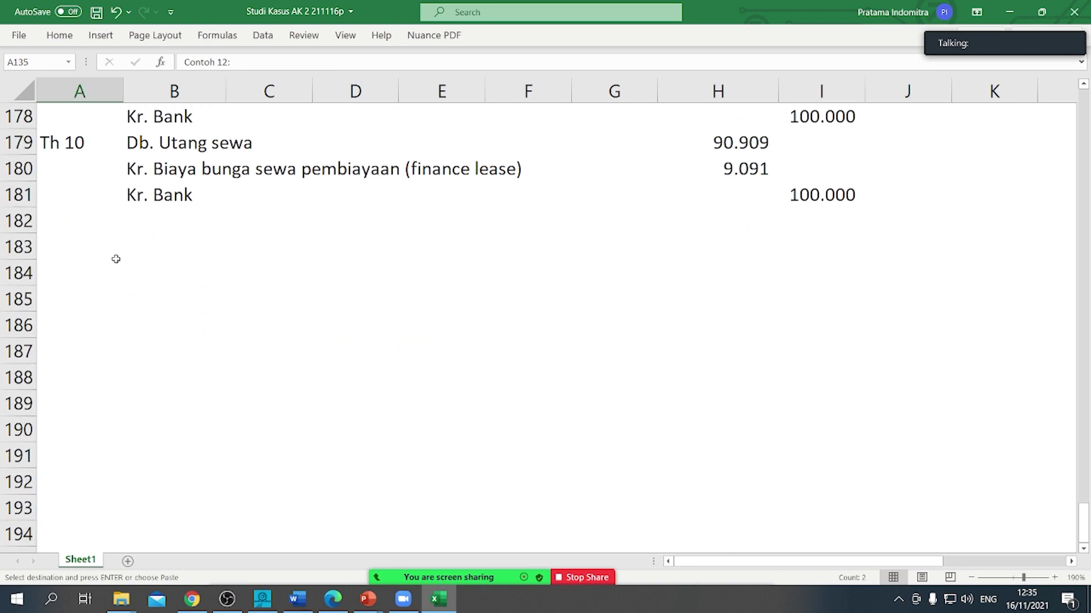
pyautogui.click(74, 244)
pyautogui.hotkey('ctrl', 'v')
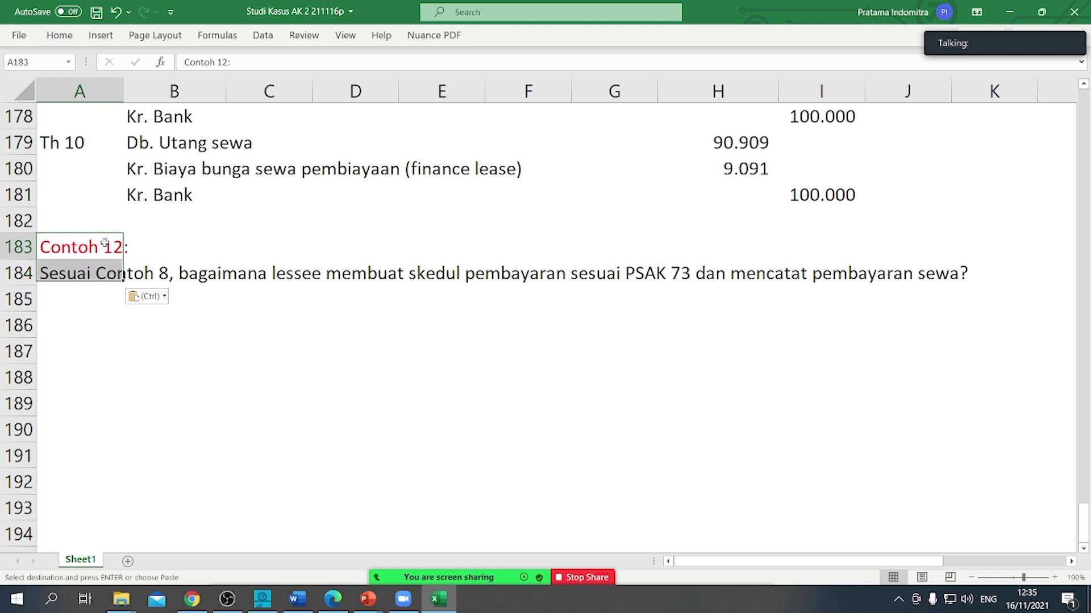
# Step: Renumber the copied heading in A183 as "Contoh 13:"
pyautogui.doubleClick(119, 248)
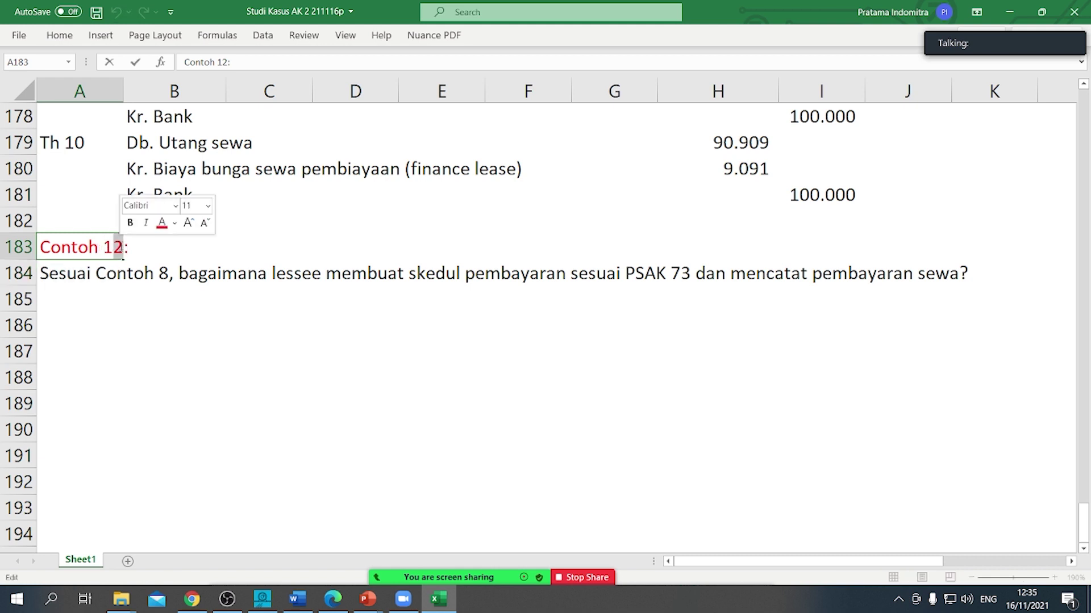
pyautogui.write('3')
pyautogui.click(85, 315)
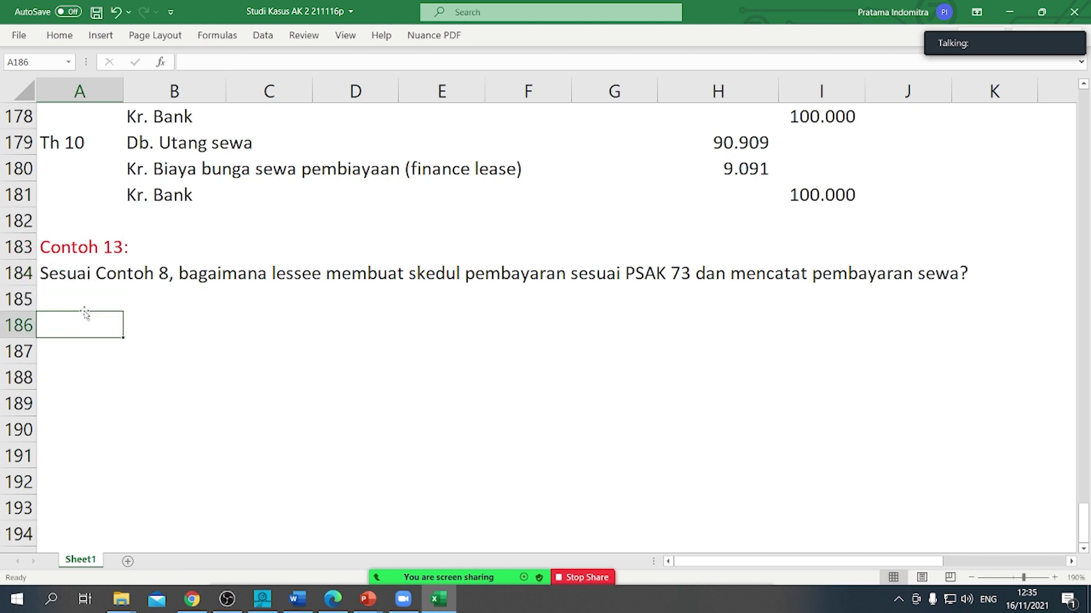
# Step: Change the question in A184 to "Sesuai Contoh 8, bagaimana lessee melakukan penyusutan atas aset hak guna?"
pyautogui.doubleClick(73, 277)
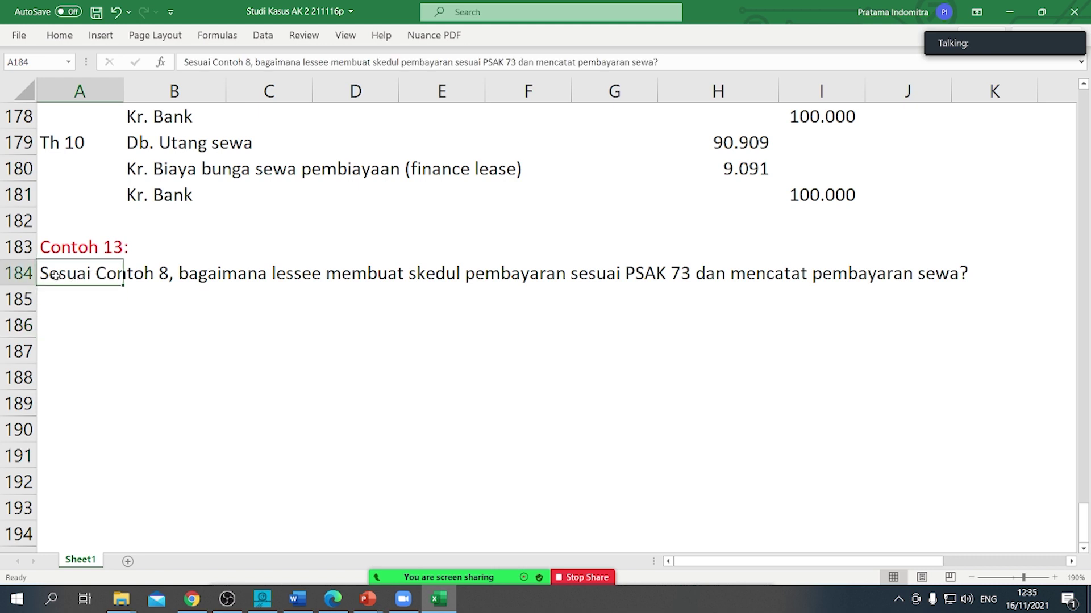
pyautogui.moveTo(327, 274); pyautogui.dragTo(1079, 392)
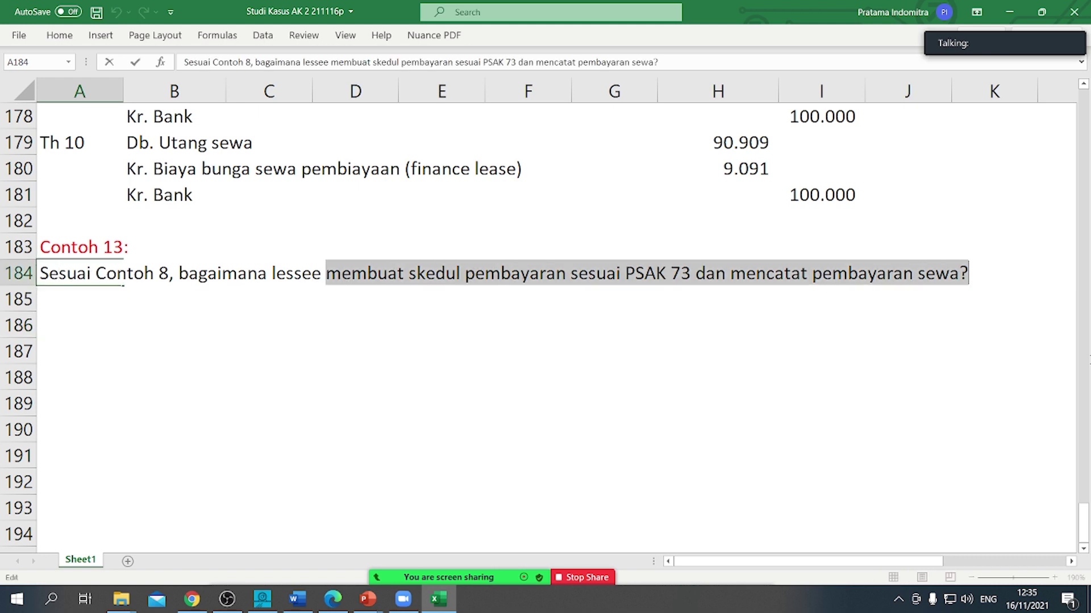
pyautogui.write('melakuk')
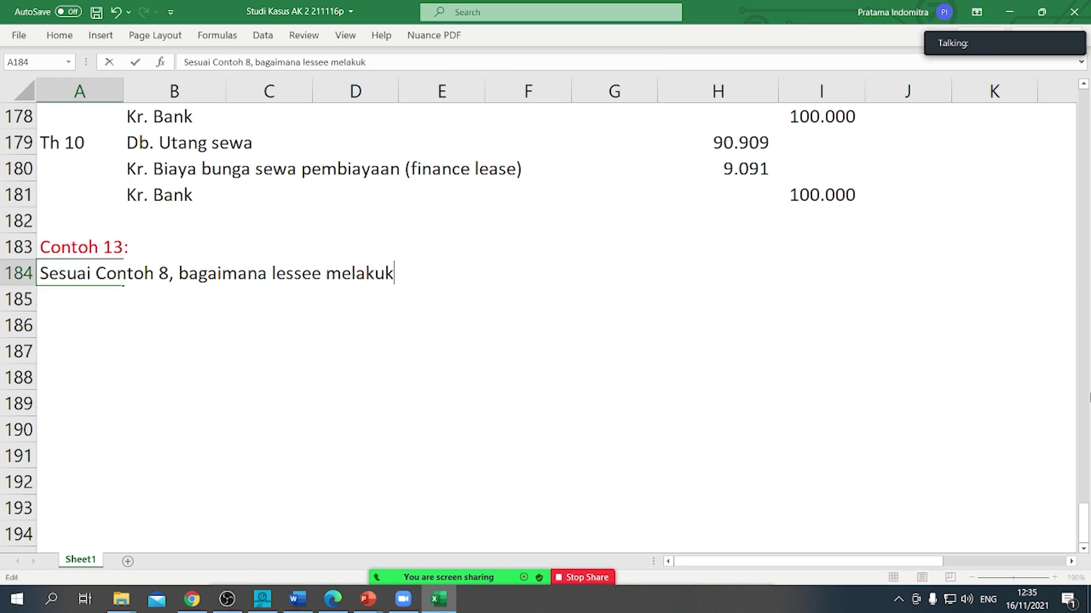
pyautogui.write('an penyusutan a')
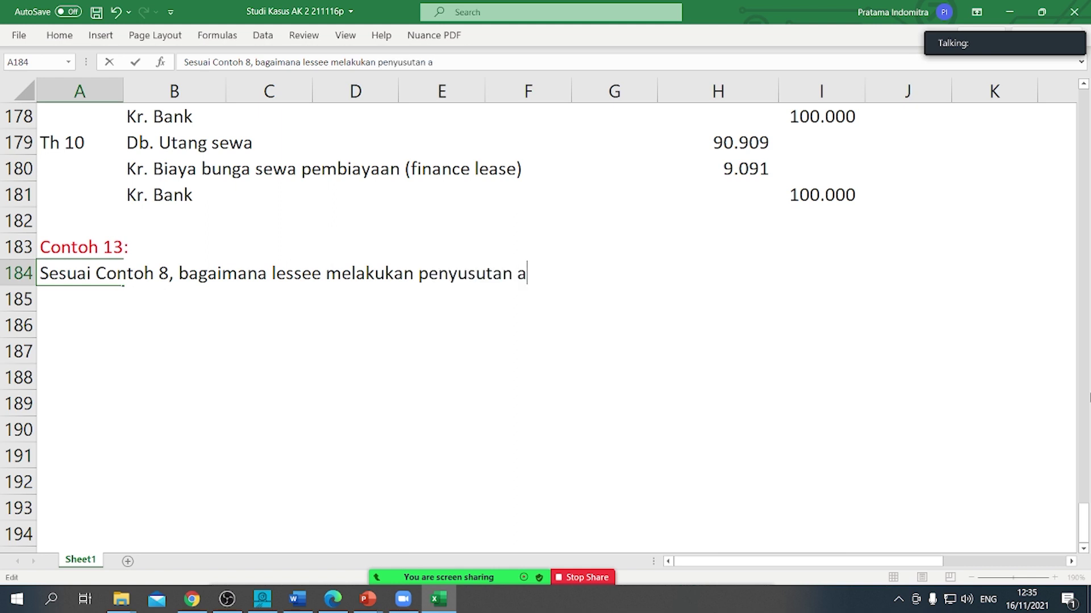
pyautogui.write('tas aset ')
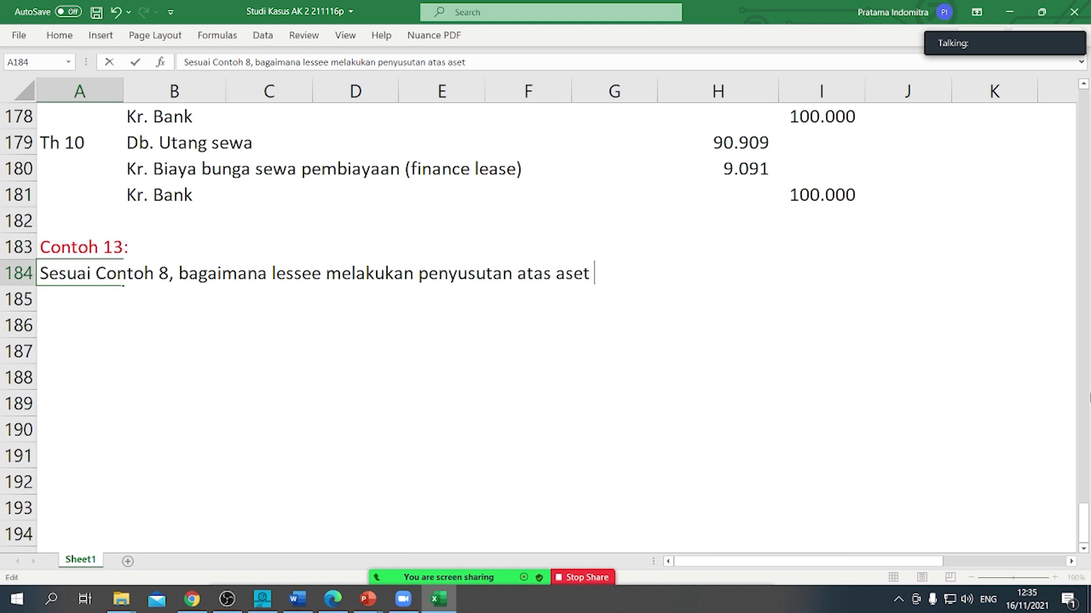
pyautogui.write('hak guna')
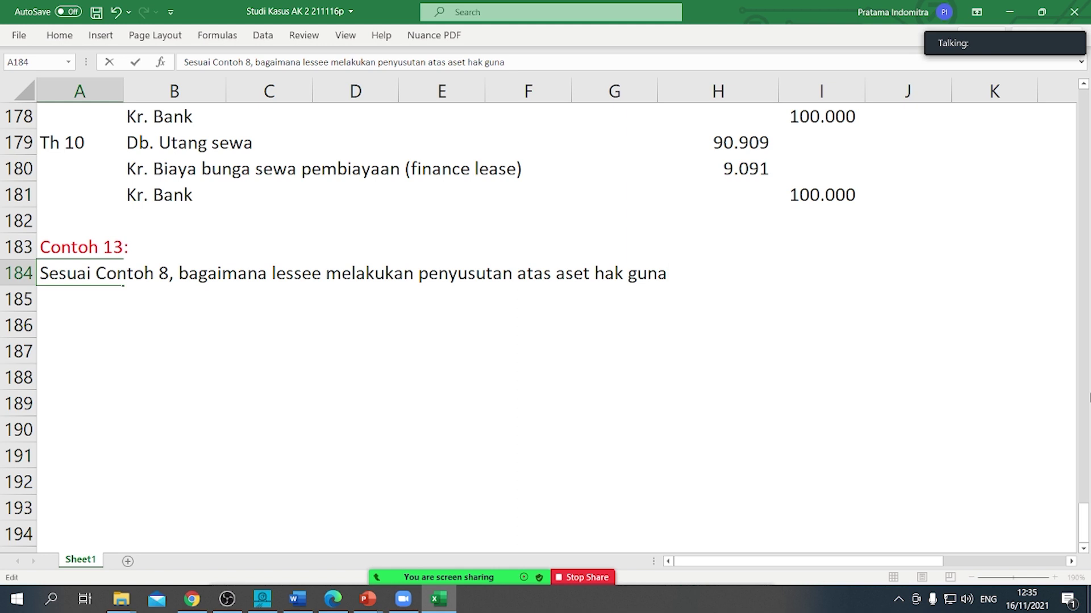
pyautogui.write('?')
pyautogui.press('Return')
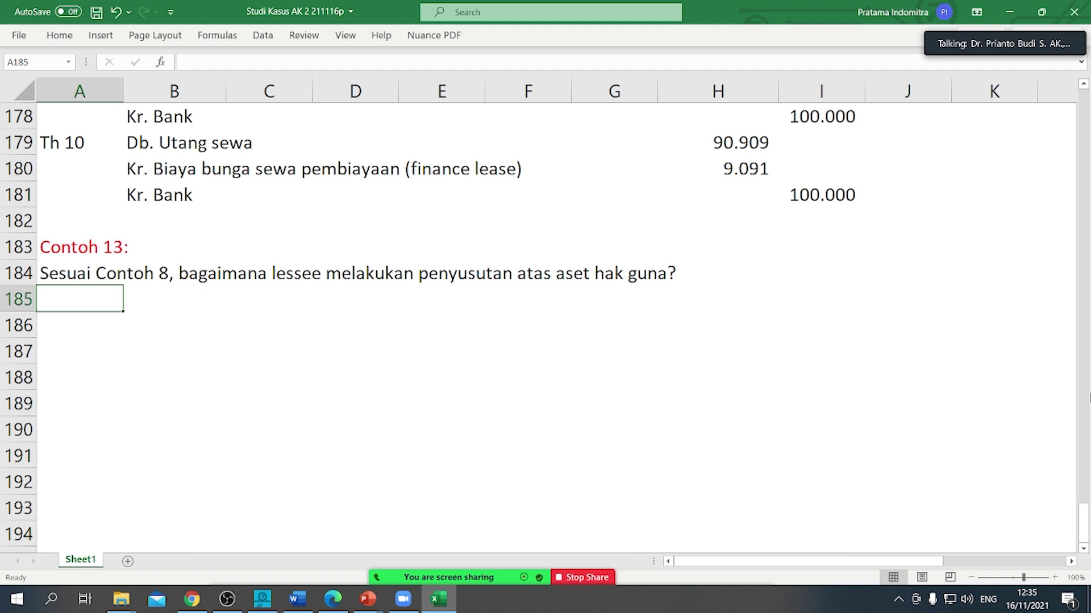
# Step: Enter the answer label "Jawab:" in A186, leaving one empty row below the question
pyautogui.click(79, 325)
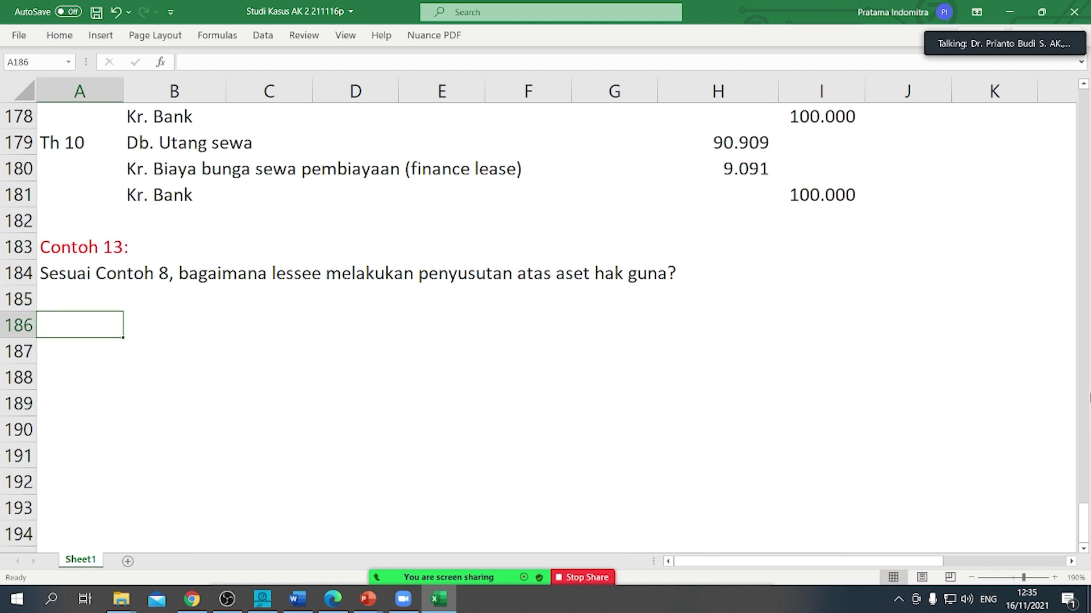
pyautogui.write('Penyu')
pyautogui.press('Escape')
pyautogui.write('Ja')
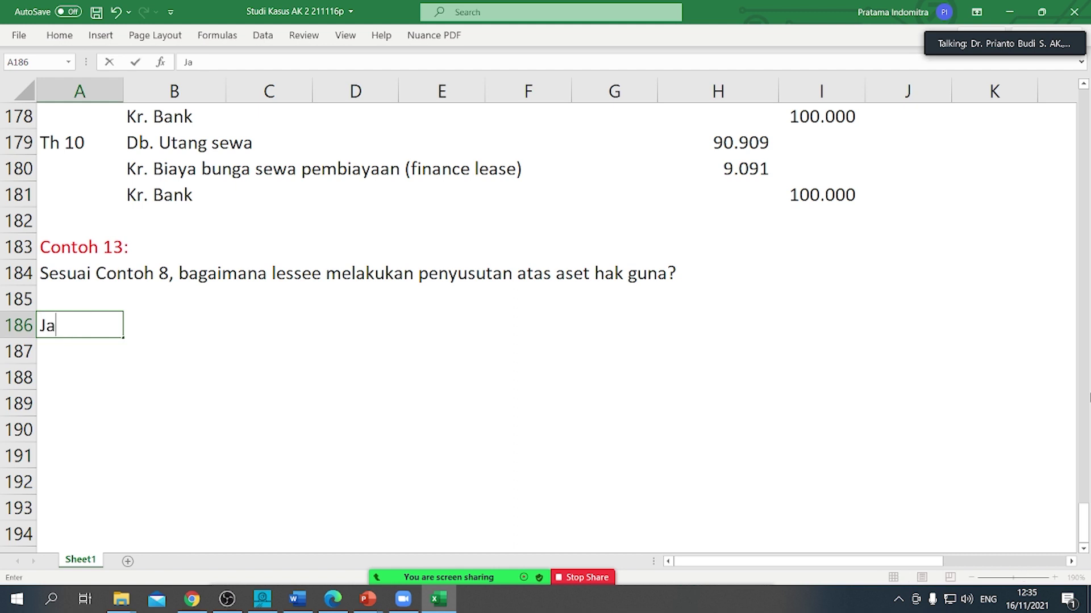
pyautogui.write('wab:')
pyautogui.press('Return')
# Step: Begin the answer in A187 with "Penyusutan aset hak guna tidak diatur secara detil di PSAK 73, tapi"
pyautogui.write('Penyus')
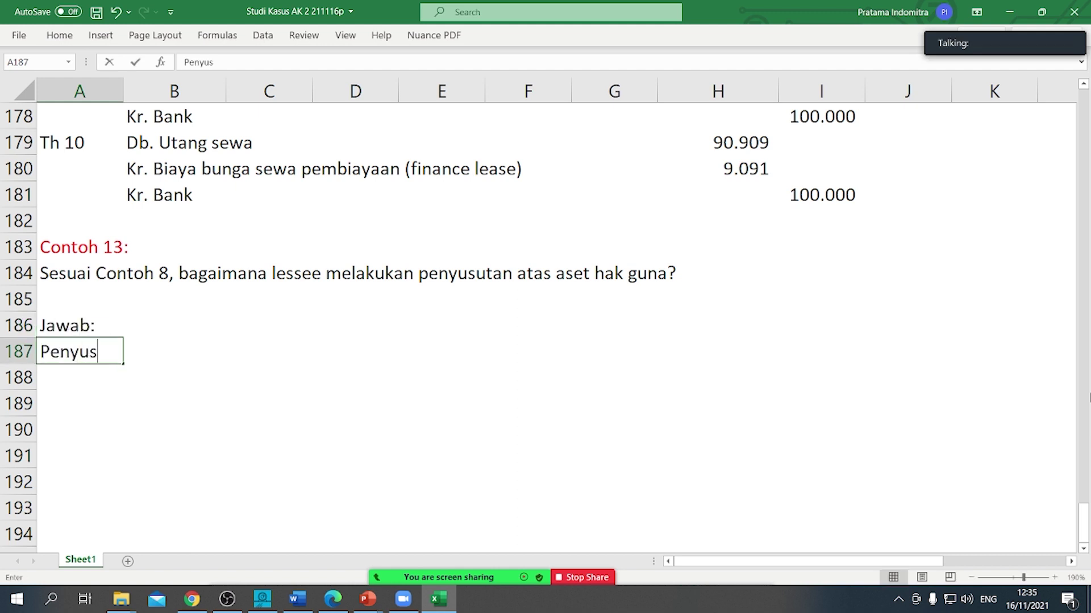
pyautogui.write('utan aset')
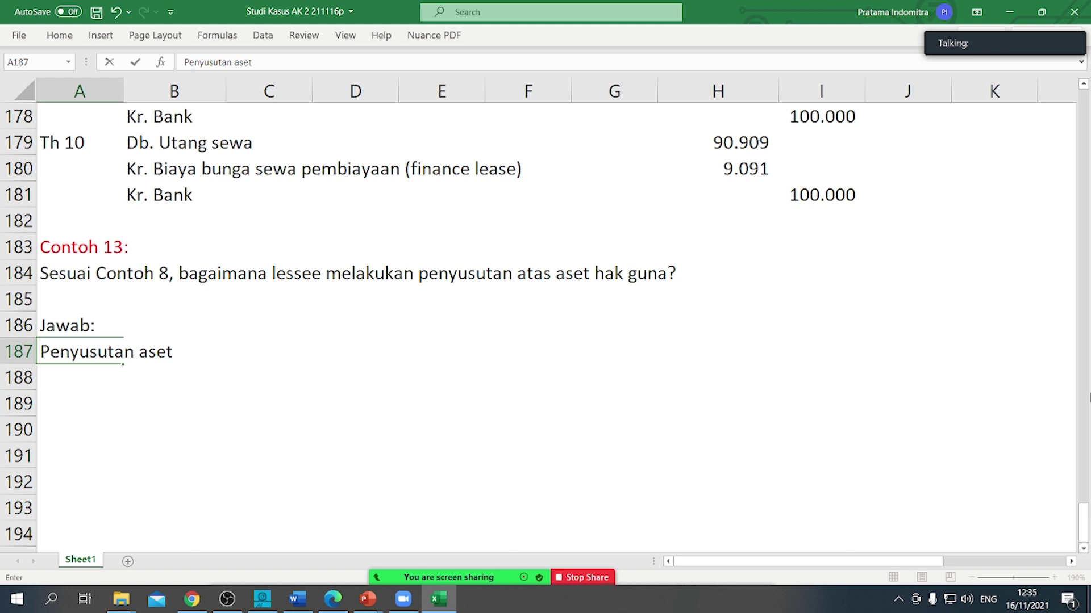
pyautogui.write(' hak guna ')
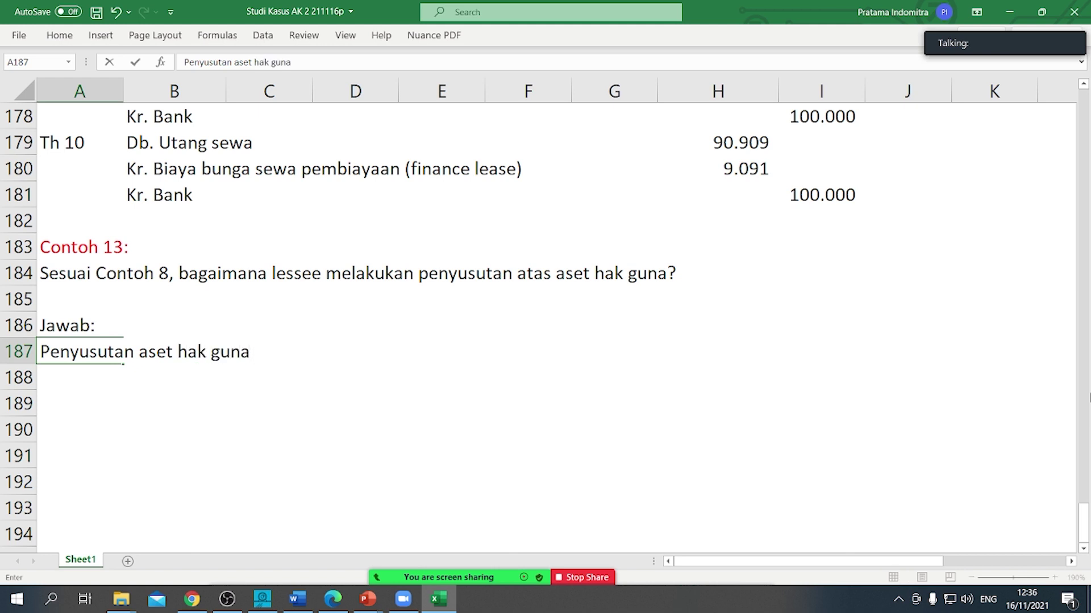
pyautogui.write('tidak diatu')
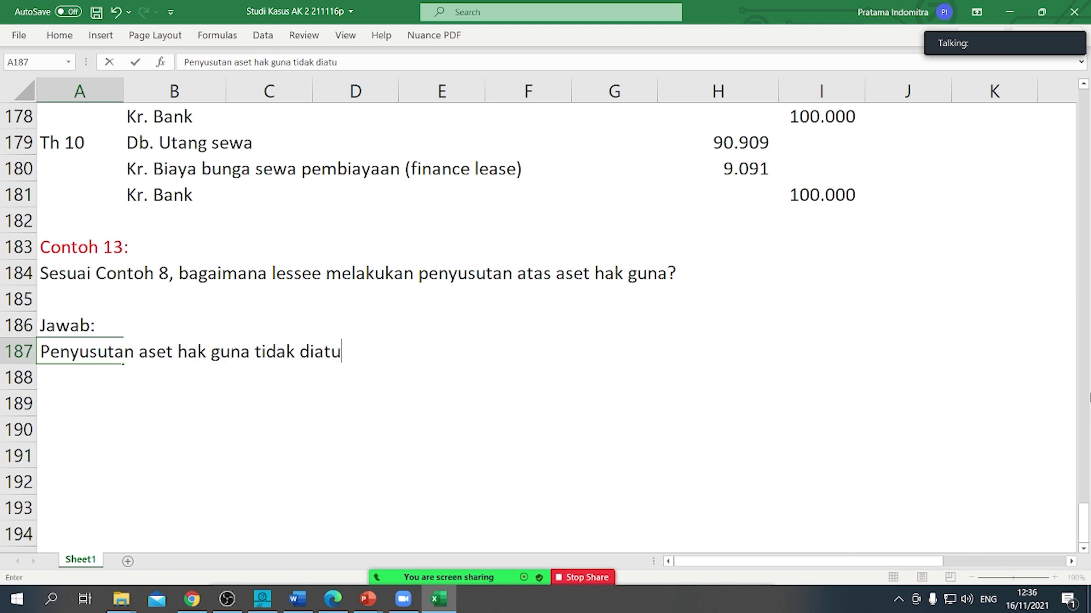
pyautogui.write('r secara detil')
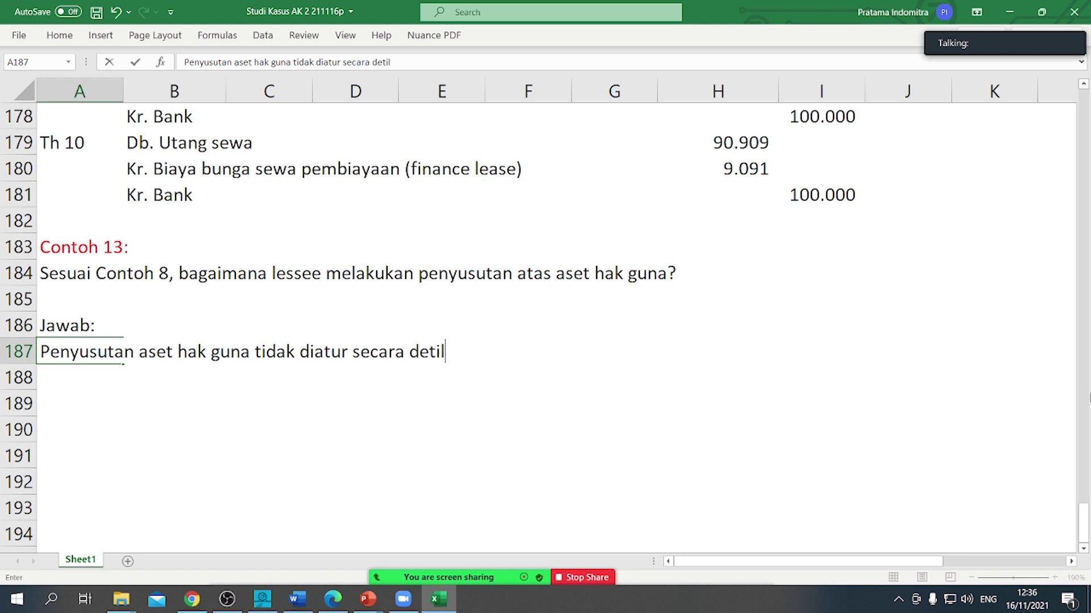
pyautogui.write(' di PSAK ')
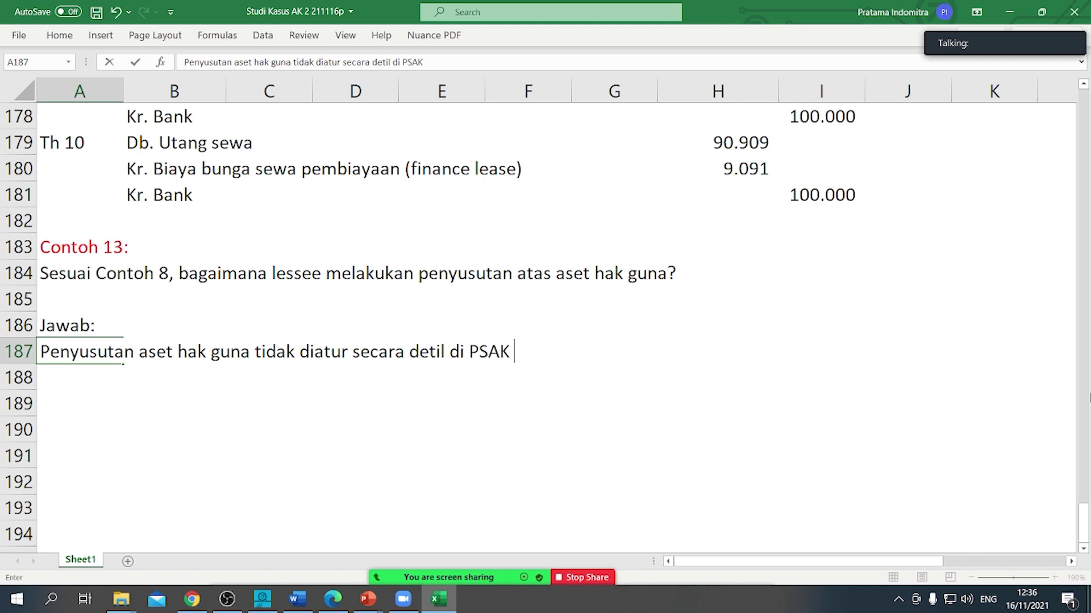
pyautogui.write('73, tapi')
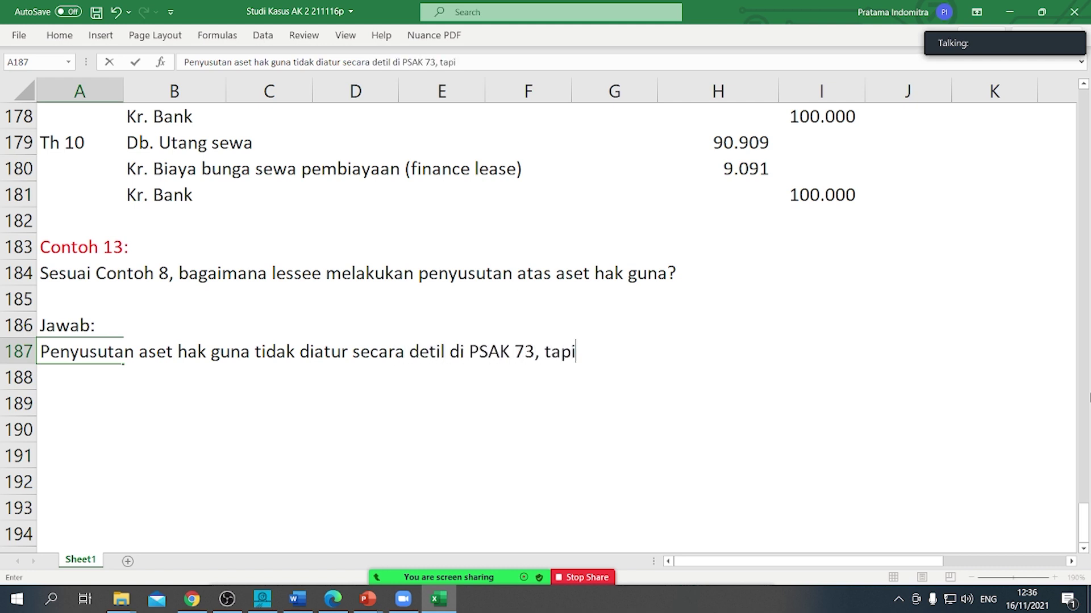
# Step: Continue the answer in A187 with "PSAK 73 tsb menegaskan bahwa acuan"
pyautogui.write(' PSAK')
pyautogui.write(' 73 tsb ')
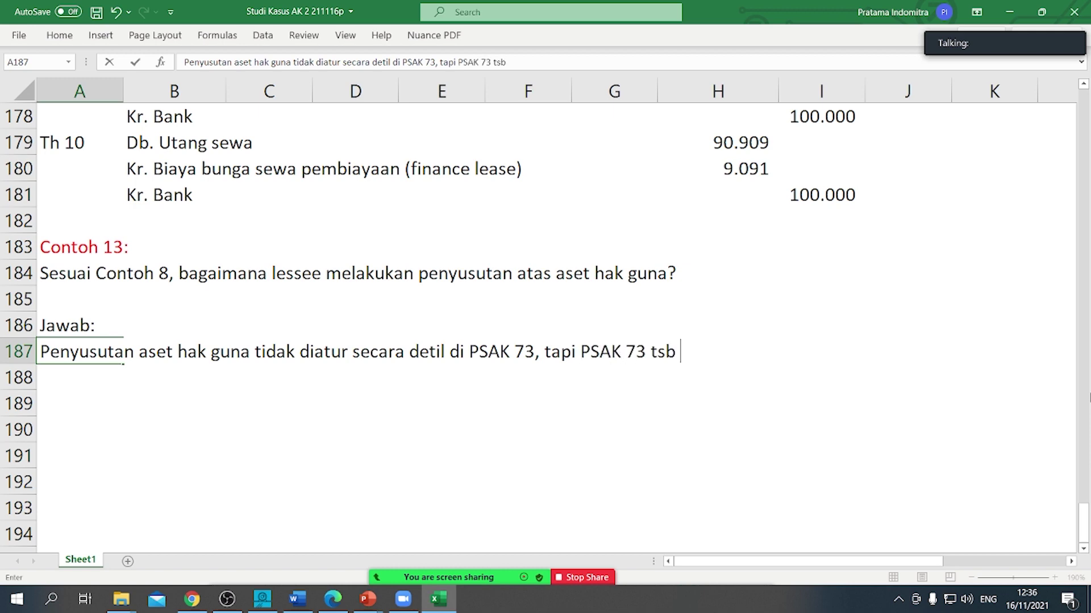
pyautogui.write('menegaskan ab')
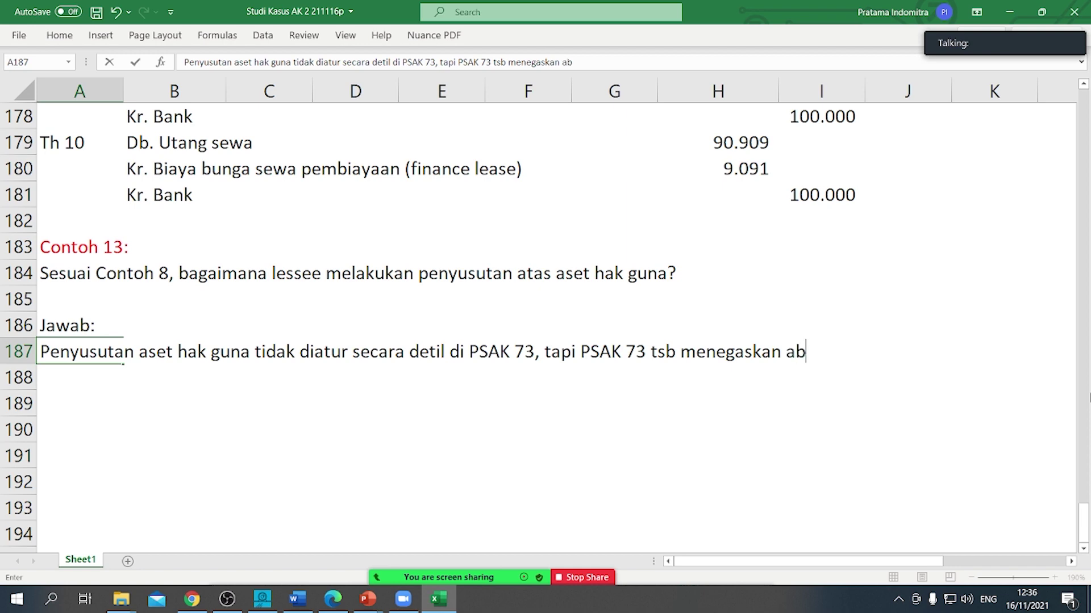
pyautogui.press('BackSpace')
pyautogui.press('BackSpace')
pyautogui.write('bahwa a')
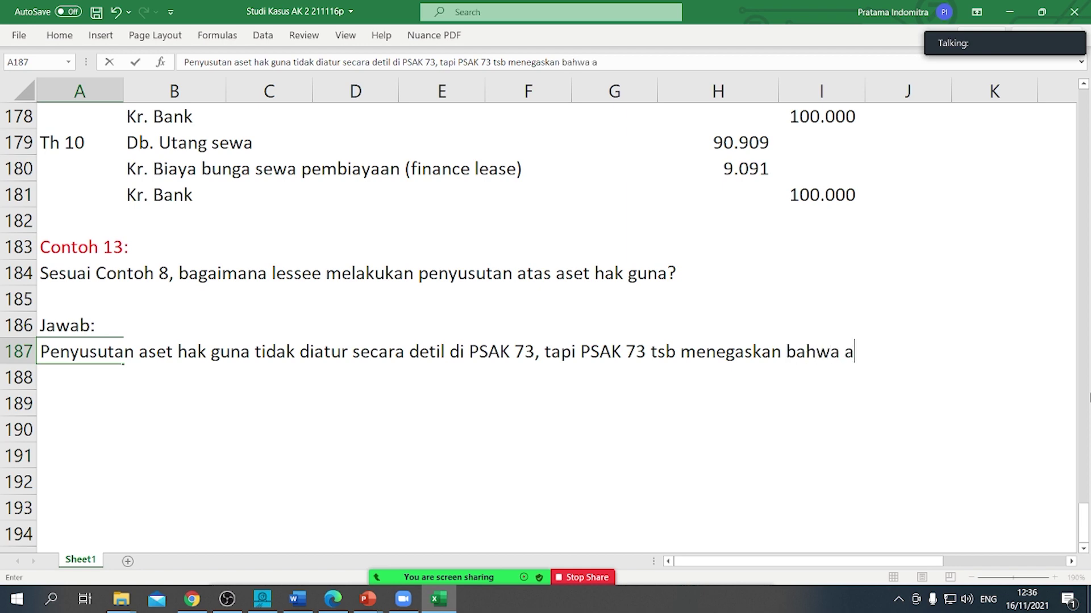
pyautogui.write('cuannya')
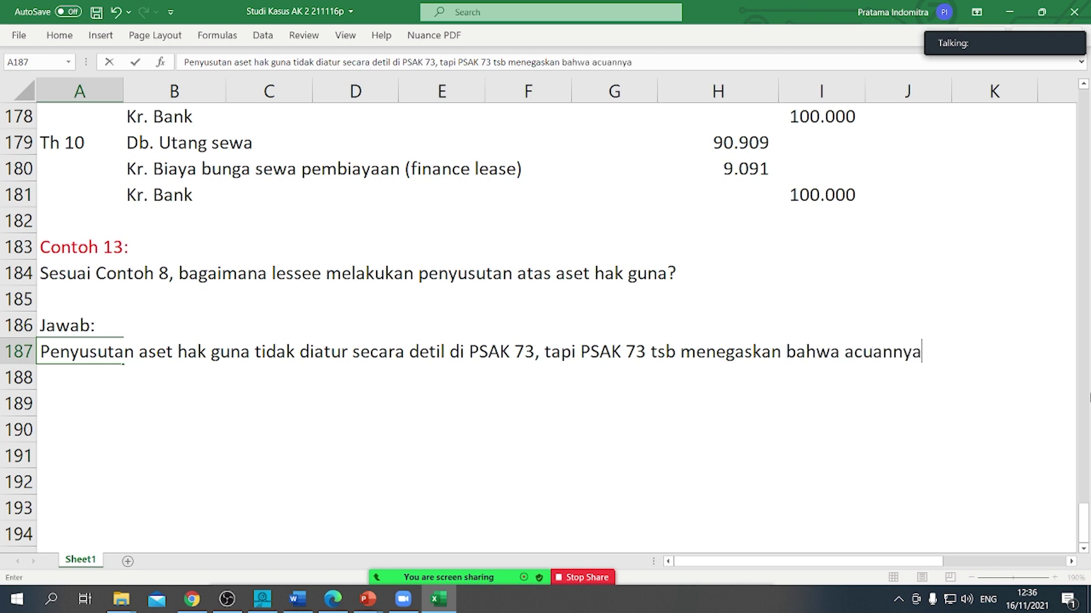
pyautogui.press('BackSpace')
pyautogui.press('BackSpace')
pyautogui.press('BackSpace')
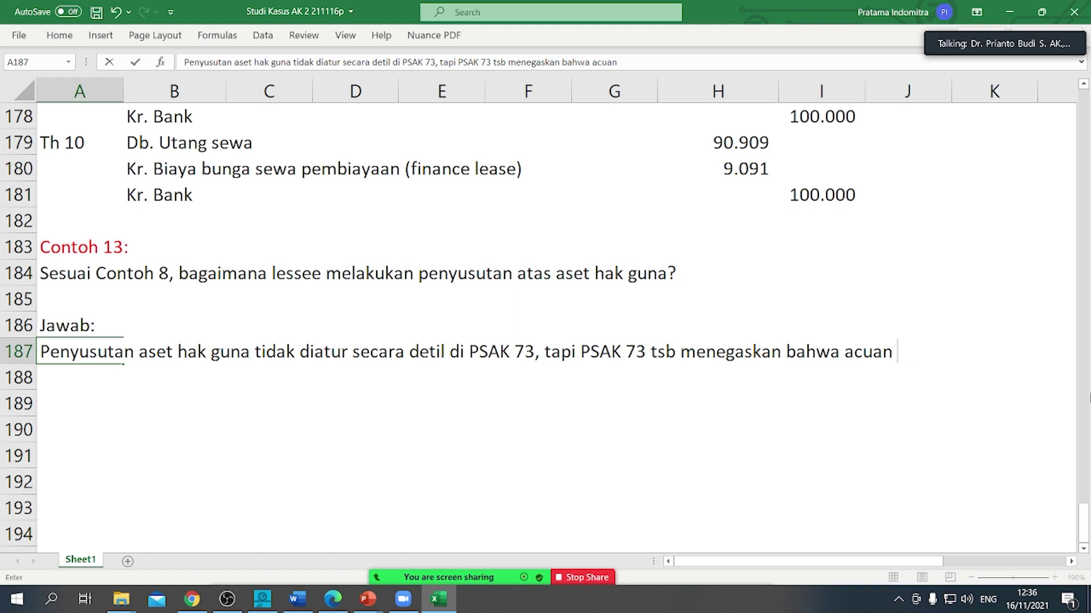
# Step: Finish the A187 line with "penyusutan (subse-", ending on the hyphenated word break
pyautogui.write('penyus')
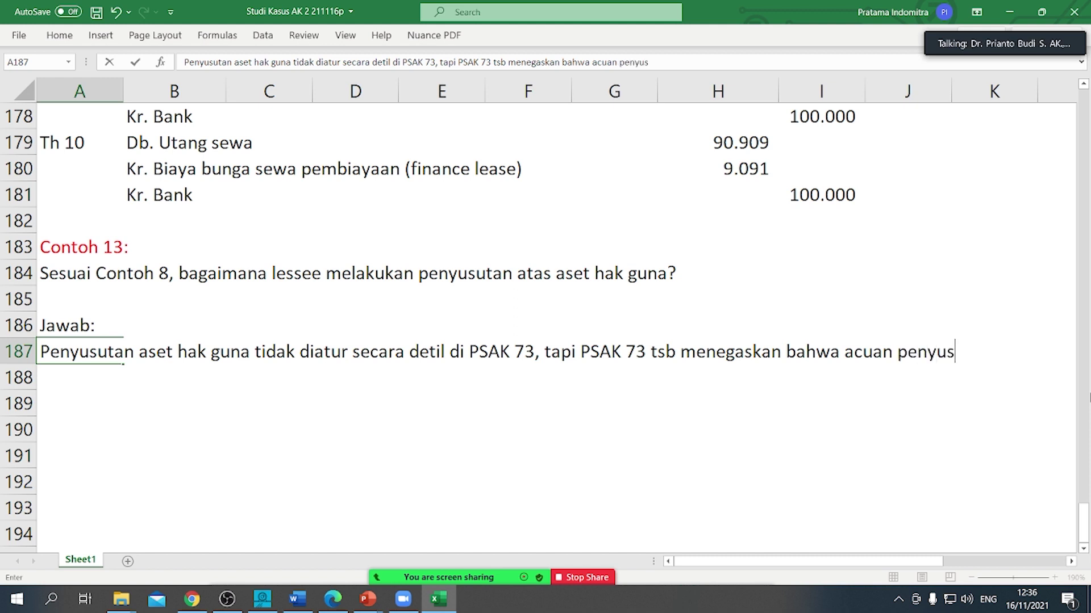
pyautogui.write('utan (')
pyautogui.press('Return')
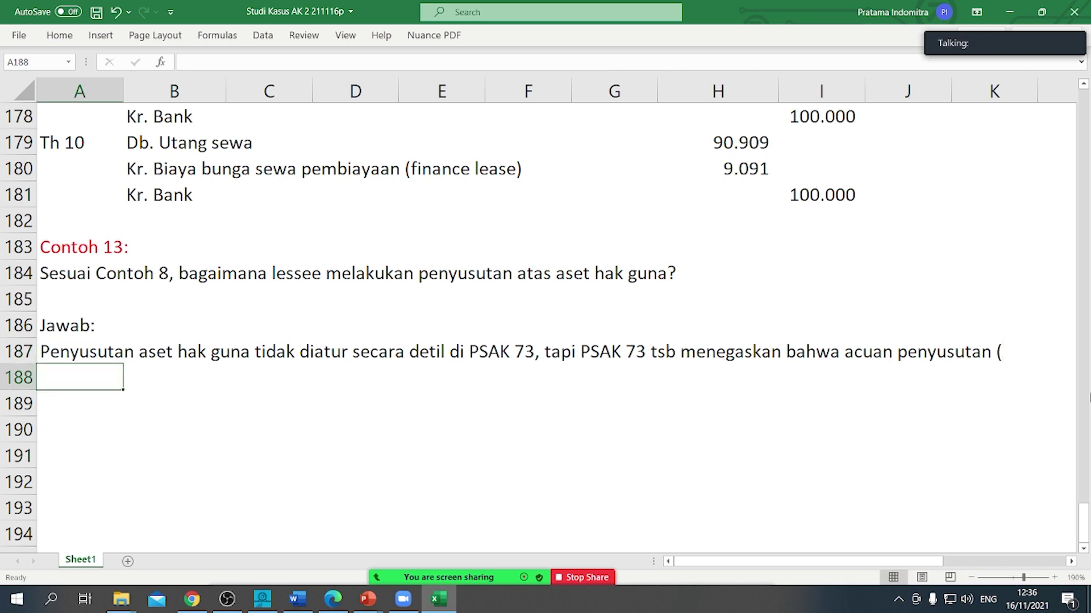
pyautogui.doubleClick(90, 358)
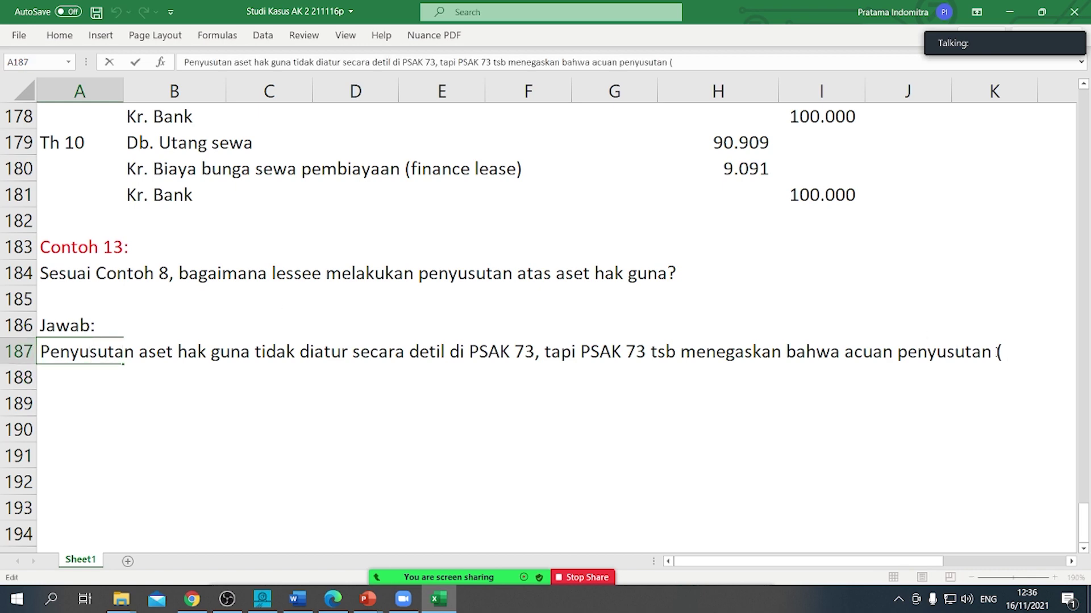
pyautogui.write('subse-')
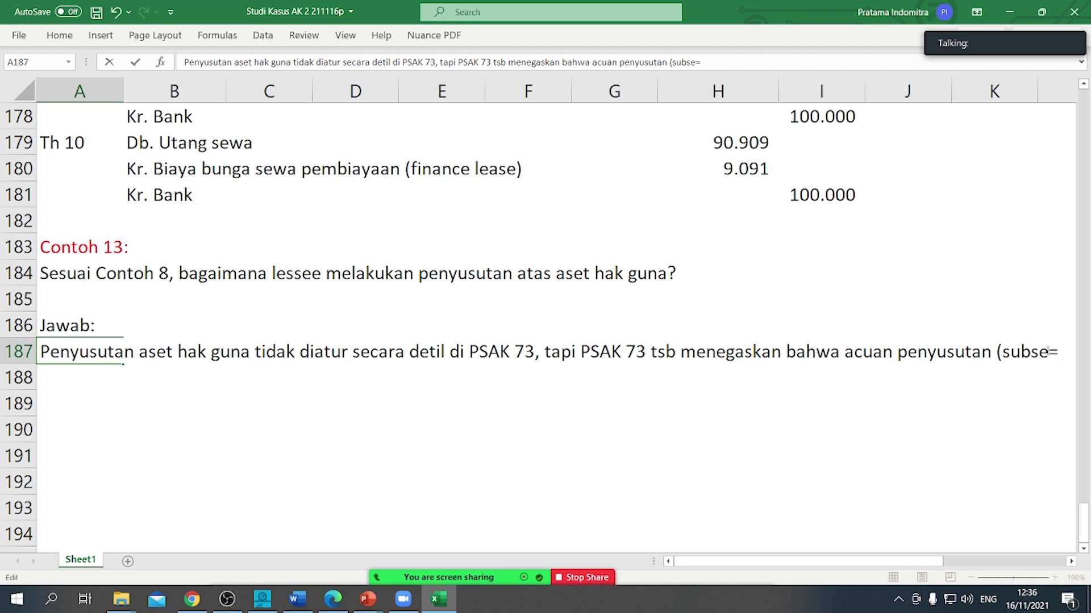
pyautogui.press('Return')
# Step: Start the second answer line in A188 with "quent measurement"
pyautogui.write('w')
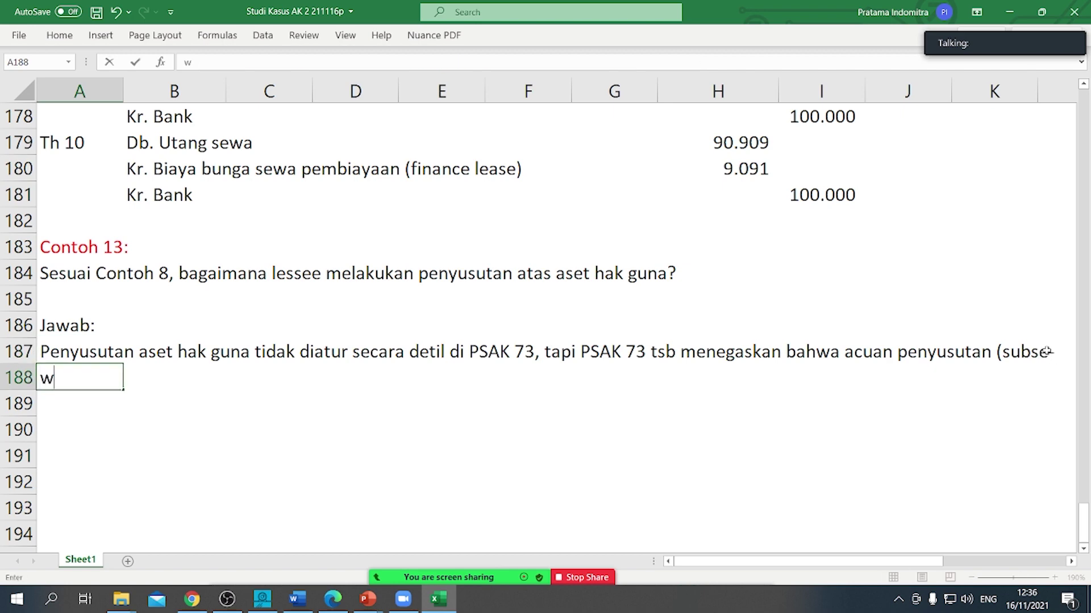
pyautogui.press('BackSpace')
pyautogui.write('quent meas')
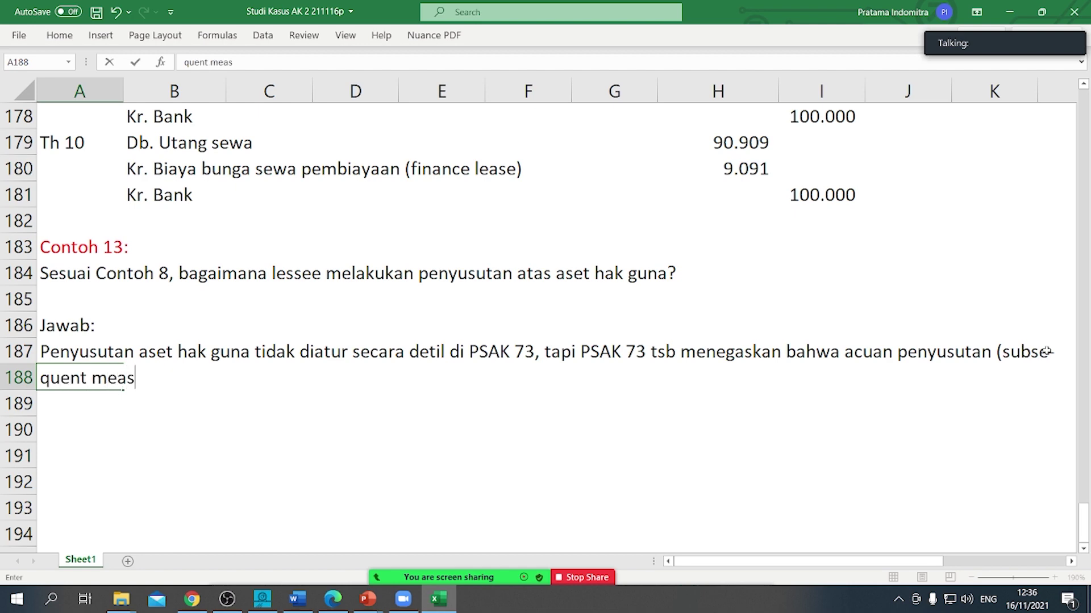
pyautogui.write('uree')
pyautogui.press('BackSpace')
pyautogui.write('m')
pyautogui.write('nt')
pyautogui.press('BackSpace')
pyautogui.press('BackSpace')
pyautogui.write('nt')
pyautogui.press('BackSpace')
pyautogui.press('BackSpace')
pyautogui.write('ent ')
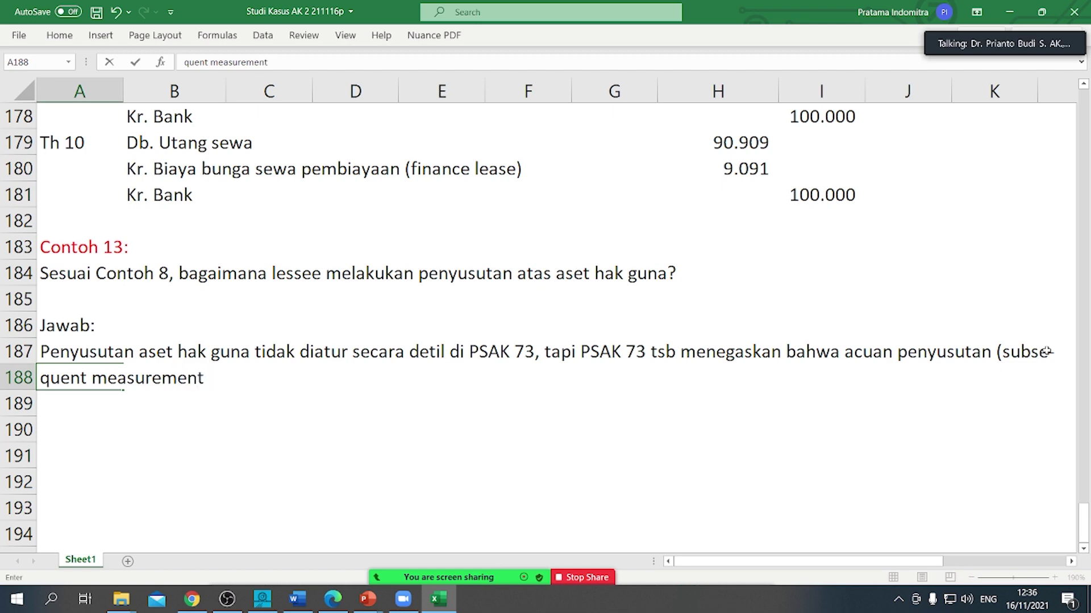
# Step: Complete the parenthetical phrase in A188 with "after initial recognition)"
pyautogui.write('after initial ')
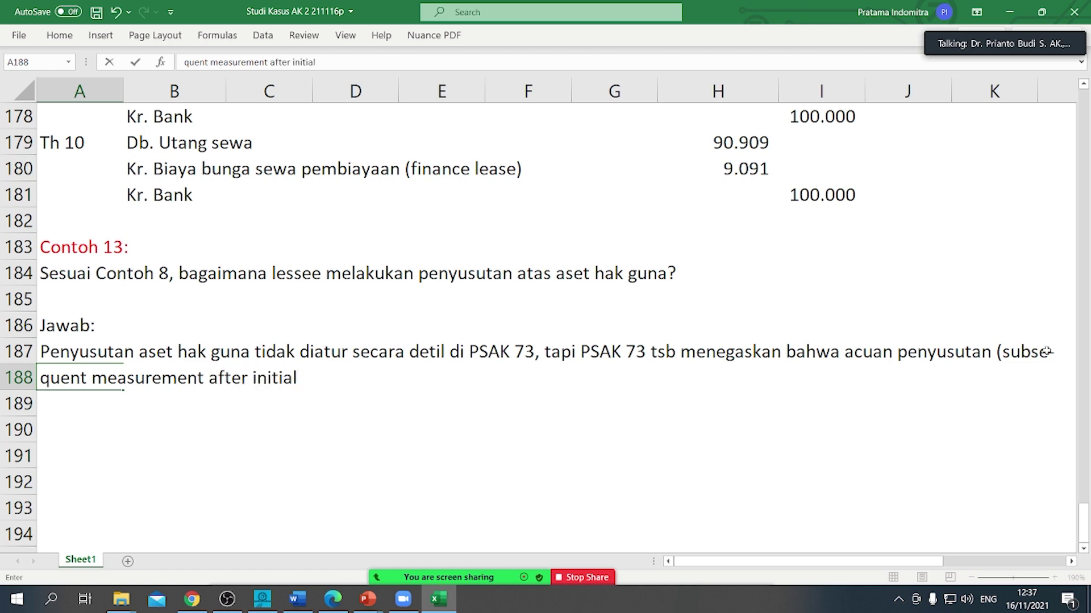
pyautogui.write('recog')
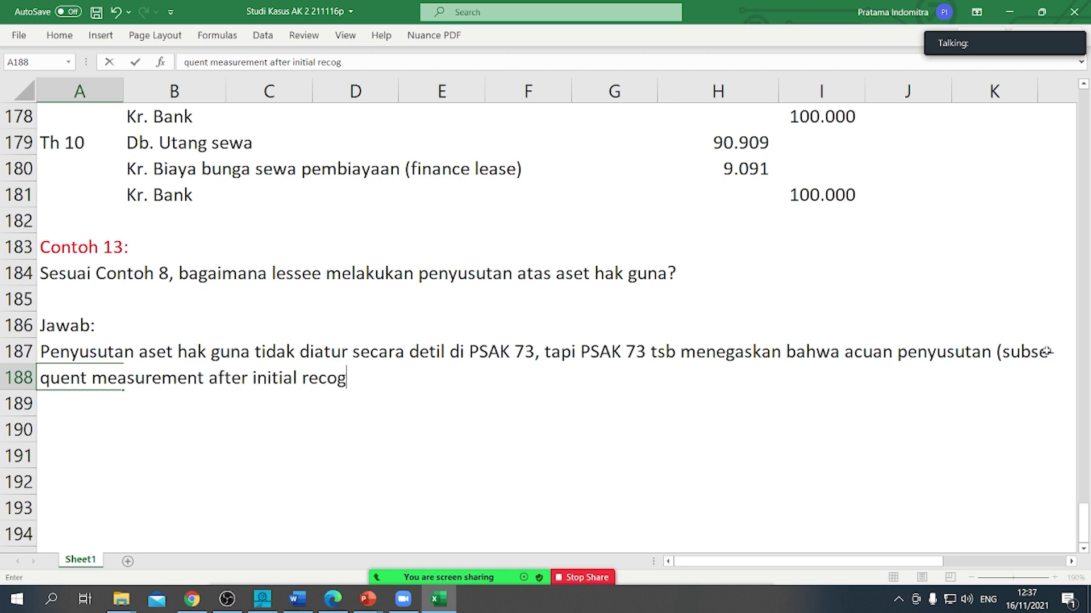
pyautogui.write('nition)')
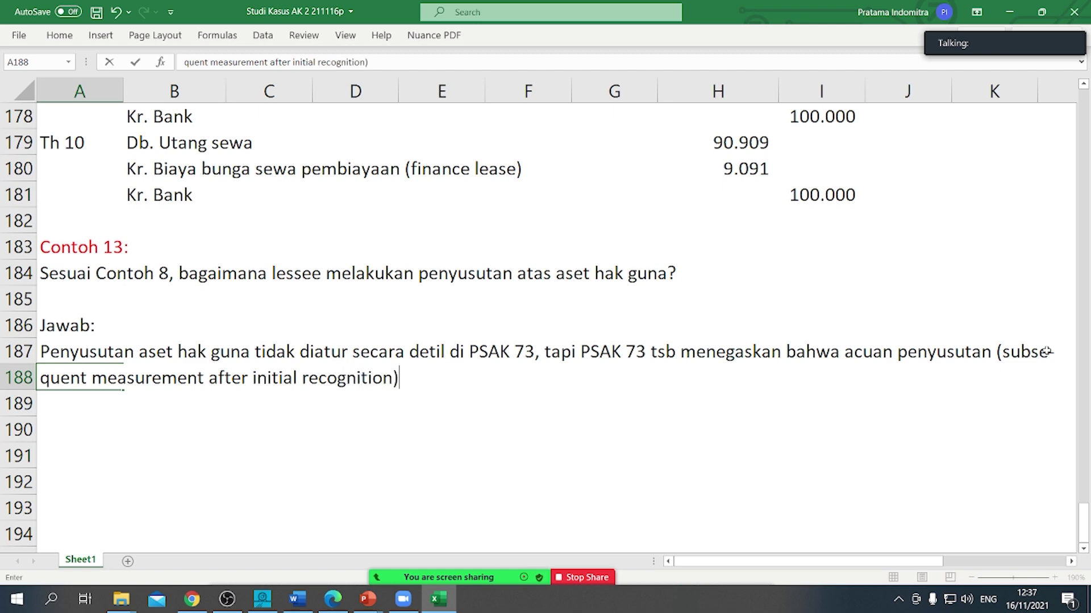
pyautogui.press('Return')
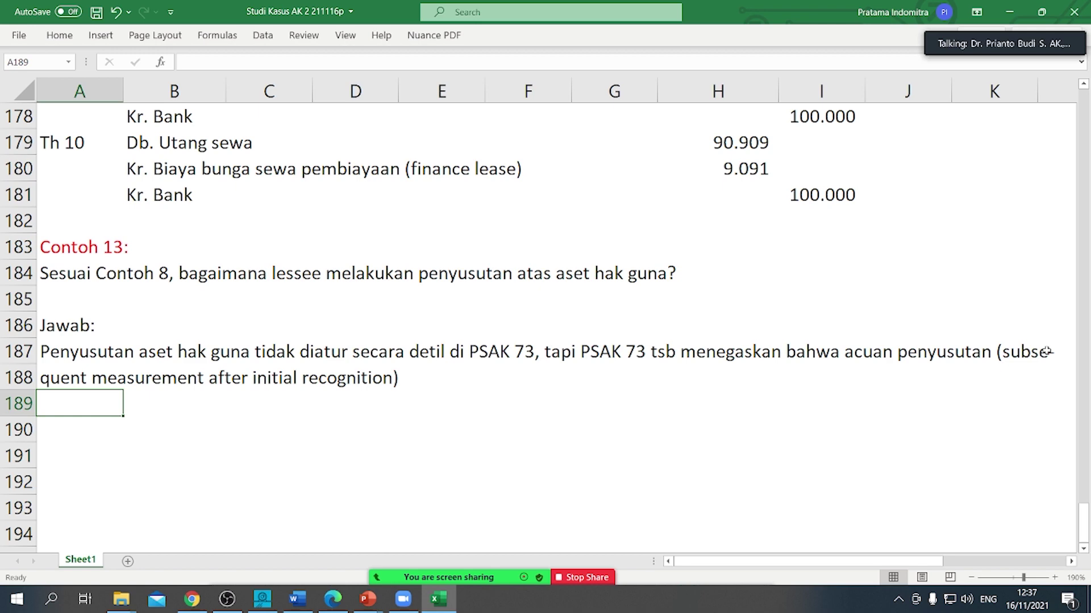
# Step: Append "adalah PSAK 16 Aset Tetap. Misalnya," to the existing text in A188
pyautogui.click(68, 378)
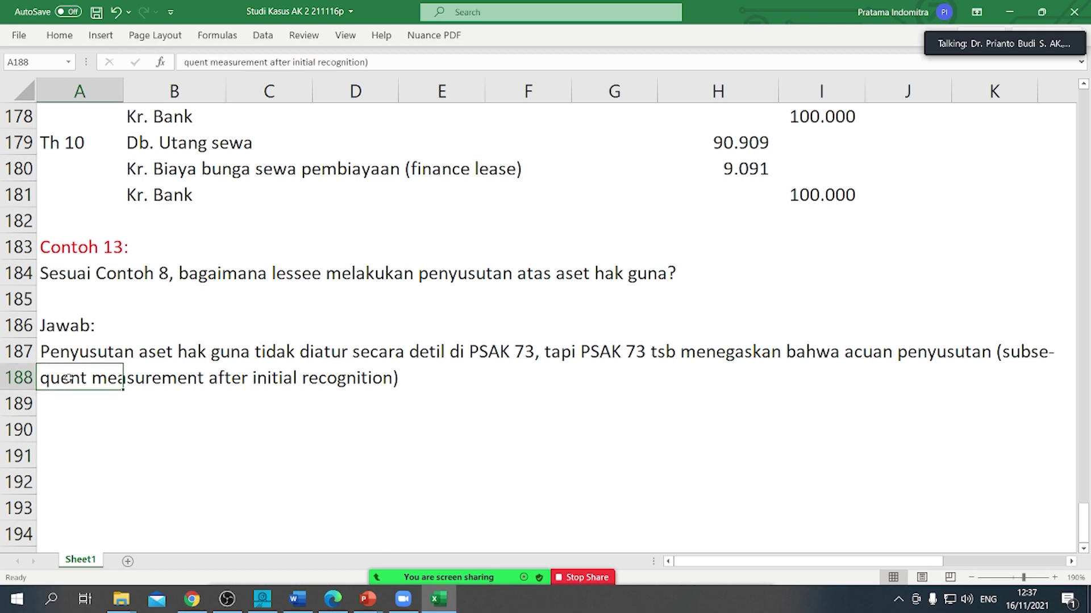
pyautogui.doubleClick(68, 378)
pyautogui.click(418, 373)
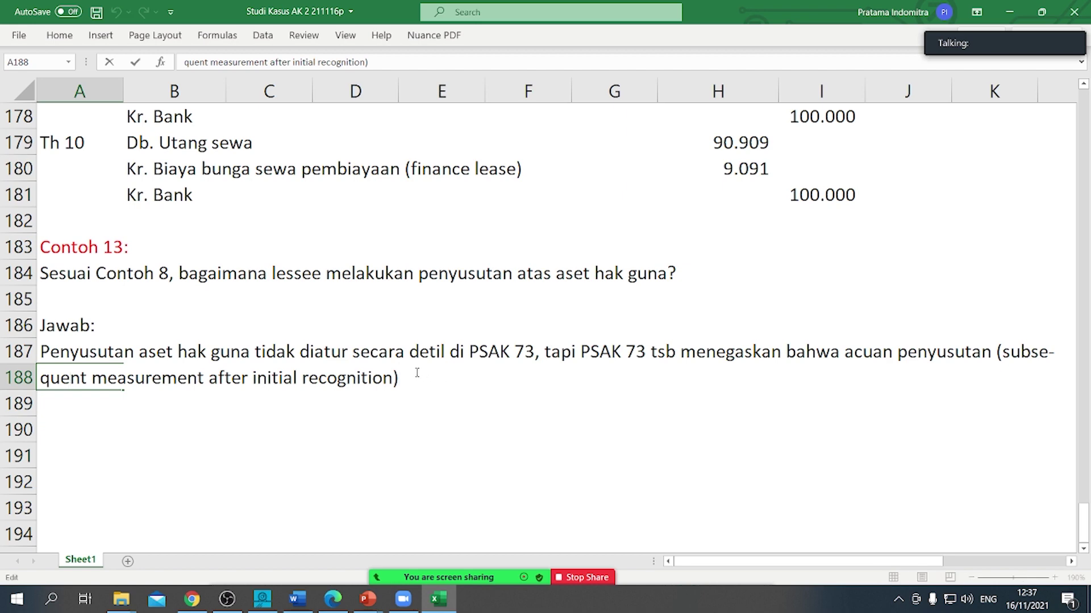
pyautogui.write('adalah PS')
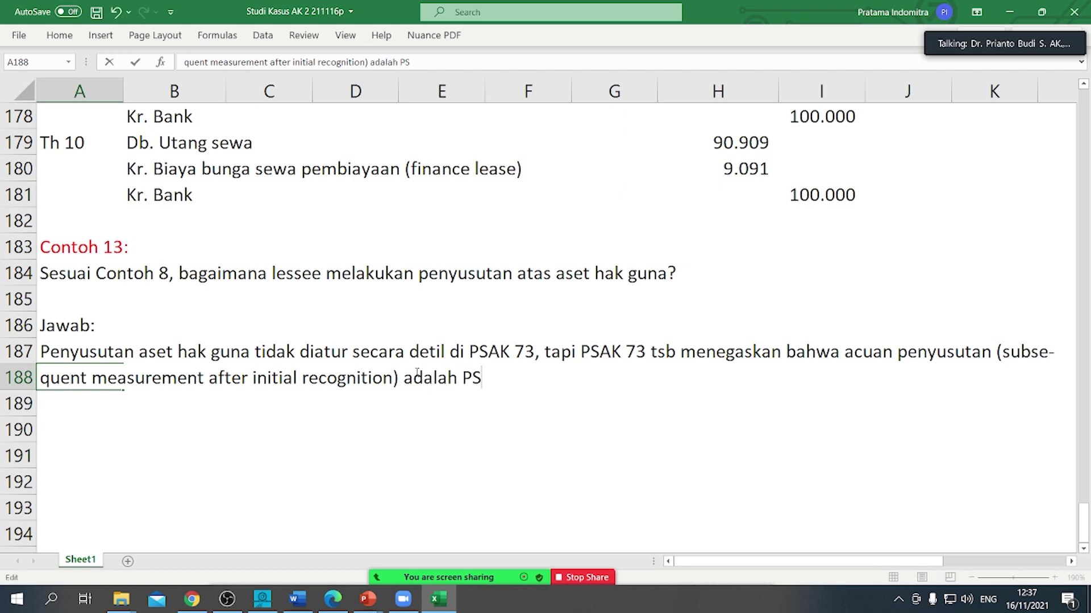
pyautogui.write('AK 16 A')
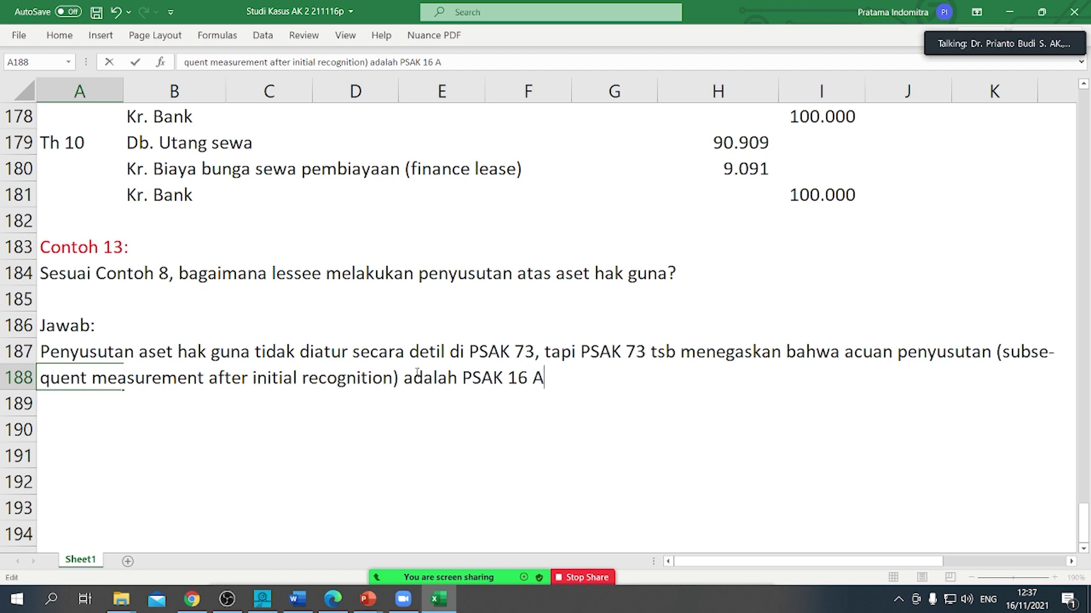
pyautogui.write('set T eta')
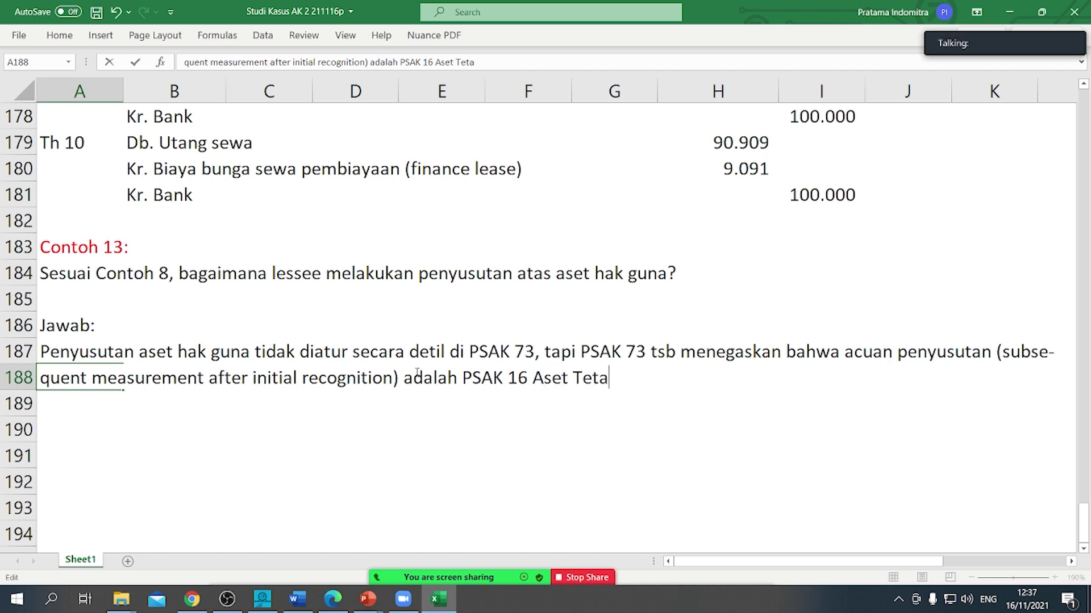
pyautogui.write('p. Misalnya, ')
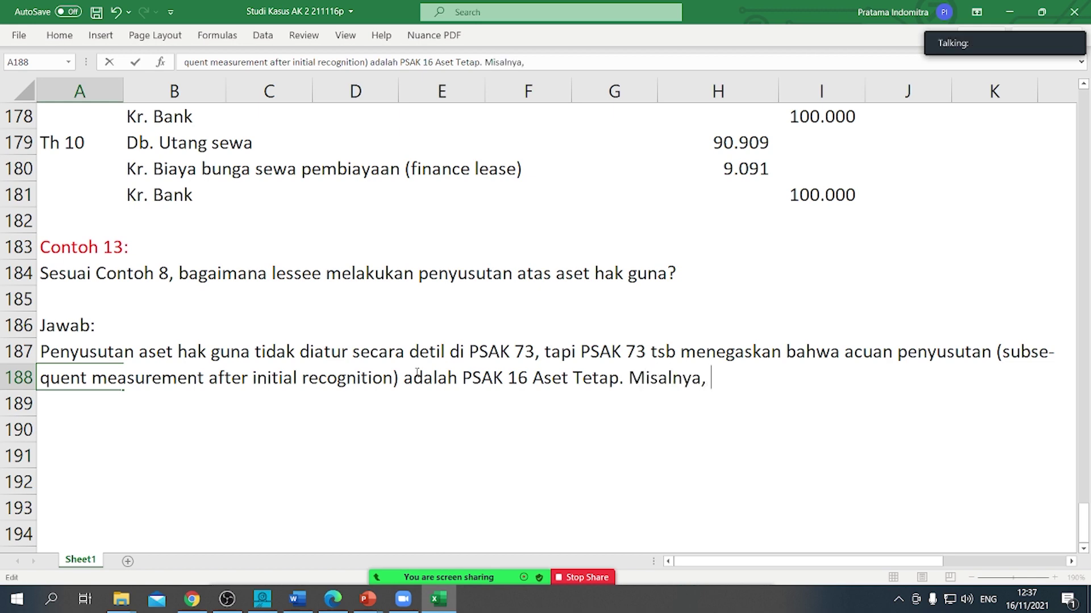
# Step: Finish the A188 line with "lessee menyusutkan aset hak guna pesawat"
pyautogui.write('lesee')
pyautogui.press('BackSpace')
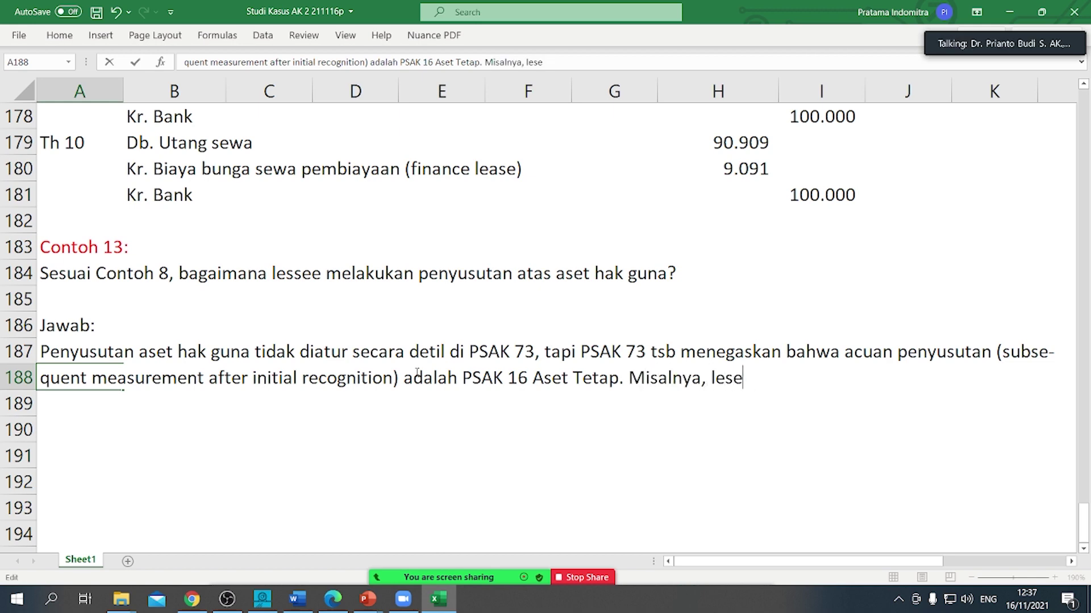
pyautogui.press('BackSpace')
pyautogui.write('see men')
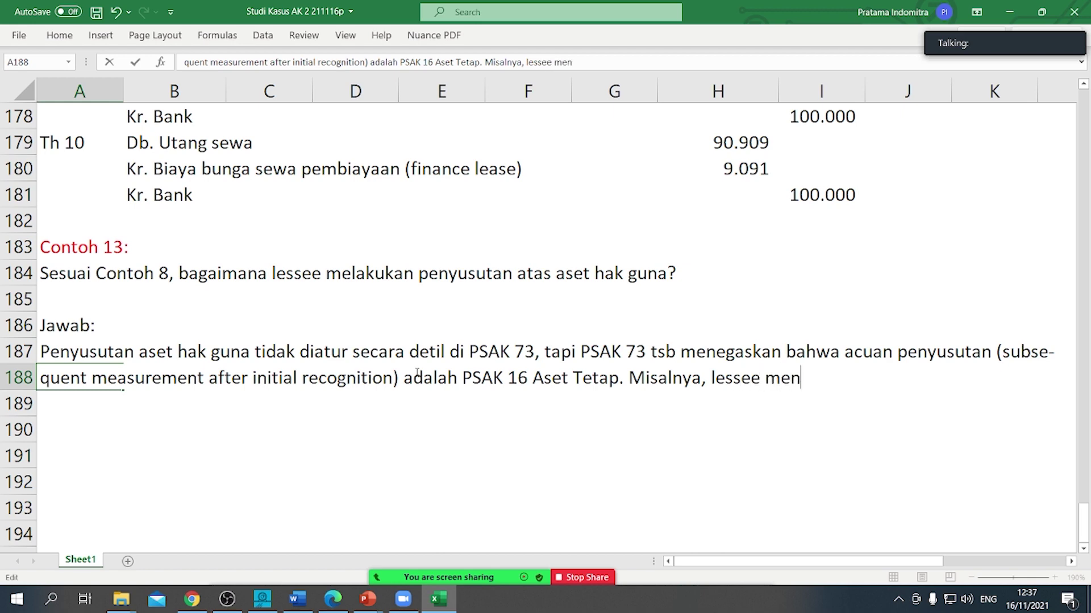
pyautogui.write('yusutkan as')
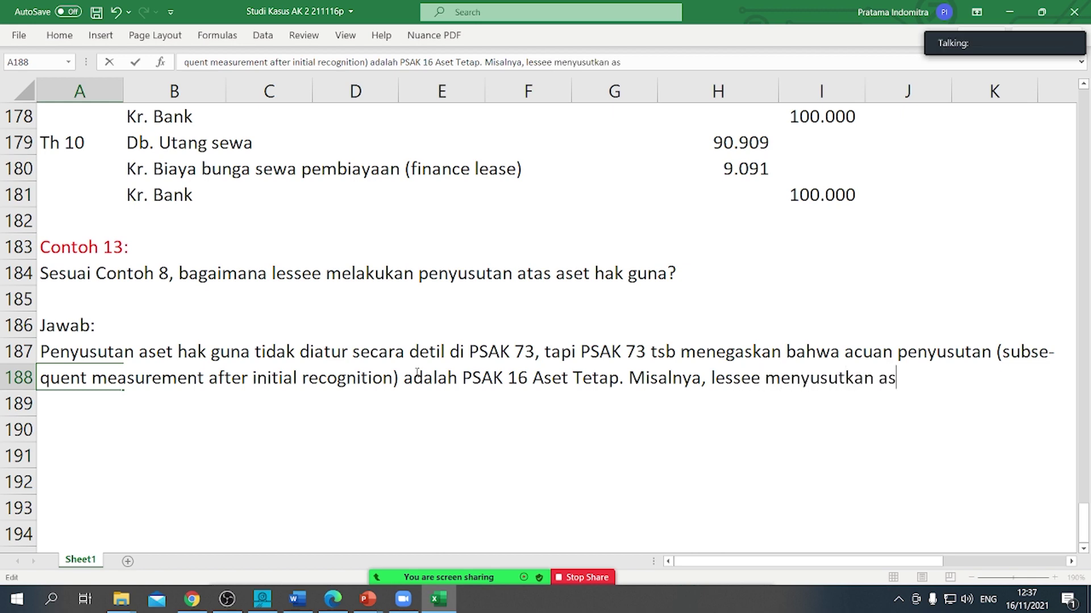
pyautogui.write('et hak g')
pyautogui.press('BackSpace')
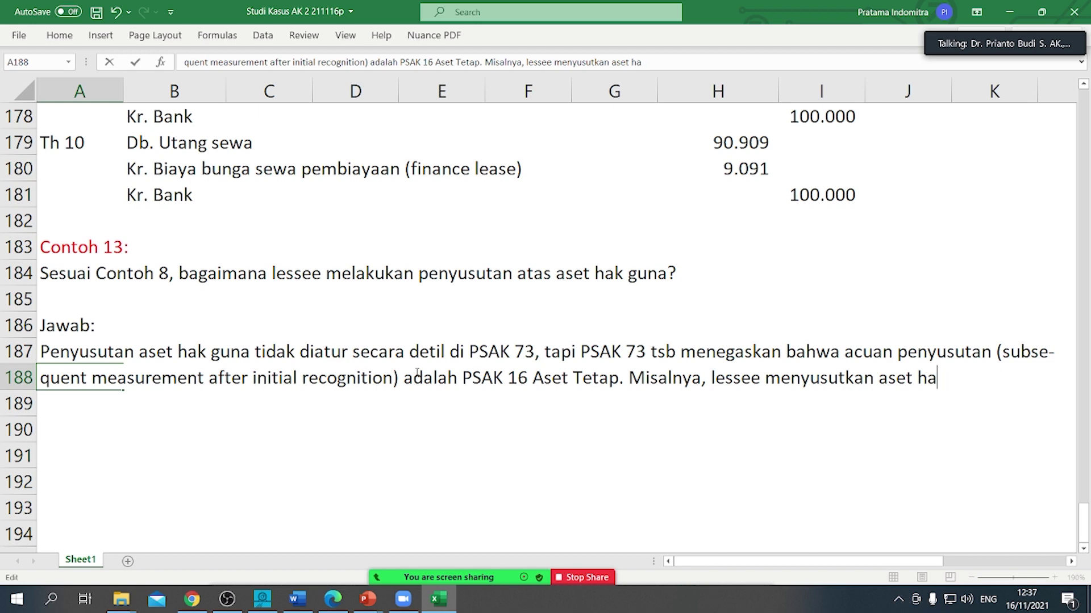
pyautogui.write('k guna pesawat')
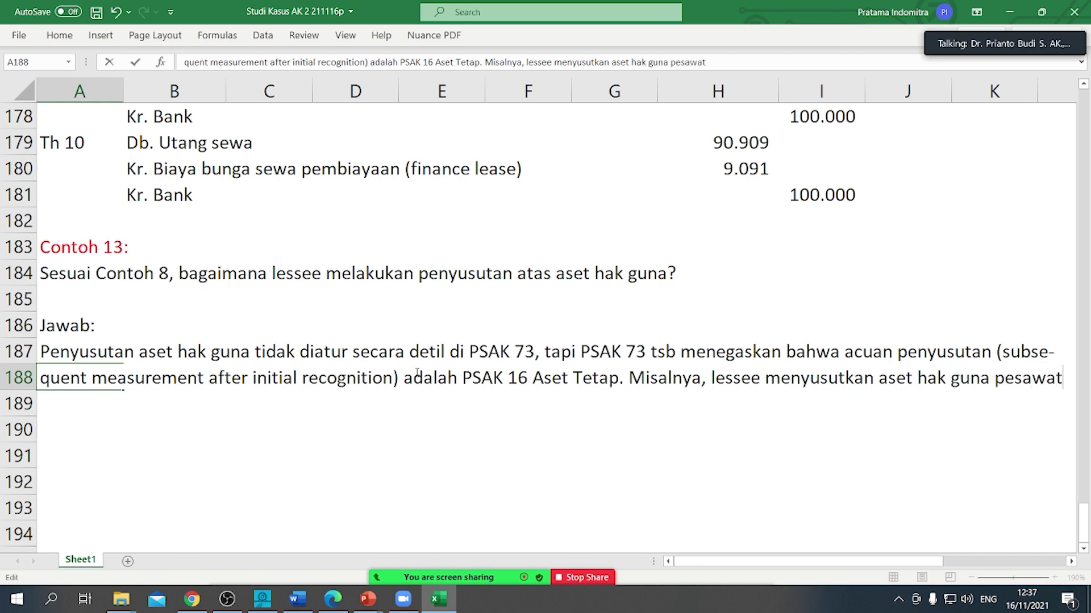
pyautogui.press('Return')
# Step: Enter "selama 10% (SLM) tanpa nilai residu:" as the third answer line in A189
pyautogui.write('se')
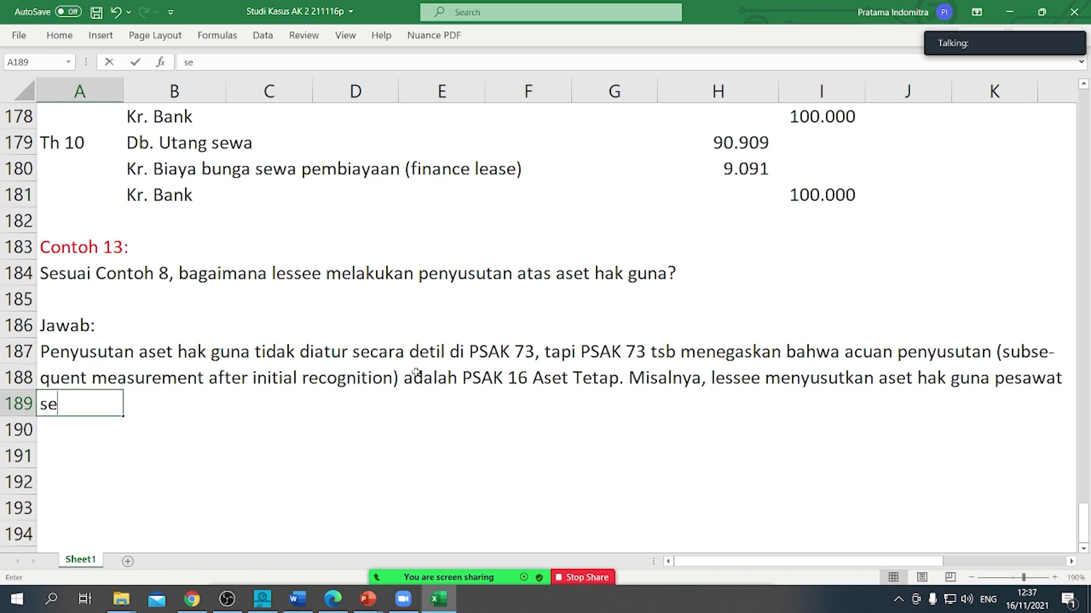
pyautogui.write('lama 10% tran')
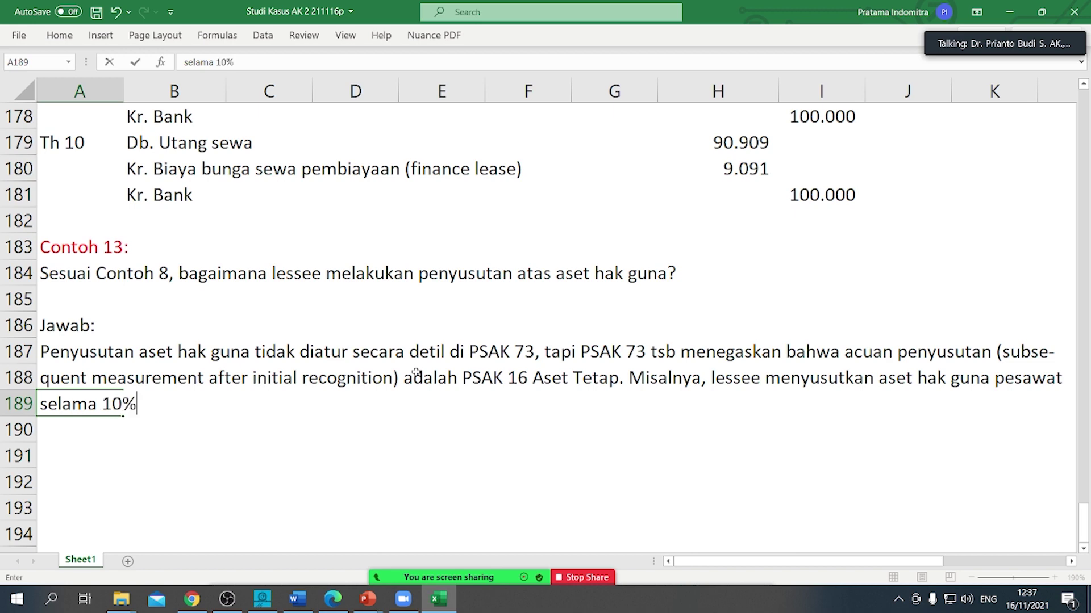
pyautogui.press('BackSpace')
pyautogui.press('BackSpace')
pyautogui.press('BackSpace')
pyautogui.press('BackSpace')
pyautogui.write('(SLM) ta')
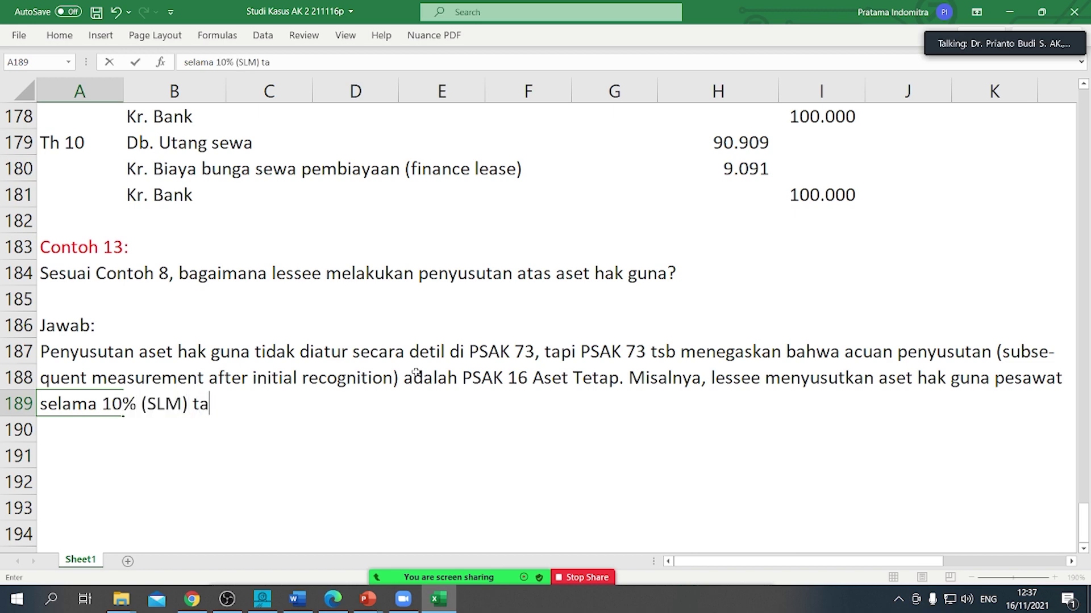
pyautogui.write('npa nilai residu:')
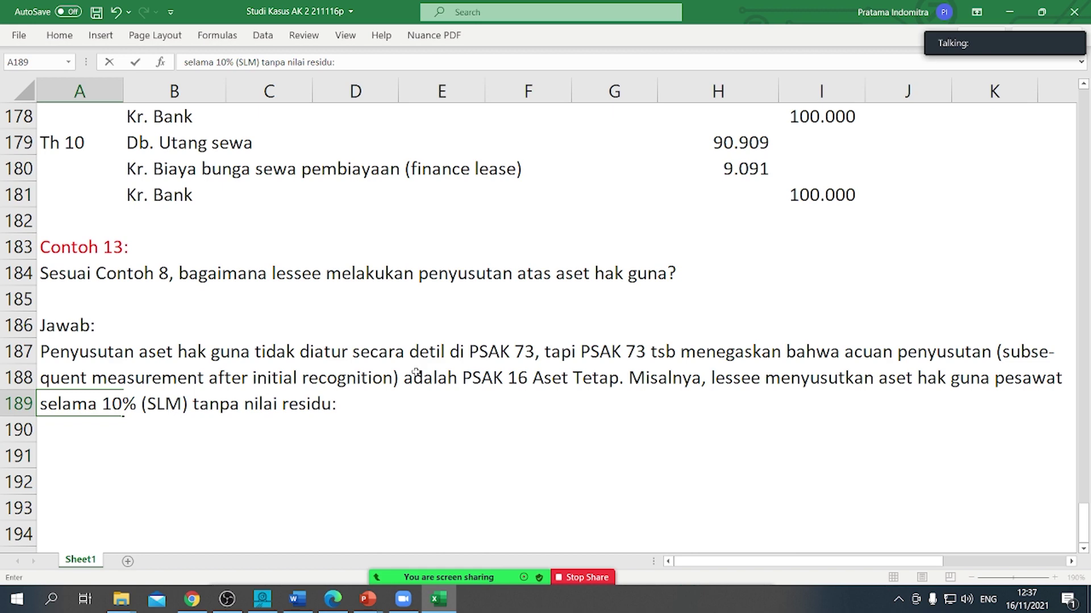
pyautogui.press('Return')
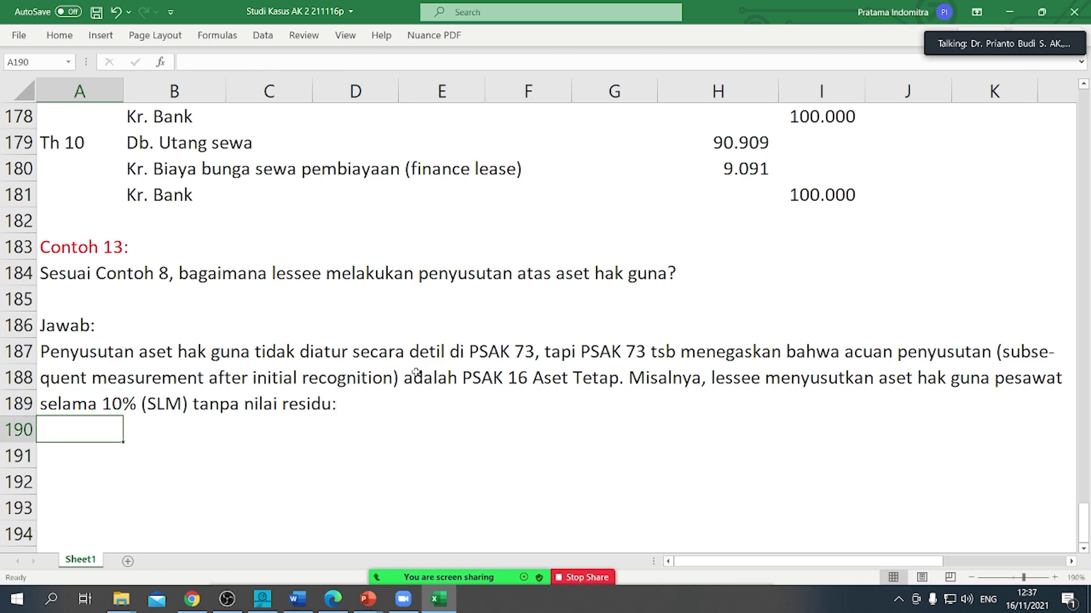
# Step: Examine the opening Saldo Utang in E140 and the right-of-use asset debit entry in row 114
pyautogui.scroll(13, 415, 372)
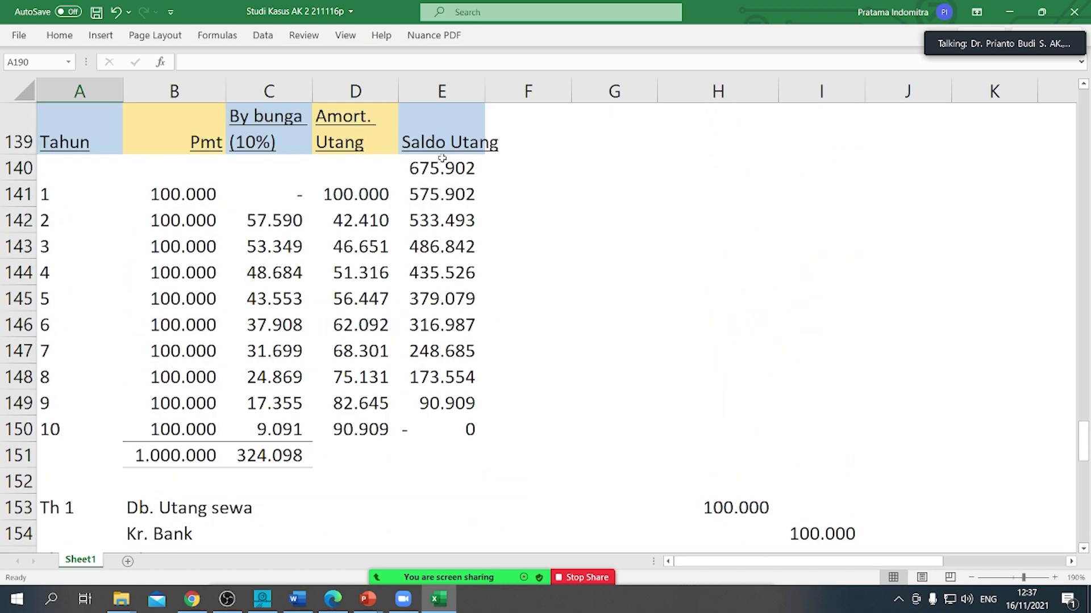
pyautogui.click(456, 171)
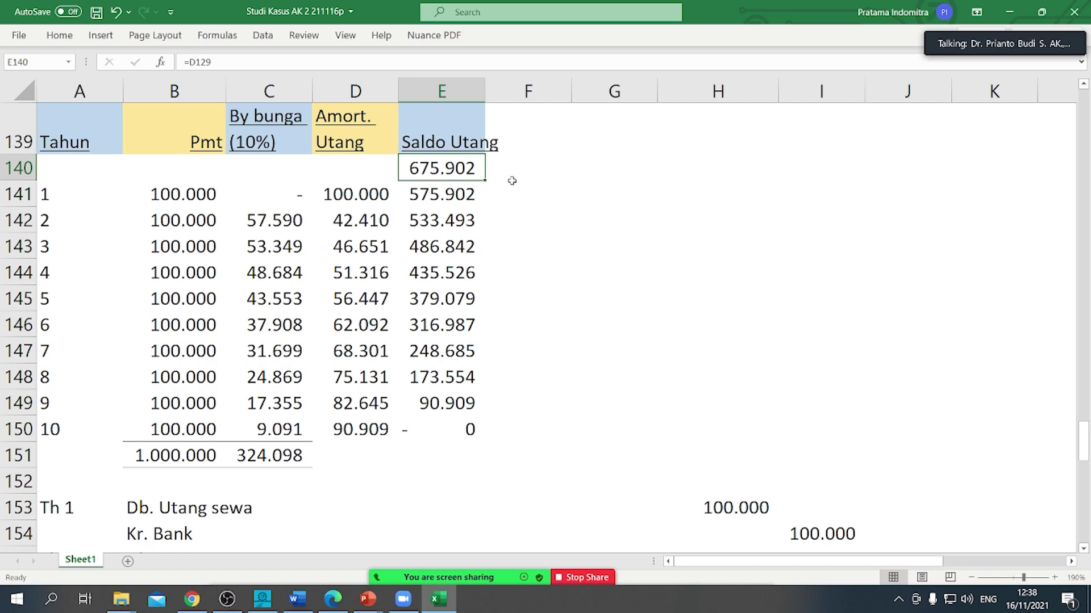
pyautogui.scroll(5, 513, 180)
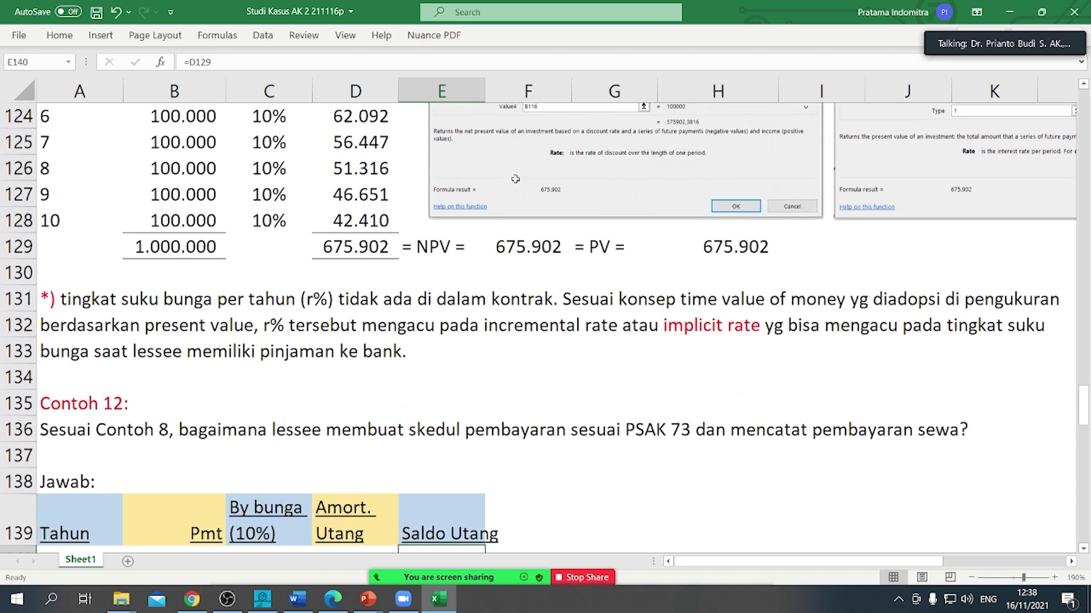
pyautogui.scroll(5, 515, 179)
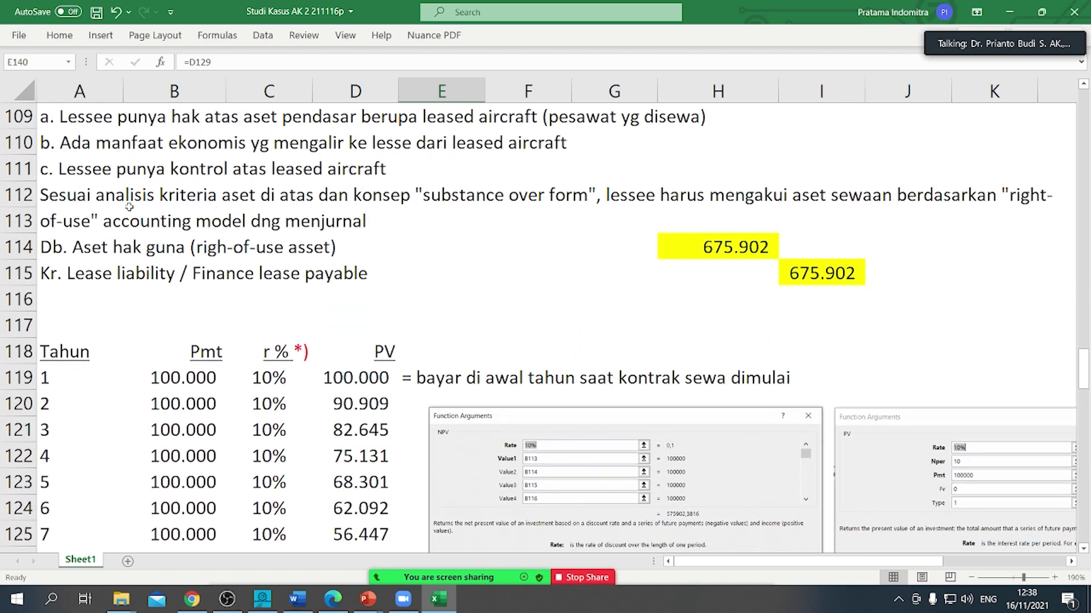
pyautogui.moveTo(80, 251); pyautogui.dragTo(744, 247)
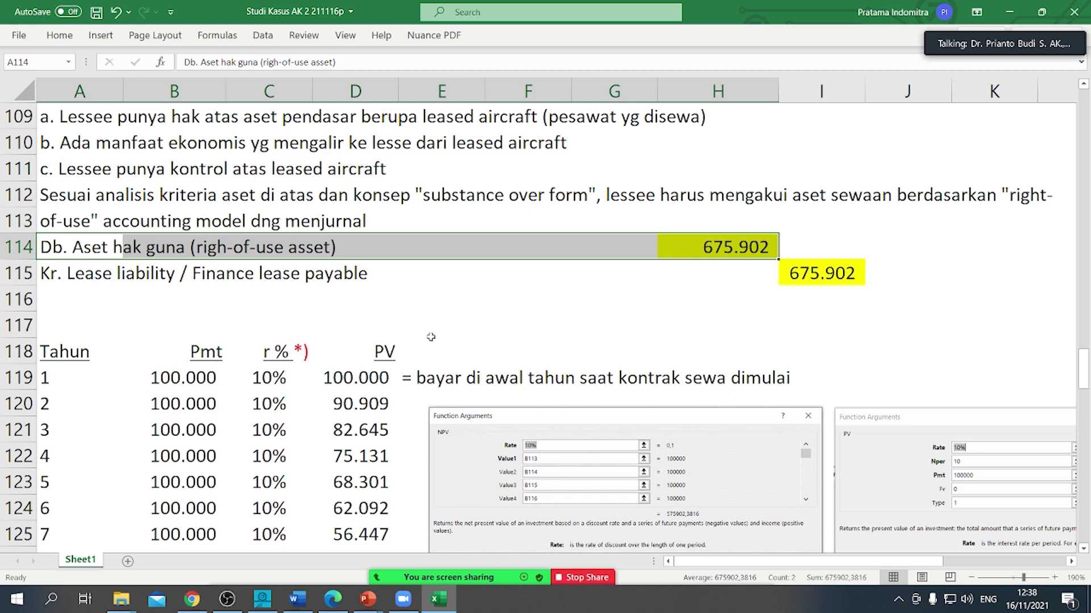
# Step: Enter "a. Dasar Penyusutan" in A190, below the Contoh 13 answer text
pyautogui.scroll(-13, 373, 315)
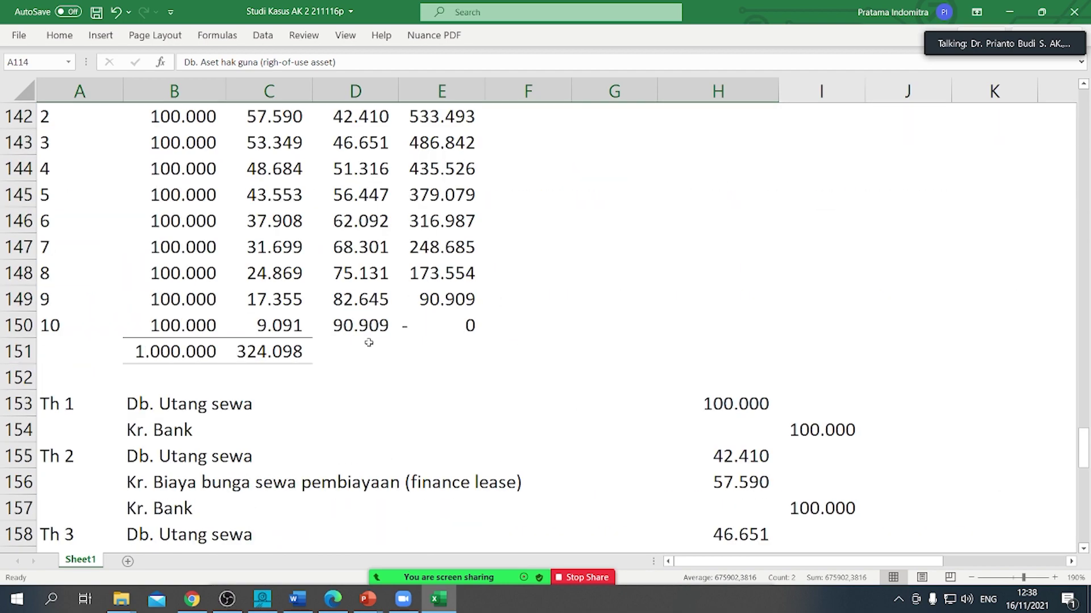
pyautogui.scroll(-4, 370, 343)
pyautogui.scroll(-4, 375, 342)
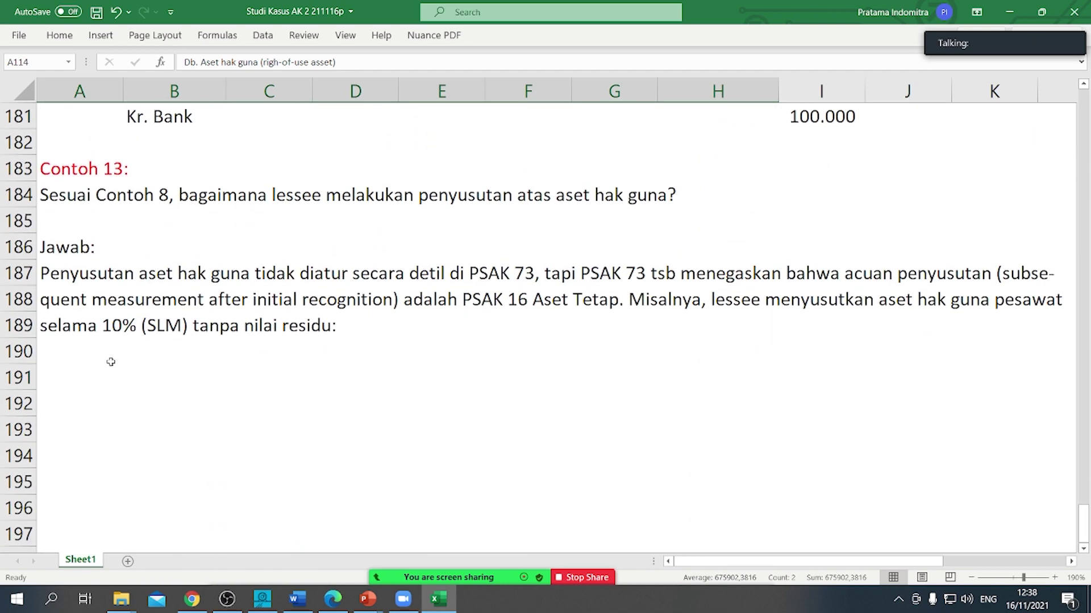
pyautogui.click(98, 357)
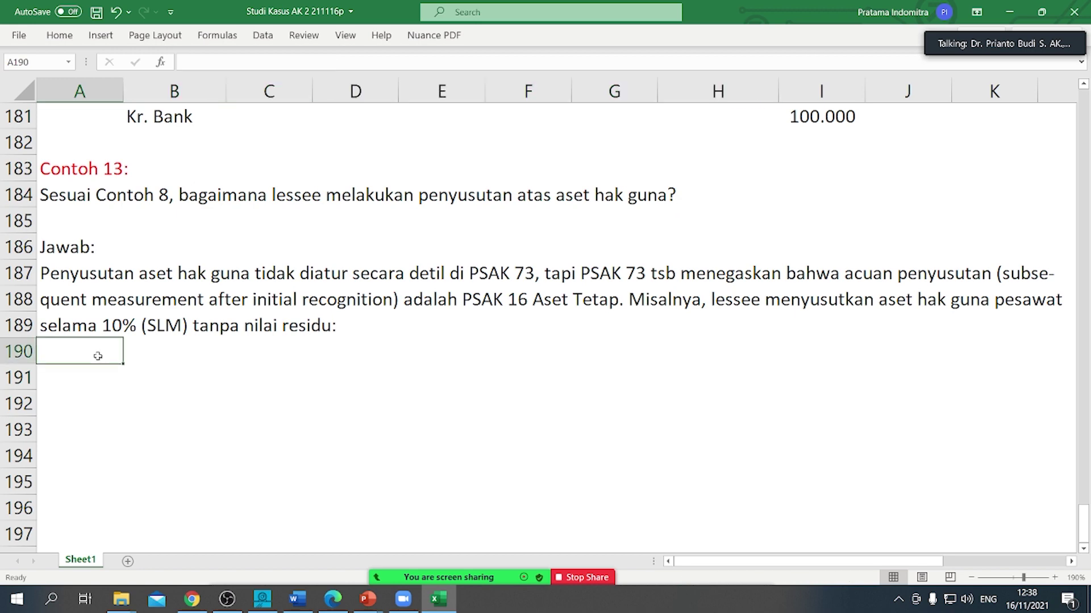
pyautogui.write('a.')
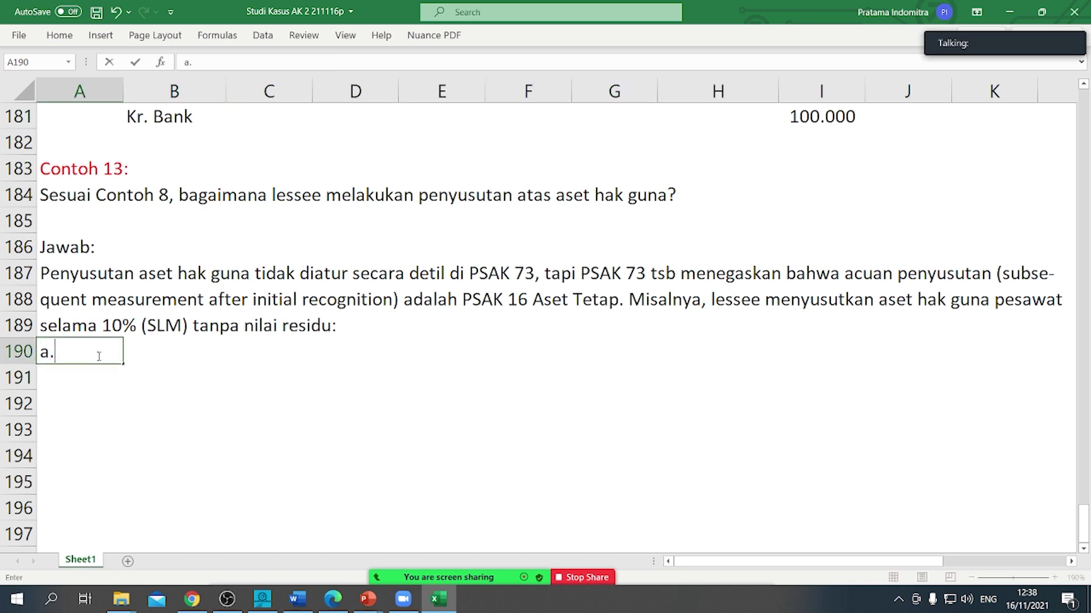
pyautogui.write(' Da')
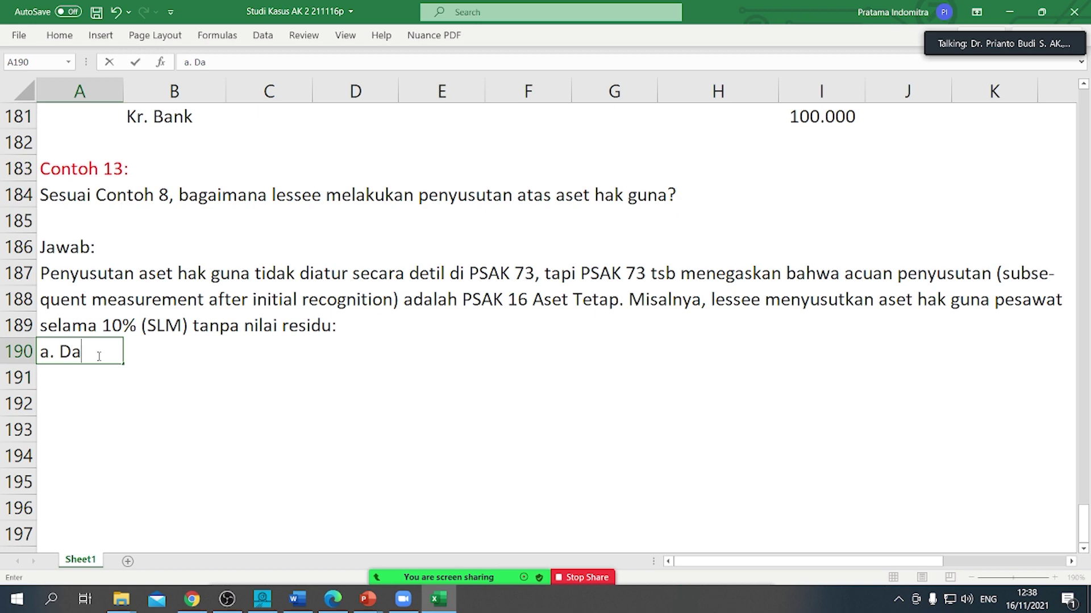
pyautogui.write('sar Penyusutan')
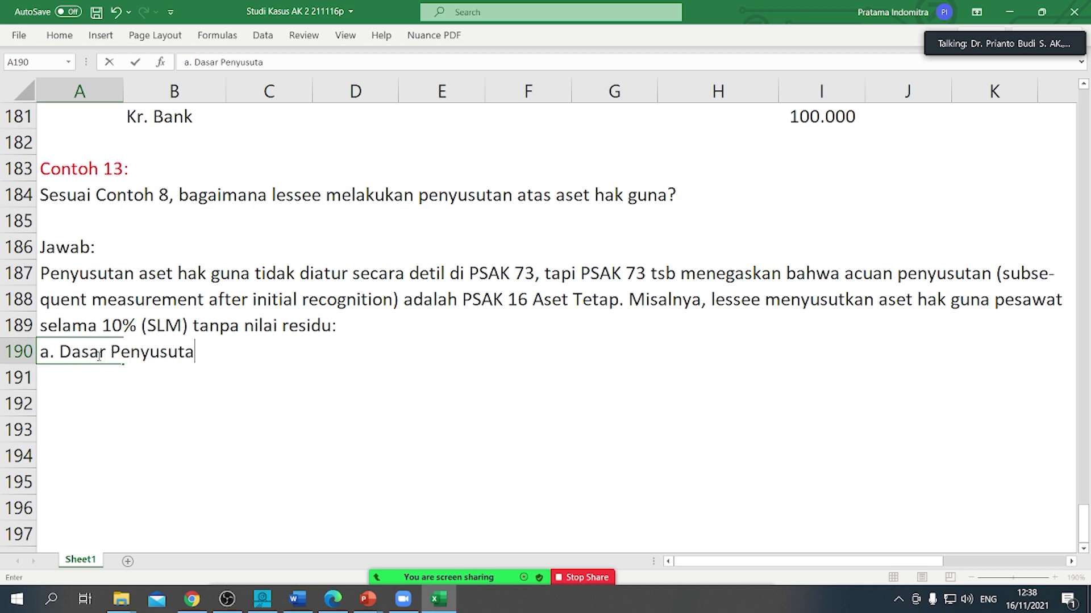
# Step: Link H190 to the opening Saldo Utang with the formula =E140 as the depreciation base
pyautogui.press('Right')
pyautogui.press('Right')
pyautogui.press('Right')
pyautogui.press('Right')
pyautogui.press('Right')
pyautogui.press('Right')
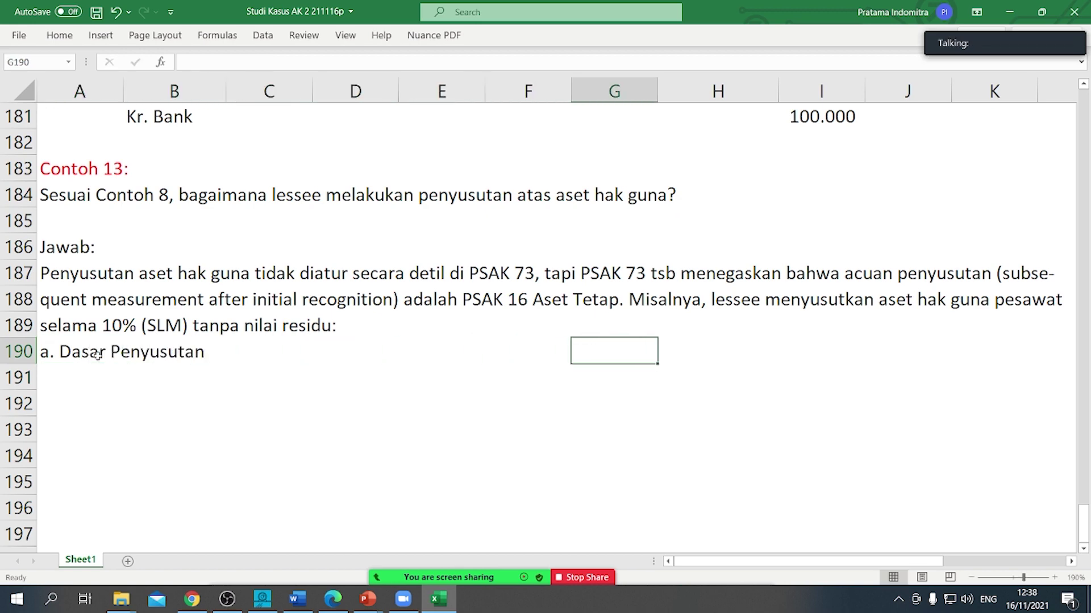
pyautogui.press('Right')
pyautogui.write('=')
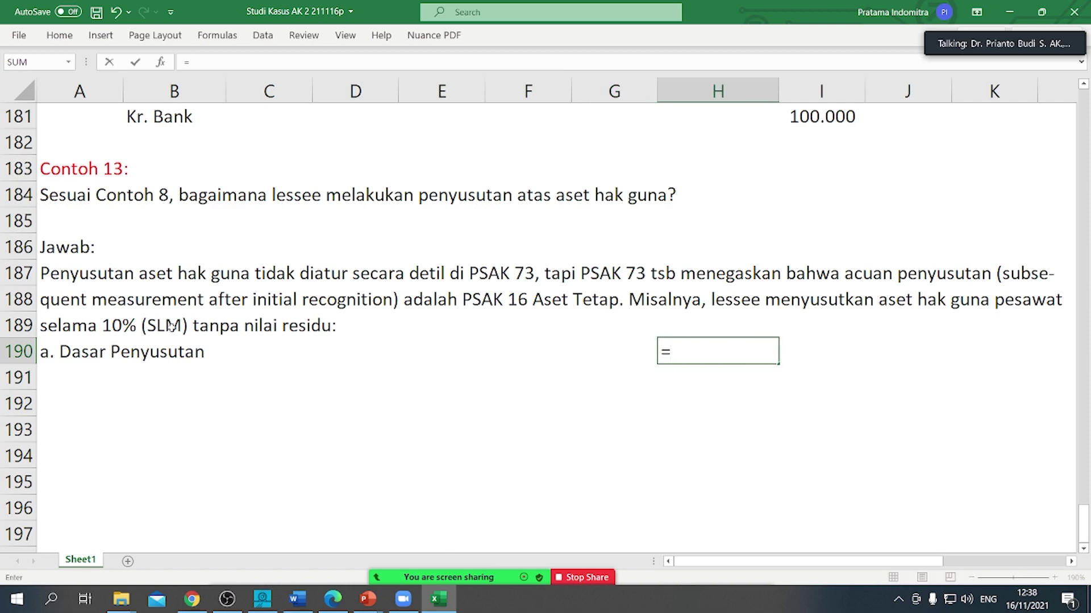
pyautogui.scroll(1, 390, 271)
pyautogui.scroll(8, 389, 272)
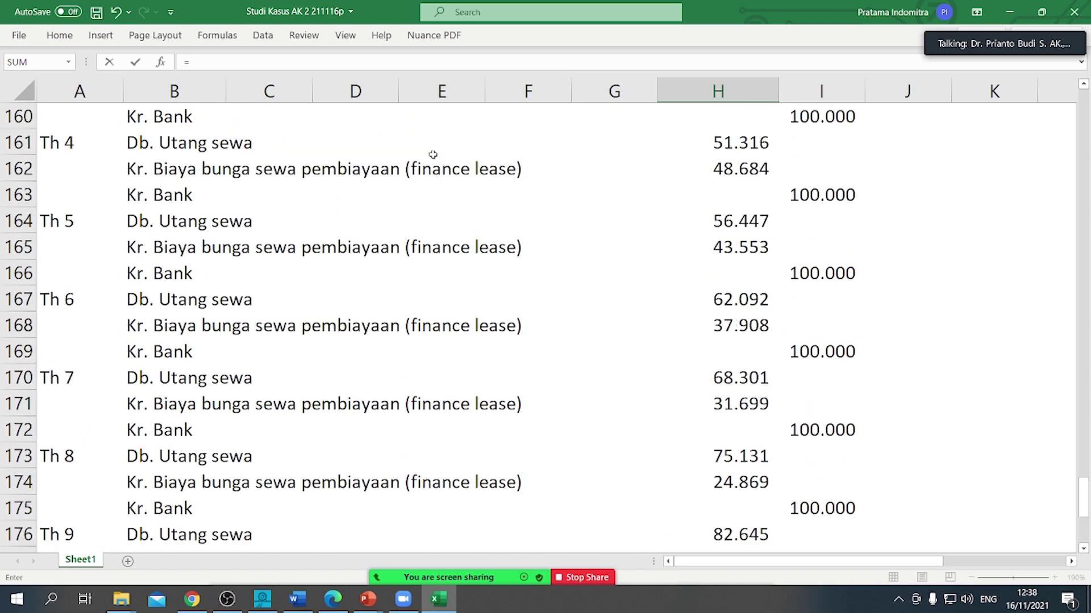
pyautogui.scroll(5, 621, 207)
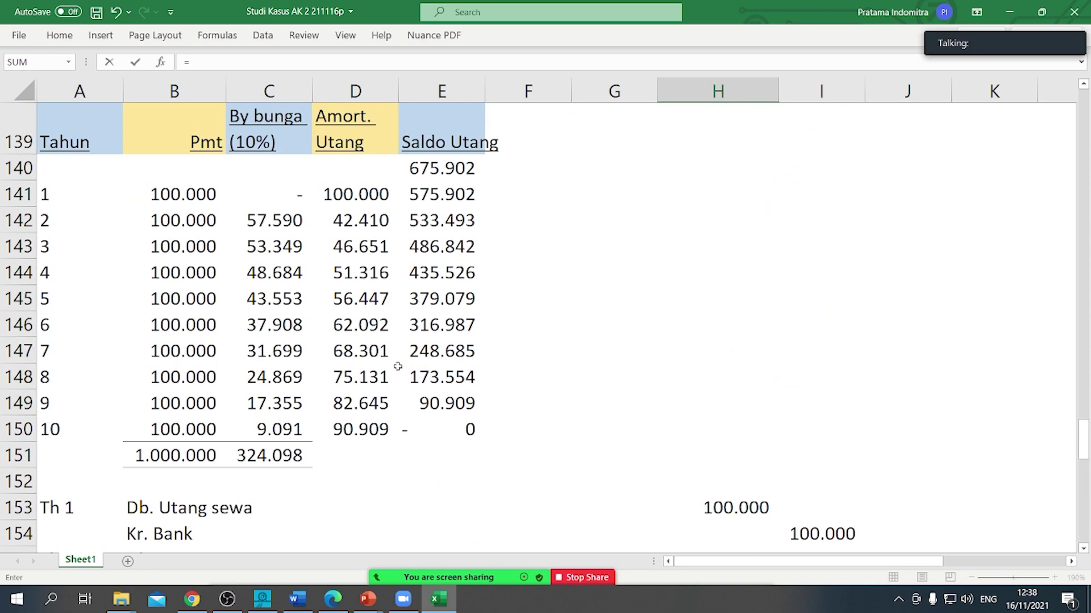
pyautogui.scroll(2, 396, 364)
pyautogui.click(437, 331)
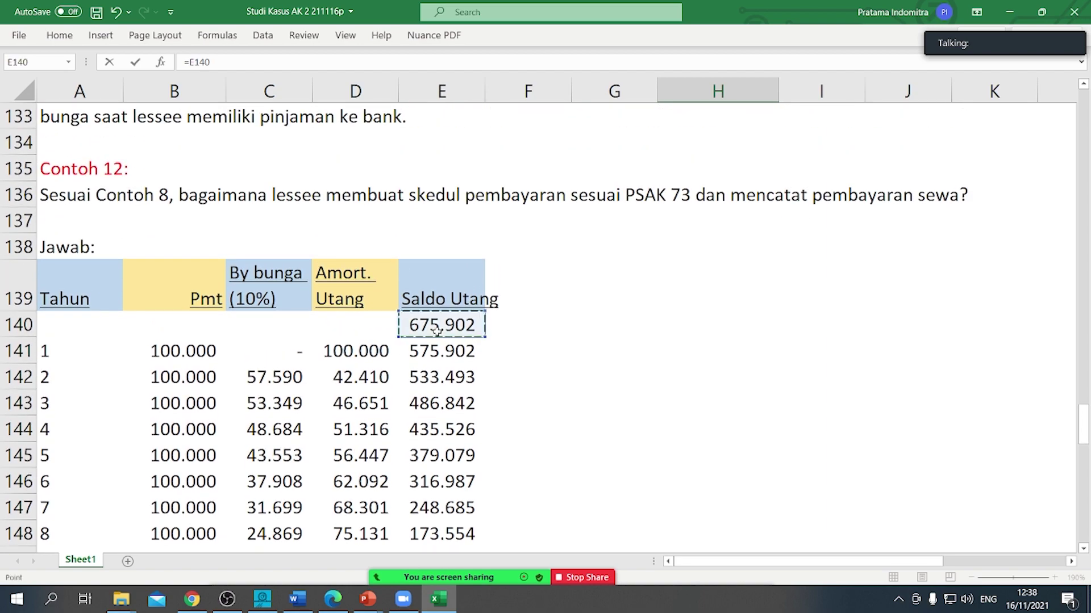
pyautogui.press('Return')
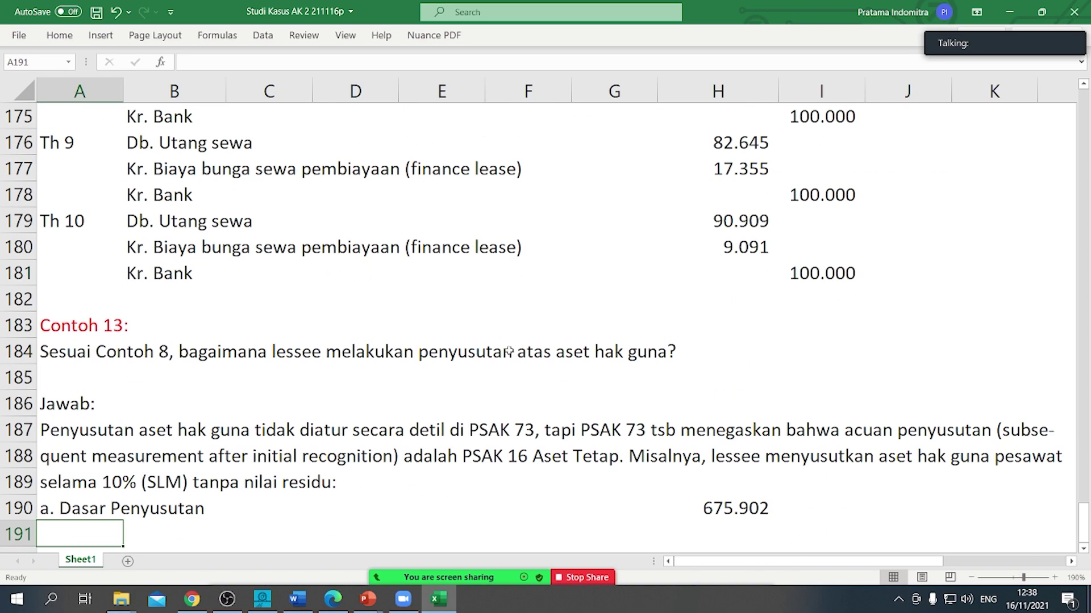
# Step: Label A191 "b. Beban Penyusutan tahunan"
pyautogui.scroll(-1, 509, 351)
pyautogui.write('b. ')
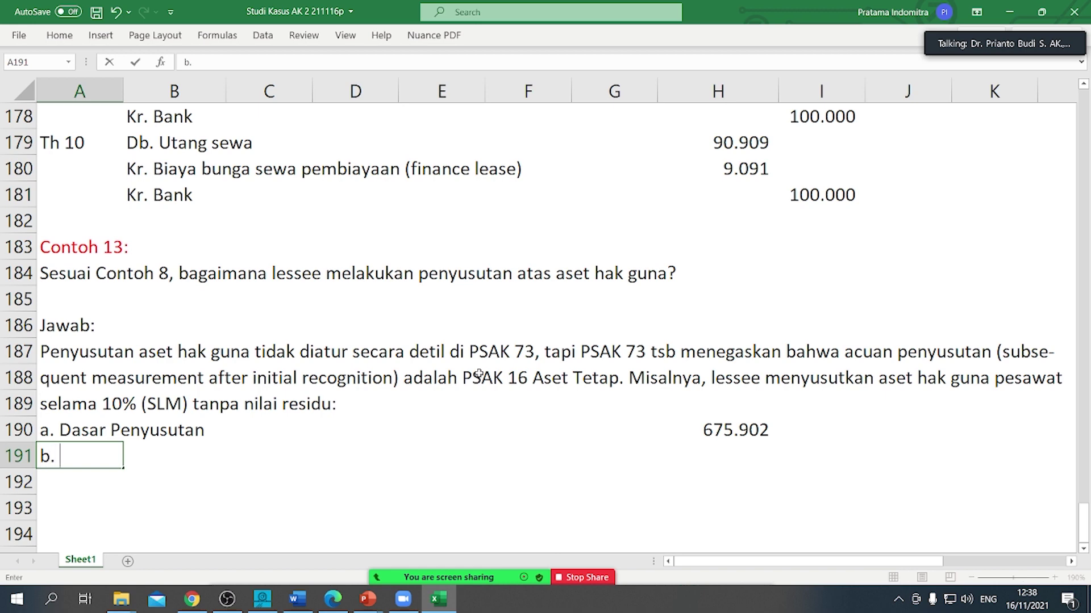
pyautogui.write('Penyusutan ')
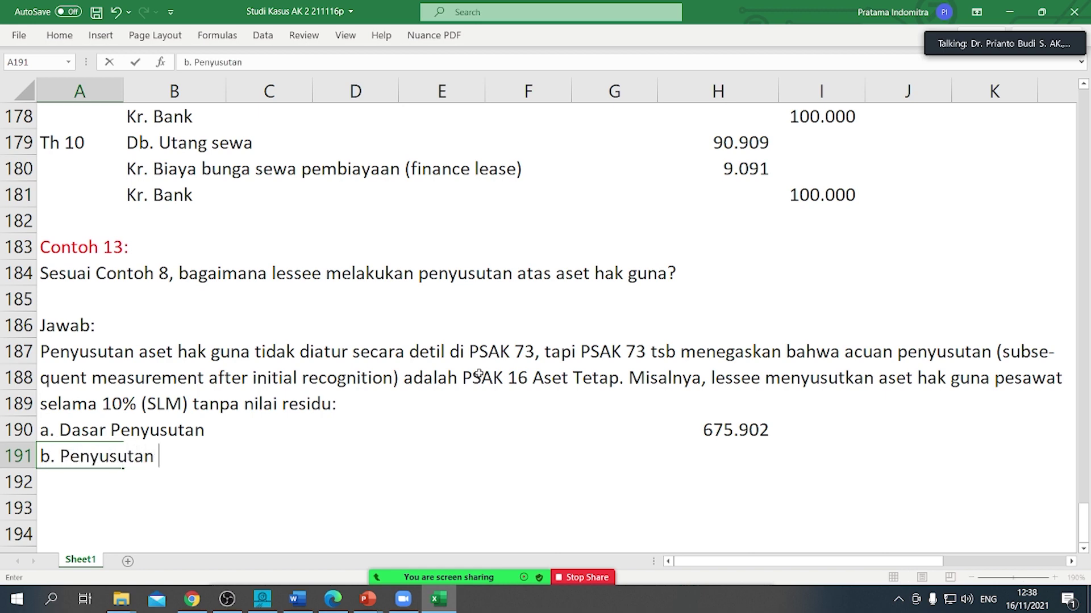
pyautogui.write('tahunan')
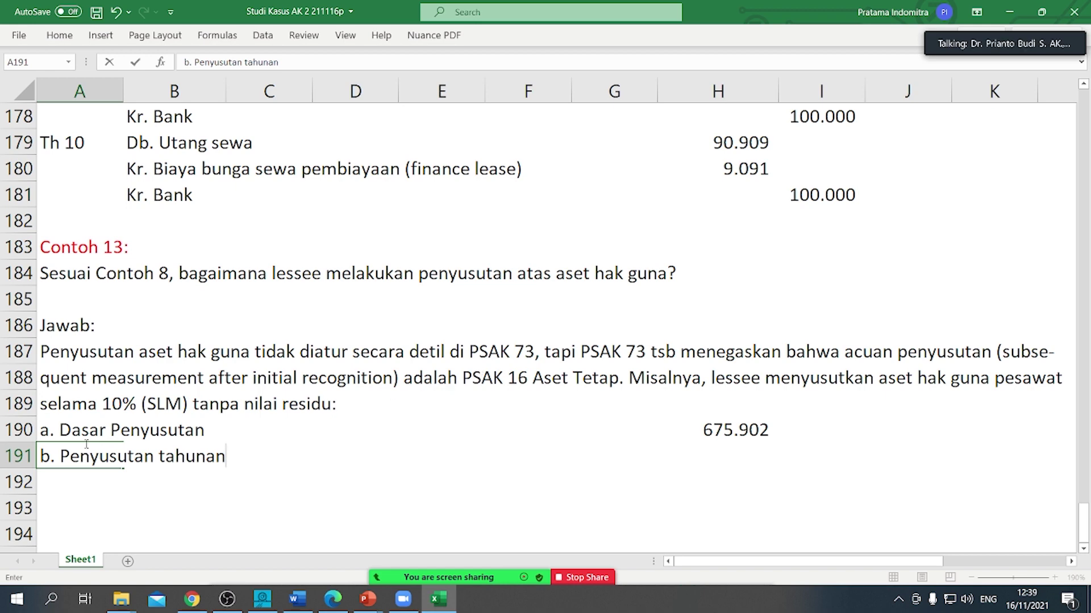
pyautogui.click(66, 459)
pyautogui.write('beban')
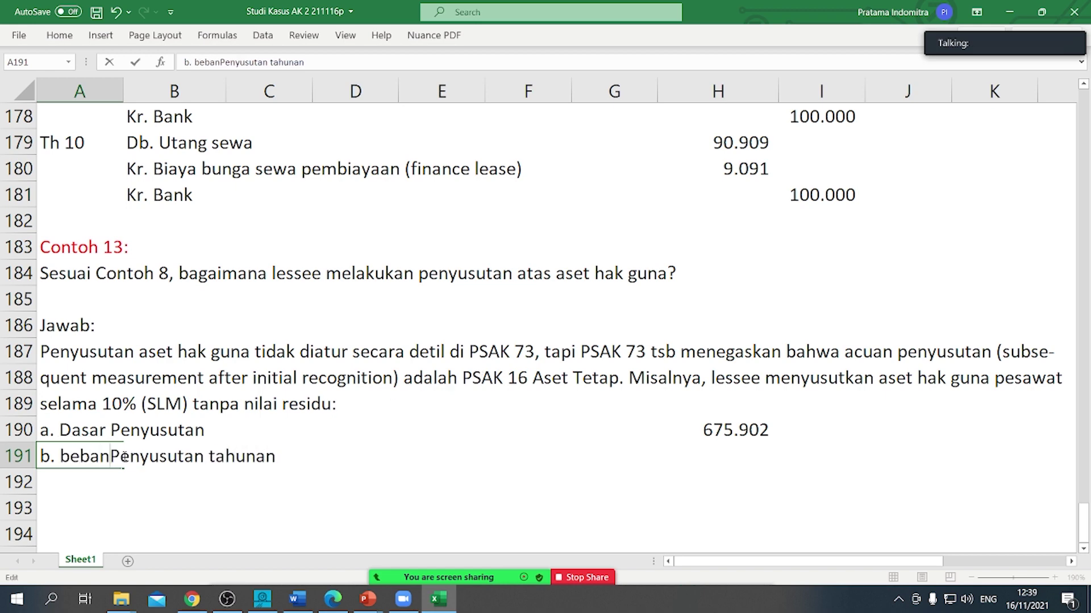
pyautogui.hotkey('shift', 'Right')
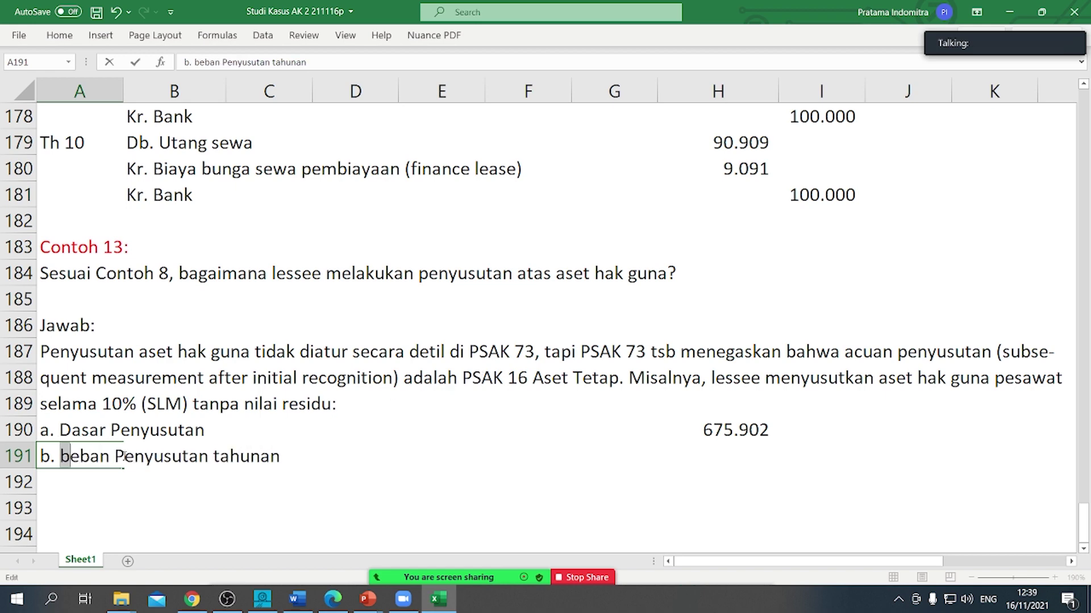
pyautogui.write('B')
# Step: Calculate the annual depreciation expense in H191 with the formula =H190/10
pyautogui.press('Tab')
pyautogui.press('Tab')
pyautogui.press('Tab')
pyautogui.press('Tab')
pyautogui.press('Tab')
pyautogui.press('Tab')
pyautogui.press('Tab')
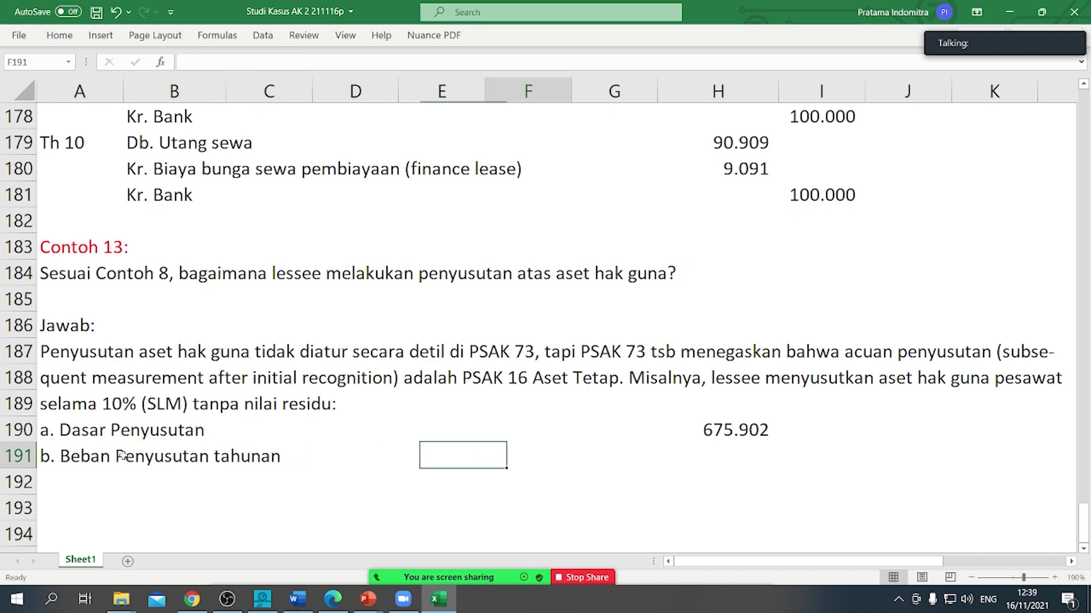
pyautogui.press('Tab')
pyautogui.press('Left')
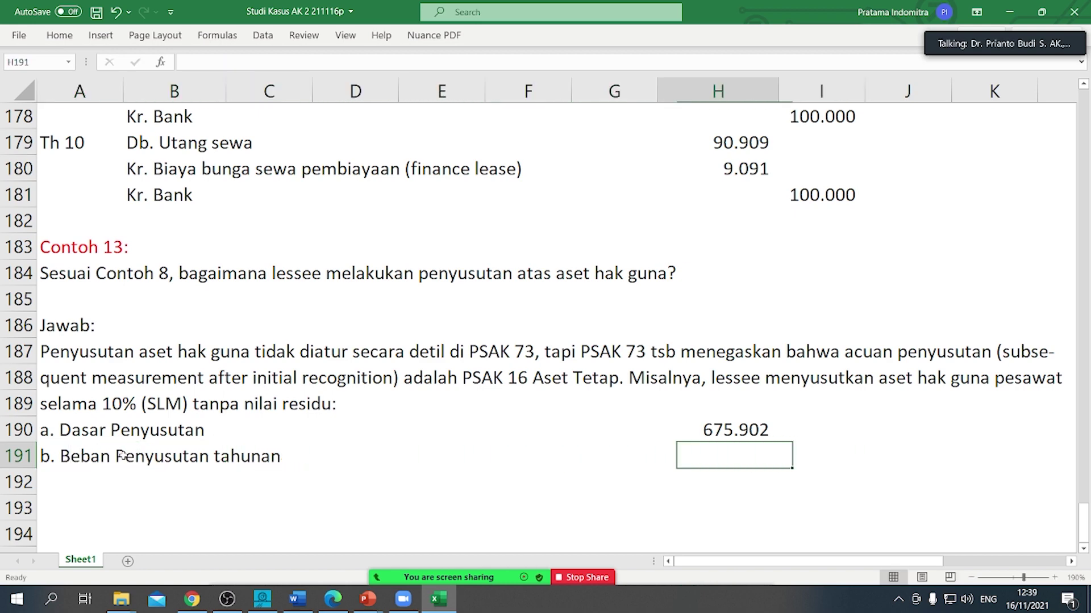
pyautogui.write('=')
pyautogui.press('Up')
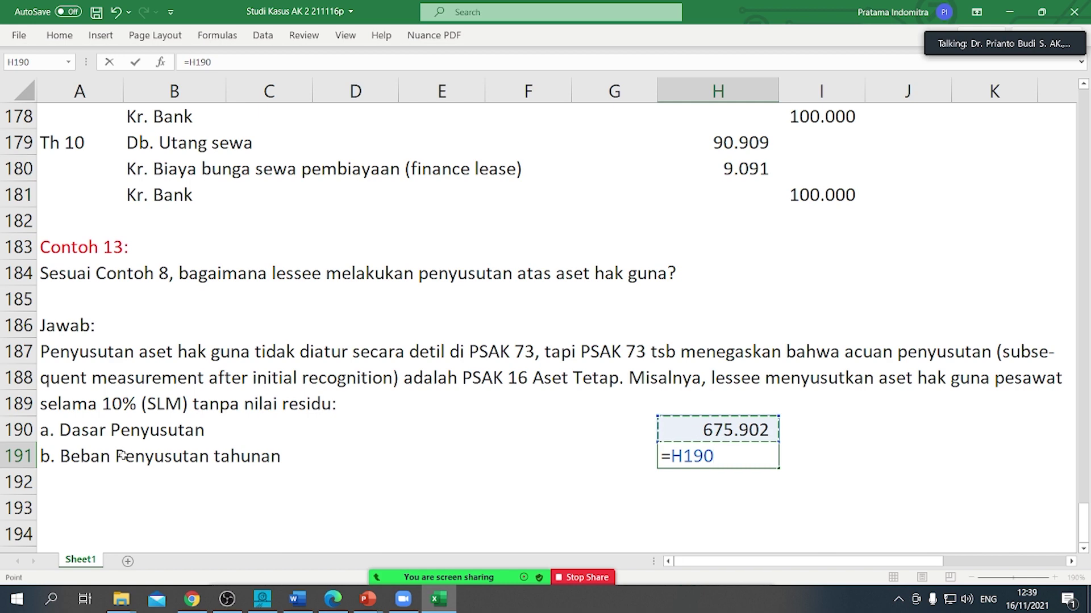
pyautogui.write('/10')
pyautogui.press('Return')
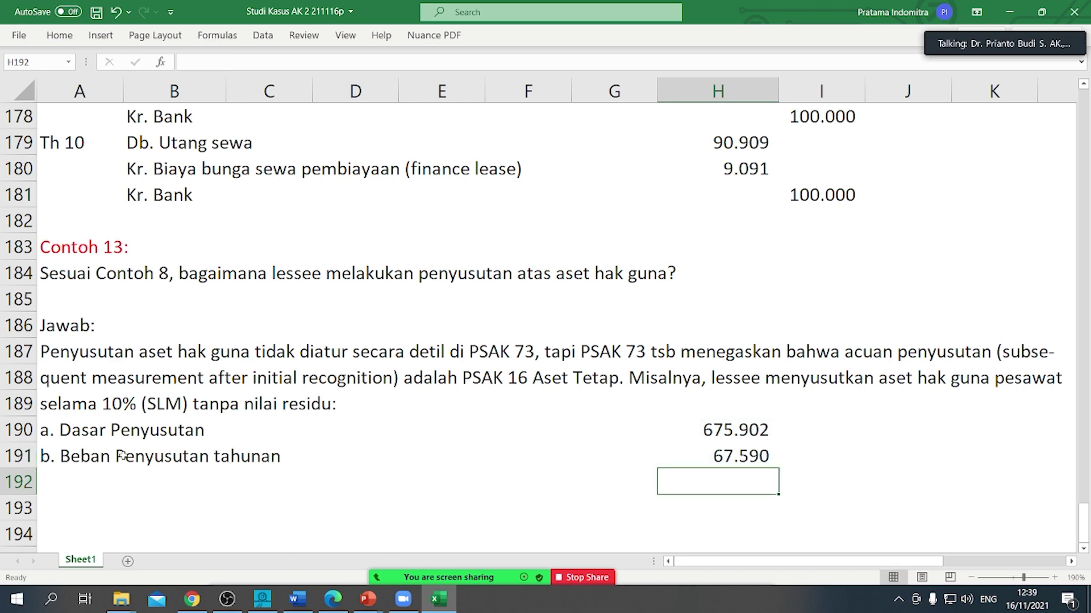
# Step: Enter the heading "c. Jurnal akuntansi:" in A192
pyautogui.press('Left')
pyautogui.press('Left')
pyautogui.press('Left')
pyautogui.press('Left')
pyautogui.press('Left')
pyautogui.press('Left')
pyautogui.press('Left')
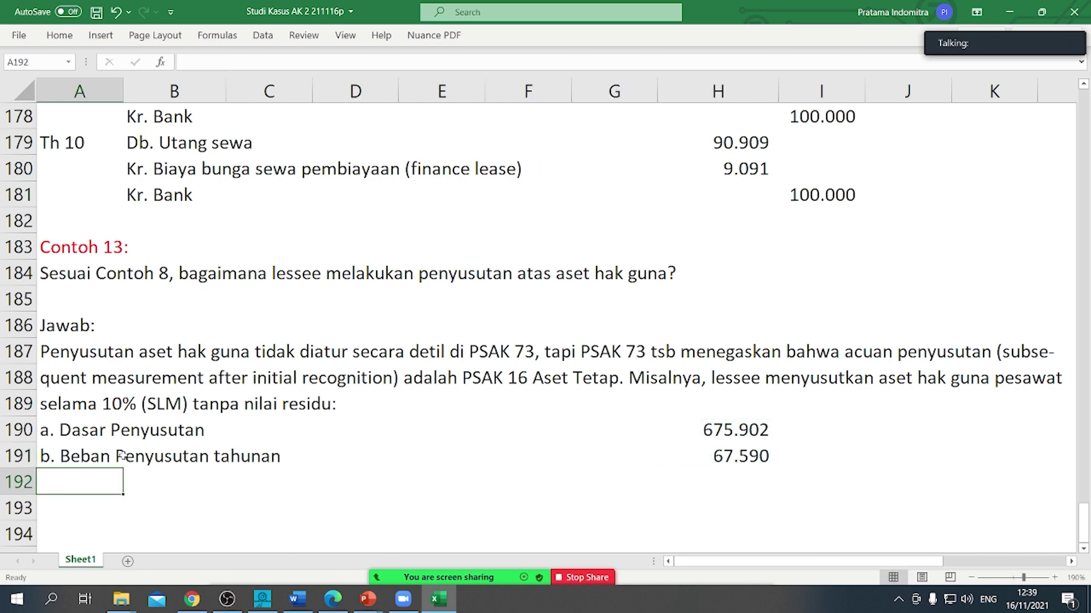
pyautogui.write('c. Jur')
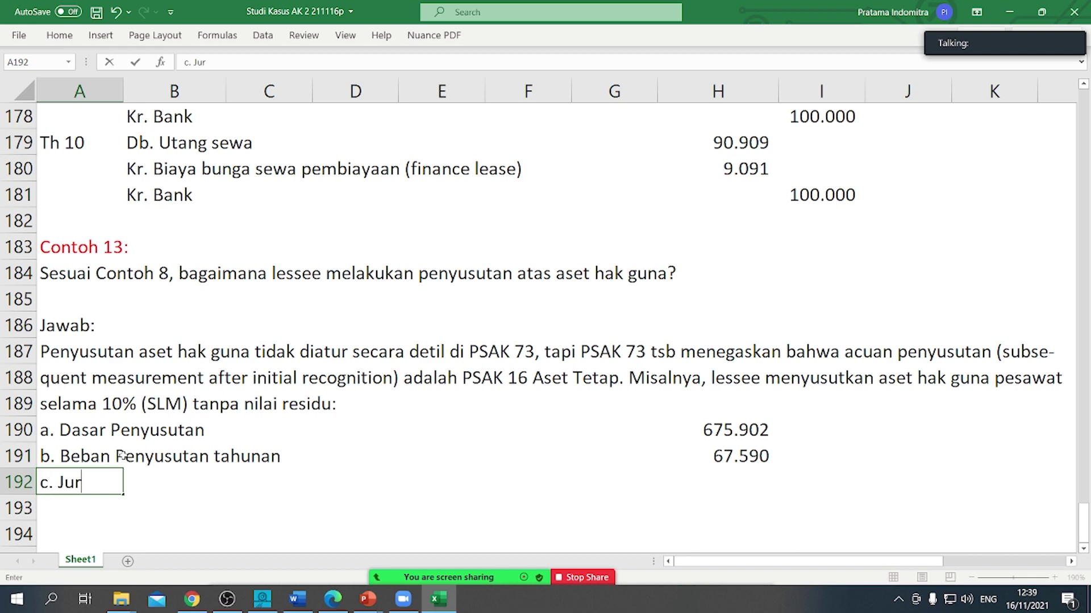
pyautogui.write('nal akuntansi:')
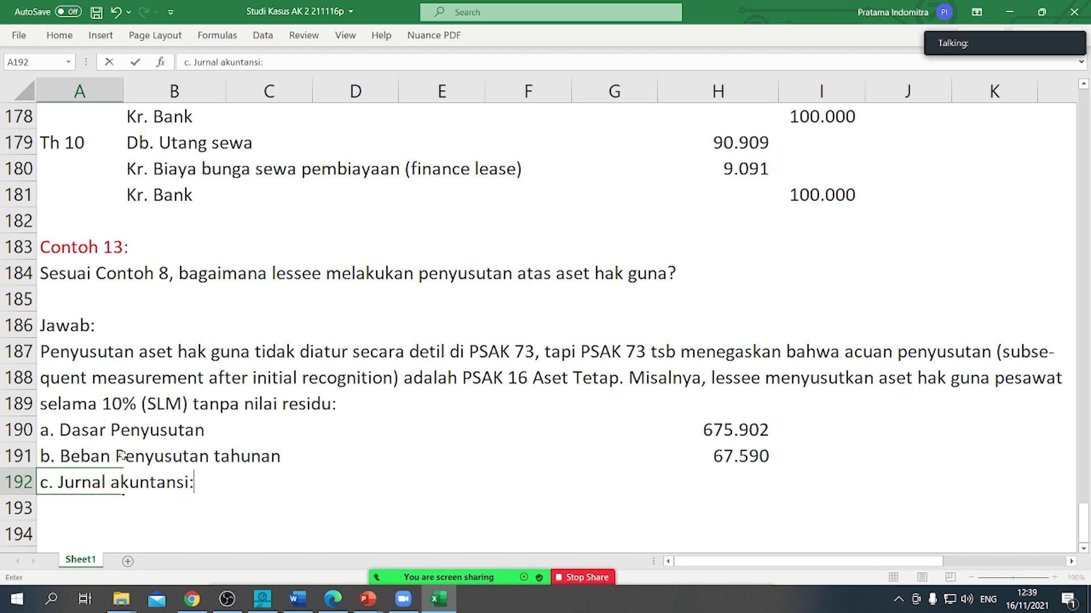
pyautogui.press('Return')
# Step: Enter the debit line "Db. Biaya penyusutan" in A193
pyautogui.write('Db. Biay')
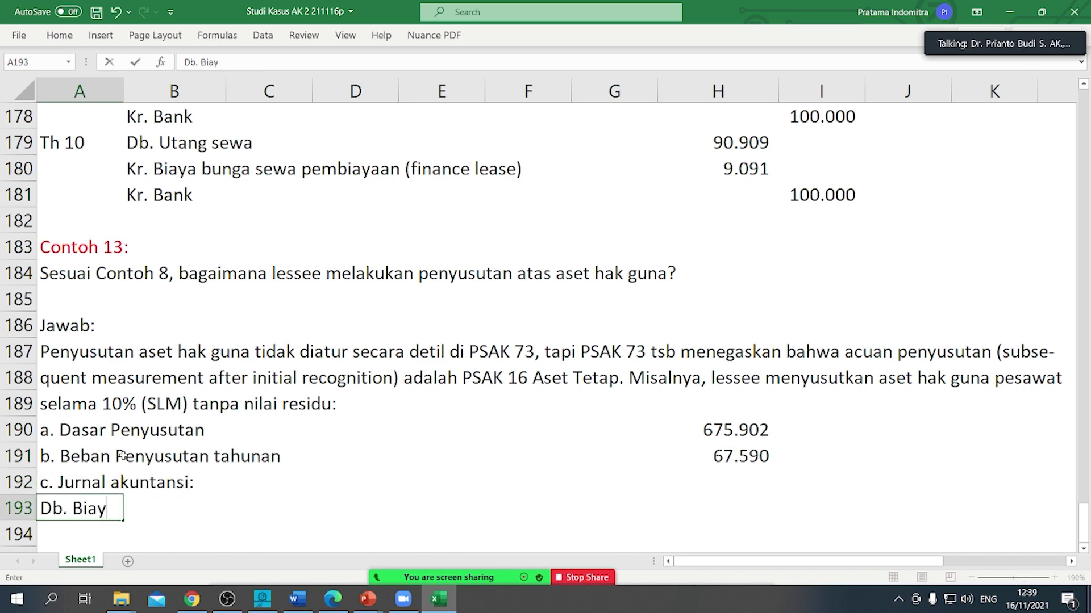
pyautogui.write('a p')
pyautogui.press('BackSpace')
pyautogui.press('BackSpace')
pyautogui.write('a penyusutan')
pyautogui.press('Return')
# Step: Enter the credit line "Kr. Akum biaya penyusutan" in A194
pyautogui.write('Kr. ')
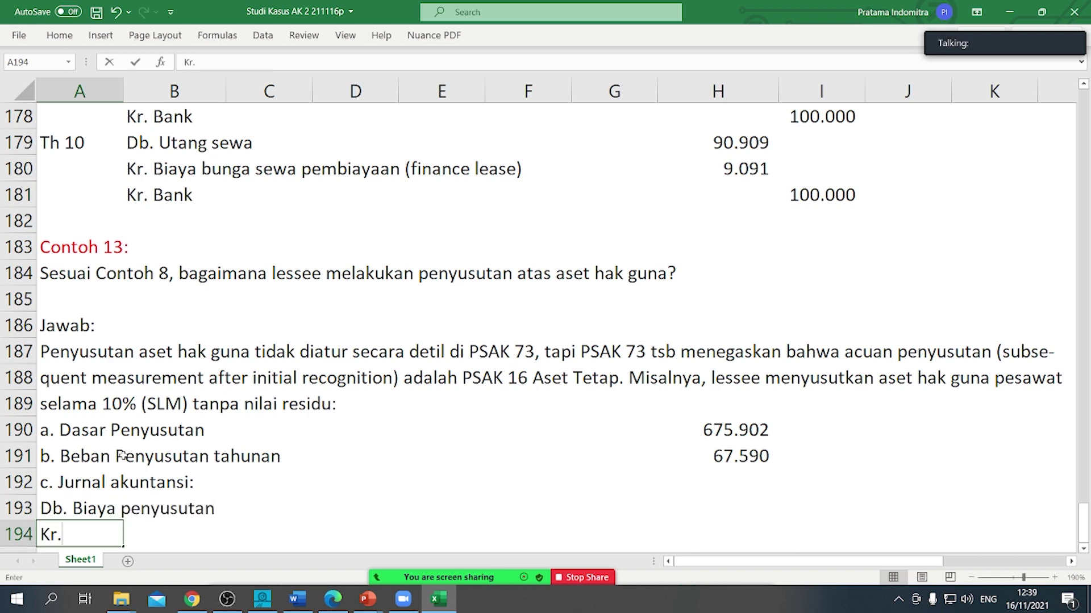
pyautogui.write('Akum')
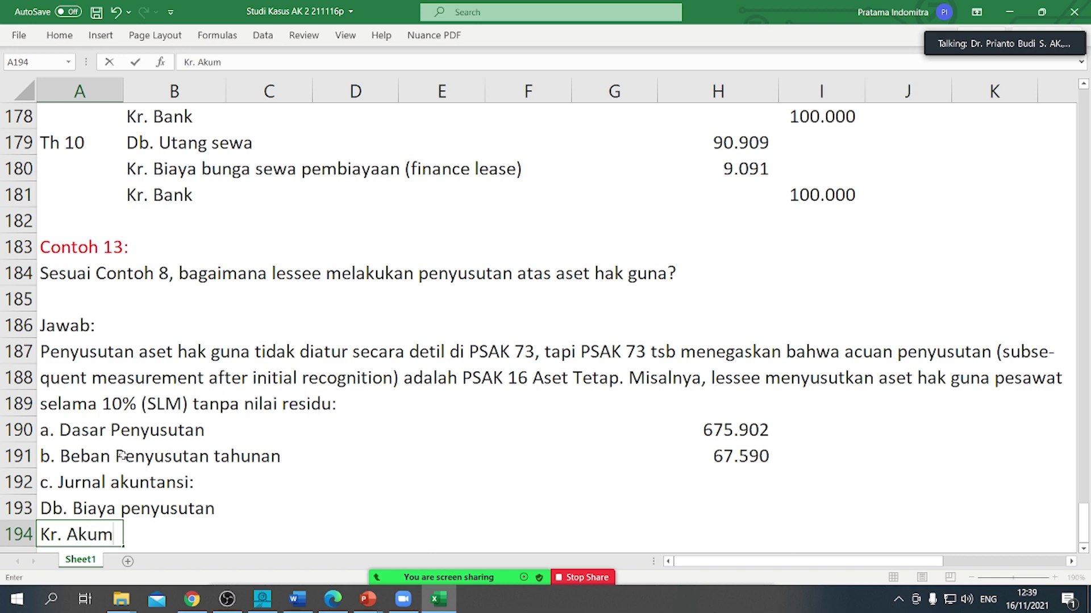
pyautogui.write(' biaya peny')
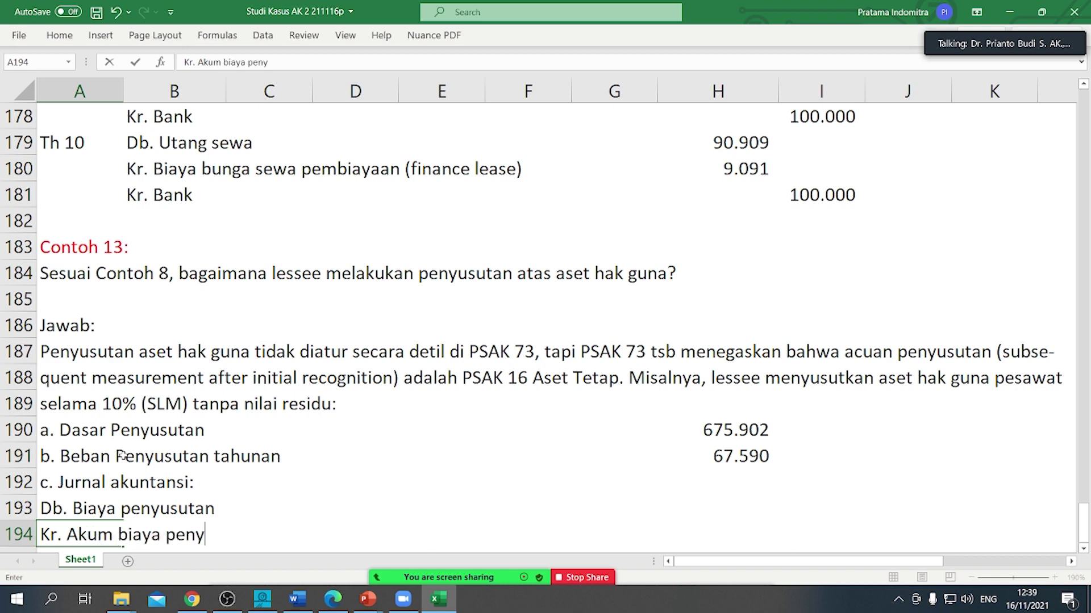
pyautogui.write('usutan')
# Step: Fill the debit amount for "Db. Biaya penyusutan" in H193 with a reference to the annual depreciation expense in H191
pyautogui.press('Right')
pyautogui.press('Right')
pyautogui.press('Right')
pyautogui.press('Right')
pyautogui.press('Right')
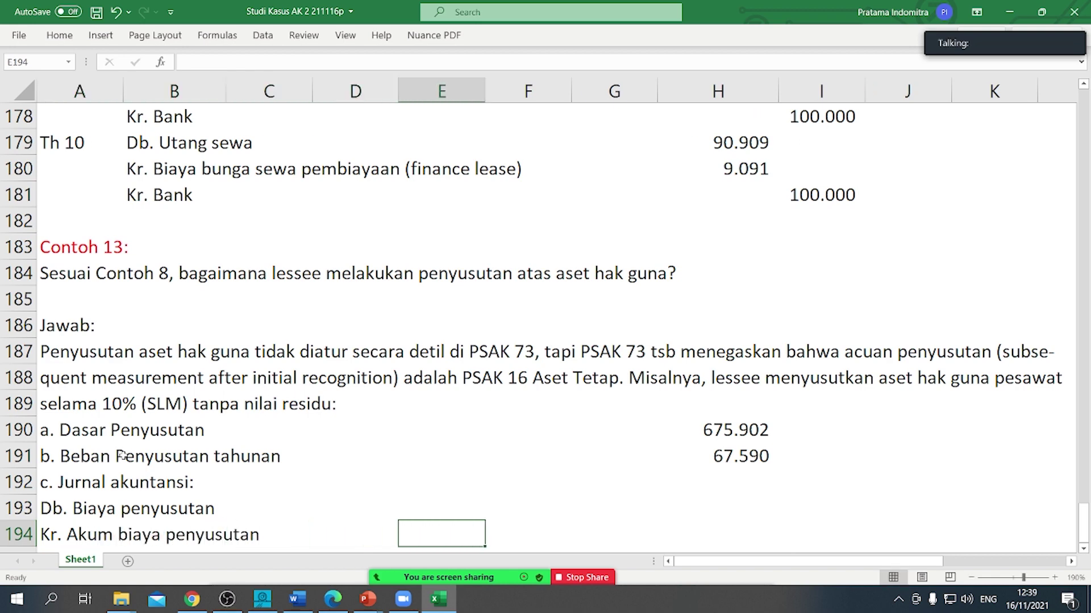
pyautogui.press('Up')
pyautogui.press('Right')
pyautogui.press('Right')
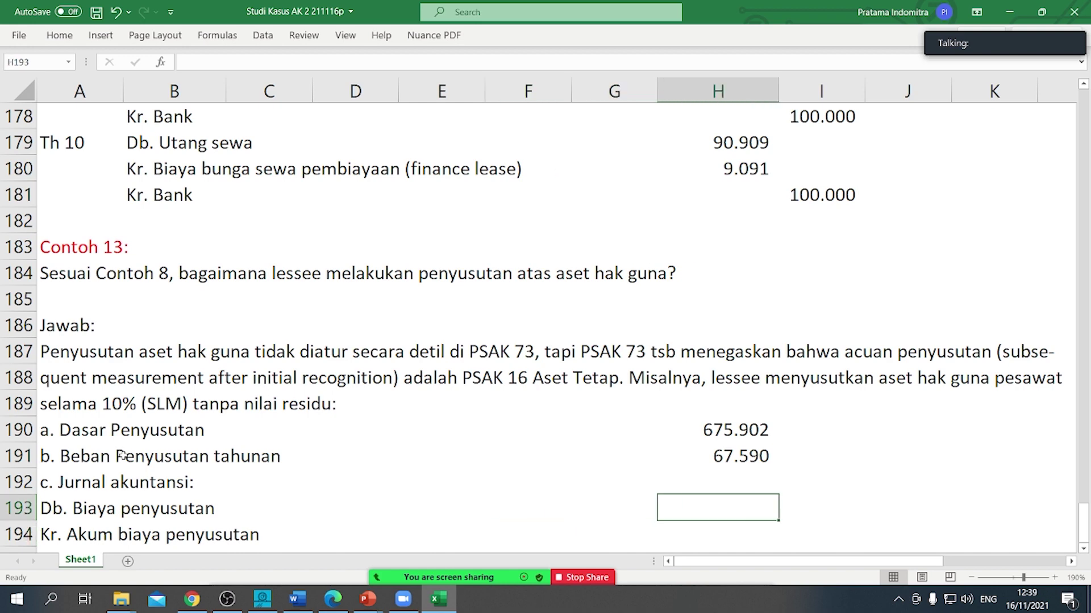
pyautogui.write('=')
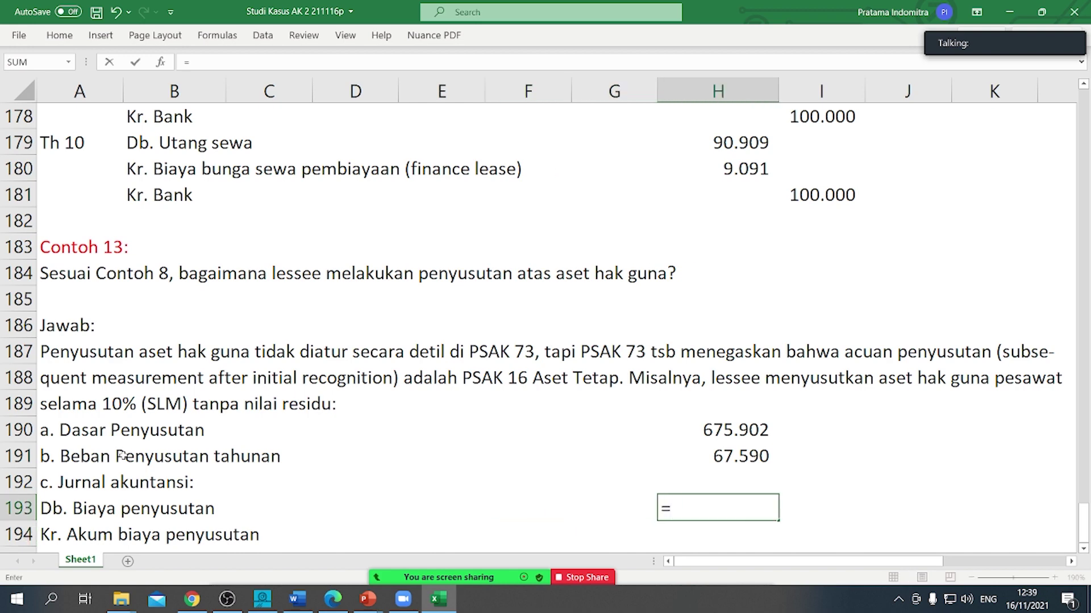
pyautogui.click(746, 451)
pyautogui.press('Return')
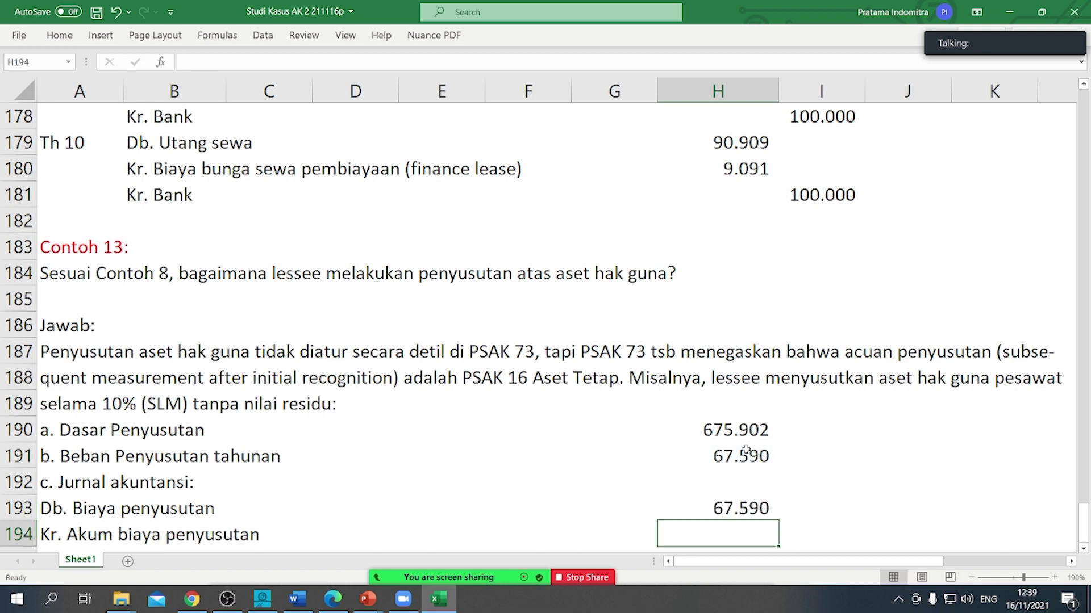
# Step: Fill the credit amount for "Kr. Akum biaya penyusutan" in I194 with the formula =H193
pyautogui.press('Right')
pyautogui.write('=')
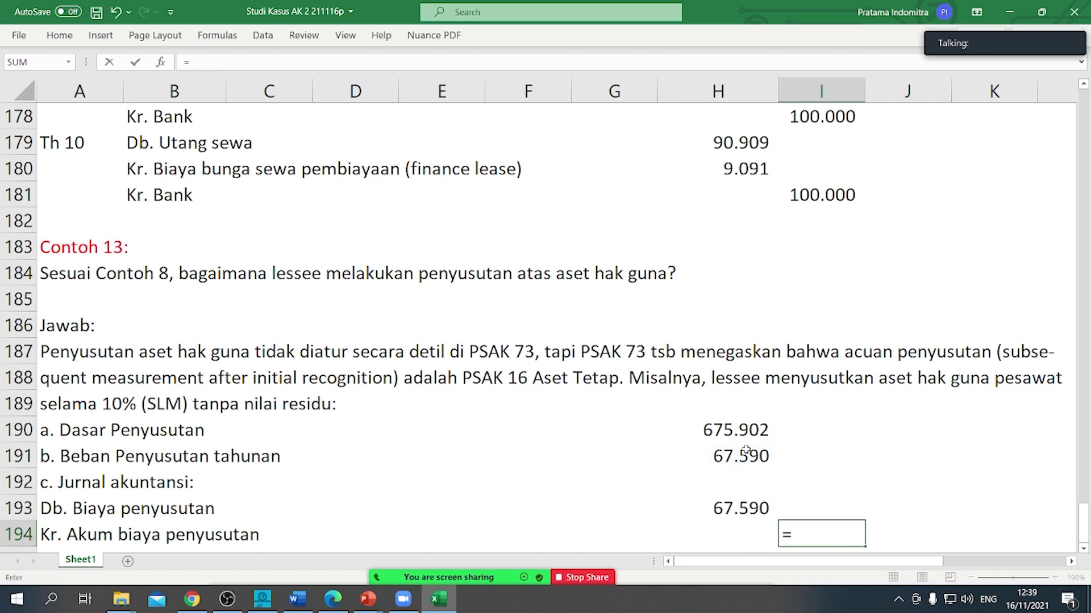
pyautogui.press('Up')
pyautogui.press('Left')
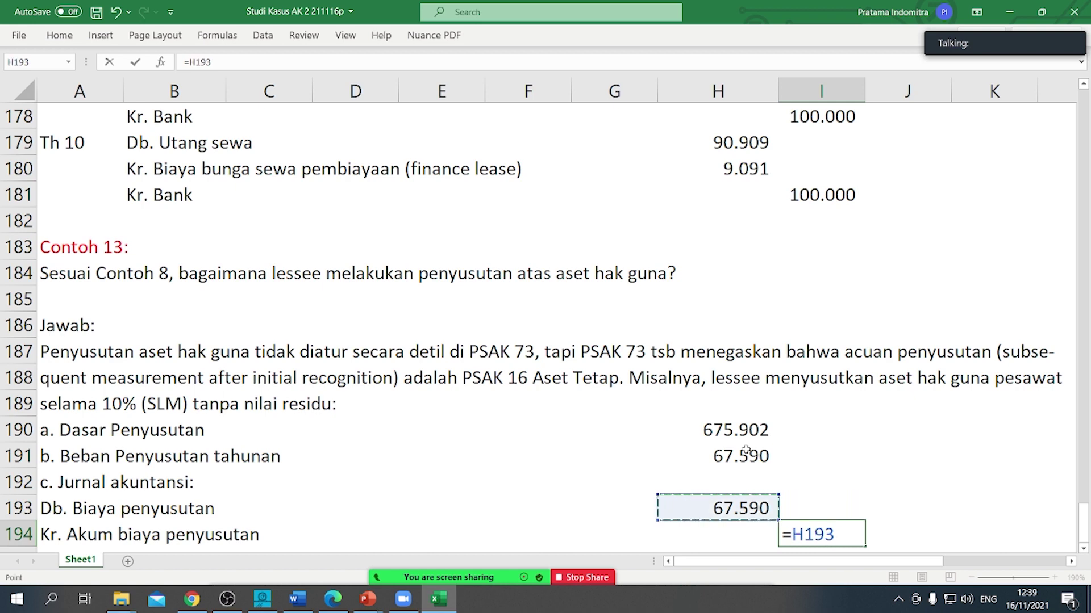
pyautogui.press('Return')
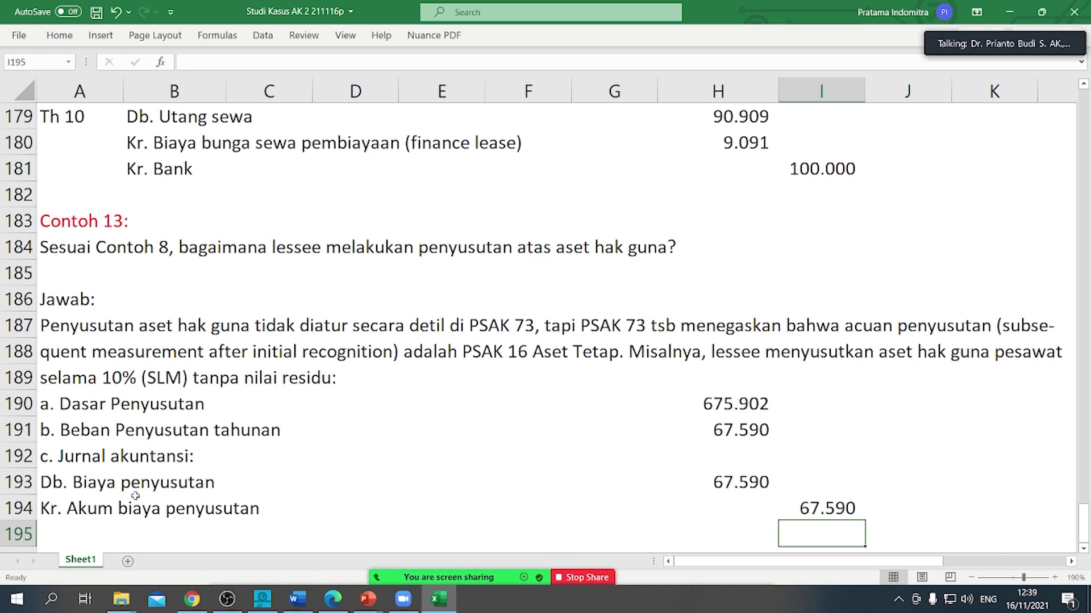
# Step: Indent the debit and credit journal lines in A193:A194 by one level
pyautogui.moveTo(52, 485); pyautogui.dragTo(55, 507)
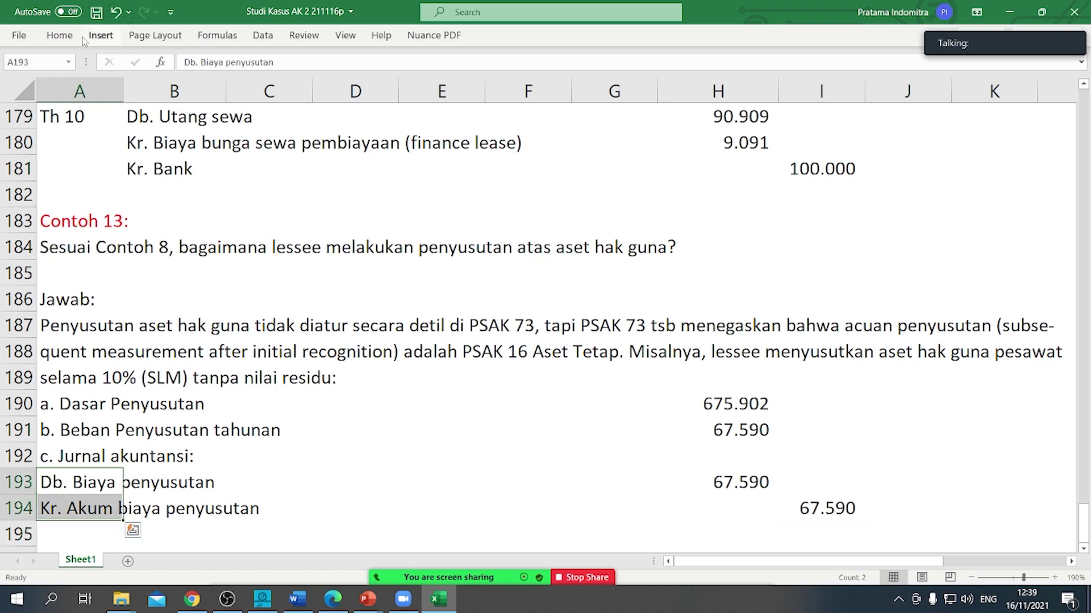
pyautogui.click(63, 36)
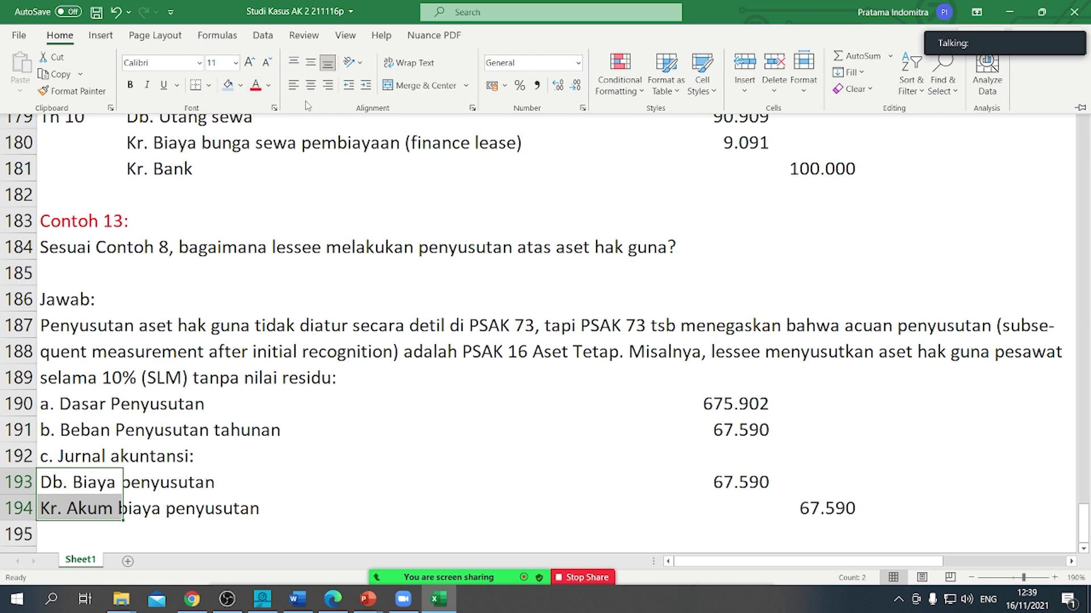
pyautogui.click(367, 87)
pyautogui.click(342, 469)
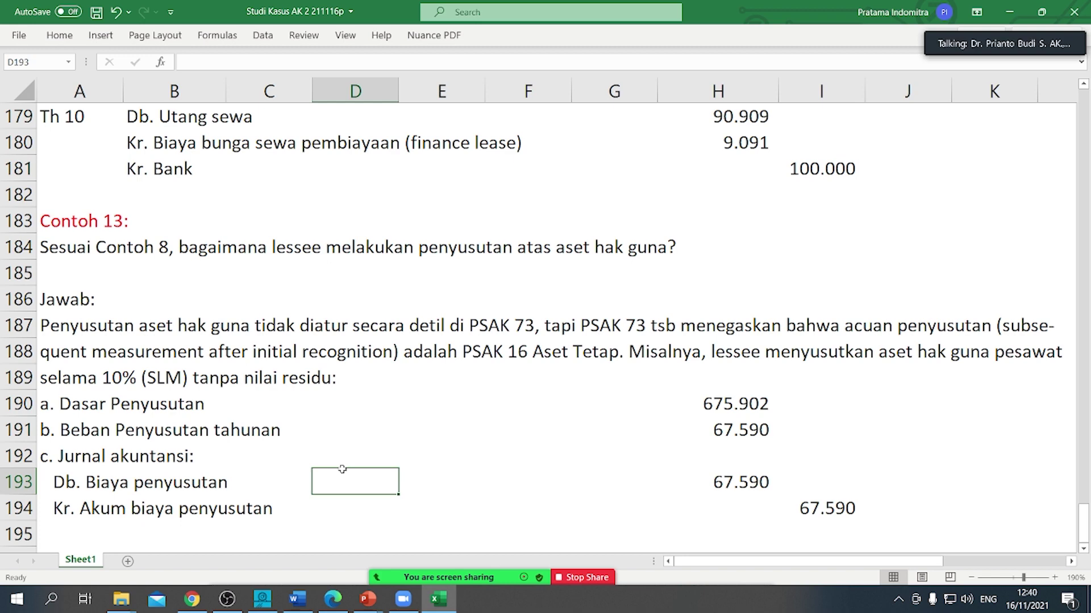
# Step: Copy the "Contoh 13:" heading from A183 to A196 and change the copy to "Contoh 14:"
pyautogui.click(79, 226)
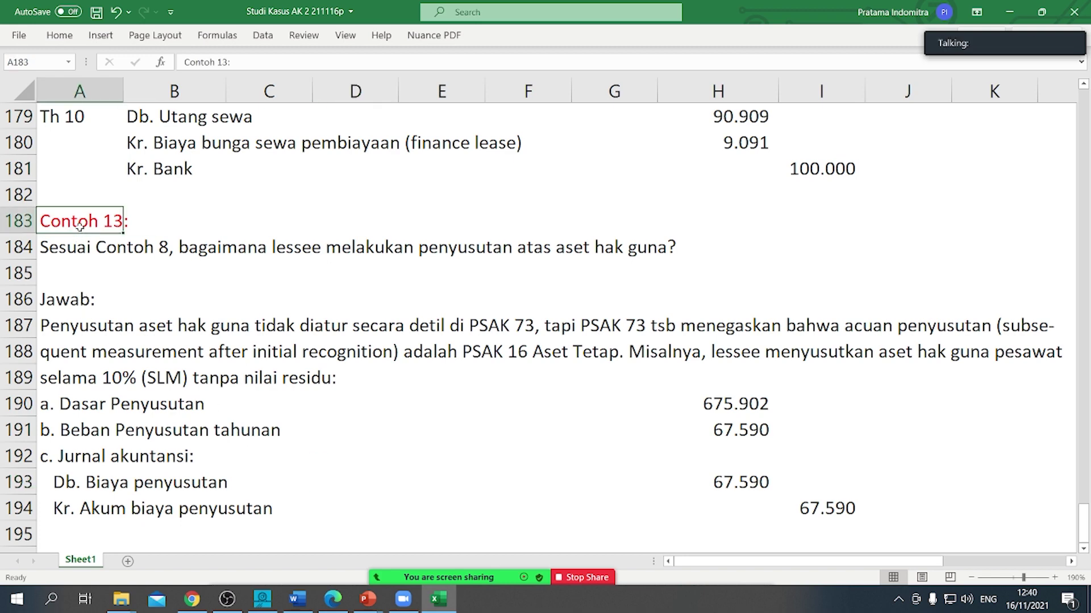
pyautogui.hotkey('ctrl', 'c')
pyautogui.scroll(-1, 187, 378)
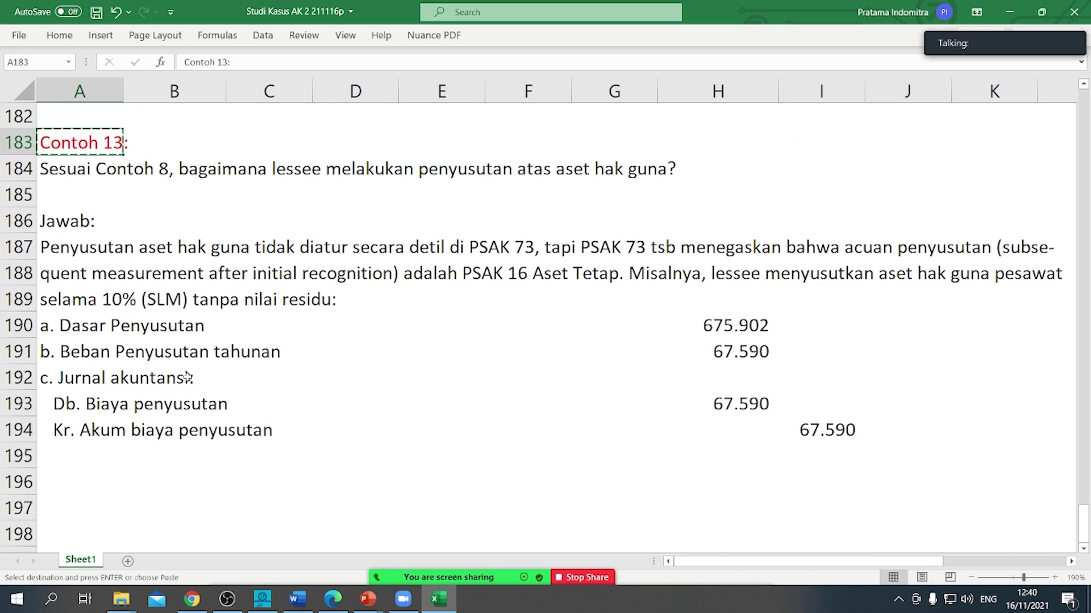
pyautogui.click(102, 487)
pyautogui.hotkey('ctrl', 'v')
pyautogui.doubleClick(102, 487)
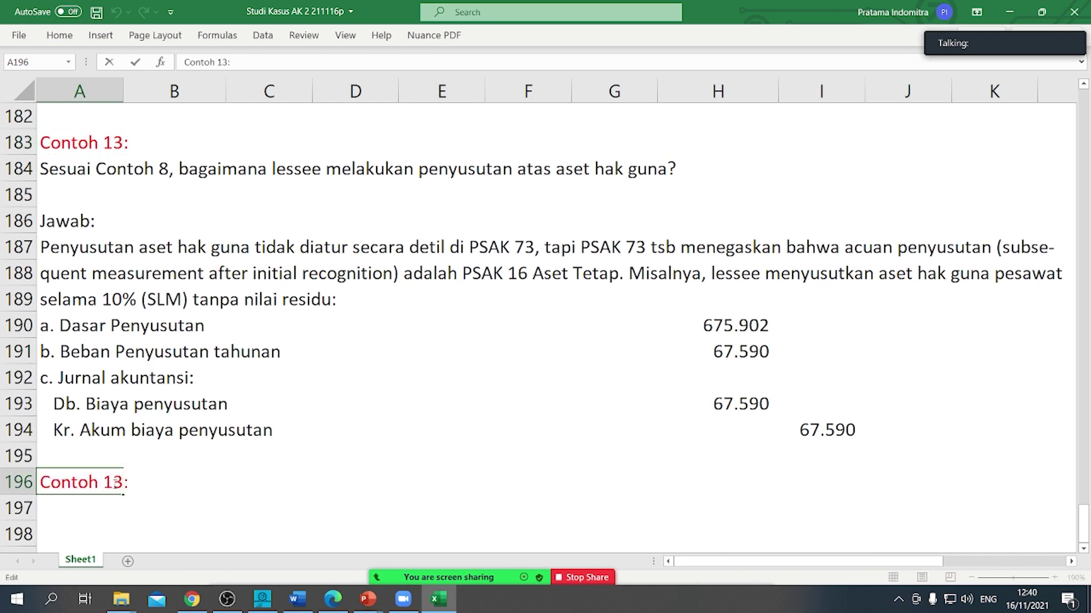
pyautogui.moveTo(115, 482); pyautogui.dragTo(122, 482)
pyautogui.write('4')
pyautogui.press('Return')
# Step: Enter the question "Bagaimana perbandingan perlakuan akuntansi sewa (Lessee) sesuai PSAK 30 dan PSAK 73" in A197
pyautogui.write('Bagaima')
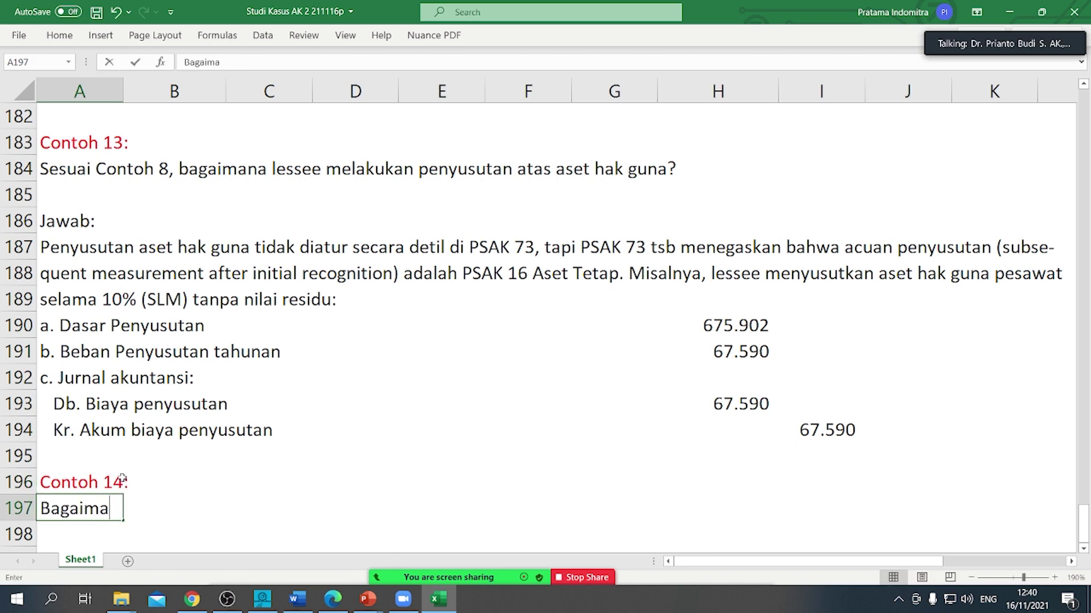
pyautogui.write('na perbandingan p')
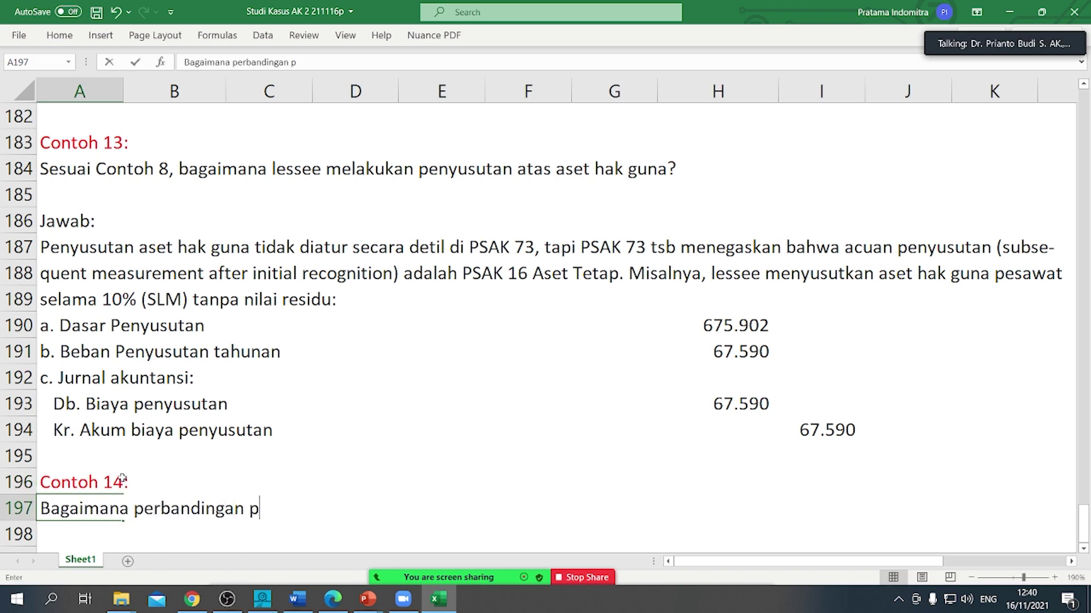
pyautogui.write('erlkau')
pyautogui.press('BackSpace')
pyautogui.press('BackSpace')
pyautogui.press('BackSpace')
pyautogui.write('akuna')
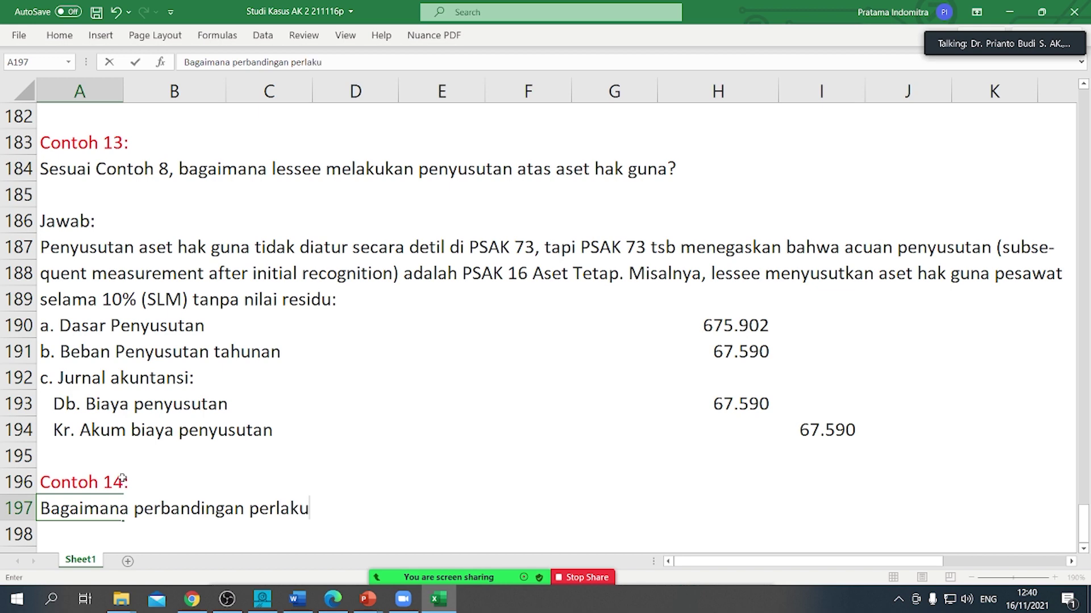
pyautogui.press('BackSpace')
pyautogui.press('BackSpace')
pyautogui.write('an akuntan')
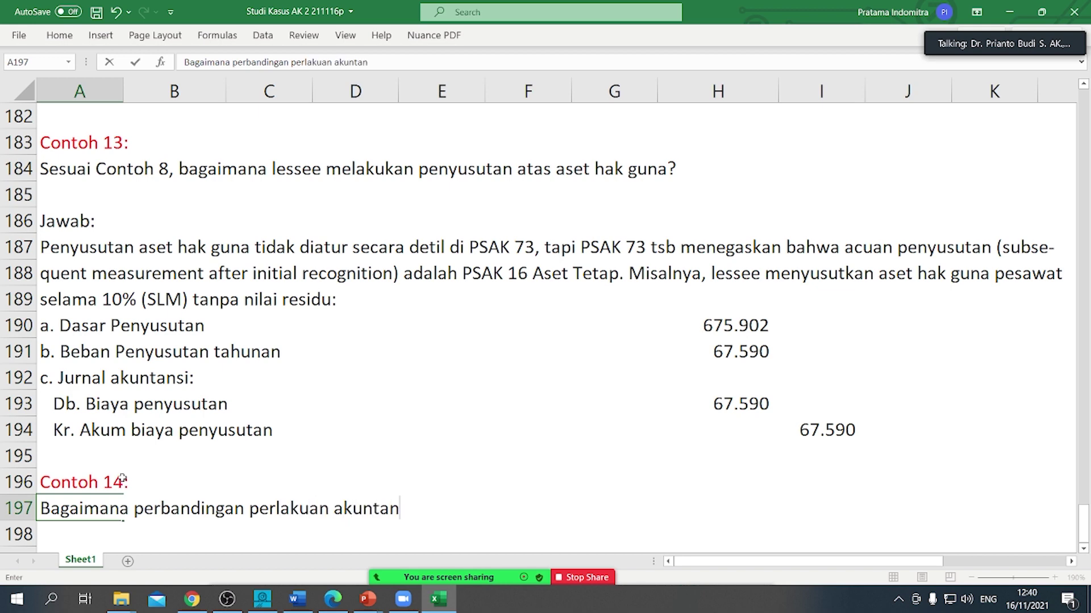
pyautogui.write('si sewa (Lessee')
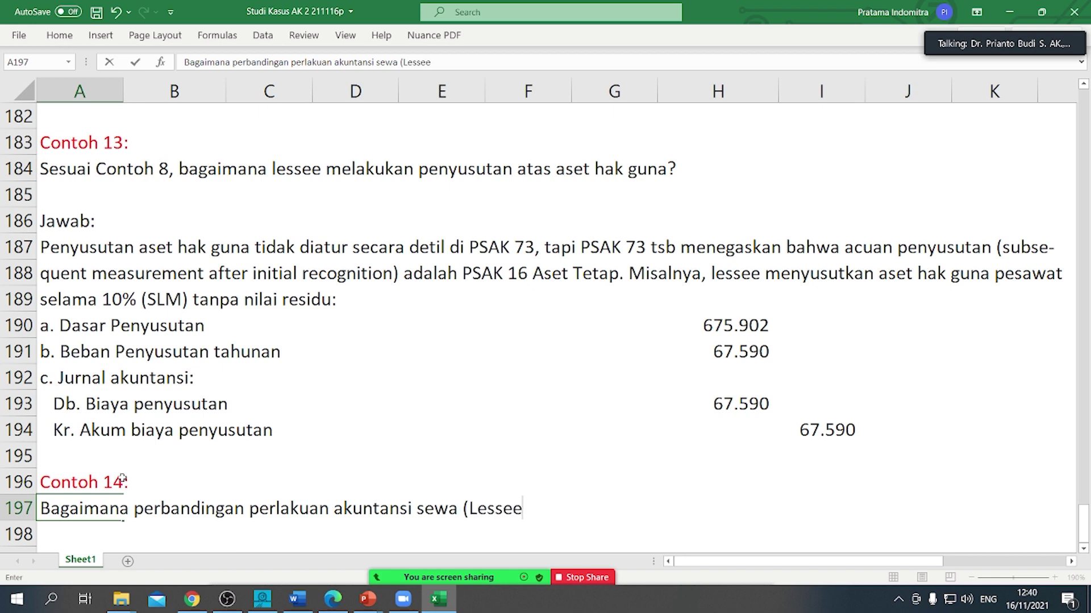
pyautogui.write(') sesuai ')
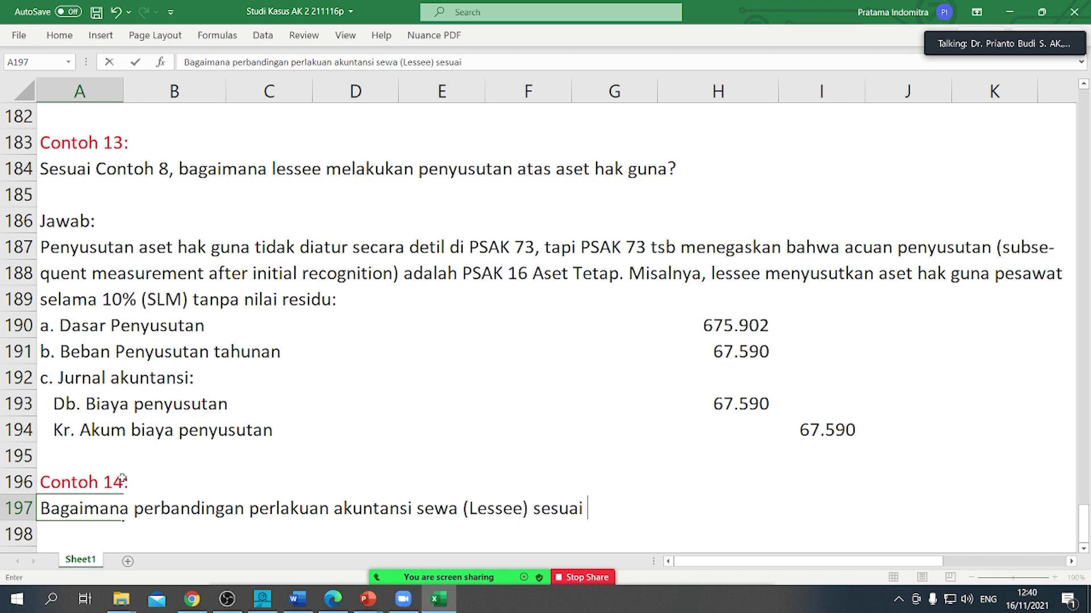
pyautogui.write('PSAK 30')
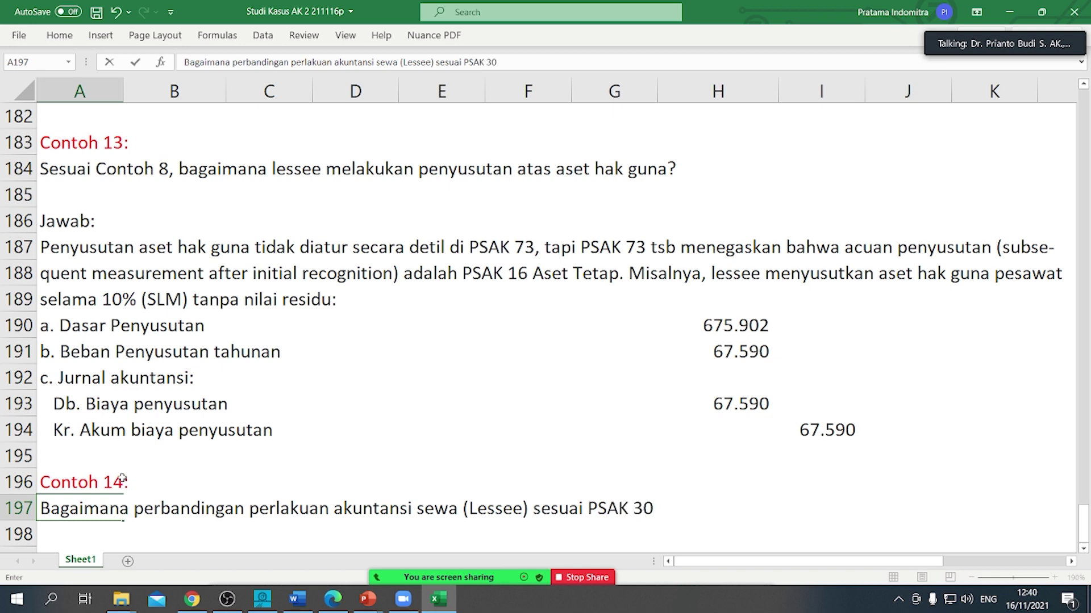
pyautogui.write(' dan PSAK')
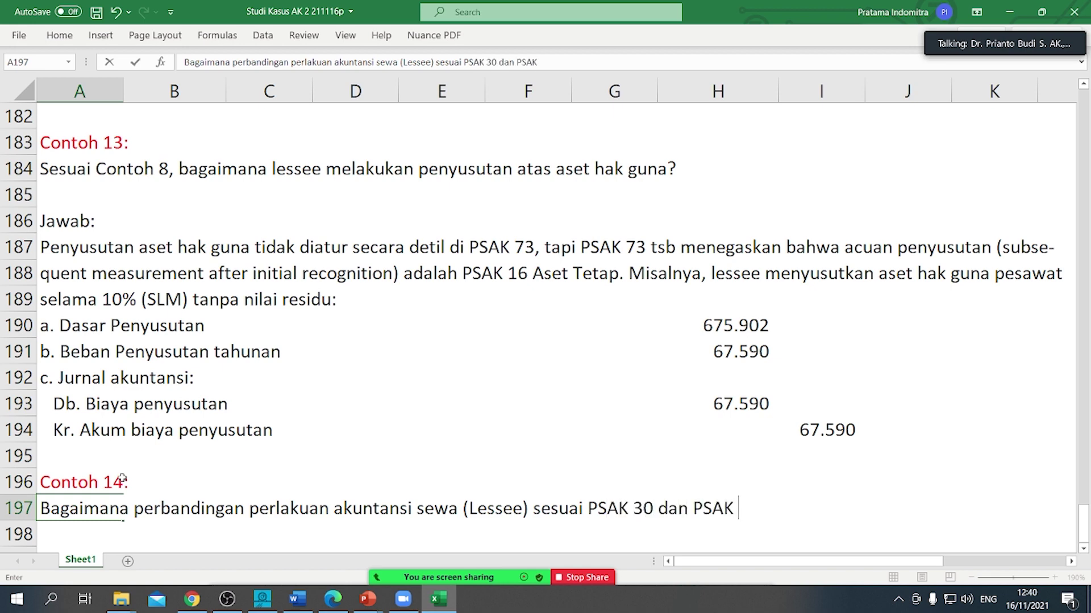
pyautogui.write(' 73')
pyautogui.press('Return')
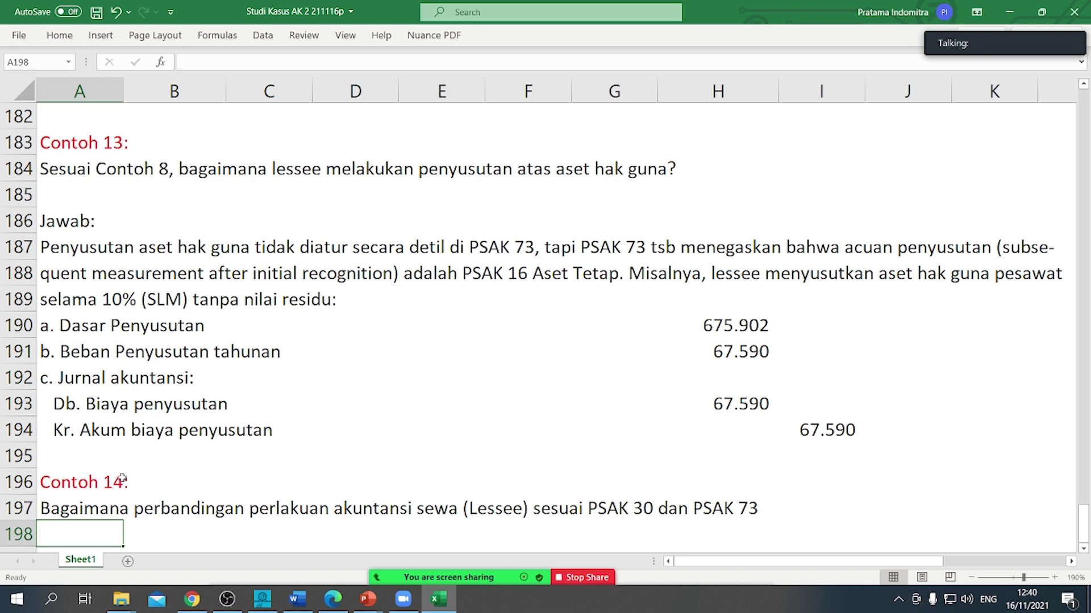
# Step: Enter the answer label "Jawab:" in A199, leaving row 198 blank below the question
pyautogui.scroll(-2, 133, 453)
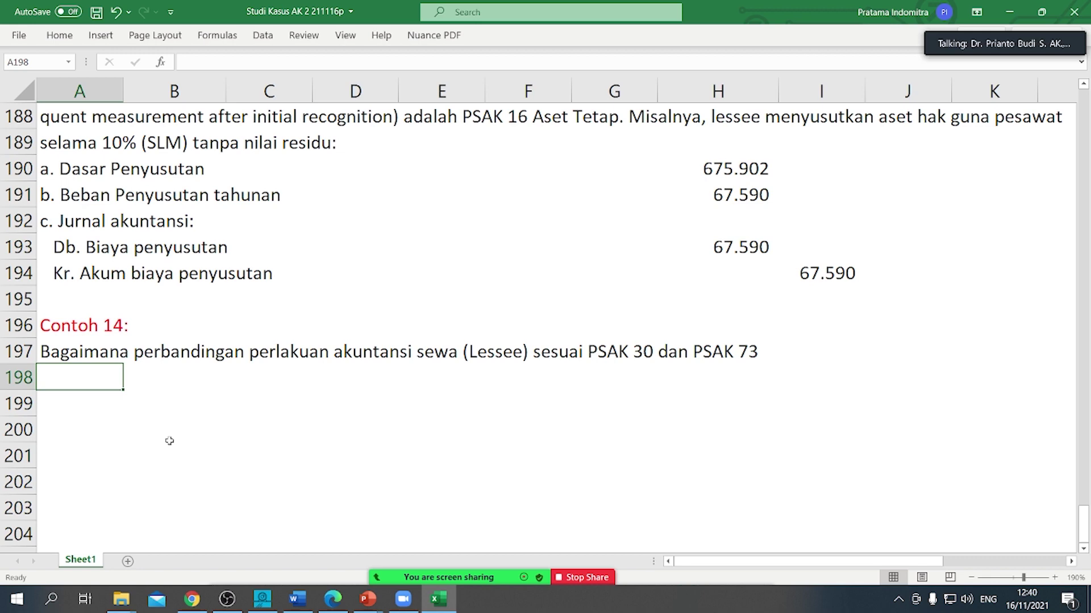
pyautogui.press('Down')
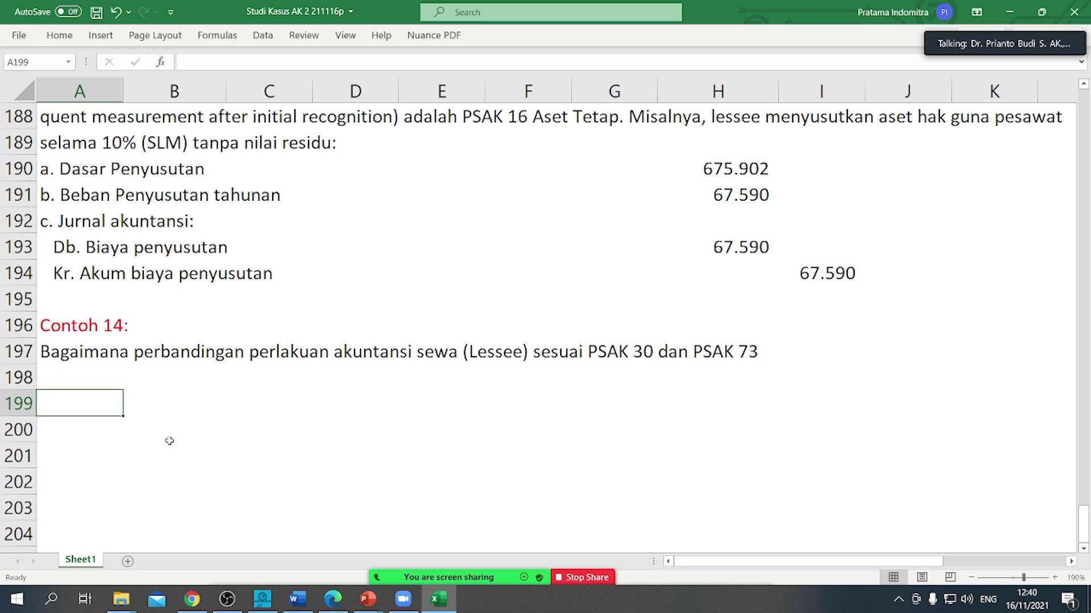
pyautogui.write('Jawab:')
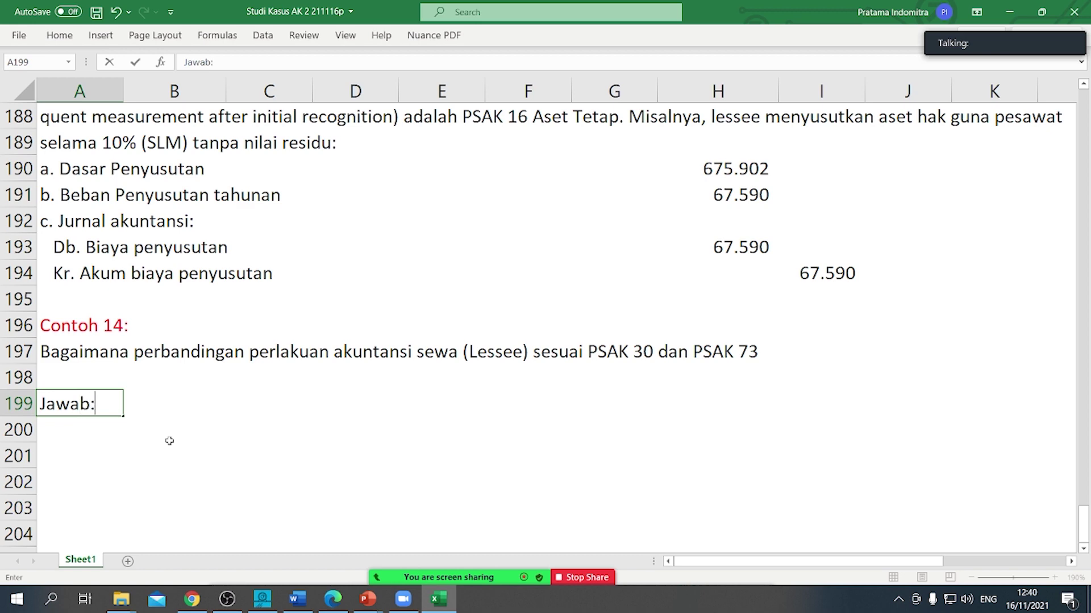
pyautogui.press('Return')
# Step: Enter in A200 the answer "Jika sewa pesawat menurut PSAK 30 dianggap sebagai operating lease, muncul biaya sewa setiap tahunnya sebesar Rp 100.000."
pyautogui.write('Jika')
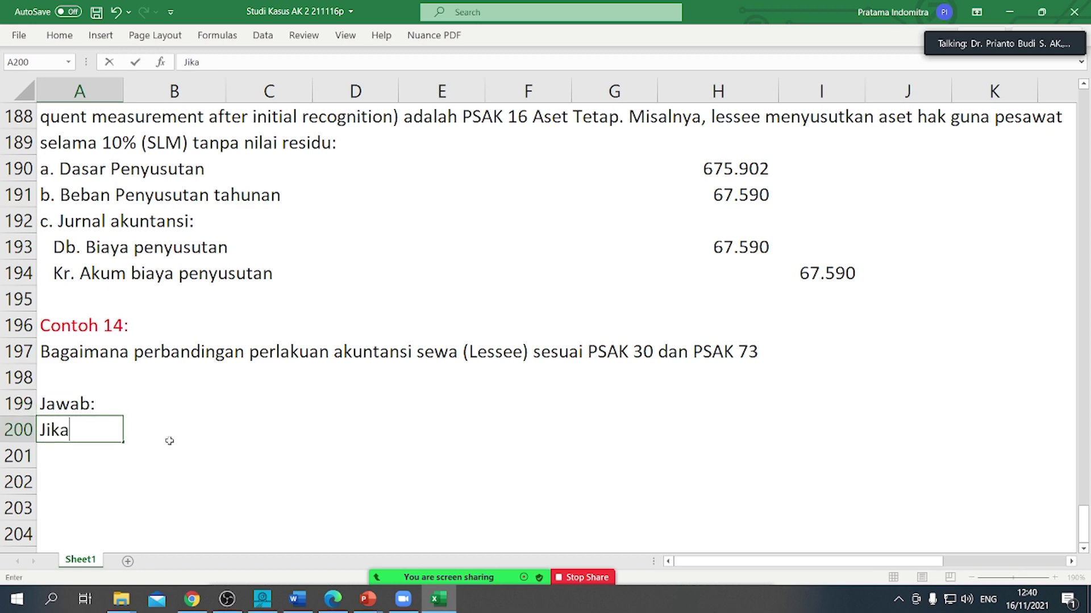
pyautogui.write(' sewa pesawat')
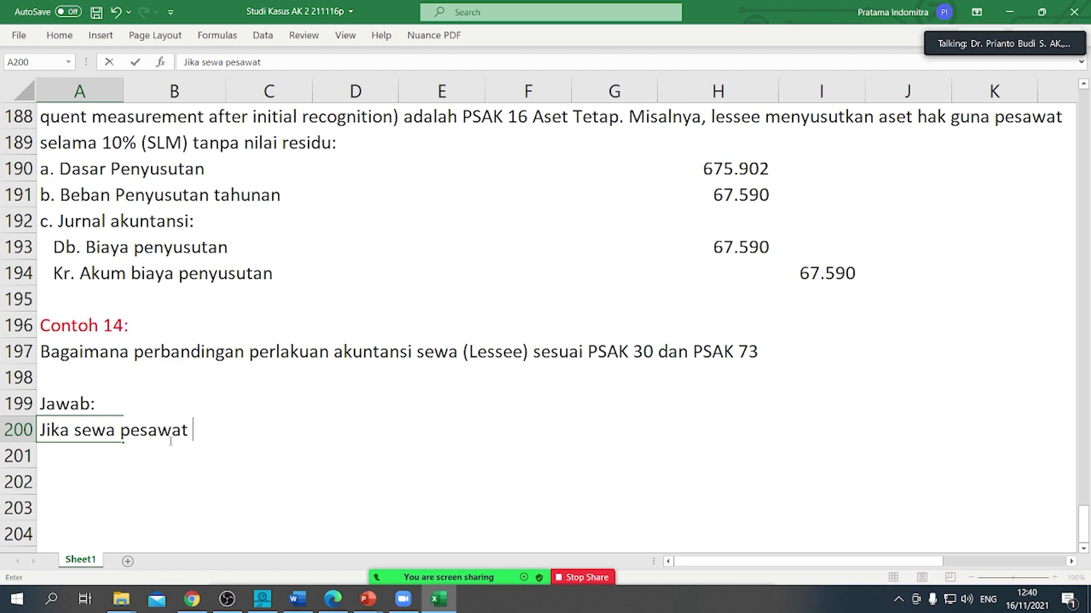
pyautogui.write(' di')
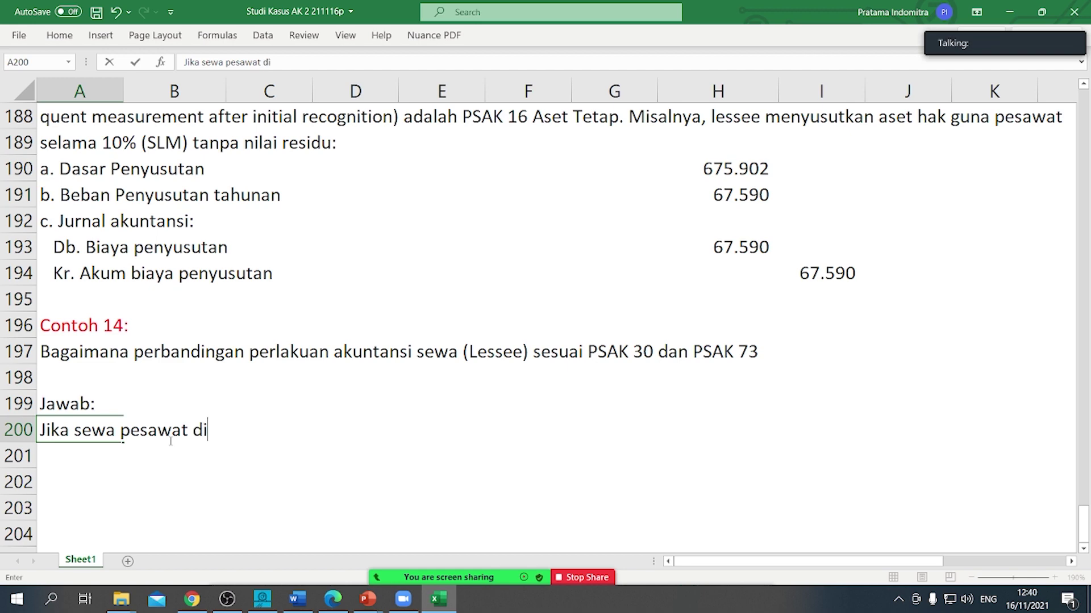
pyautogui.press('BackSpace')
pyautogui.press('BackSpace')
pyautogui.write('menurut PSAK')
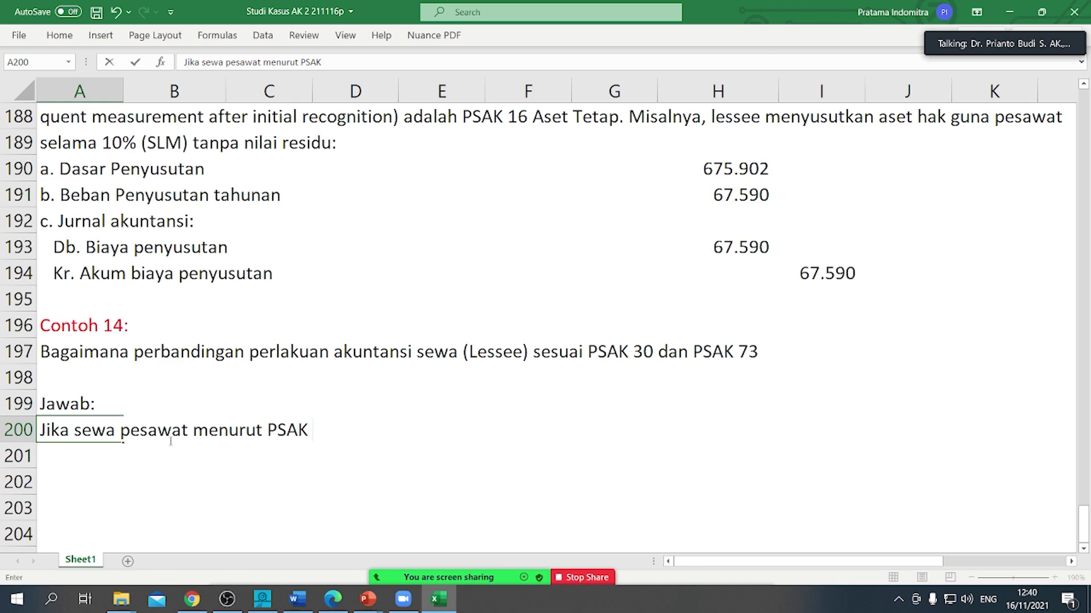
pyautogui.write(' 30 dianggap s')
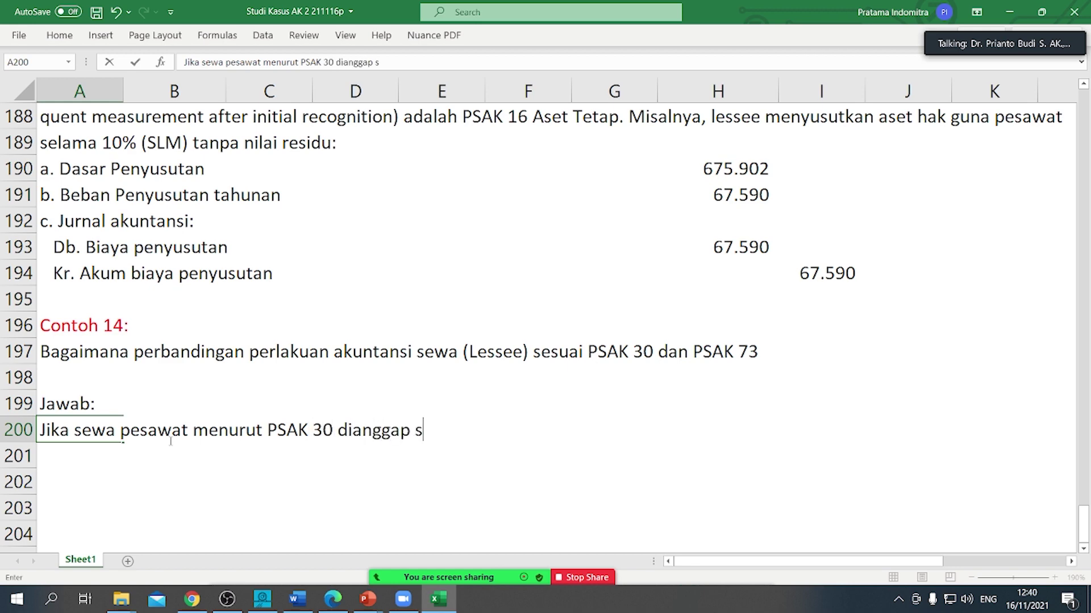
pyautogui.write('ebagai operati')
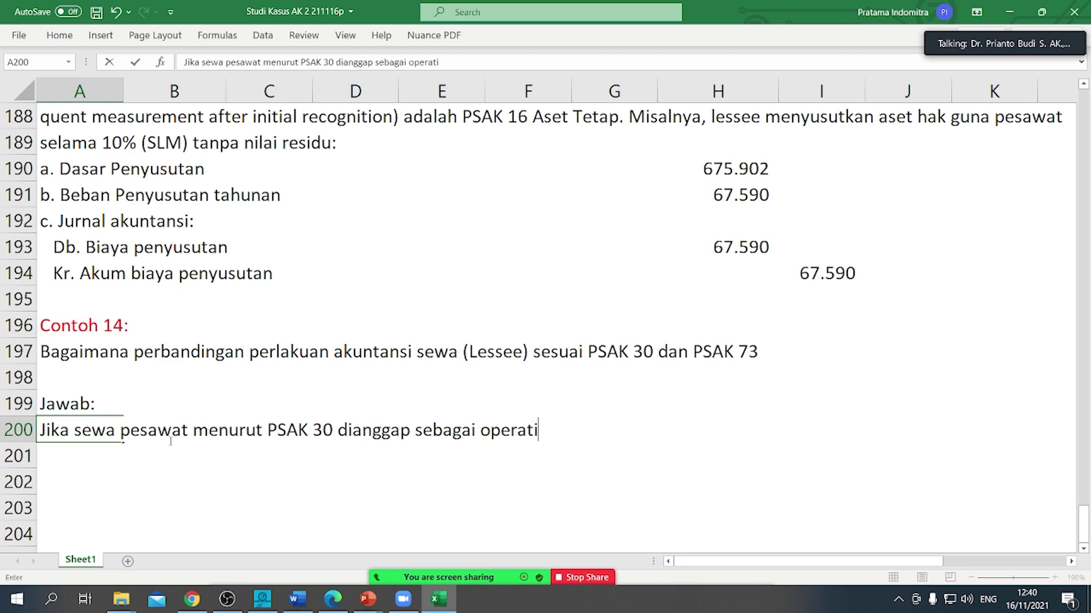
pyautogui.write('ng lease, ')
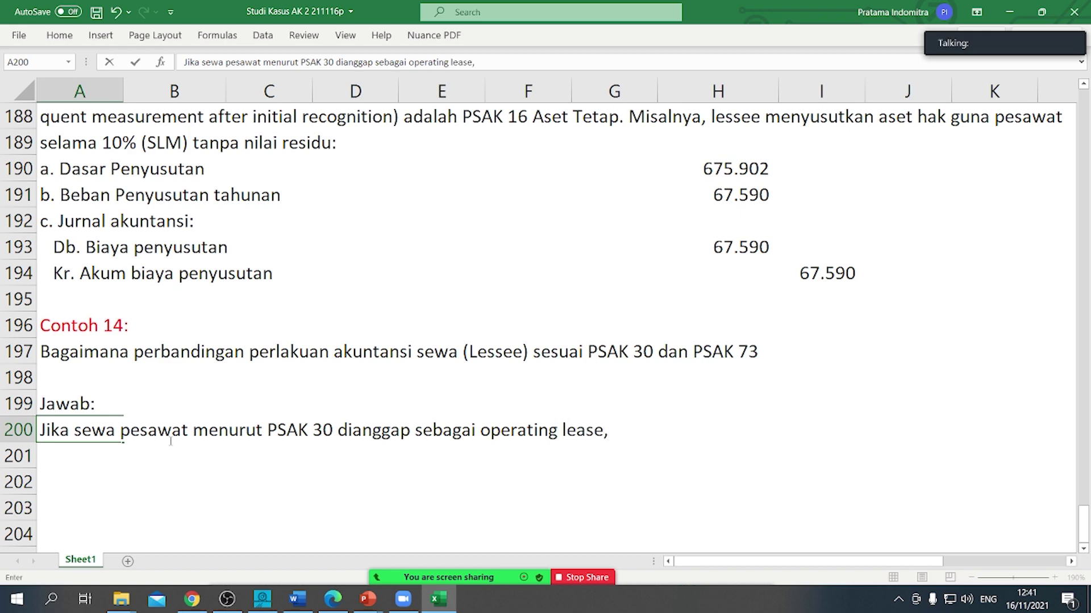
pyautogui.write('muncul biaya sewa ')
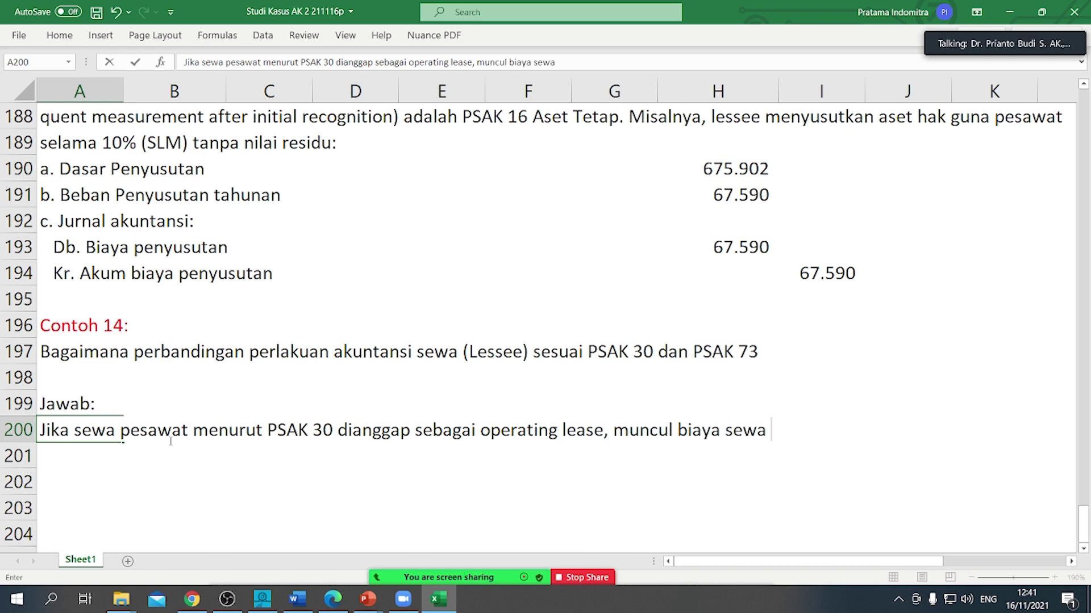
pyautogui.write('setiap ')
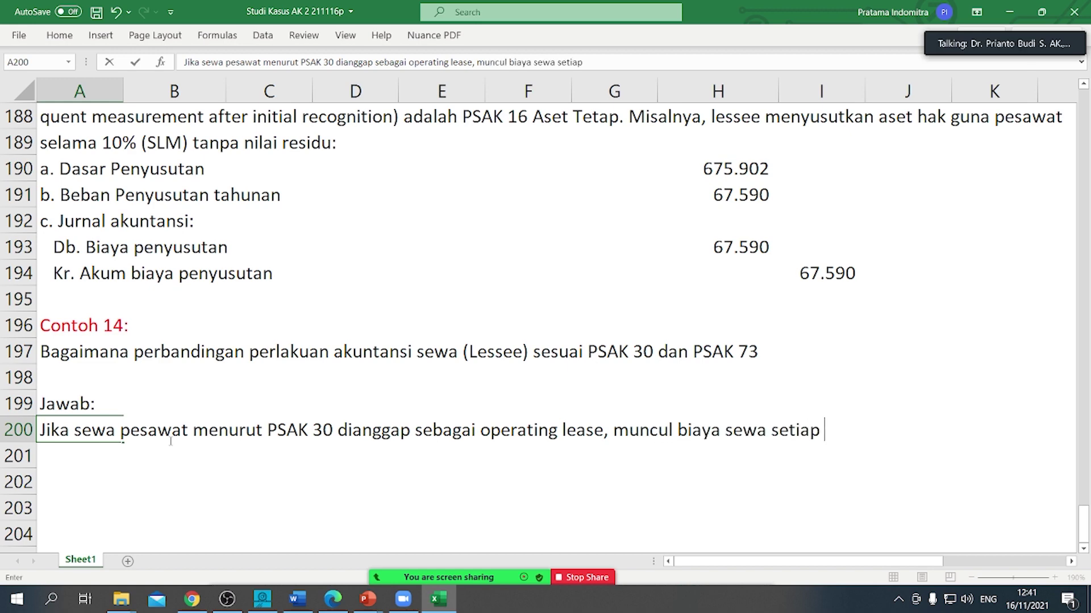
pyautogui.write('tahunnya sebe')
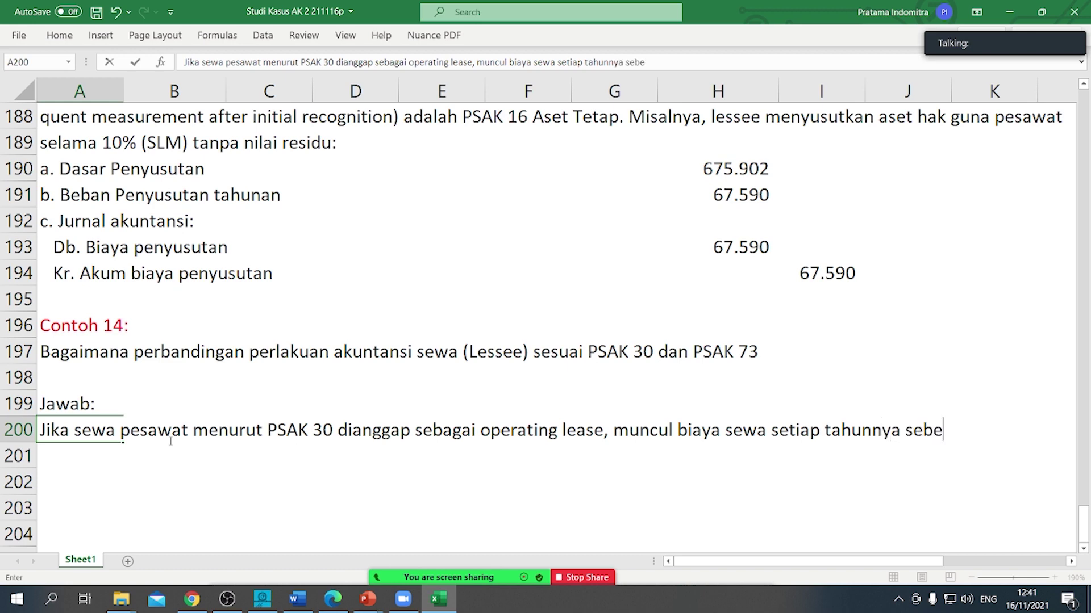
pyautogui.write('sar Rp 10')
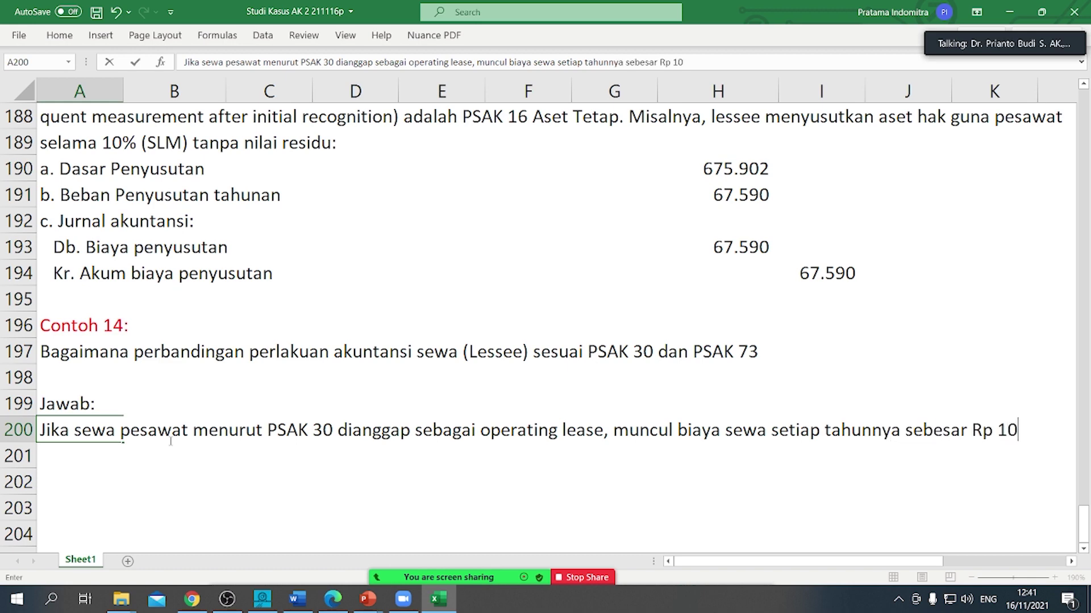
pyautogui.write('0.0900')
pyautogui.press('BackSpace')
pyautogui.press('BackSpace')
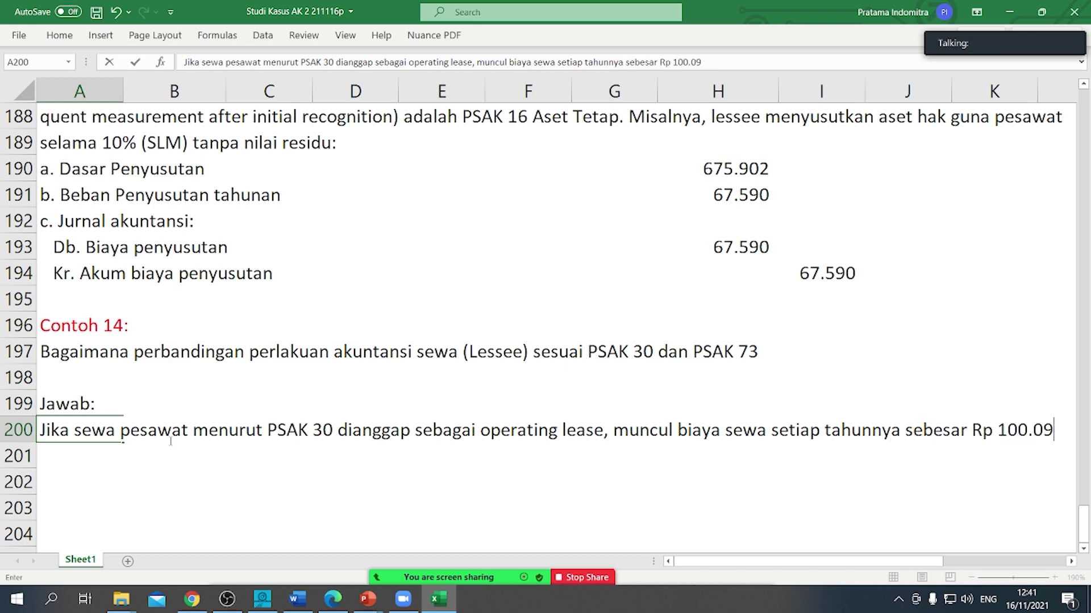
pyautogui.press('BackSpace')
pyautogui.write('00.')
pyautogui.press('Return')
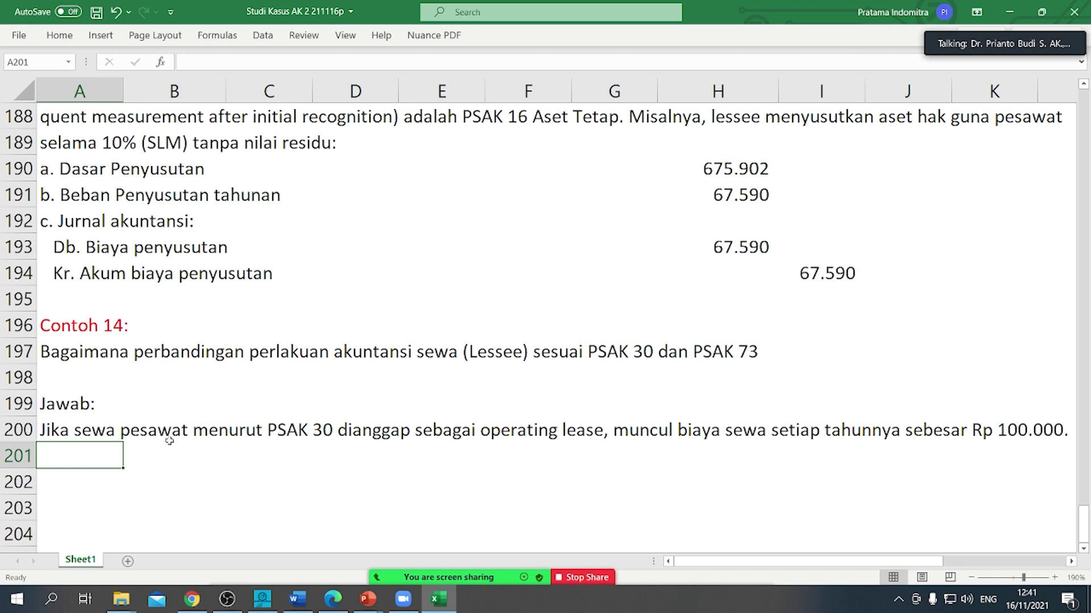
# Step: Enter the column header "Tahun" in A202, leaving row 201 blank below the answer sentence
pyautogui.press('Return')
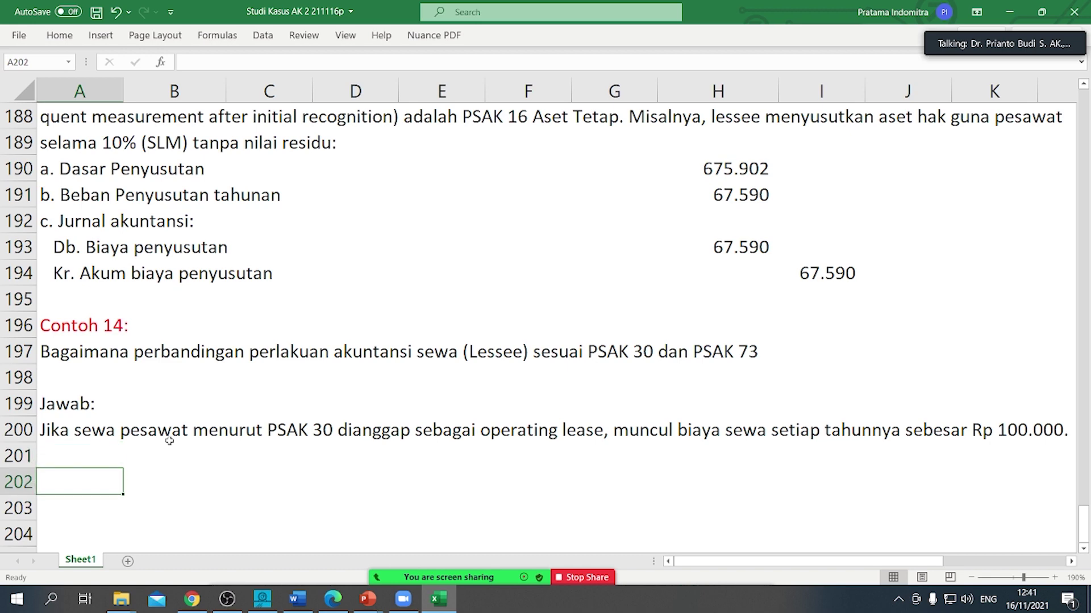
pyautogui.write('Tah')
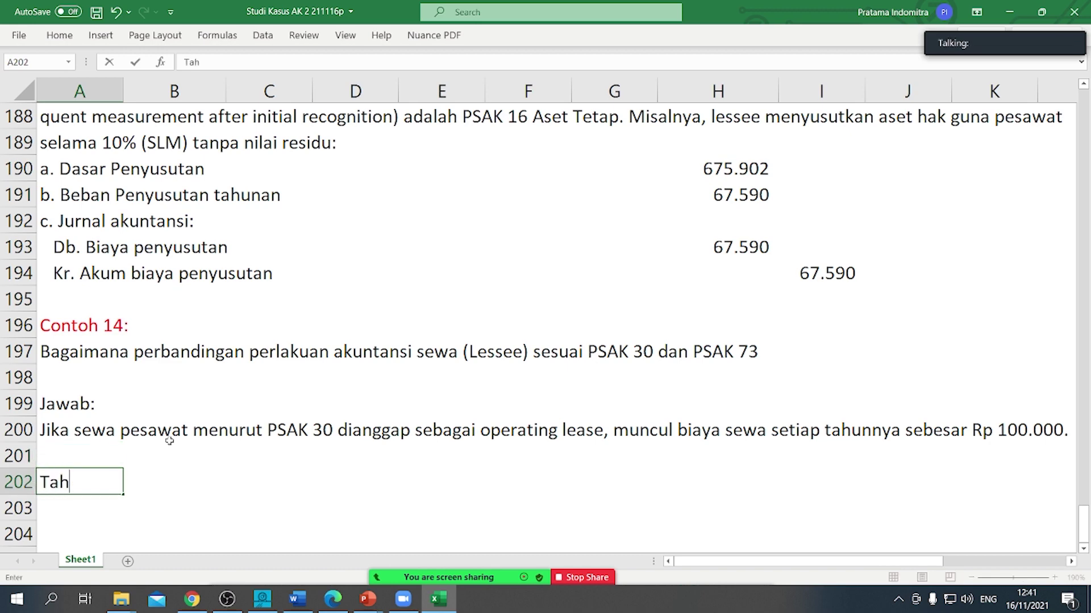
pyautogui.write('un')
pyautogui.press('Return')
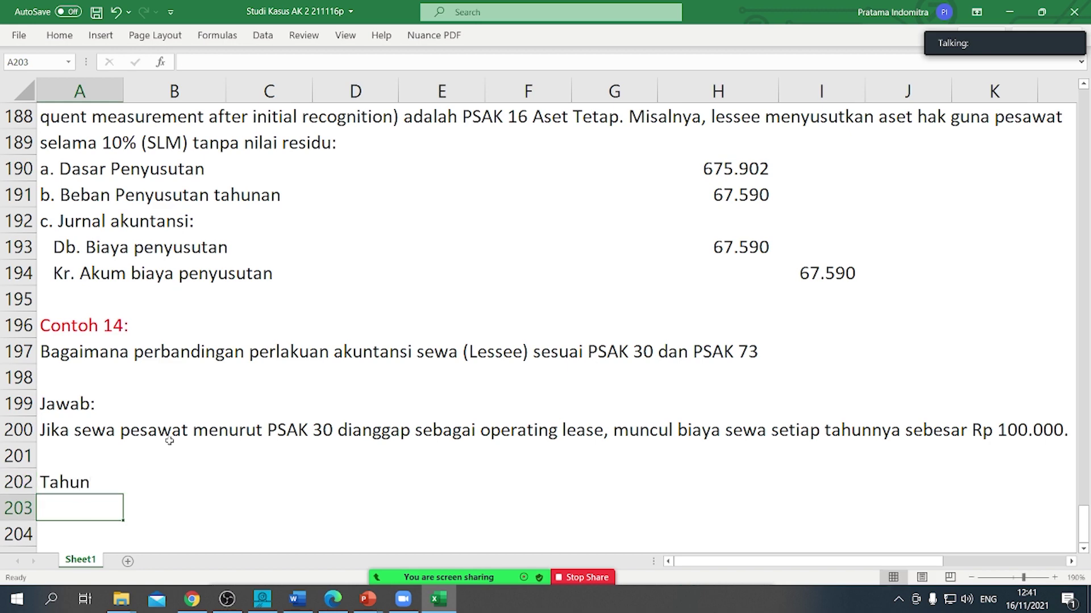
# Step: Number the years 1 to 10 as a filled series in A203:A212, clearing any surplus numbers below year 10
pyautogui.write('1')
pyautogui.scroll(-1, 181, 432)
pyautogui.scroll(-2, 176, 398)
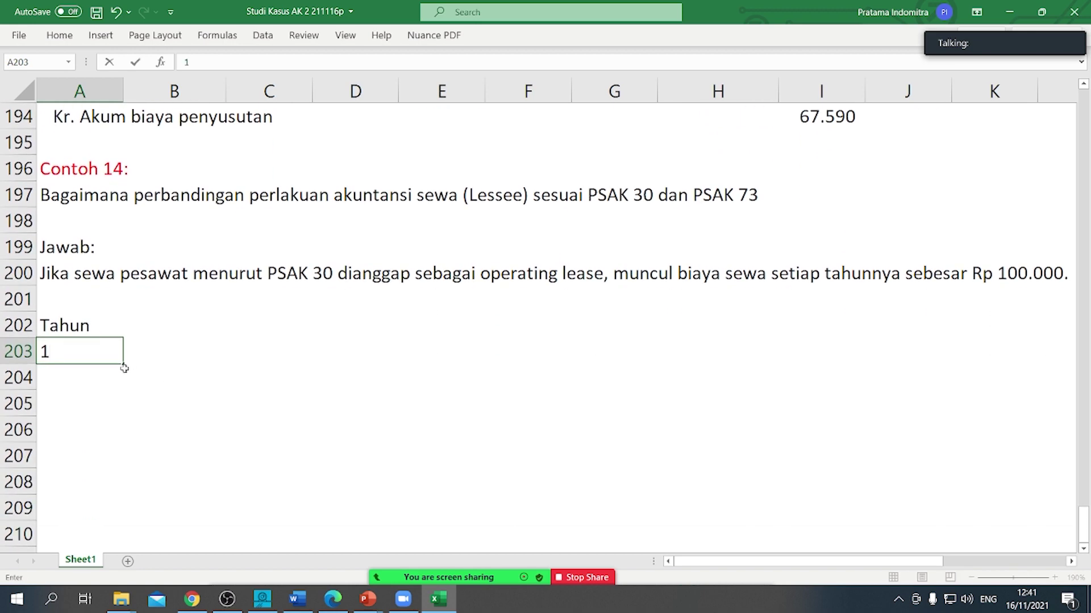
pyautogui.moveTo(139, 358); pyautogui.dragTo(62, 354)
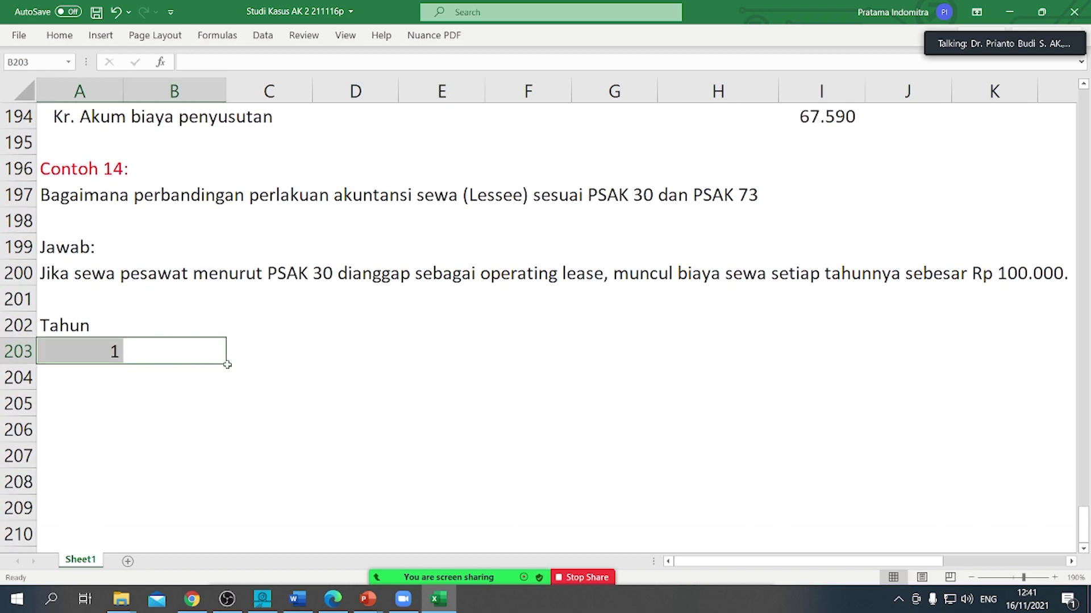
pyautogui.scroll(-2, 229, 297)
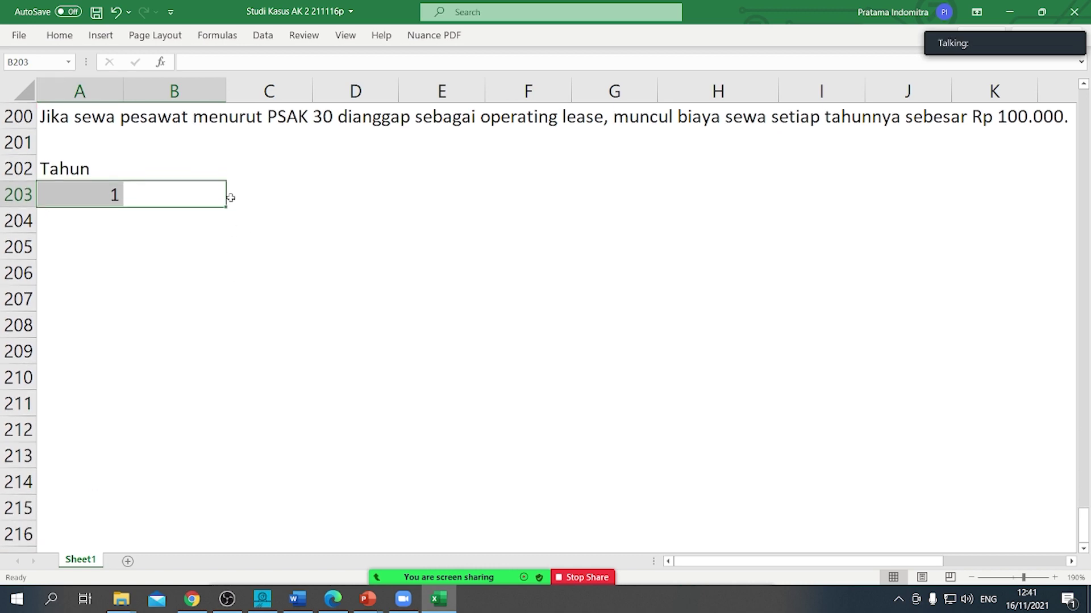
pyautogui.moveTo(225, 207); pyautogui.dragTo(182, 520)
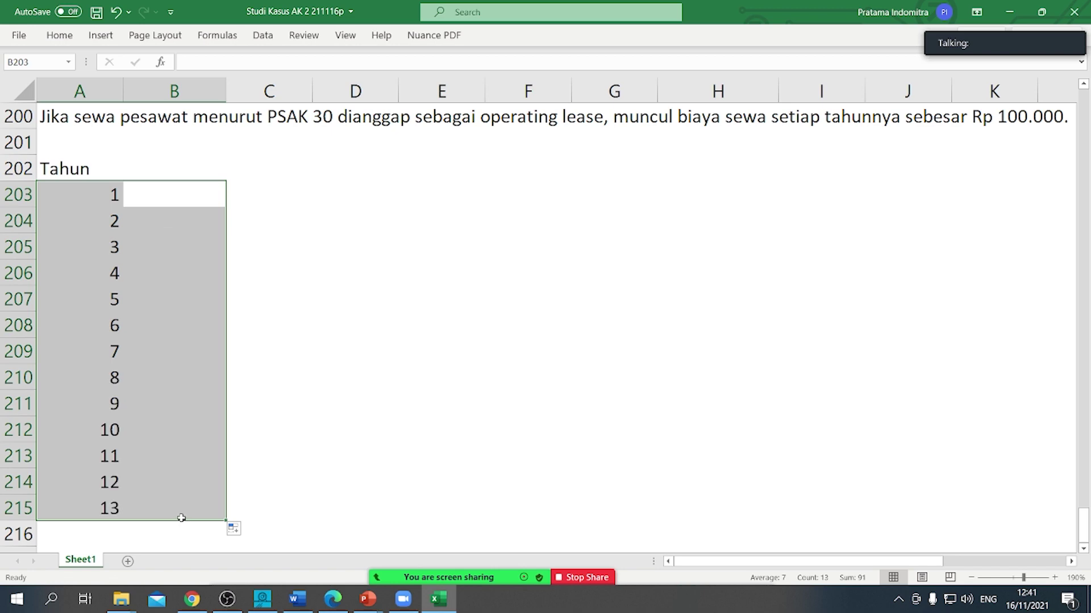
pyautogui.moveTo(171, 459); pyautogui.dragTo(80, 501)
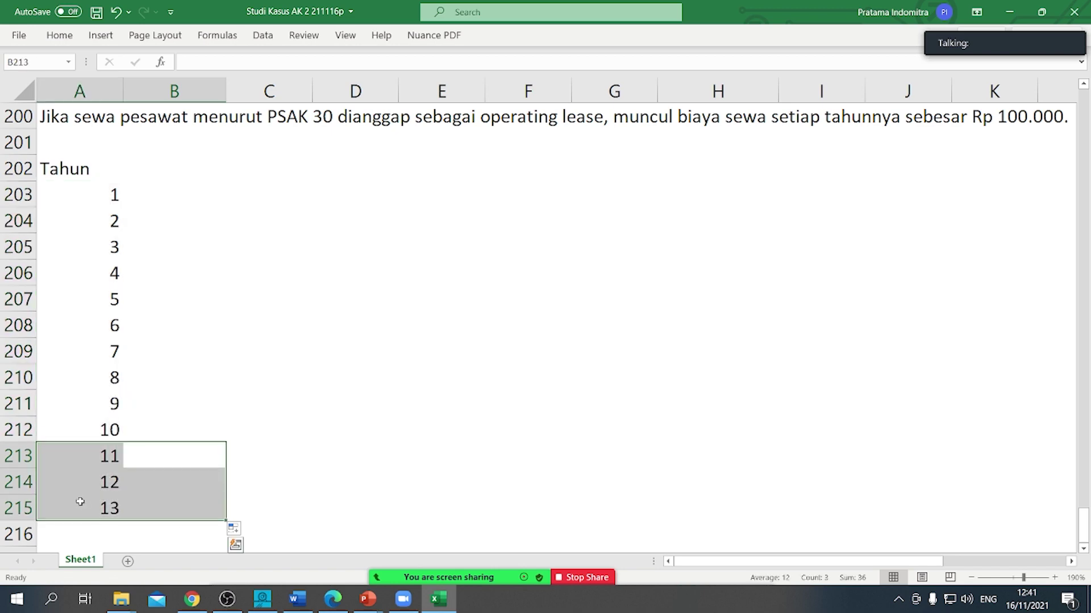
pyautogui.press('Delete')
pyautogui.scroll(1, 95, 214)
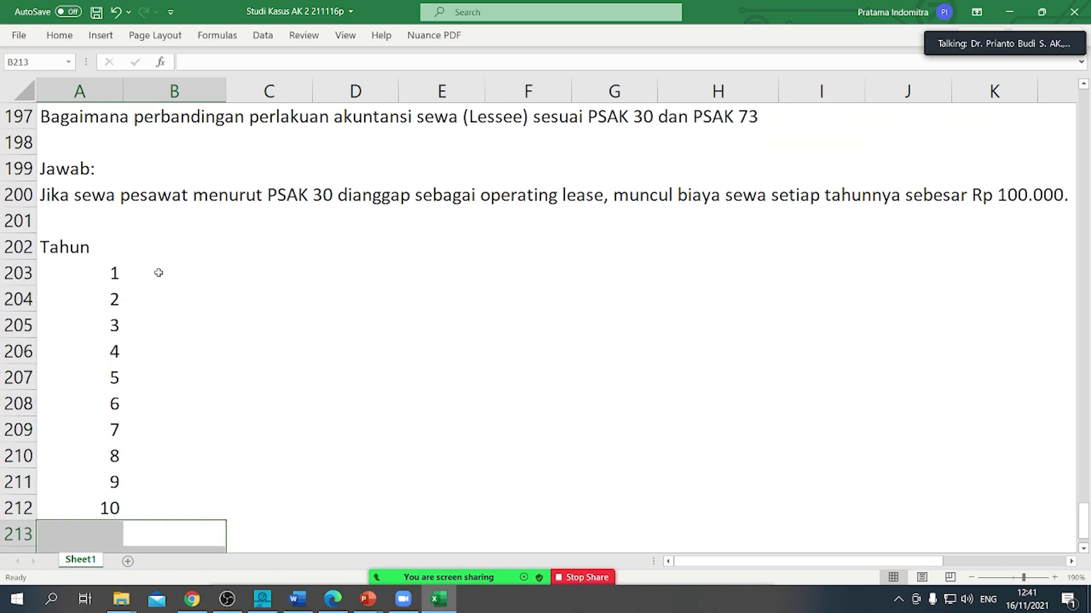
# Step: Enter the column header "Biaya sewa" in B202 beside the "Tahun" header
pyautogui.click(200, 252)
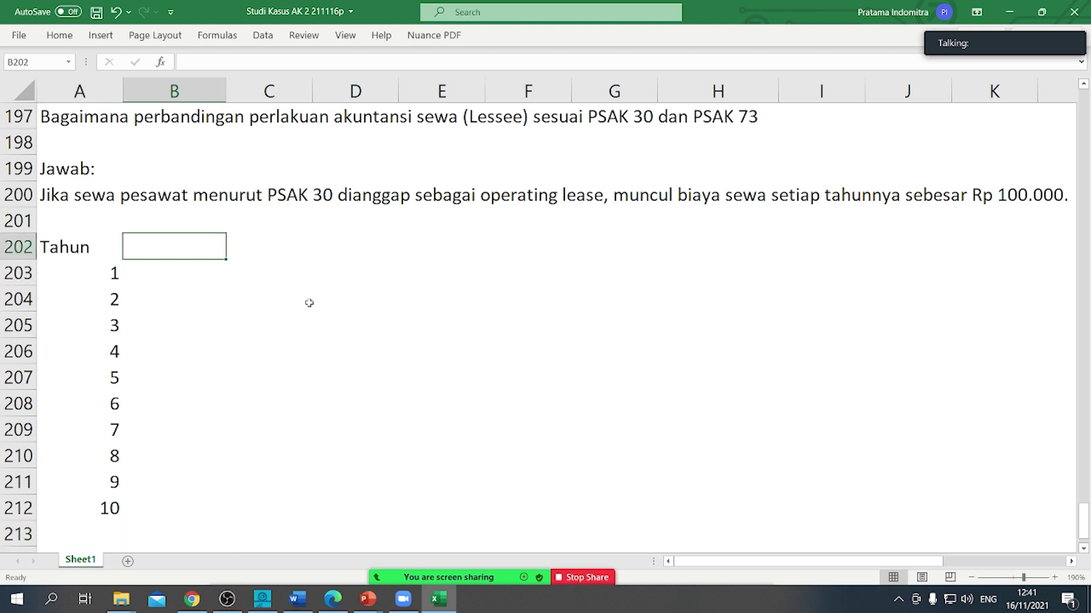
pyautogui.write('V')
pyautogui.press('BackSpace')
pyautogui.write('Bia')
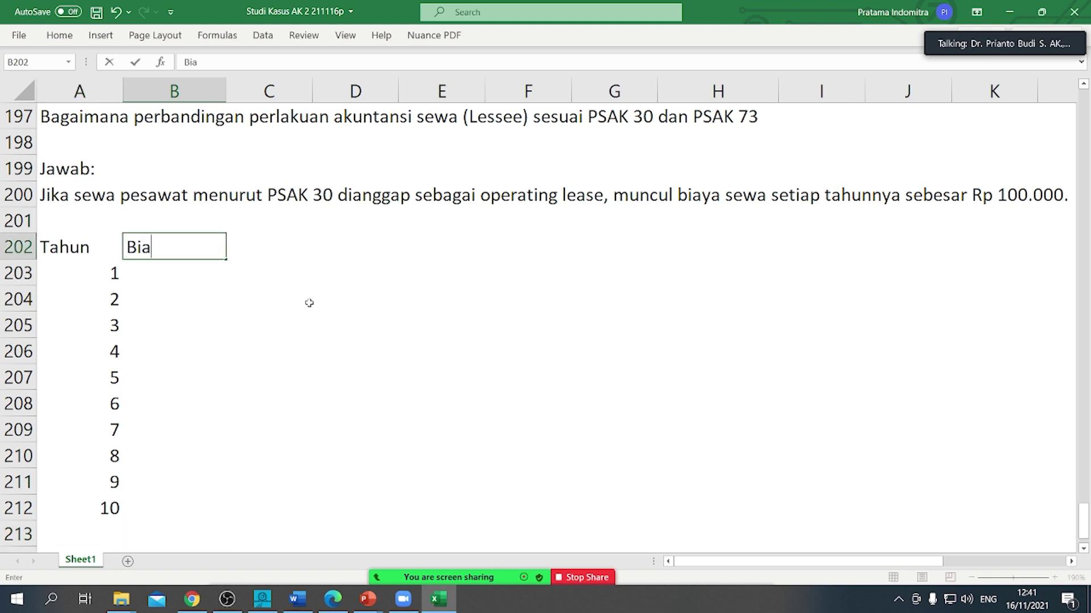
pyautogui.write('ya sewa')
pyautogui.press('Return')
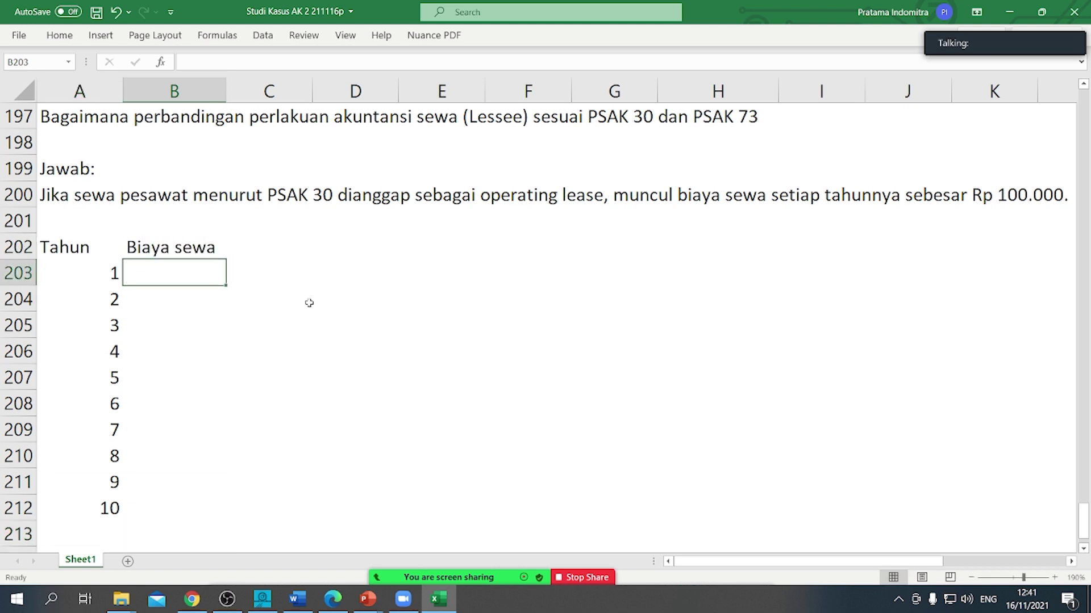
# Step: Add the group heading "Operating lease" in B201 above the "Biaya sewa" header
pyautogui.press('Up')
pyautogui.press('Up')
pyautogui.write('Op')
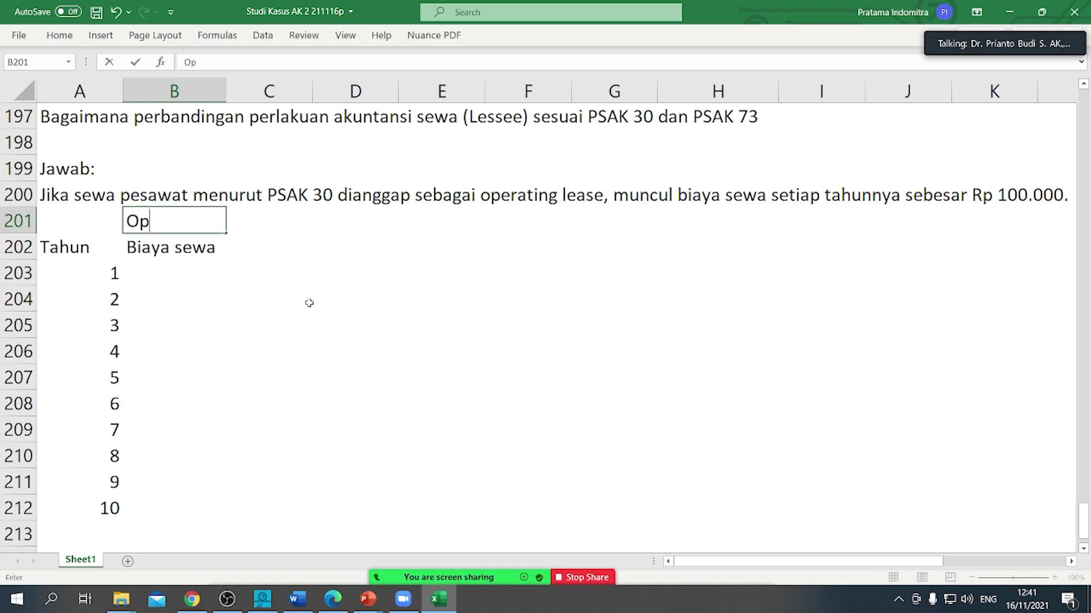
pyautogui.write('erating lease')
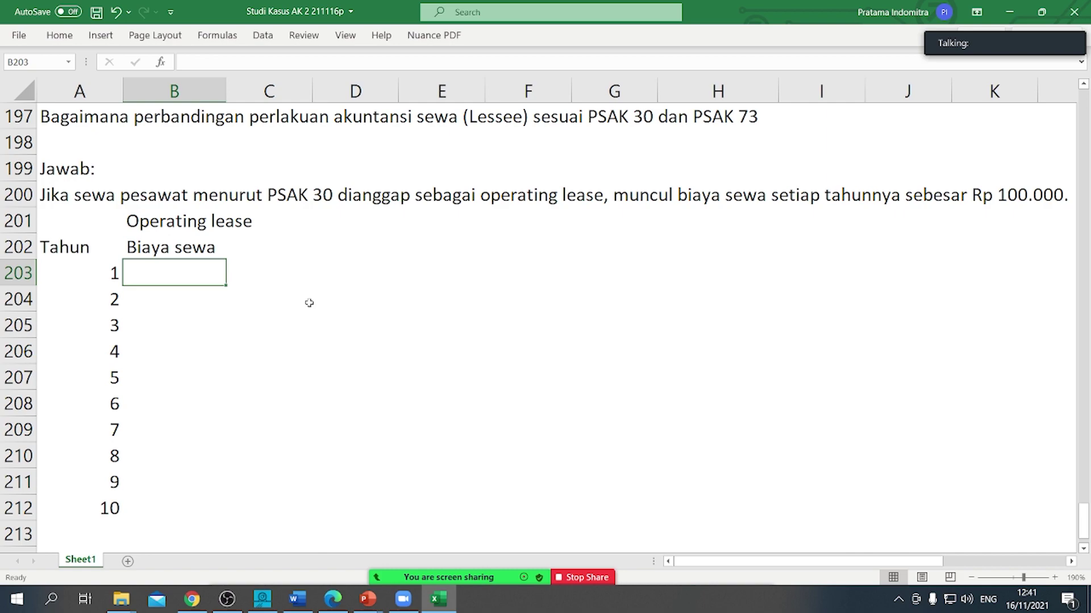
# Step: Link the year 1 rent expense in B203 to the first payment of the present-value table with =B119
pyautogui.write('=')
pyautogui.scroll(6, 309, 304)
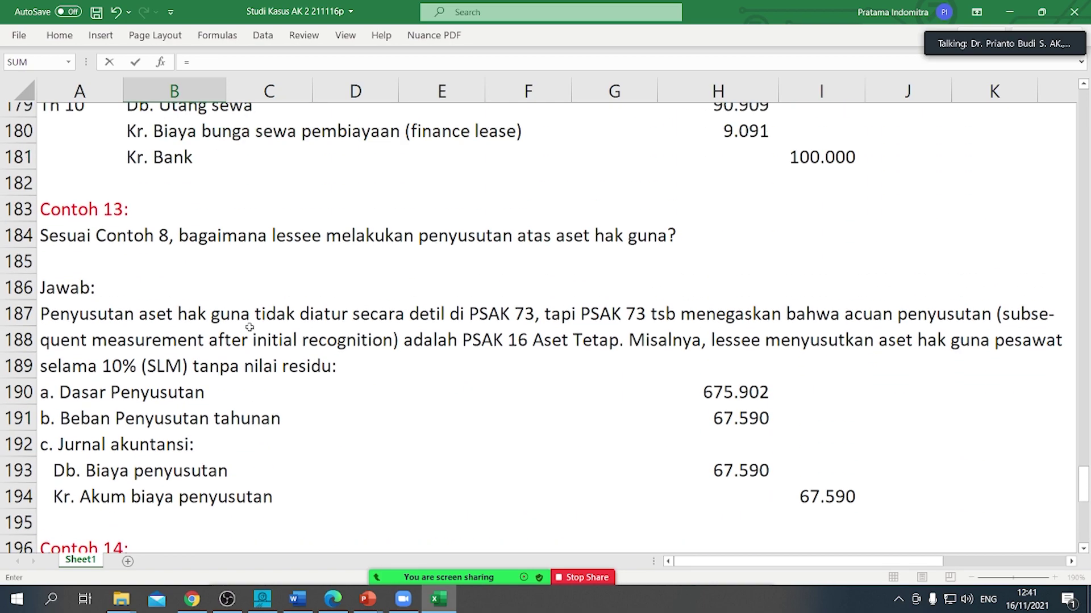
pyautogui.scroll(1, 249, 328)
pyautogui.scroll(-5, 288, 319)
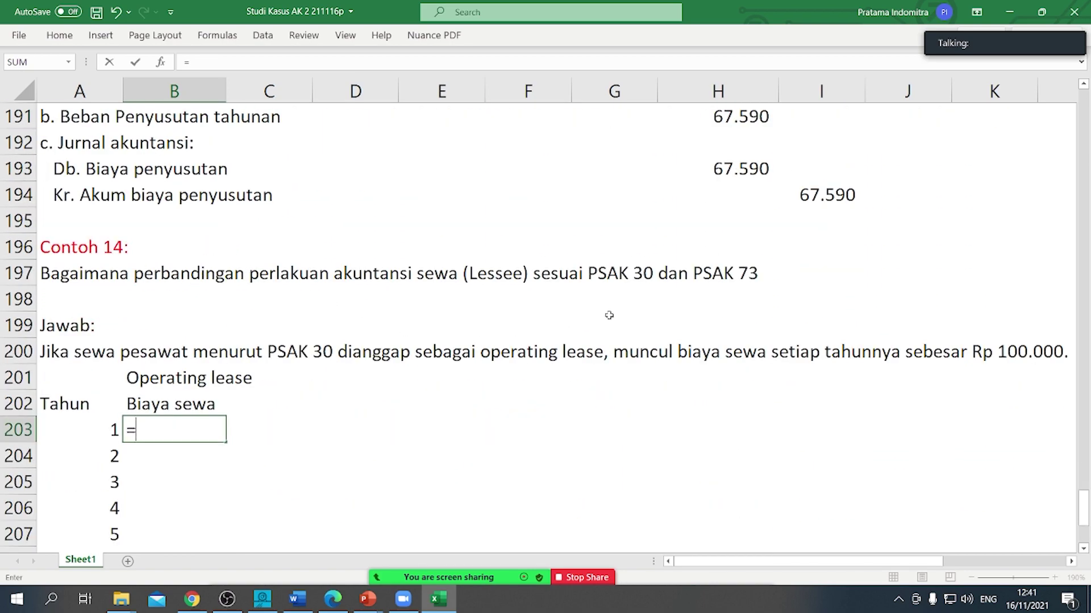
pyautogui.scroll(15, 708, 322)
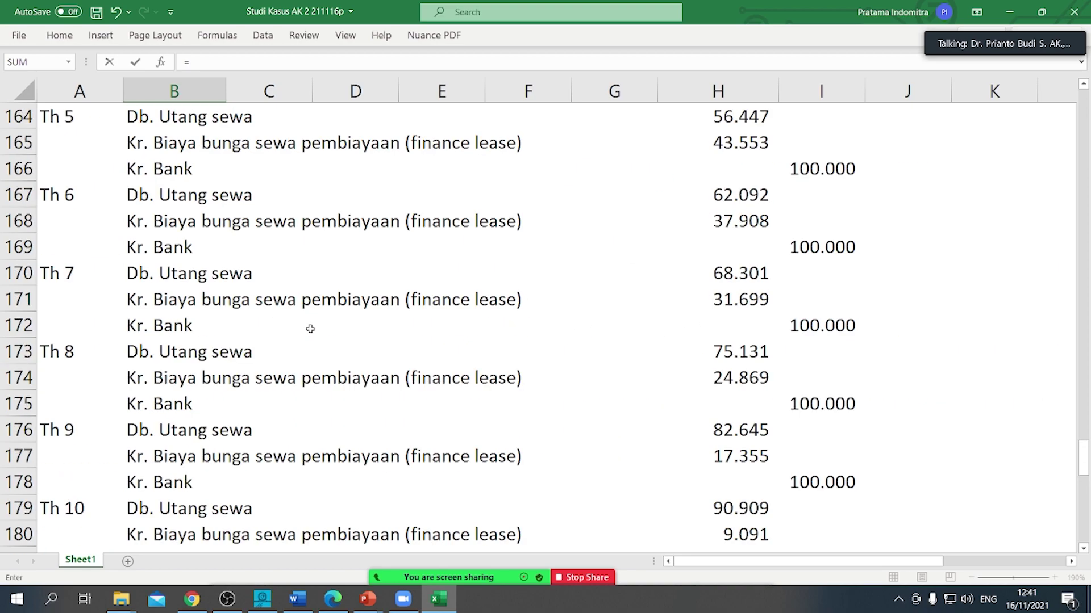
pyautogui.scroll(4, 218, 329)
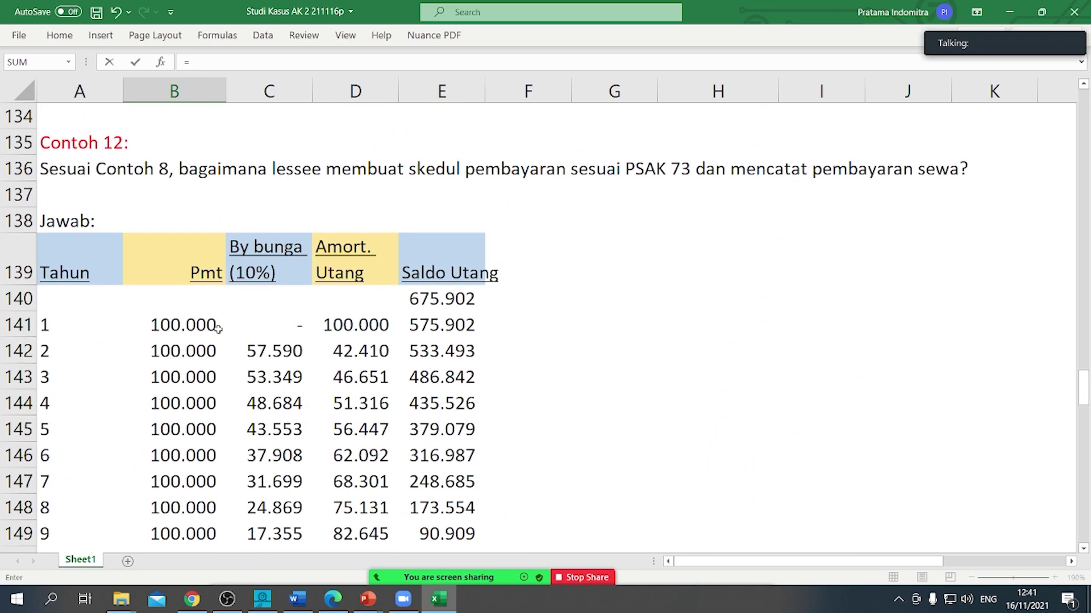
pyautogui.scroll(7, 220, 325)
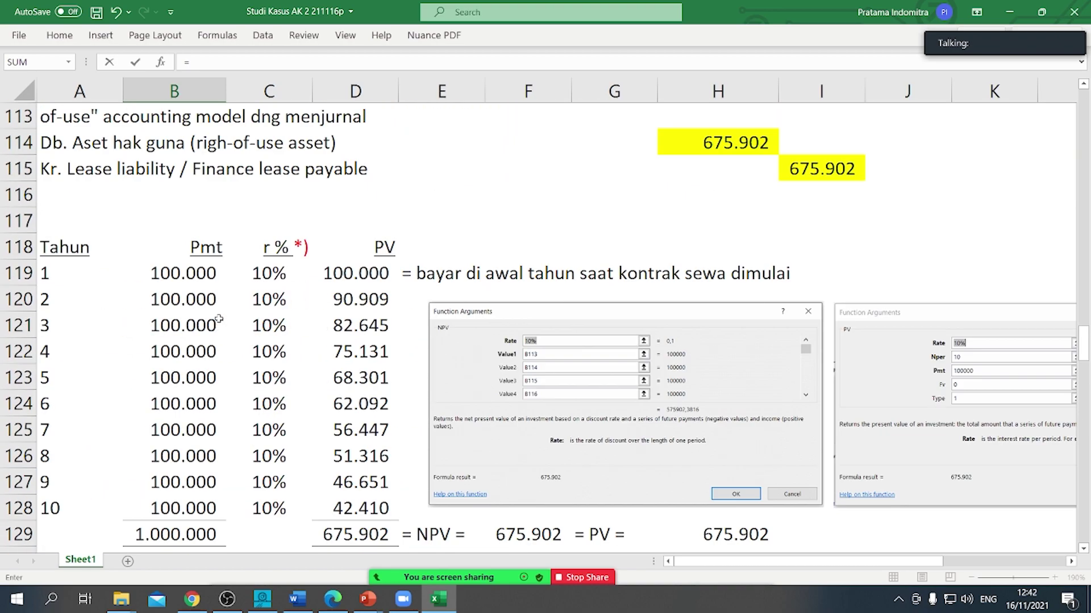
pyautogui.click(184, 276)
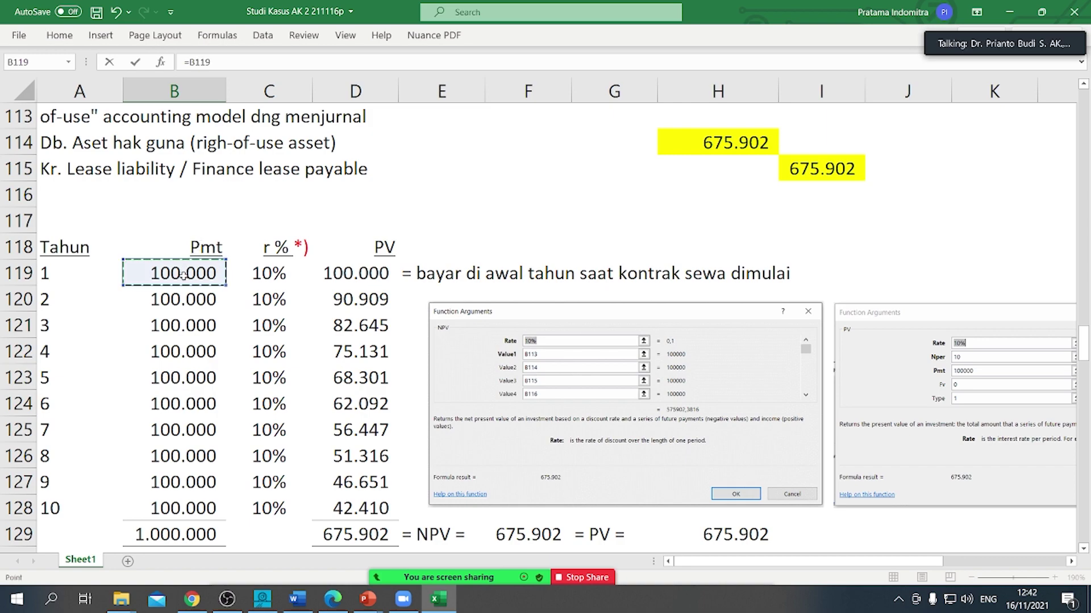
pyautogui.press('Return')
pyautogui.scroll(-3, 239, 349)
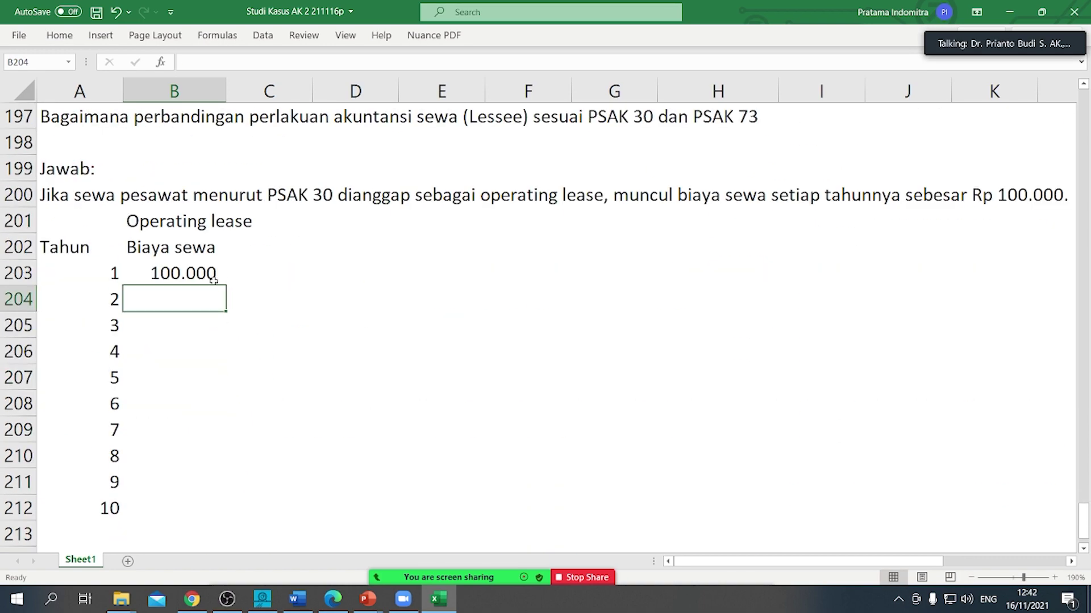
# Step: Fill the rent expense formula from B203 down to B212 for all ten years, ending on the empty cell B213
pyautogui.click(214, 280)
pyautogui.moveTo(226, 286); pyautogui.dragTo(213, 520)
pyautogui.click(185, 529)
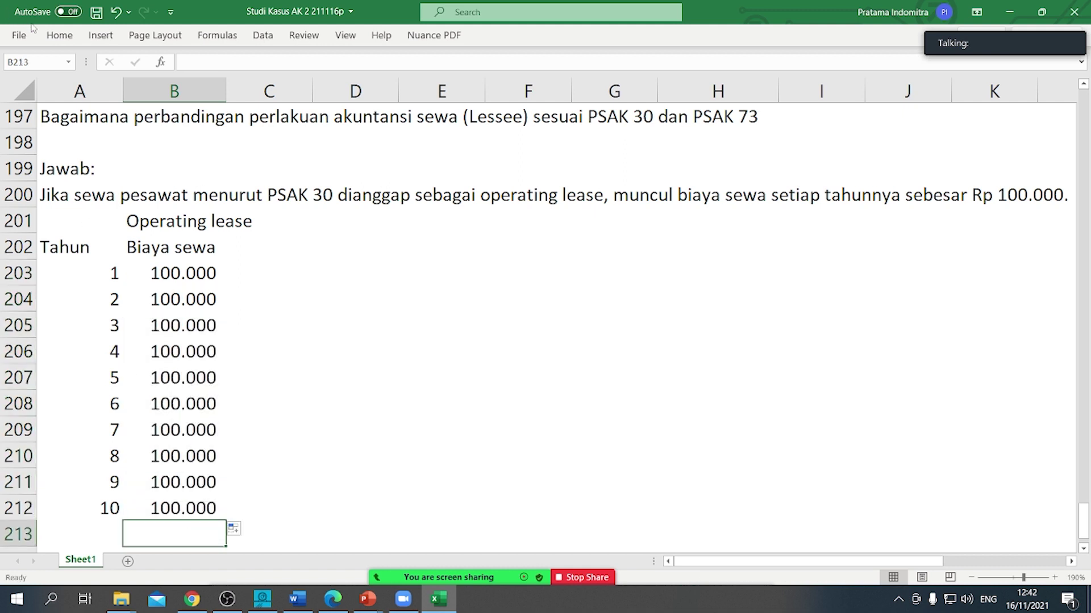
# Step: Total the ten years of rent expense in B213 with AutoSum over B203:B212
pyautogui.click(59, 35)
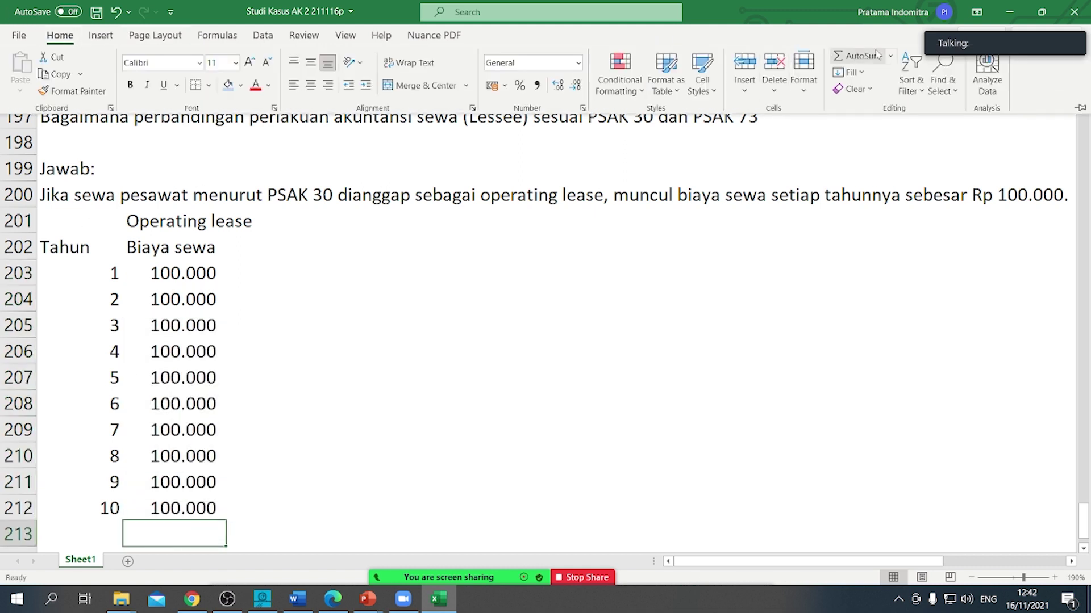
pyautogui.click(849, 57)
pyautogui.press('Return')
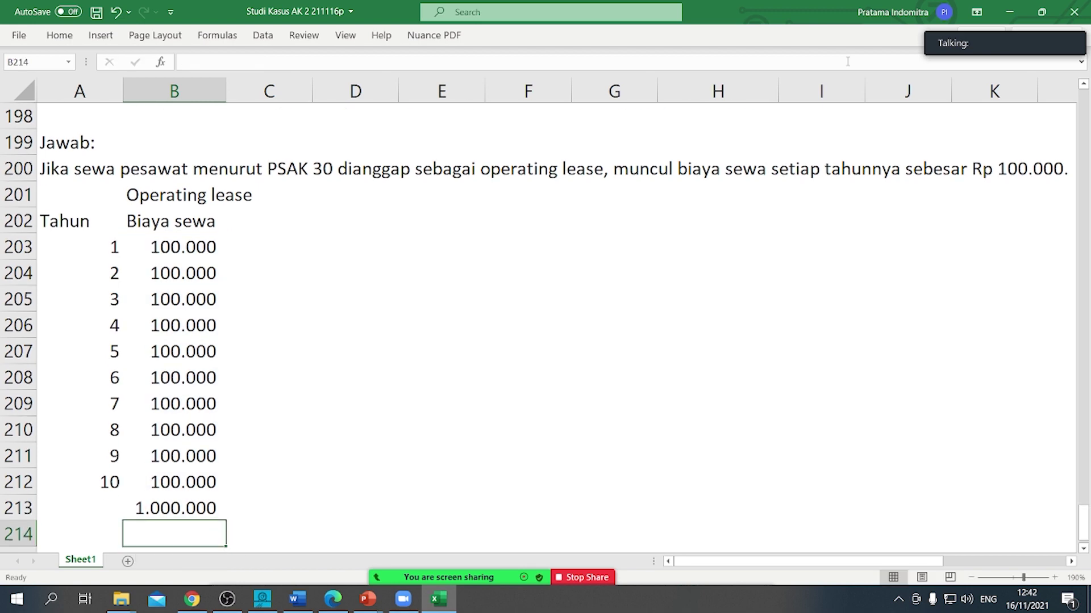
# Step: Apply top and bottom borders to the rent expense total in B213
pyautogui.click(161, 507)
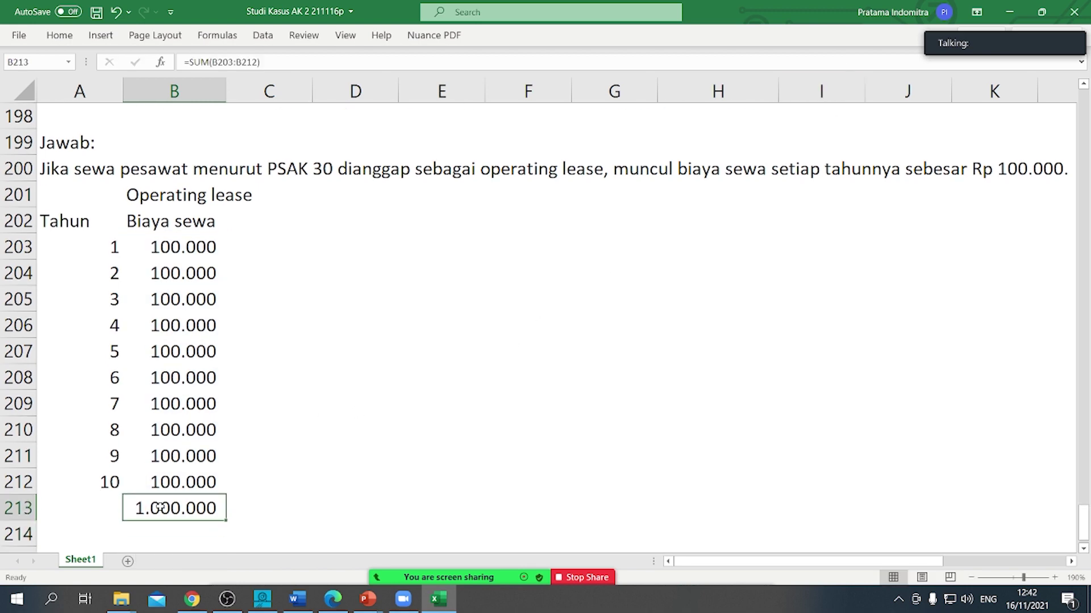
pyautogui.rightClick(162, 507)
pyautogui.click(286, 546)
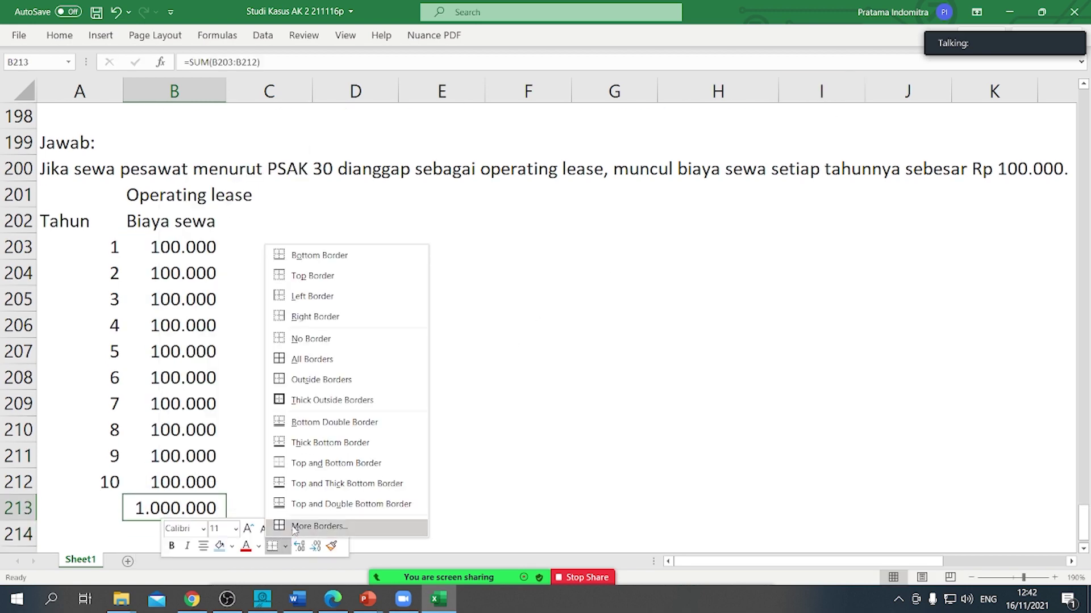
pyautogui.click(291, 430)
pyautogui.click(296, 352)
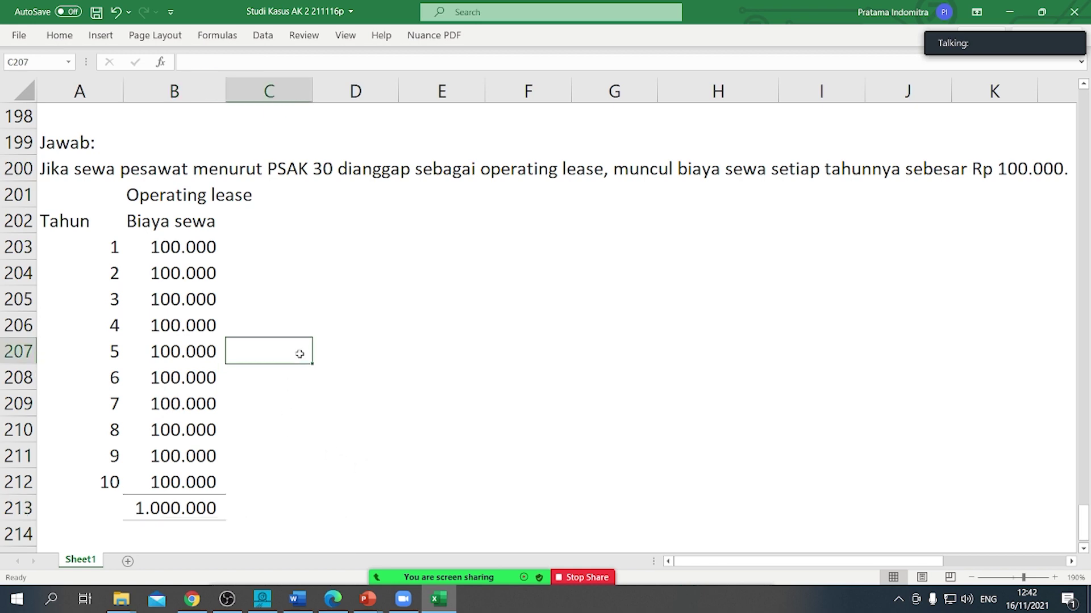
# Step: Add the group heading "Finance lease" in D201, in the same row as "Operating lease"
pyautogui.click(302, 211)
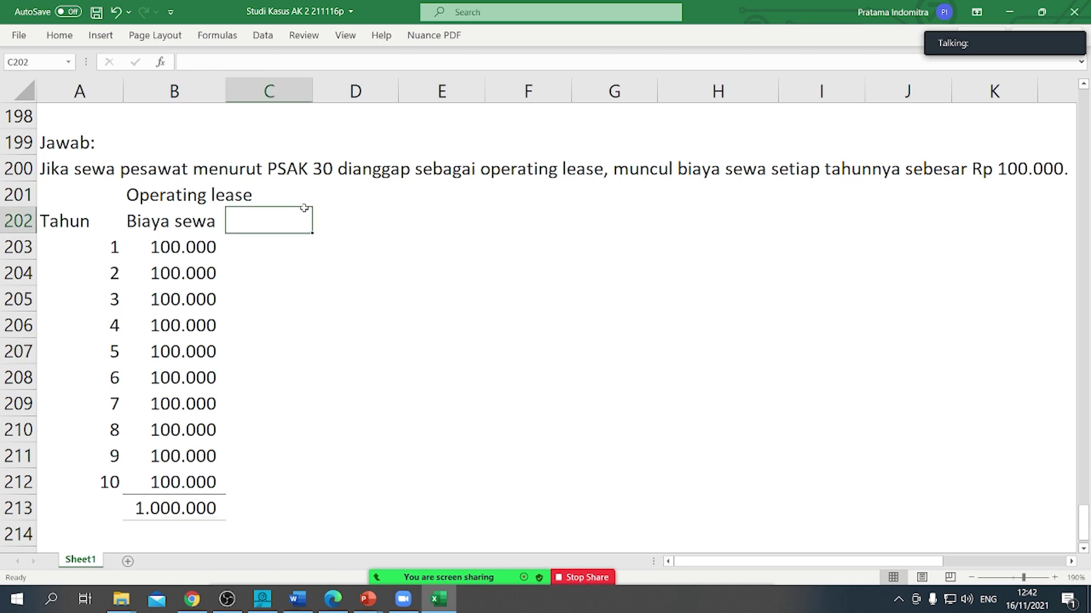
pyautogui.click(313, 199)
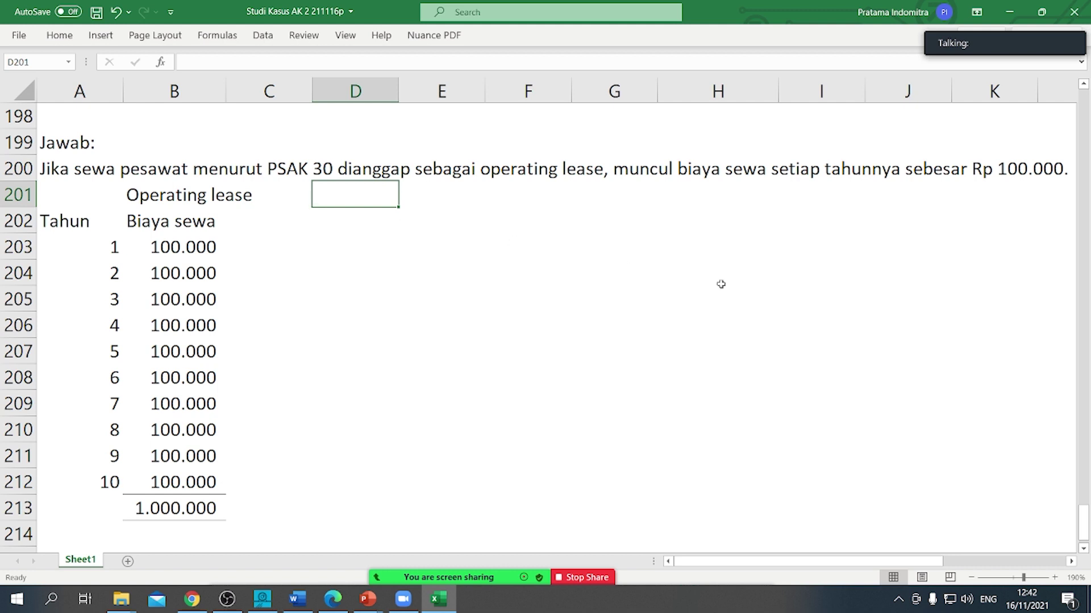
pyautogui.write('Finance l')
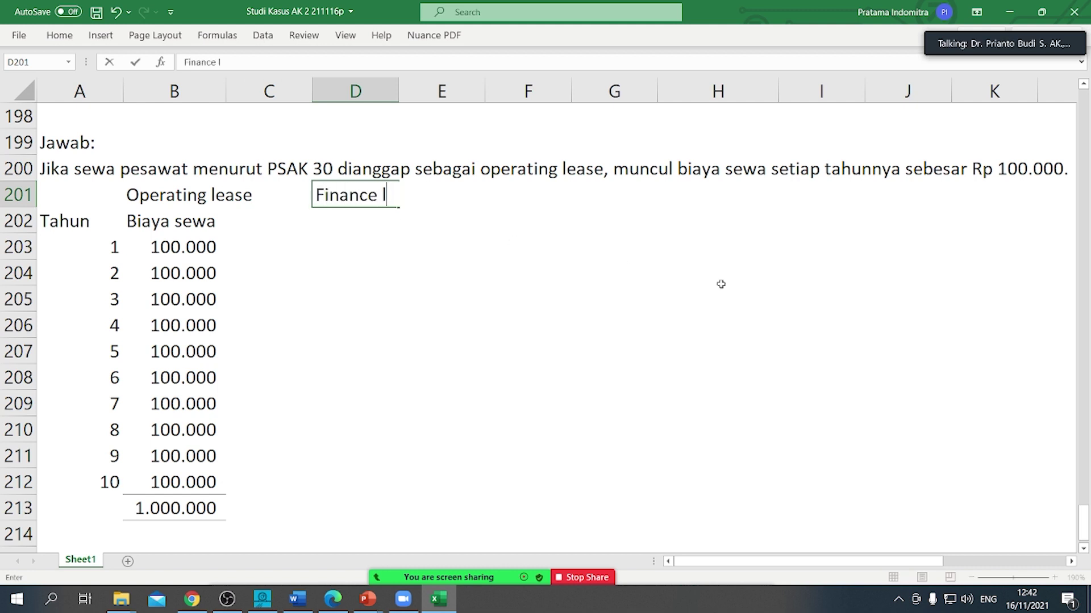
pyautogui.write('ease')
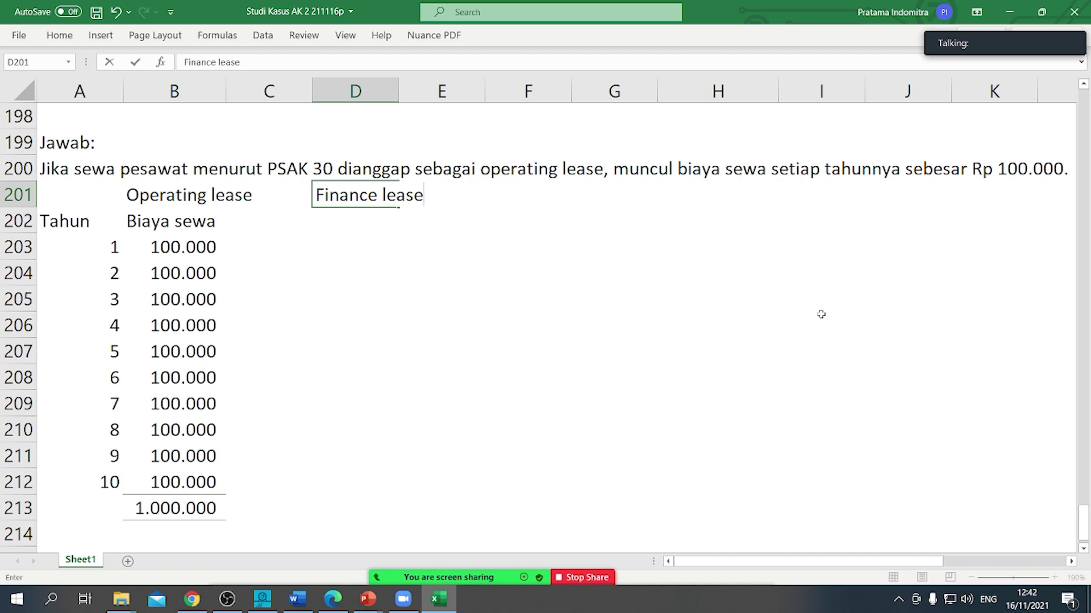
pyautogui.scroll(2, 821, 314)
pyautogui.scroll(-3, 801, 352)
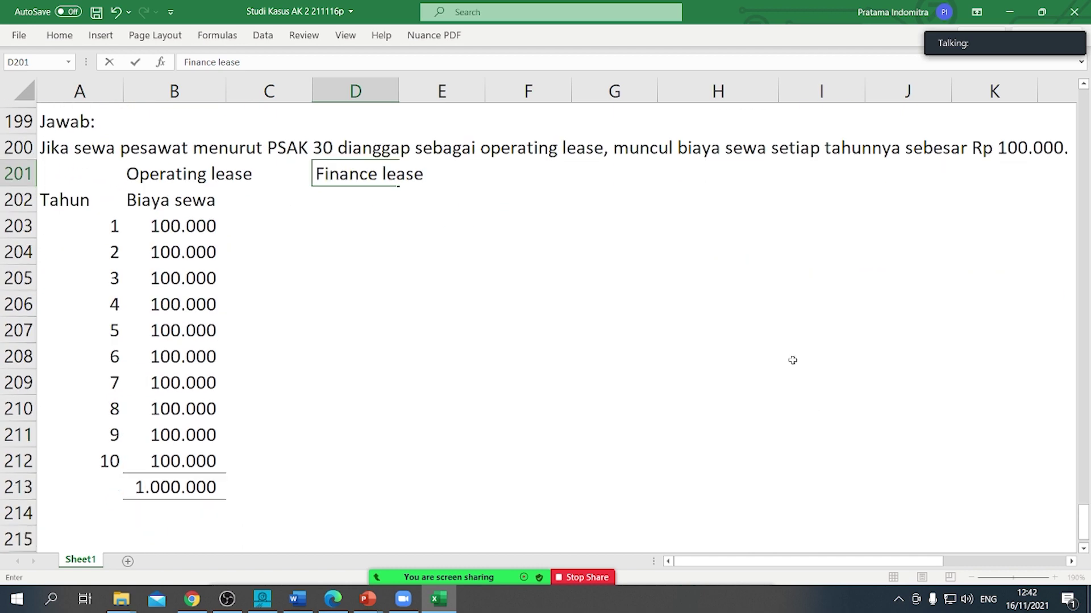
pyautogui.click(493, 242)
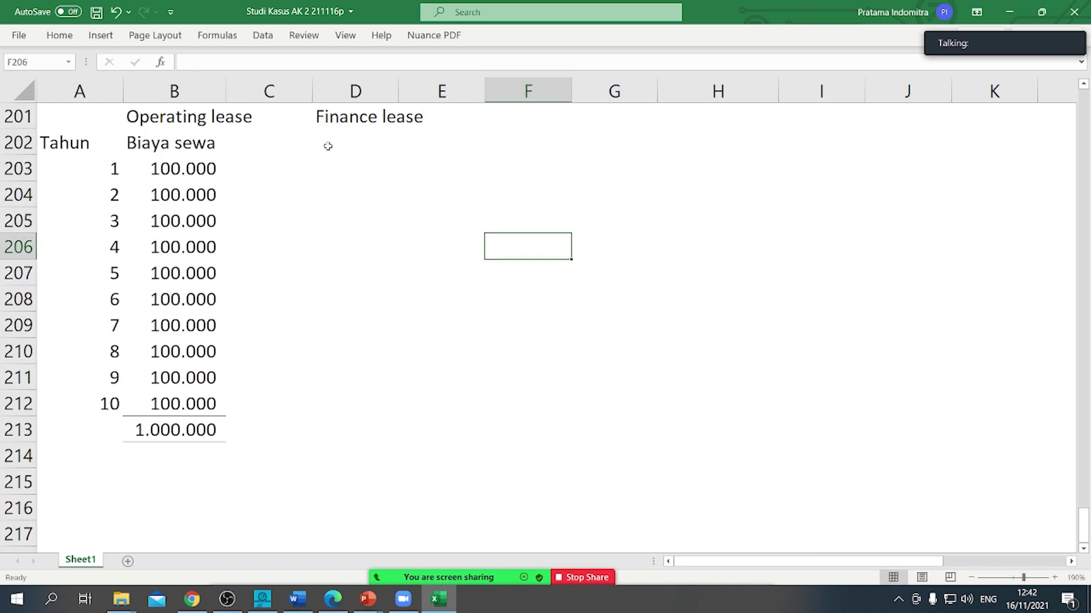
# Step: Enter the column header "Biaya penyusutan" in D202 under "Finance lease"
pyautogui.click(353, 136)
pyautogui.write('Biaya penyusutan')
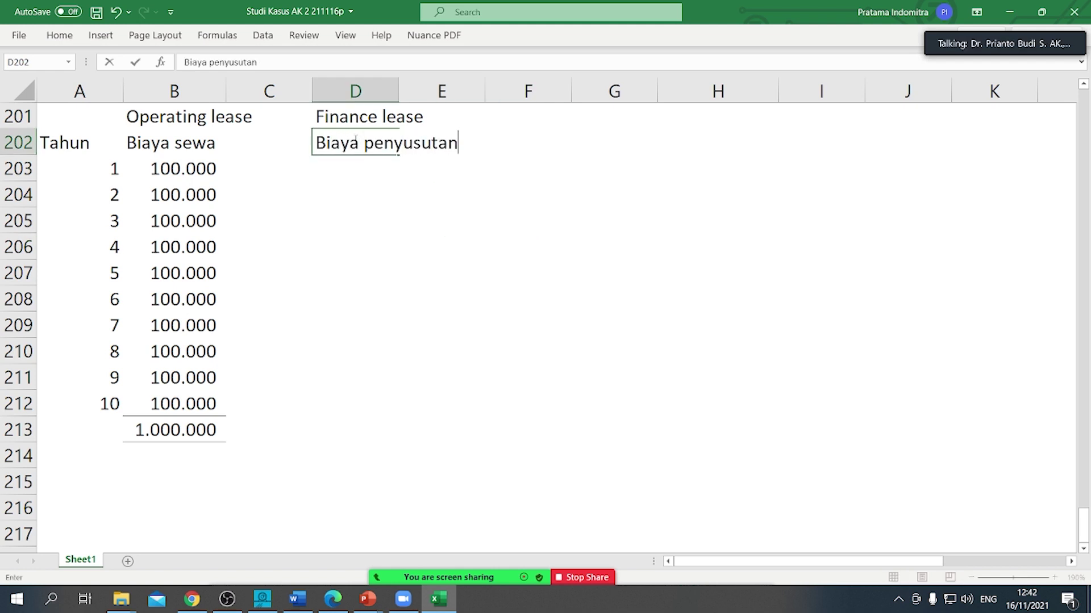
pyautogui.hotkey('ctrl', 'Return')
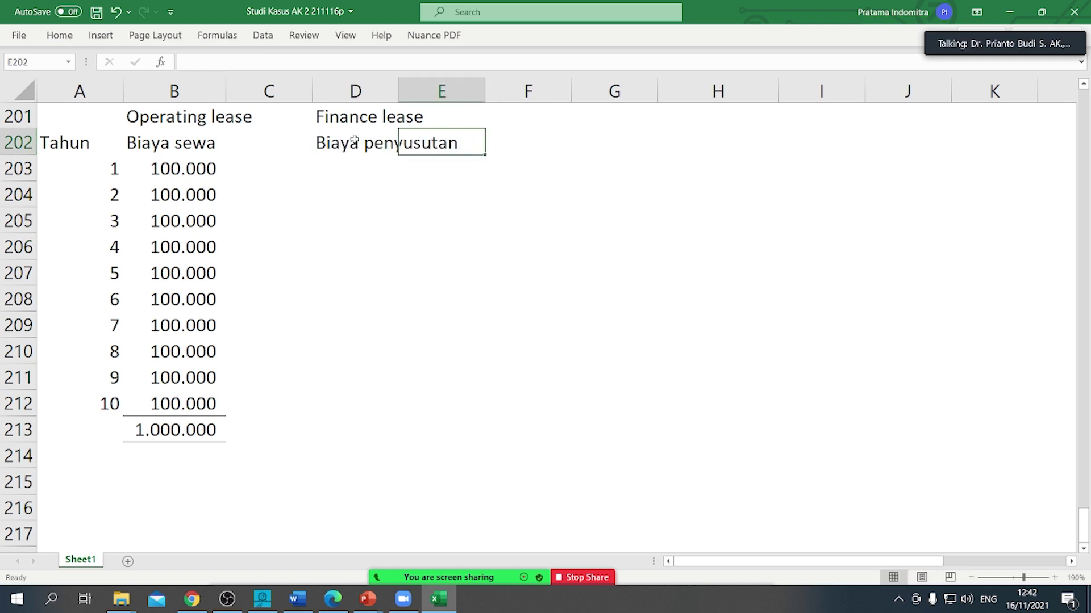
# Step: Enter the finance lease column headers "By Depr" in D202, "By bunga" in E202 and "Total" in F202
pyautogui.write('B')
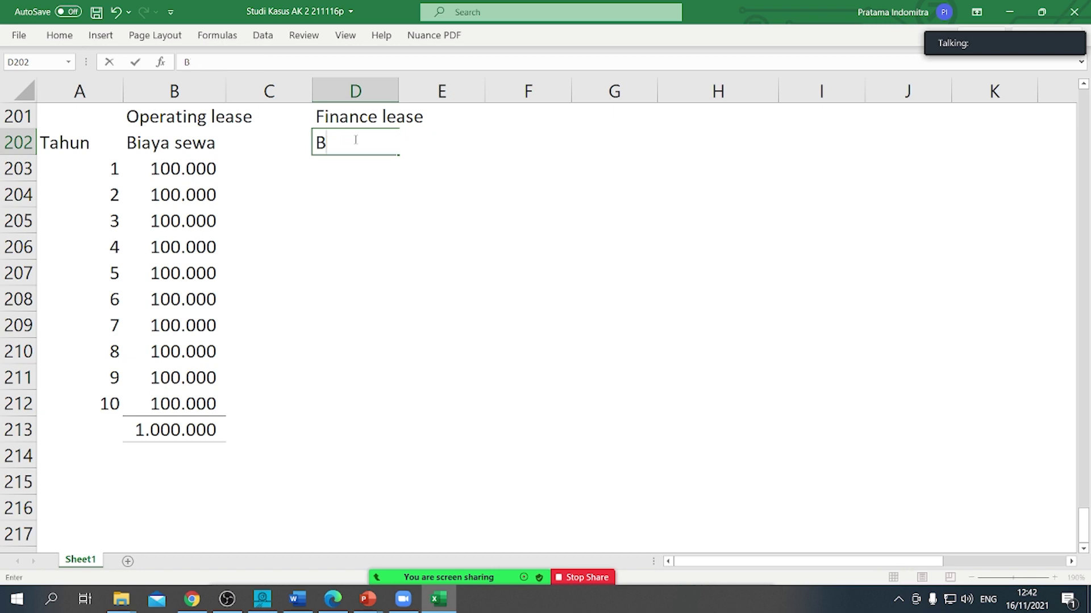
pyautogui.write('y Depr')
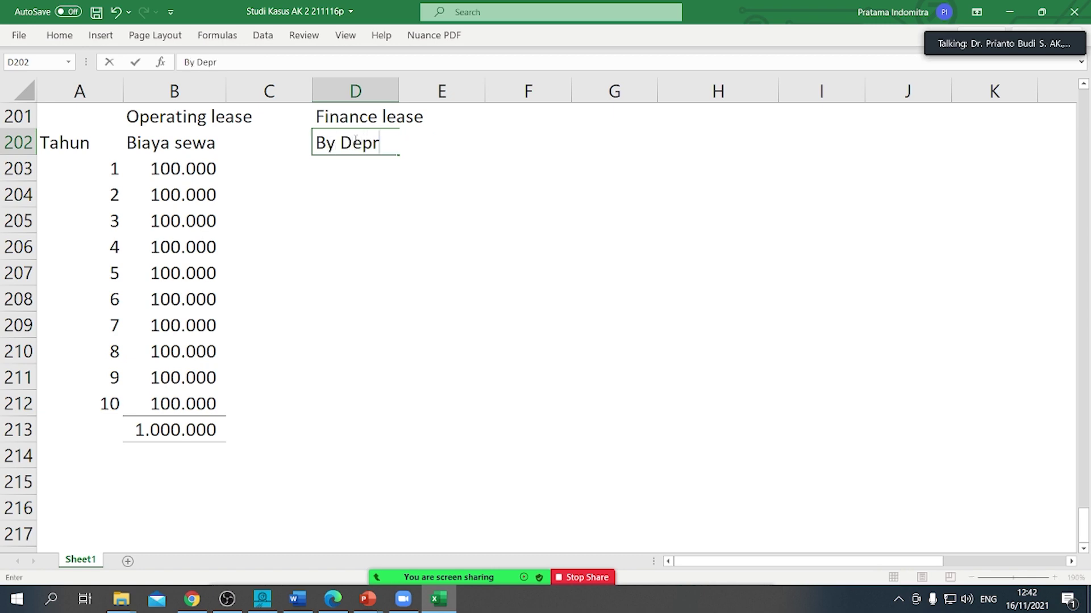
pyautogui.press('Tab')
pyautogui.write('By bunga')
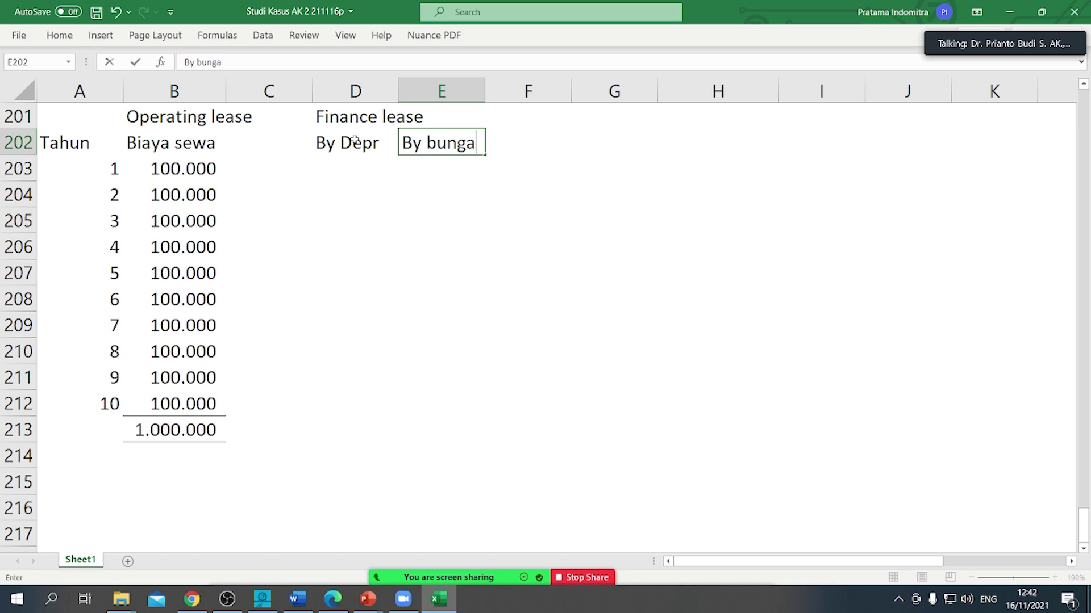
pyautogui.press('Tab')
pyautogui.write('Total')
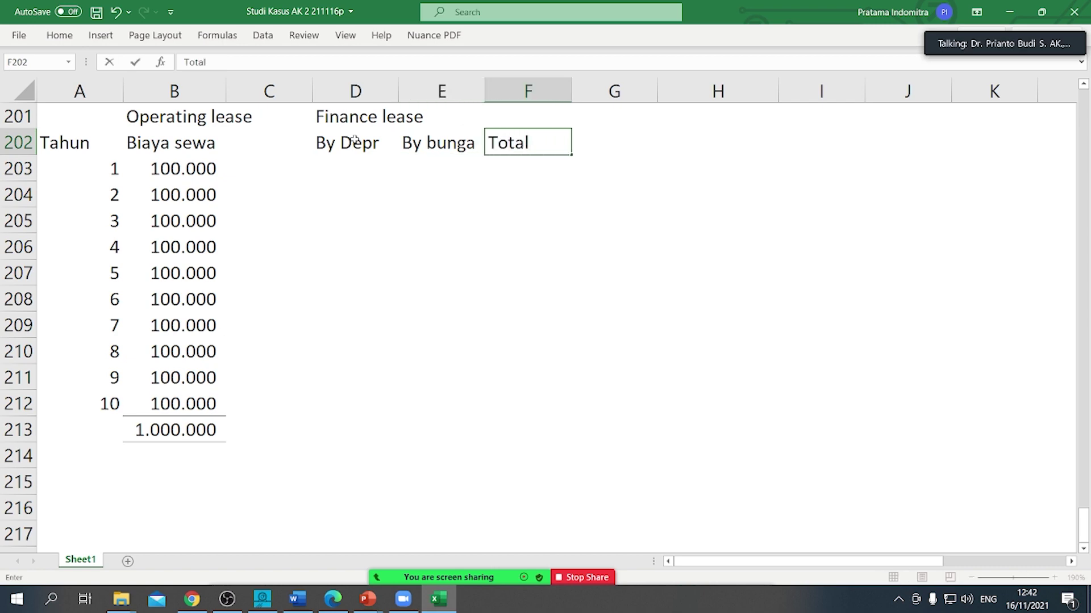
# Step: Link the year 1 depreciation in D203 to the "Db. Biaya penyusutan" amount in H193 of Contoh 13
pyautogui.click(339, 168)
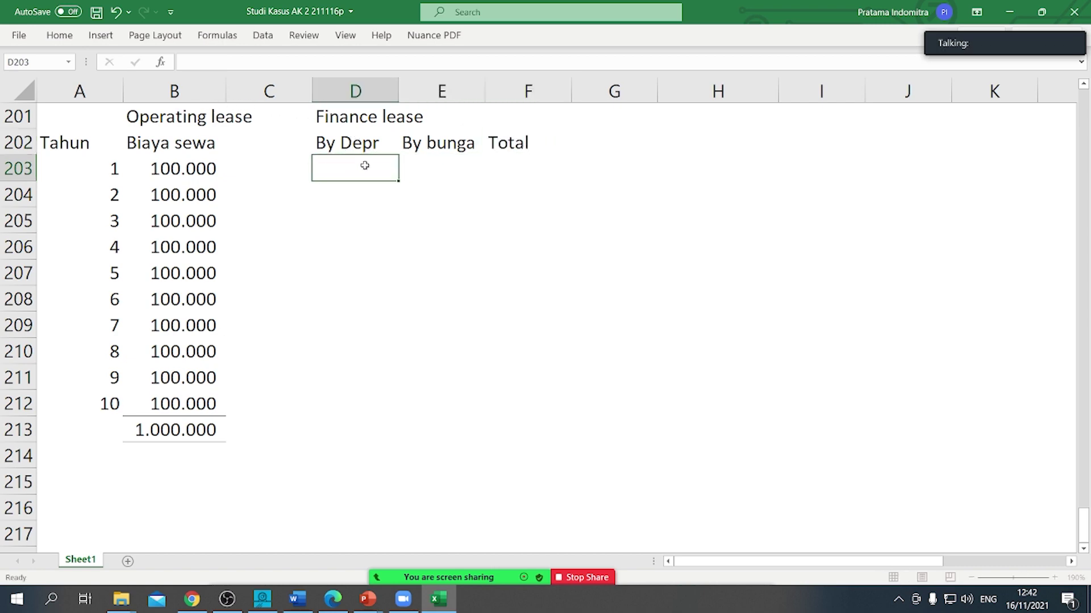
pyautogui.write('=')
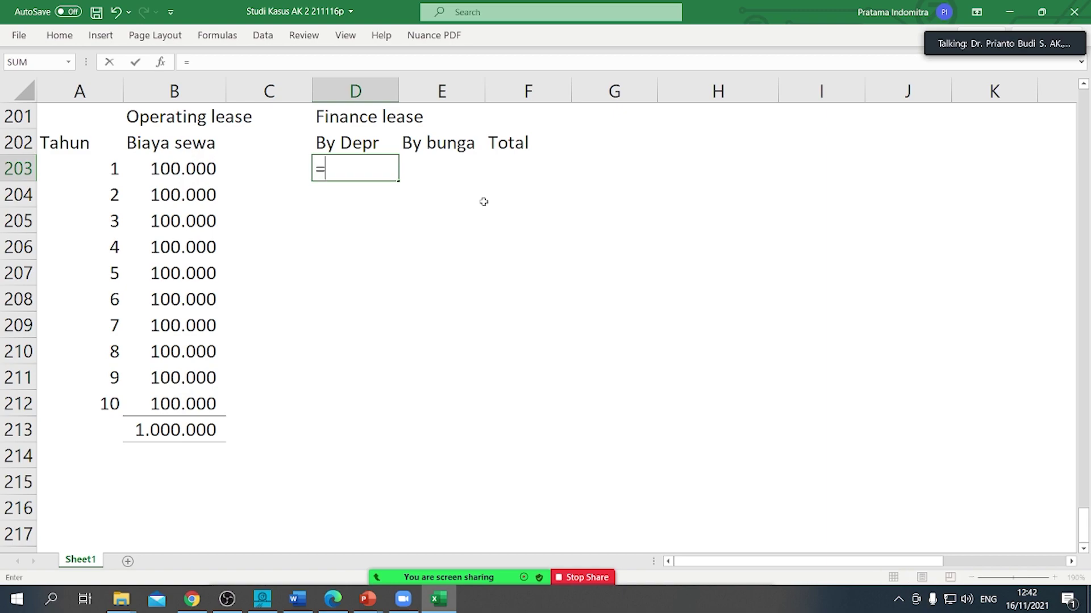
pyautogui.scroll(6, 438, 368)
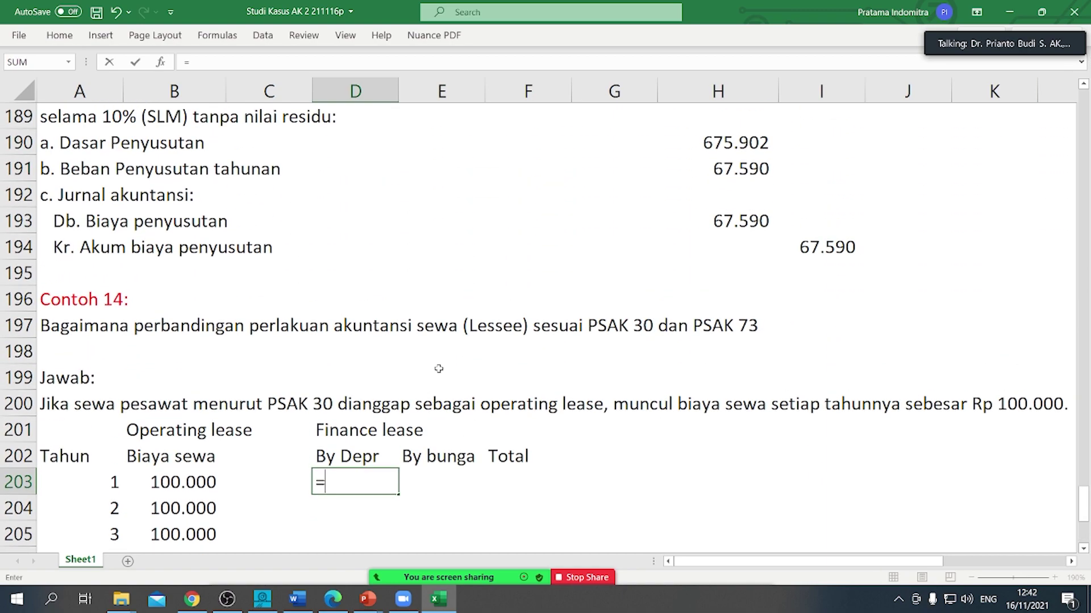
pyautogui.scroll(5, 439, 368)
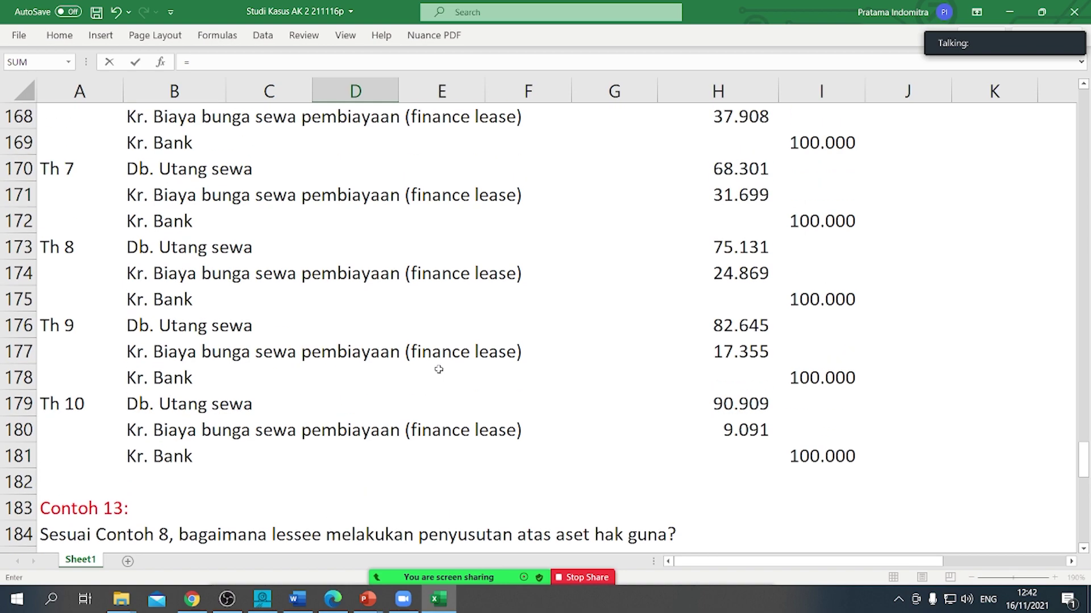
pyautogui.scroll(-6, 439, 370)
pyautogui.scroll(-2, 439, 375)
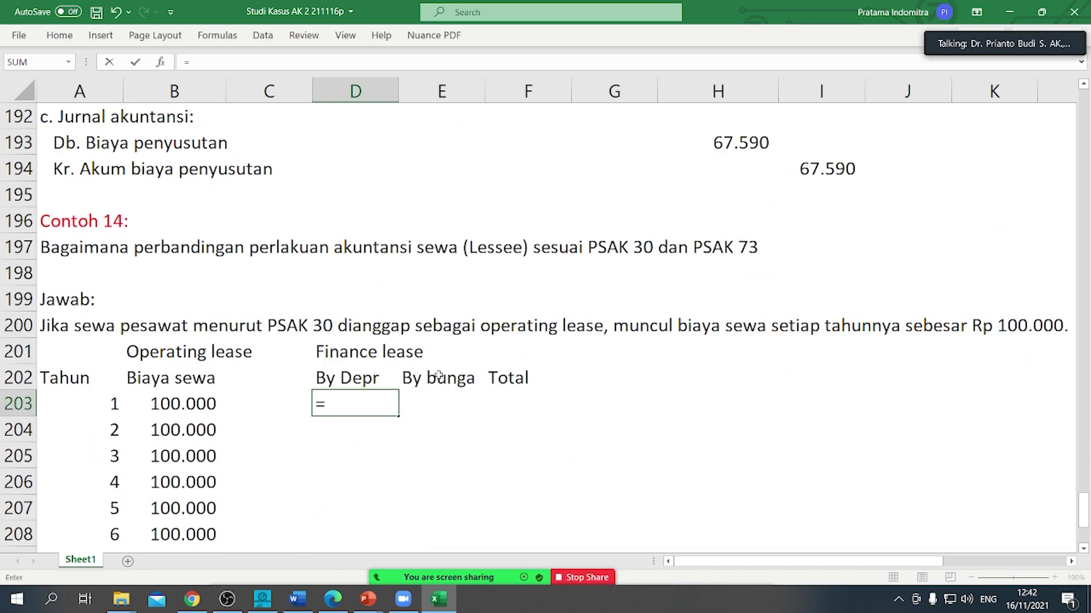
pyautogui.scroll(1, 448, 372)
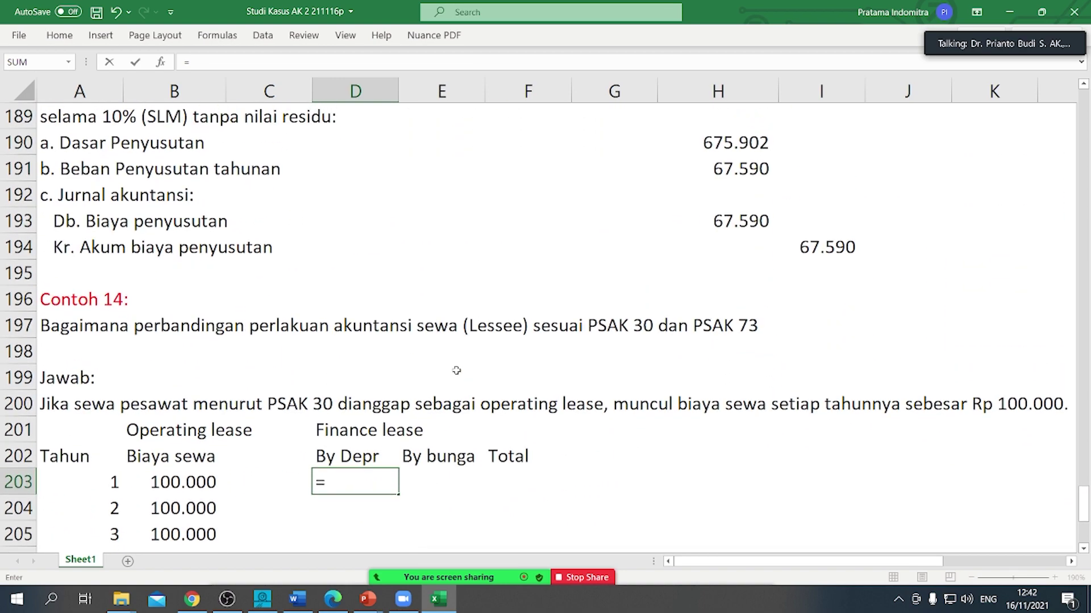
pyautogui.click(722, 220)
pyautogui.press('Return')
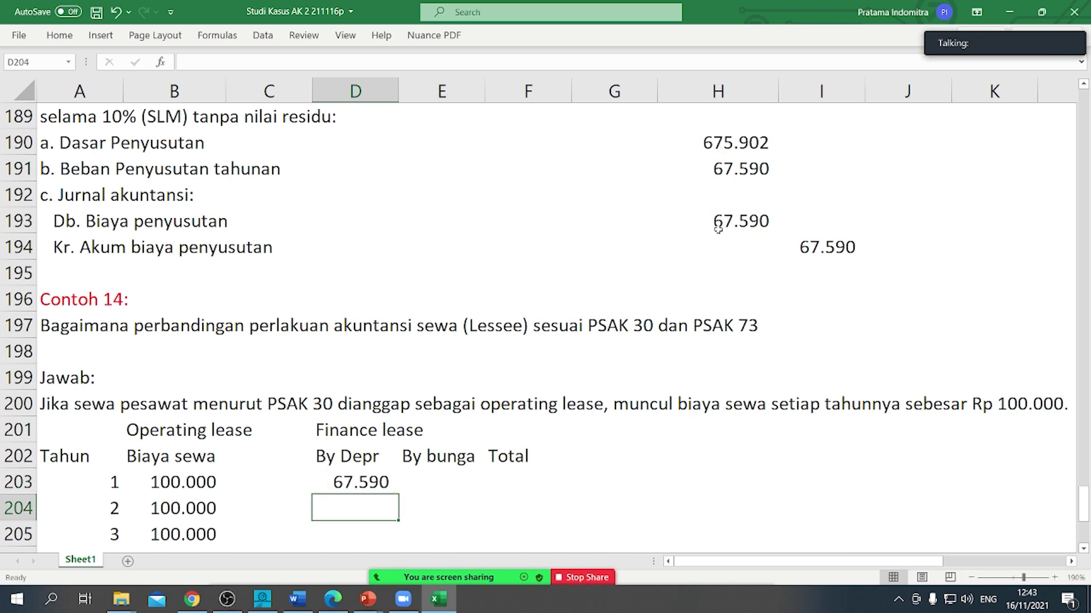
# Step: Set the year 2 depreciation in D204 to =D203 and fill the formula down to year 10 in D212
pyautogui.scroll(-2, 718, 228)
pyautogui.write('=')
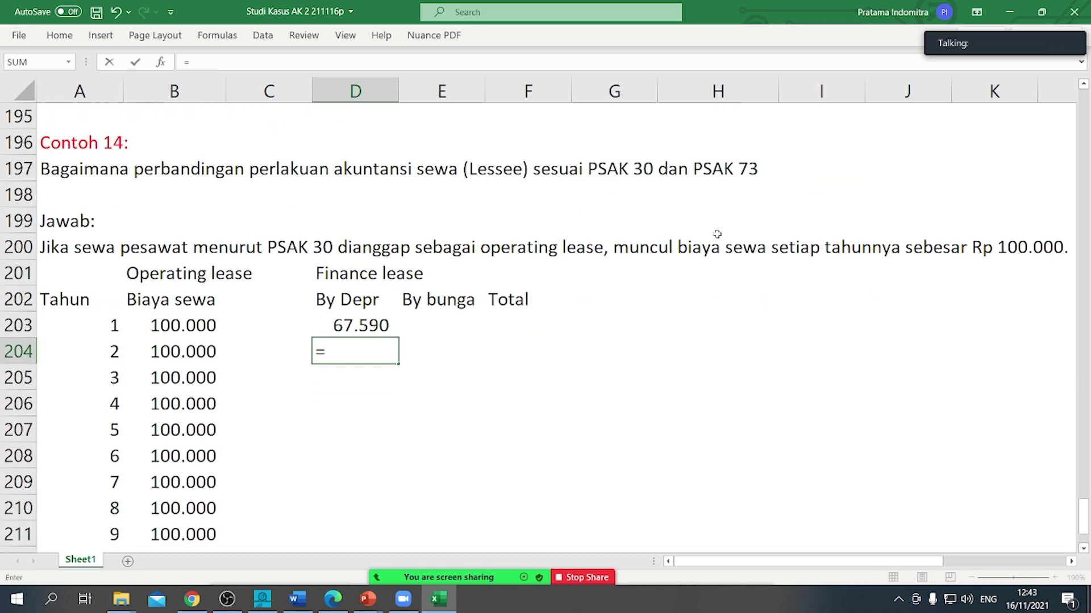
pyautogui.press('Up')
pyautogui.press('Return')
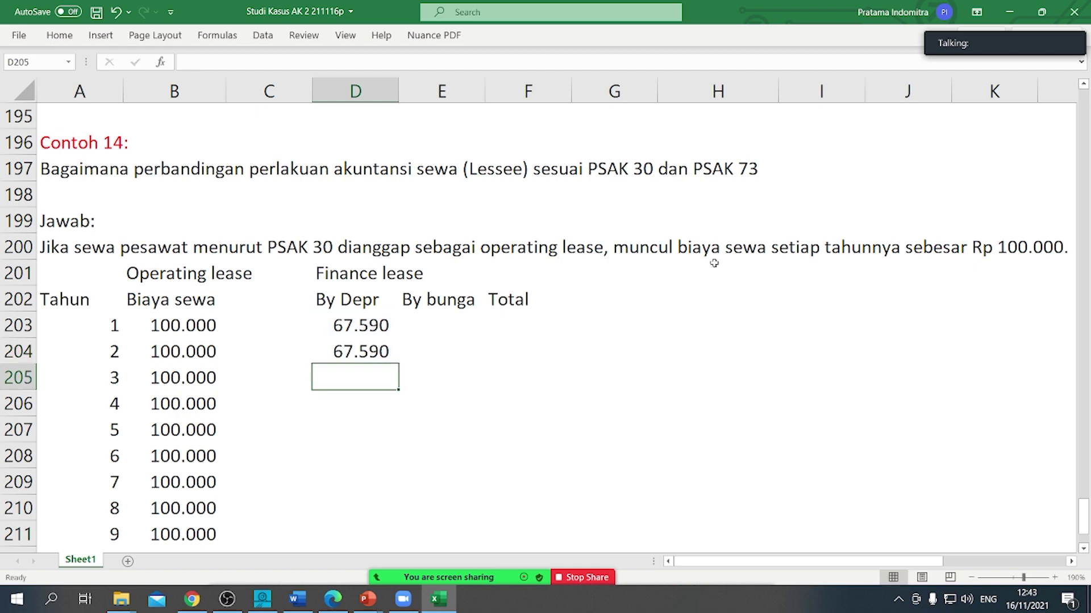
pyautogui.scroll(-1, 477, 367)
pyautogui.click(375, 273)
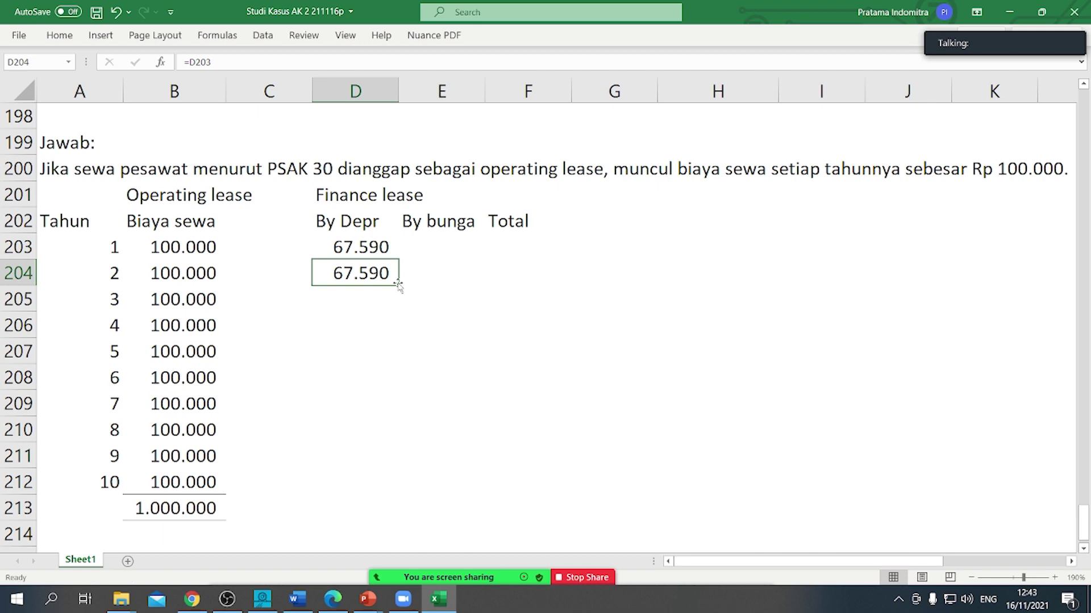
pyautogui.moveTo(400, 284); pyautogui.dragTo(370, 491)
# Step: Copy the bordered total from B213 to D213 to sum the depreciation column
pyautogui.click(203, 509)
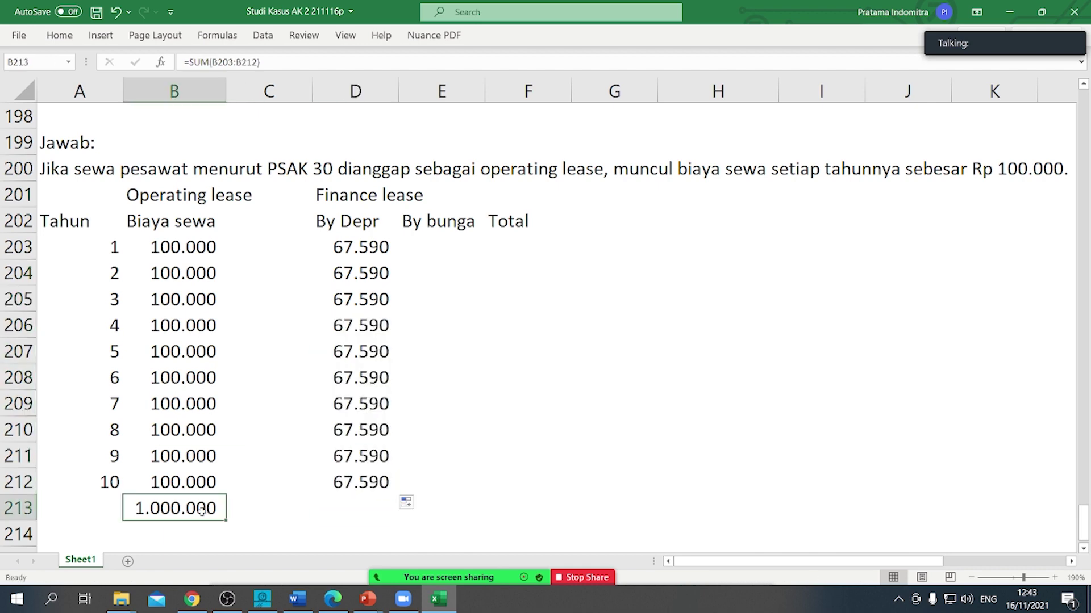
pyautogui.hotkey('ctrl', 'c')
pyautogui.click(357, 505)
pyautogui.hotkey('ctrl', 'v')
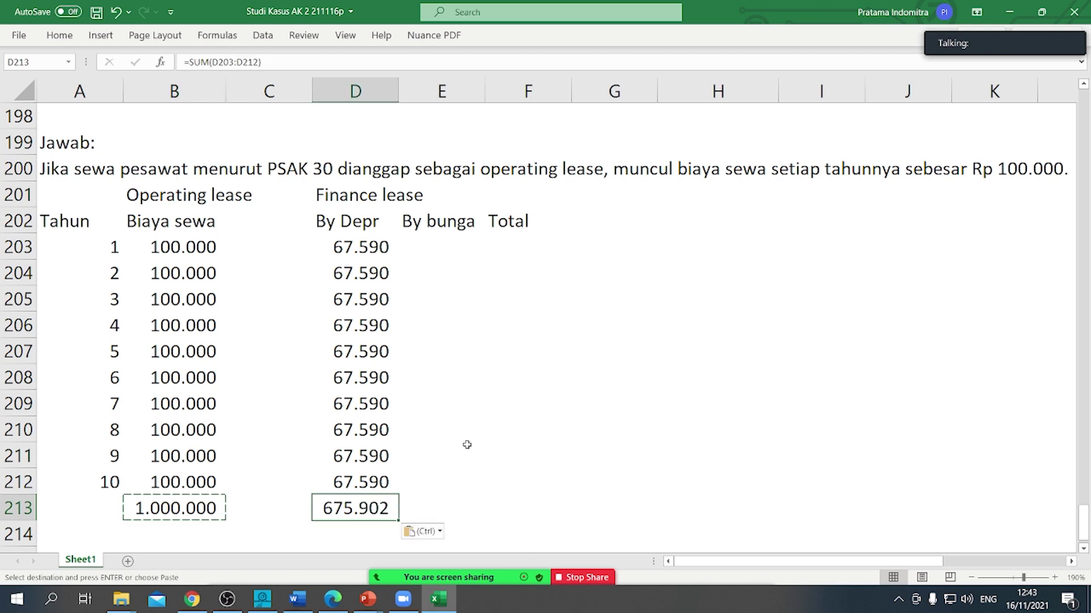
pyautogui.click(446, 244)
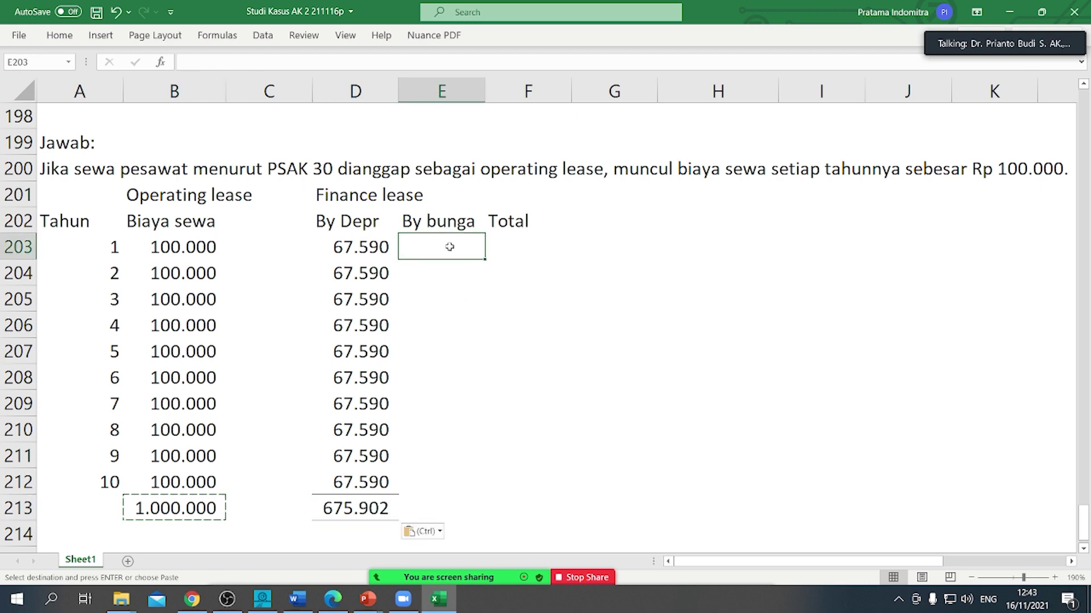
pyautogui.write('=')
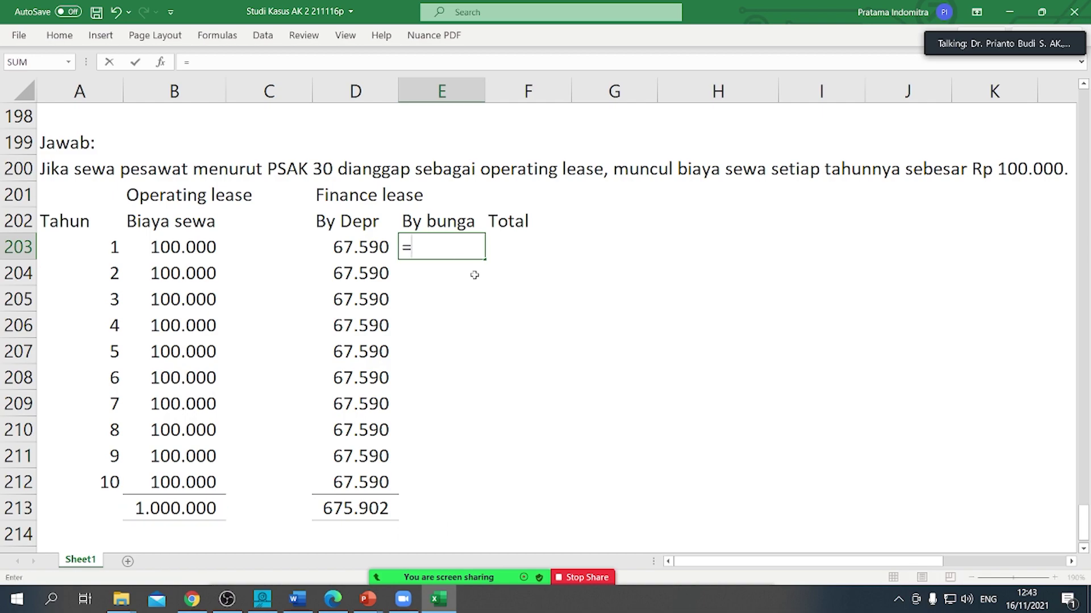
pyautogui.scroll(7, 474, 275)
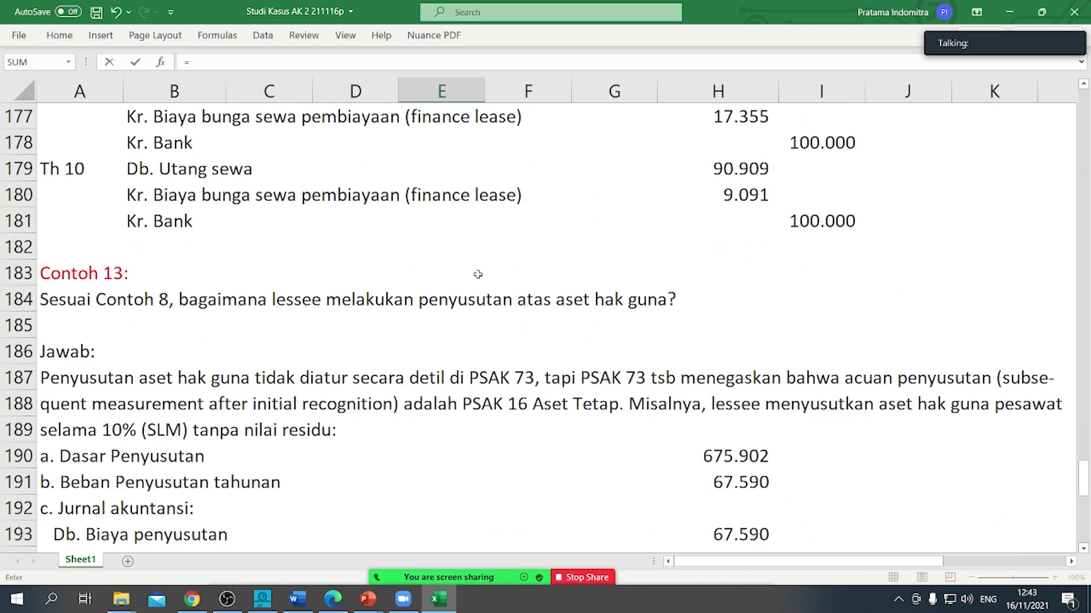
pyautogui.scroll(-3, 478, 274)
pyautogui.press('Escape')
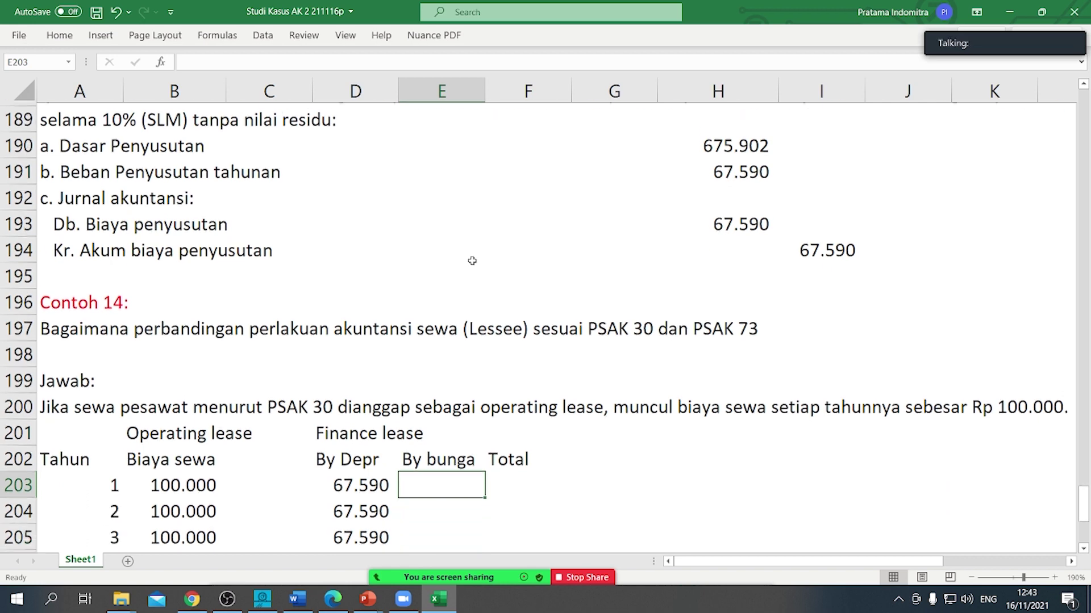
# Step: Split the worksheet window into panes at E203, the first "By bunga" cell
pyautogui.scroll(-1, 472, 261)
pyautogui.click(349, 41)
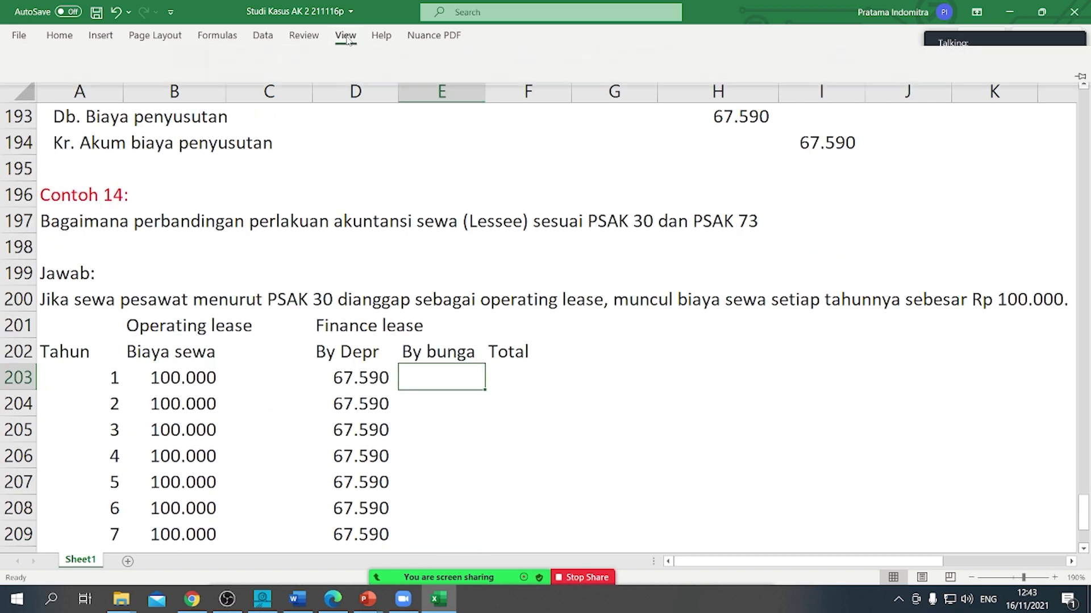
pyautogui.click(691, 57)
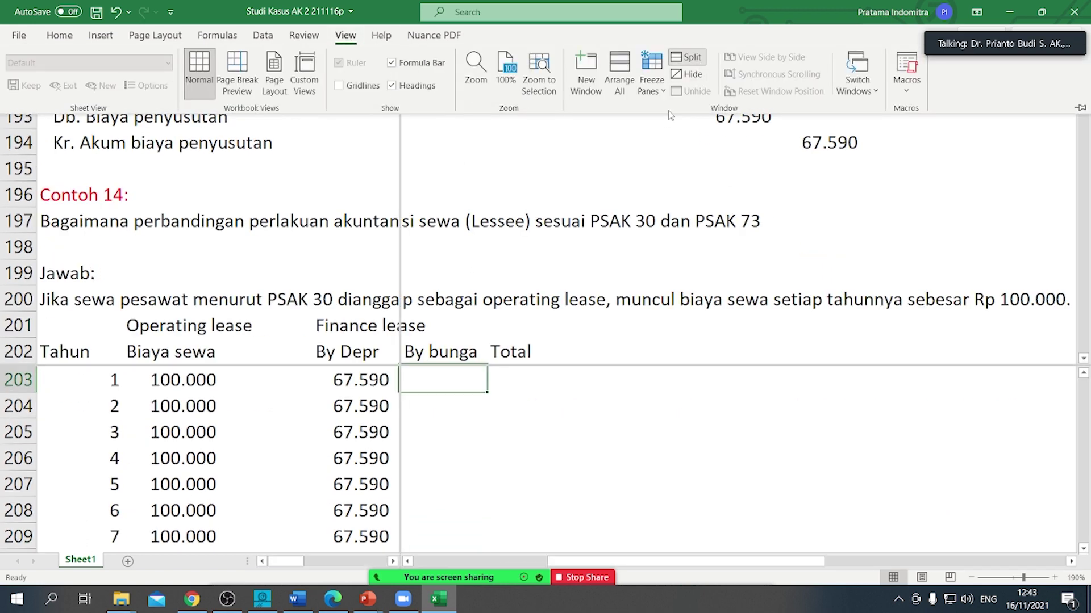
# Step: Remove the vertical pane divider and move the horizontal divider up to just below row 200
pyautogui.click(401, 394)
pyautogui.doubleClick(401, 394)
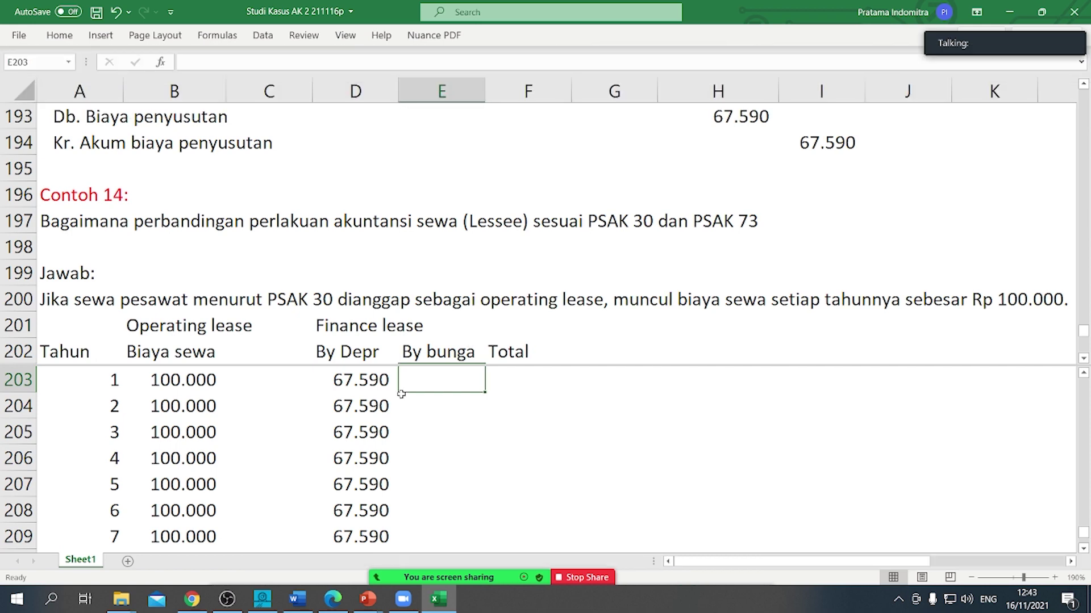
pyautogui.click(383, 363)
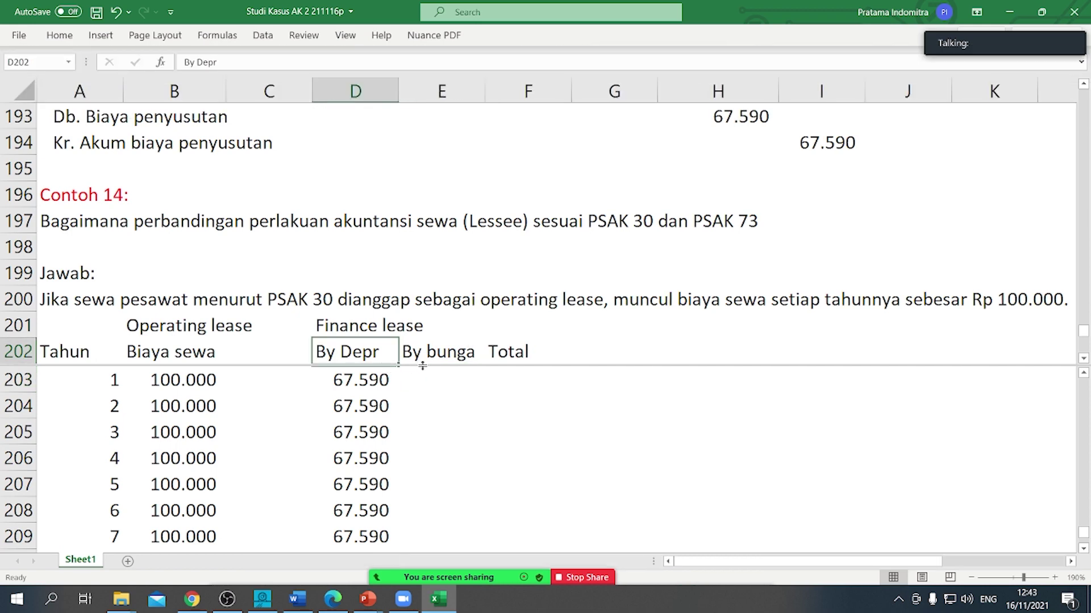
pyautogui.moveTo(422, 365); pyautogui.dragTo(431, 312)
pyautogui.click(388, 233)
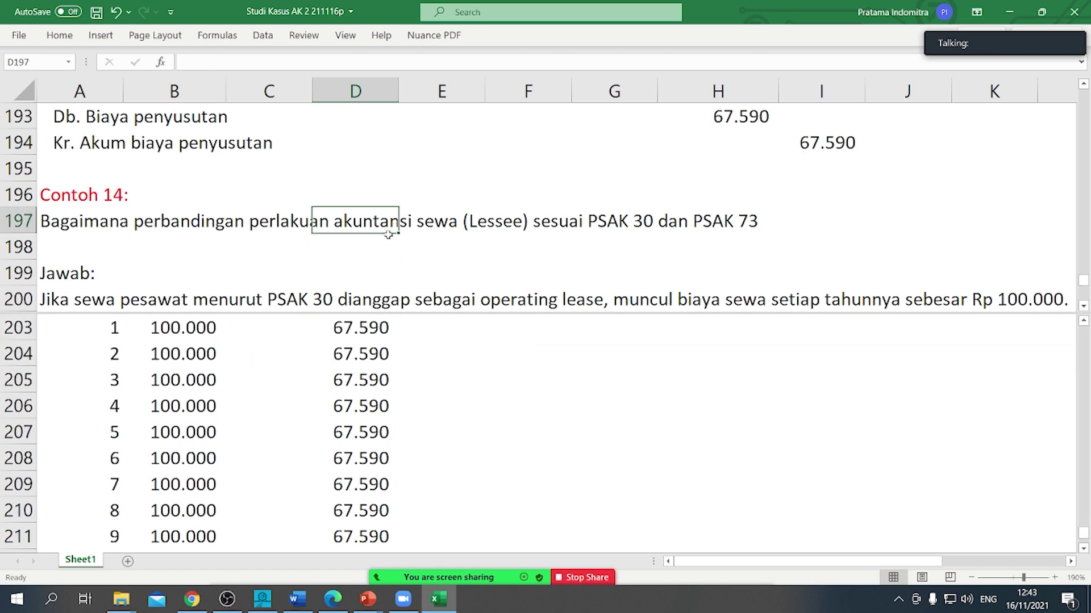
# Step: Link the year 1 "By bunga" cell E203 to the amortization table's year 1 interest in C141
pyautogui.scroll(14, 424, 204)
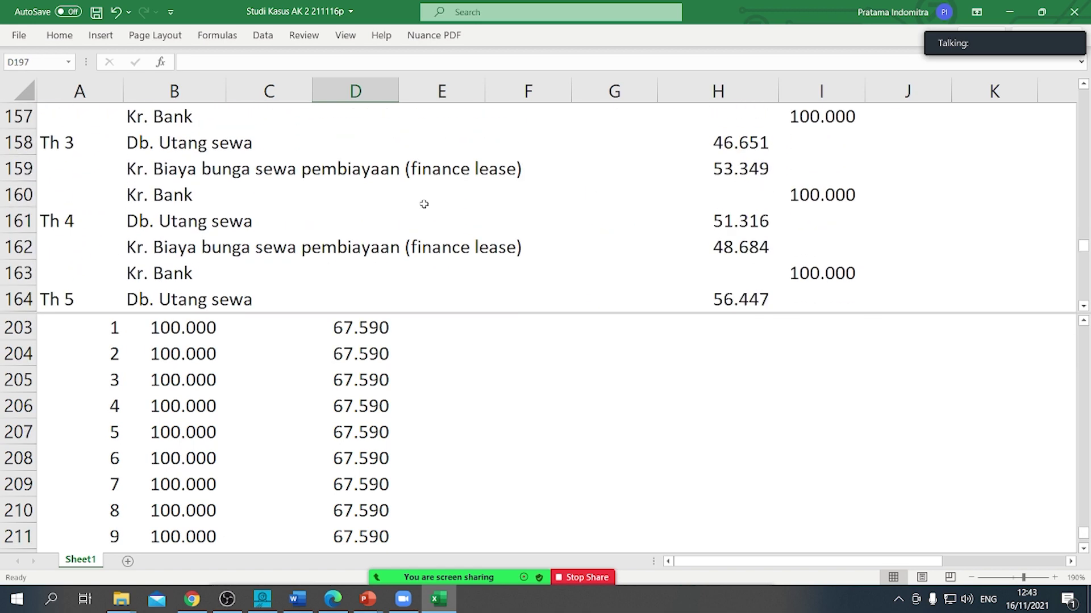
pyautogui.scroll(1, 424, 204)
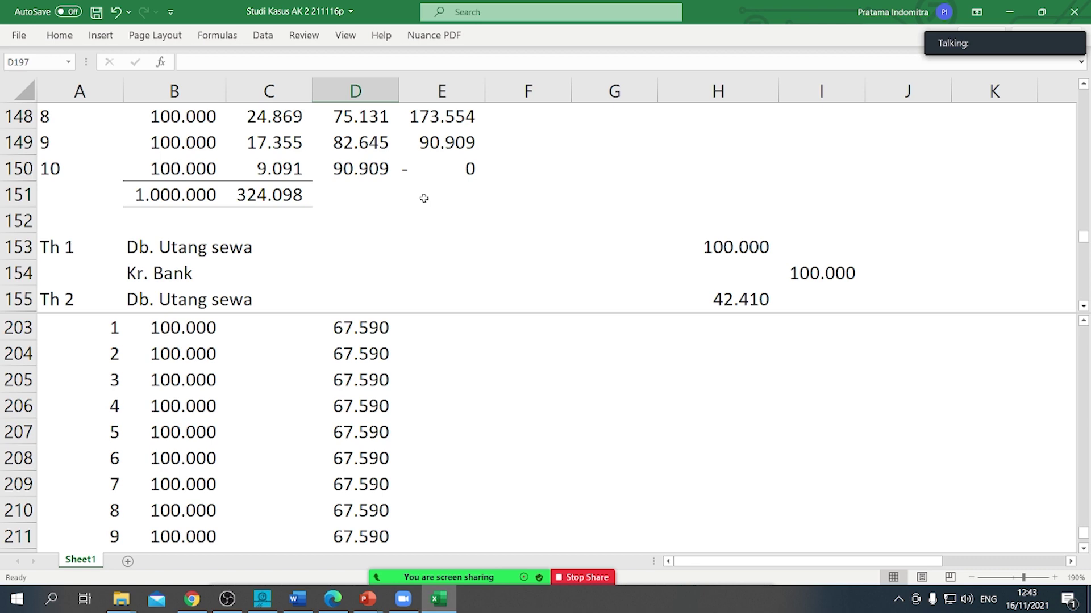
pyautogui.scroll(5, 424, 198)
pyautogui.scroll(-2, 423, 195)
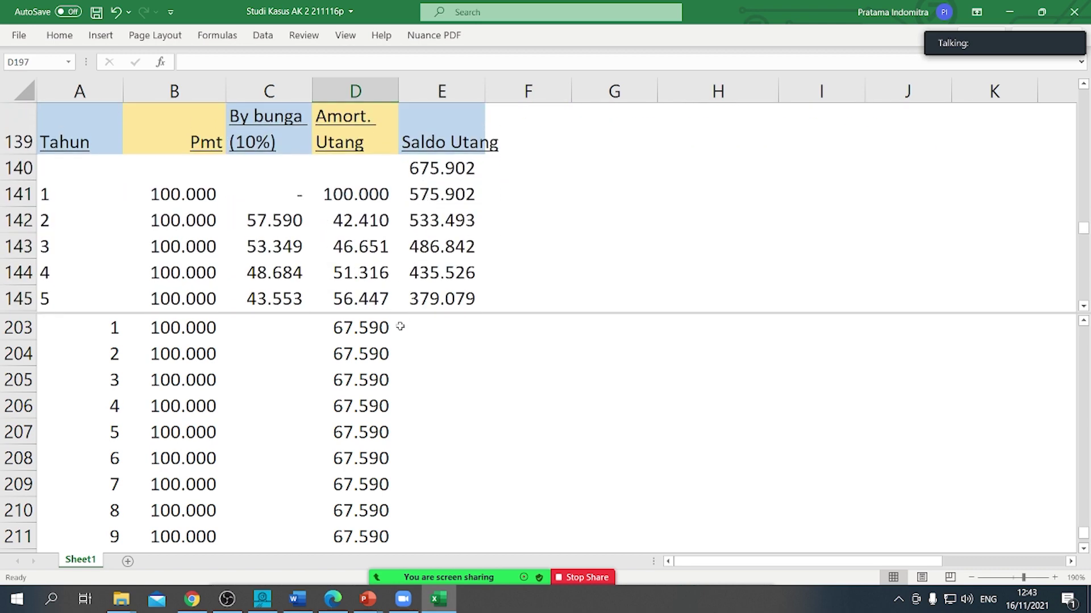
pyautogui.click(472, 413)
pyautogui.scroll(1, 472, 414)
pyautogui.click(465, 402)
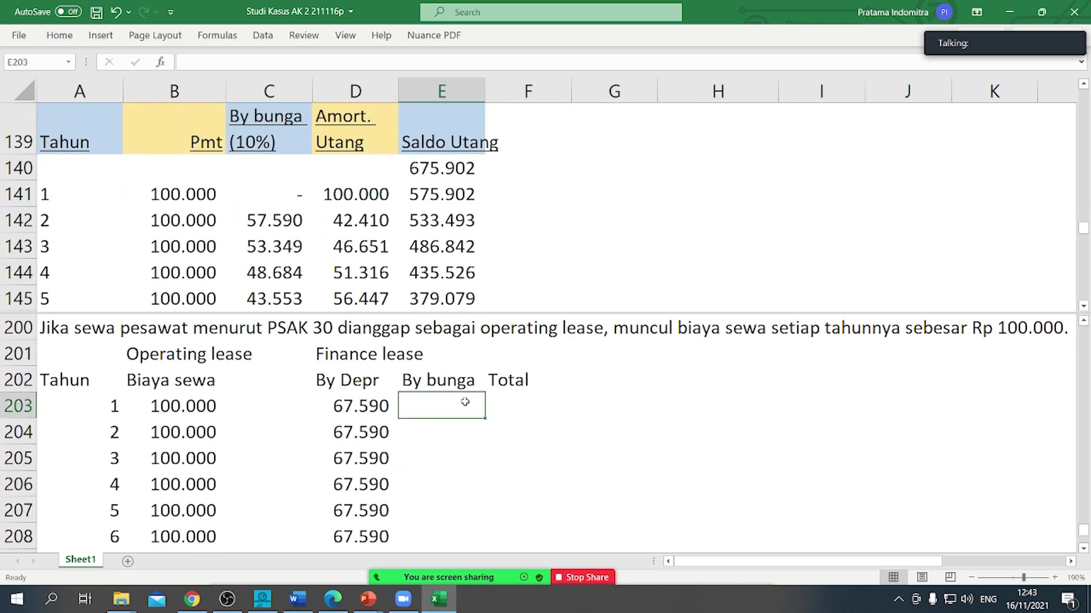
pyautogui.write('=')
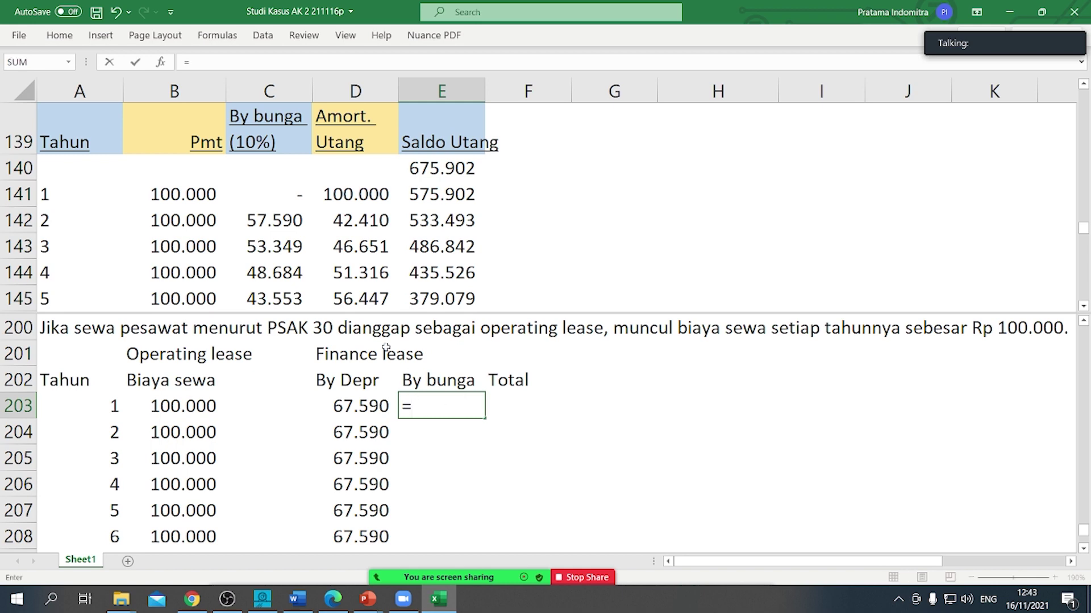
pyautogui.click(288, 193)
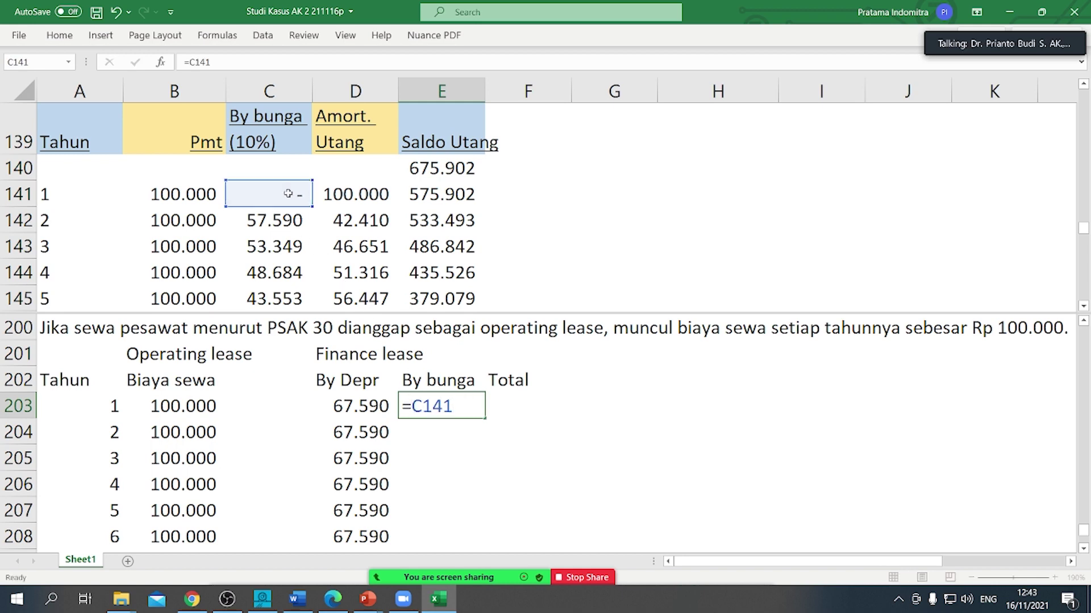
pyautogui.press('Return')
# Step: Link the year 2 and year 3 interest in E204 and E205 to C142 and C143 of the amortization table
pyautogui.write('=')
pyautogui.click(271, 216)
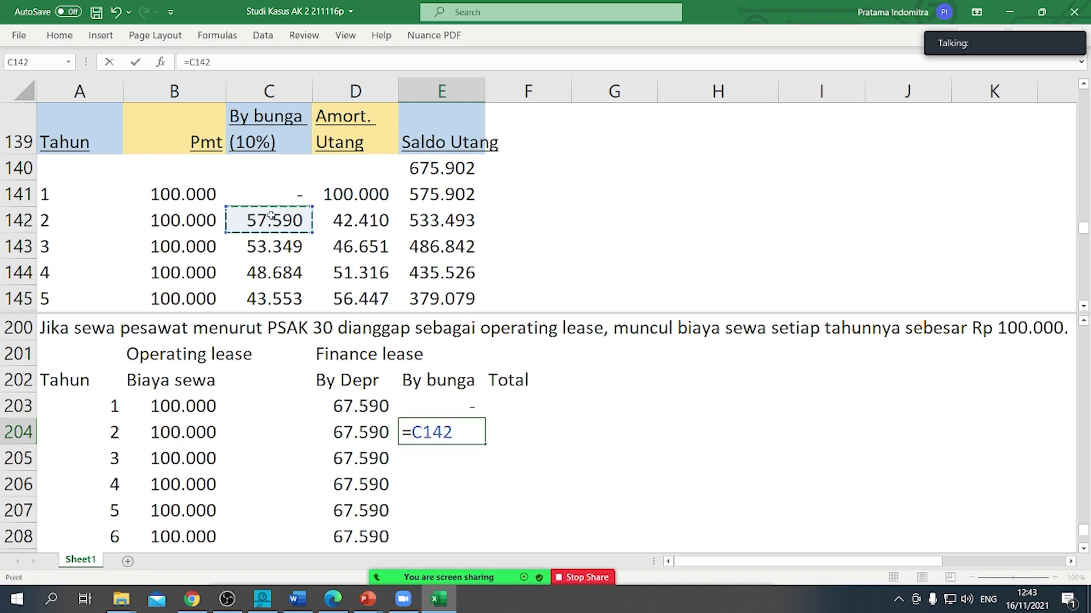
pyautogui.press('Return')
pyautogui.write('=')
pyautogui.click(268, 240)
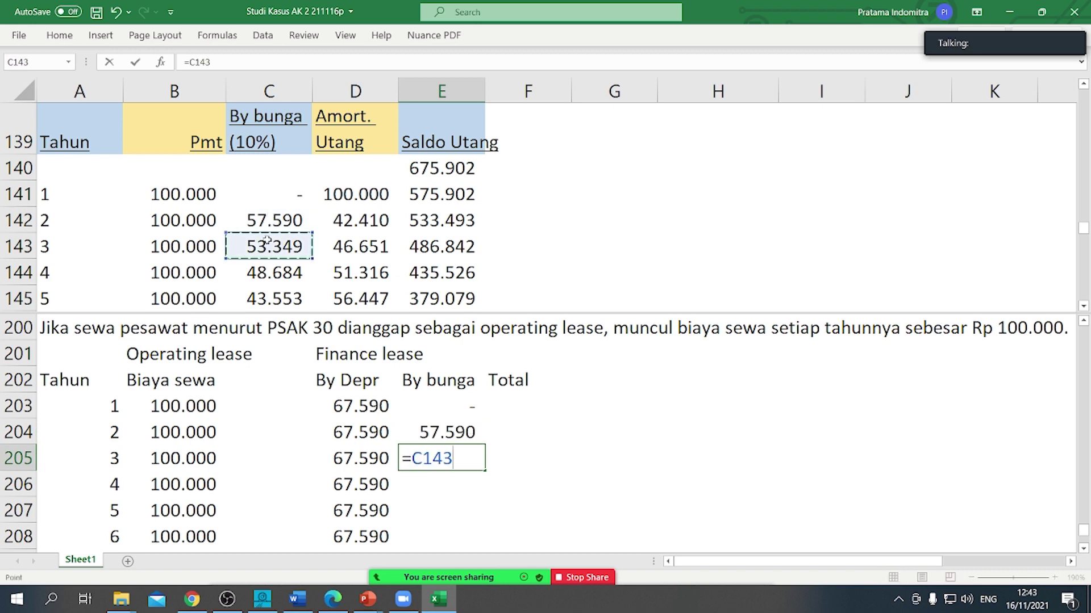
pyautogui.press('Return')
# Step: Link the year 4 and year 5 interest in E206 and E207 to C144 and C145 of the amortization table
pyautogui.write('=')
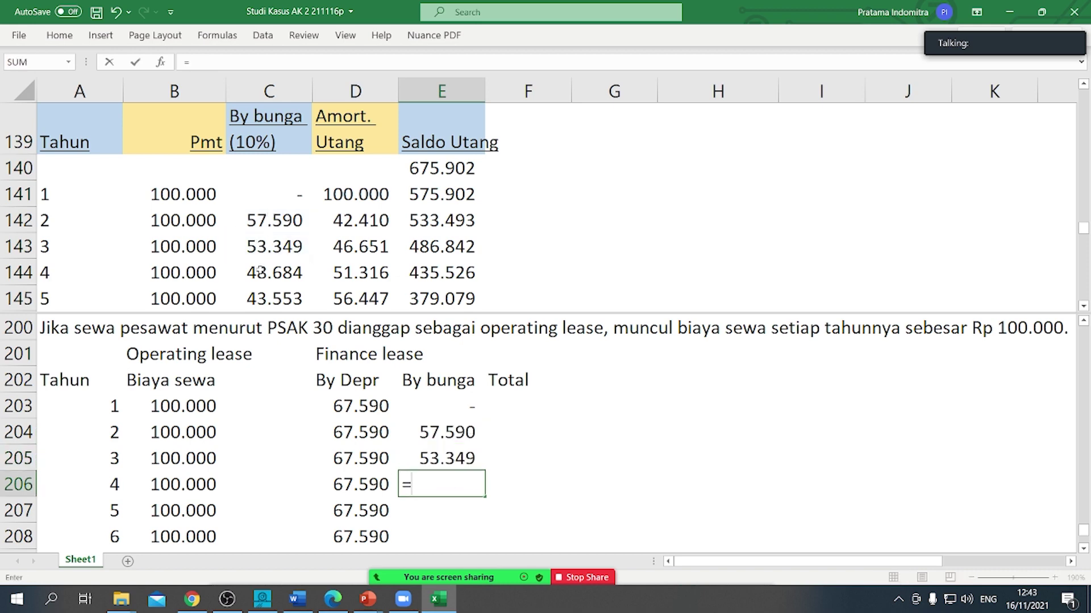
pyautogui.click(259, 271)
pyautogui.press('Return')
pyautogui.write('=')
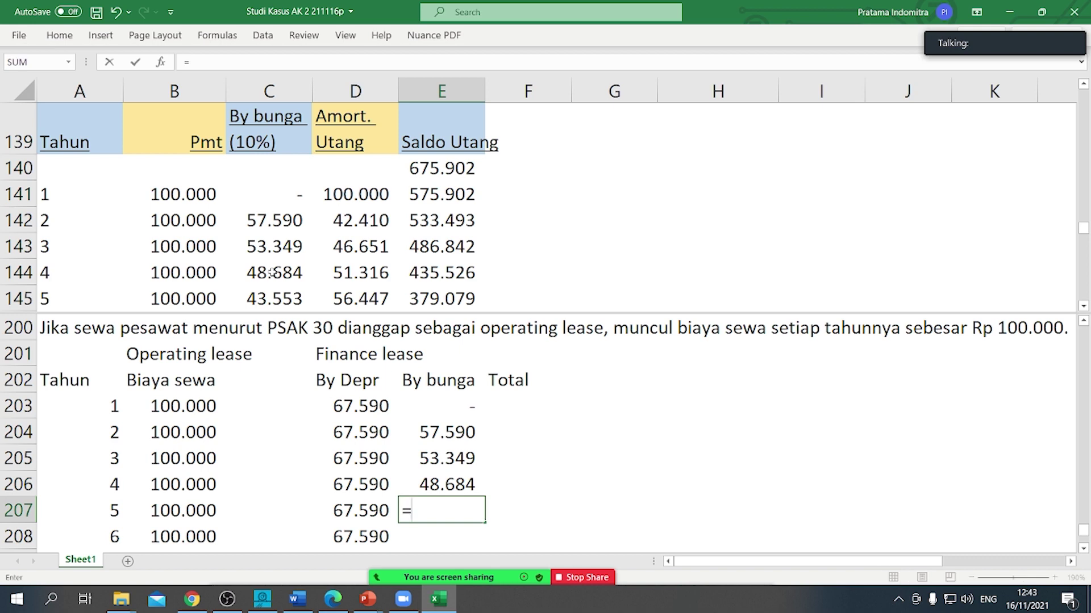
pyautogui.click(275, 268)
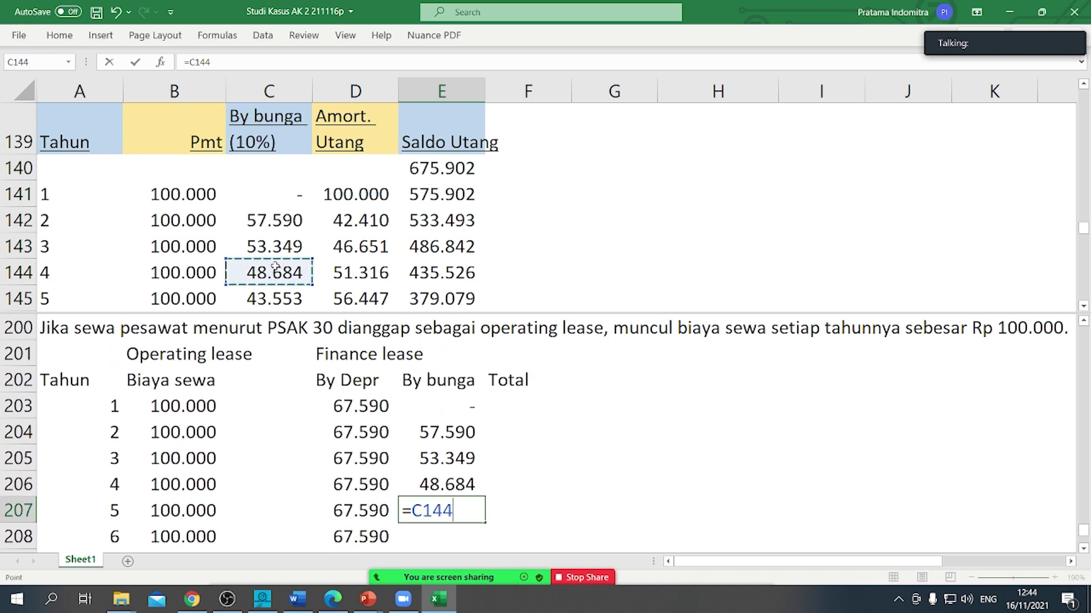
pyautogui.scroll(-1, 275, 267)
pyautogui.click(285, 195)
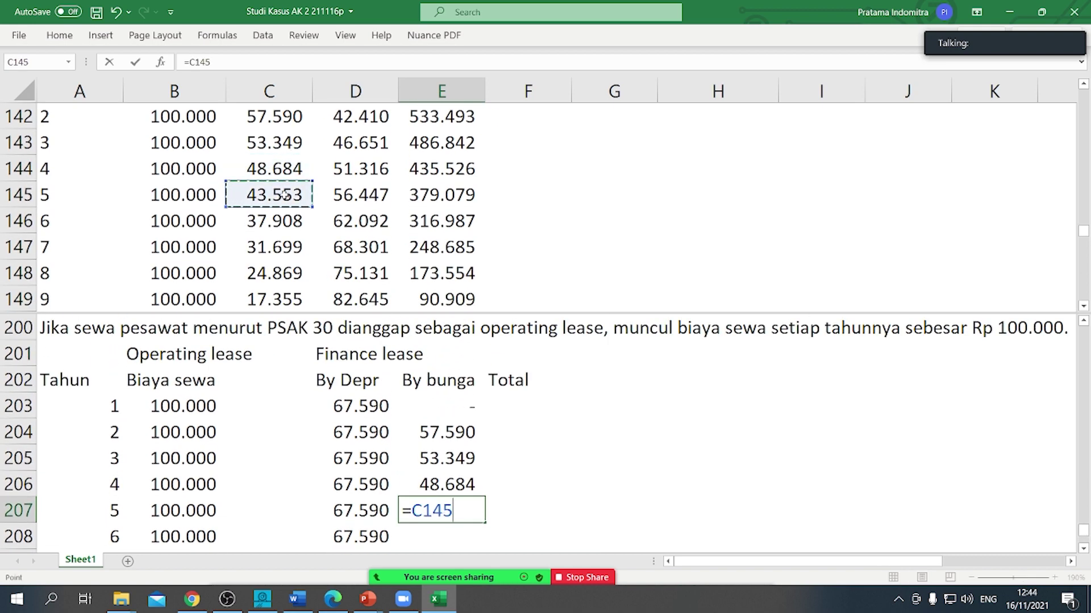
pyautogui.press('Return')
# Step: Link the interest for years 6 to 8 in E208, E209 and E210 to C146, C147 and C148
pyautogui.write('=')
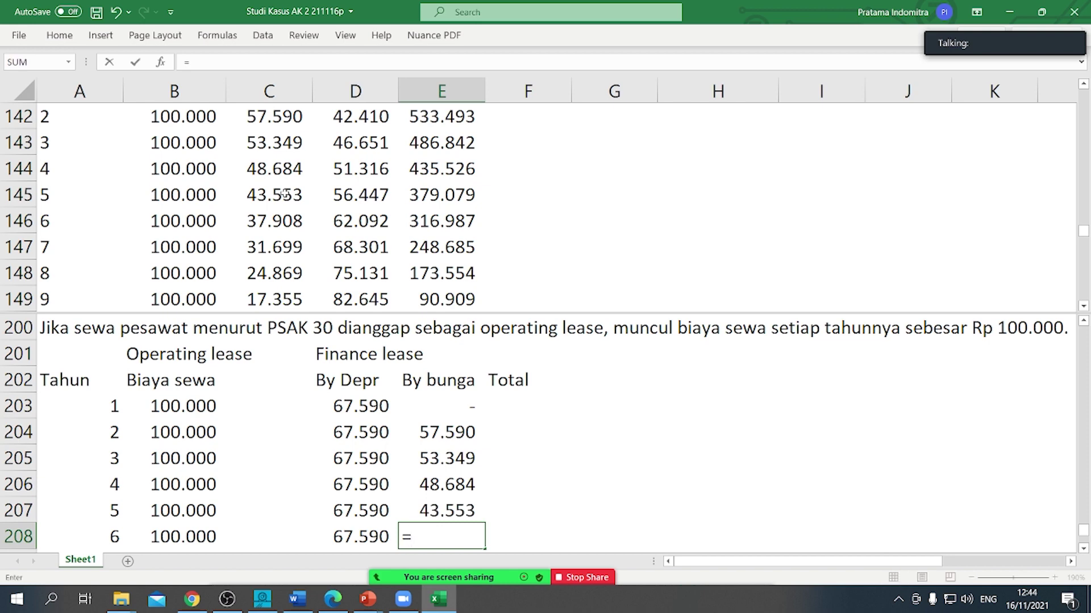
pyautogui.click(270, 248)
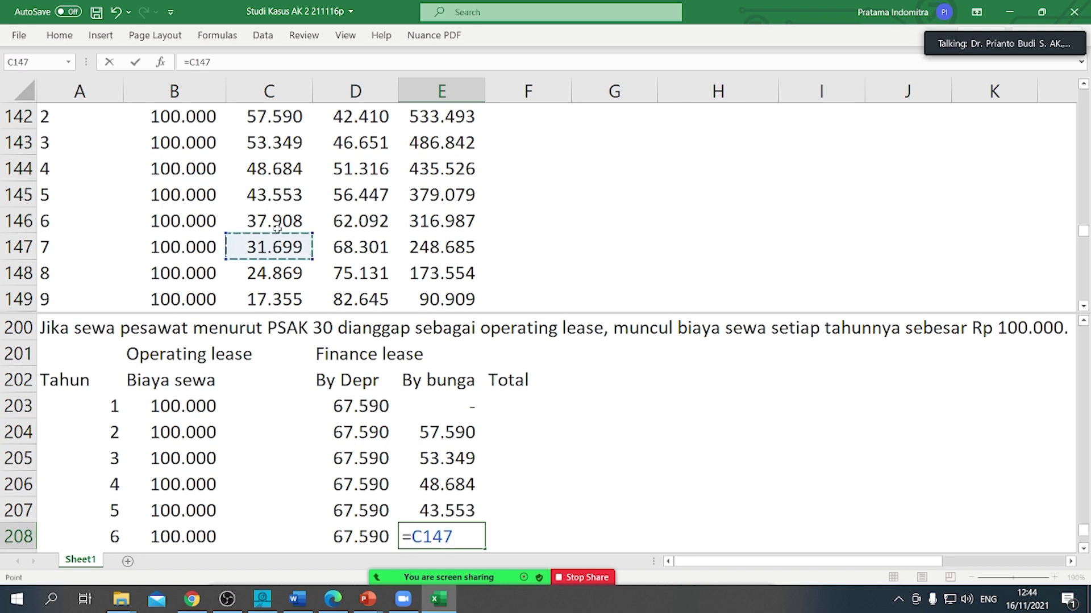
pyautogui.click(276, 222)
pyautogui.press('Return')
pyautogui.write('=')
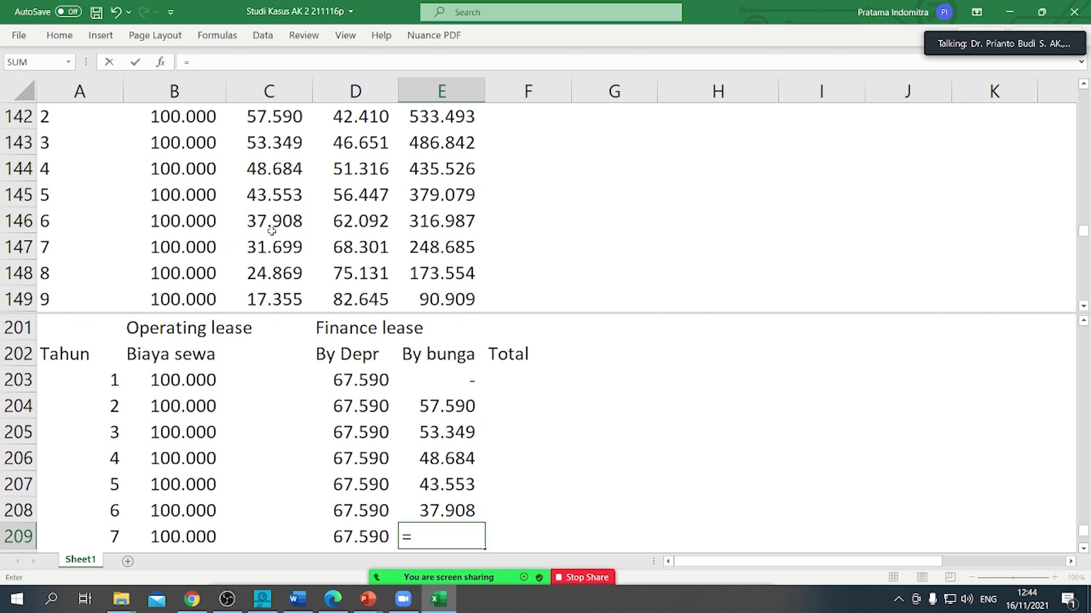
pyautogui.click(276, 250)
pyautogui.press('Return')
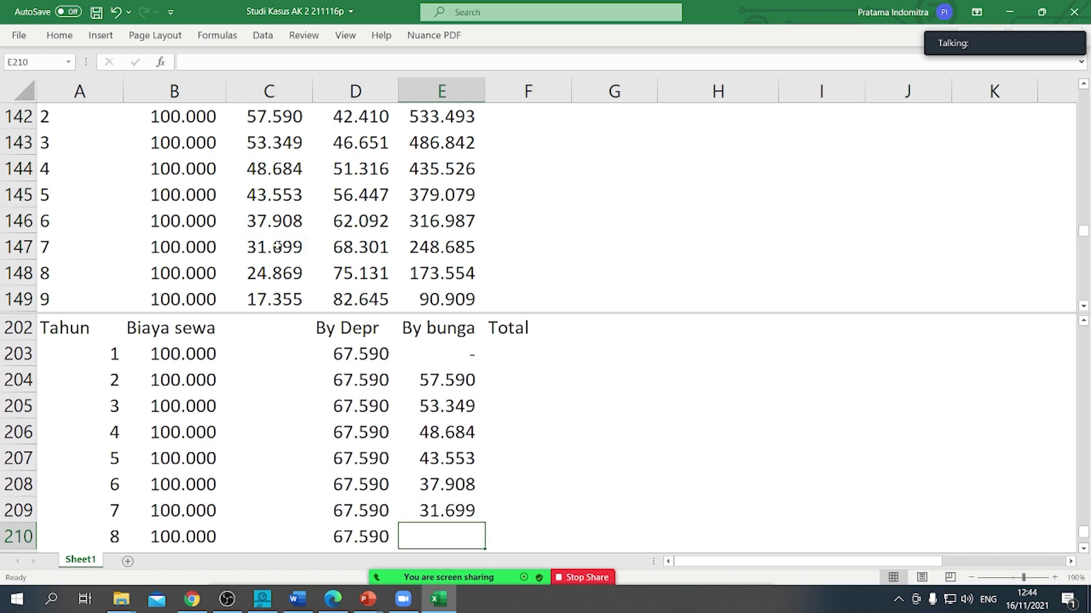
pyautogui.write('=')
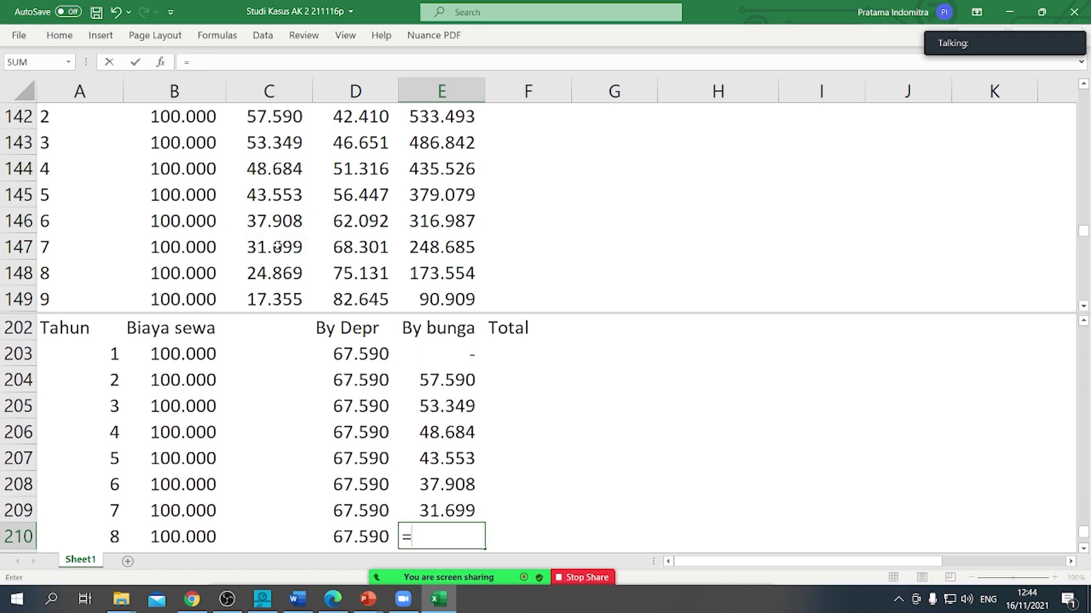
pyautogui.click(258, 276)
pyautogui.press('Return')
# Step: Link the year 9 and year 10 interest in E211 and E212 to C149 and C150 of the amortization table
pyautogui.write('=')
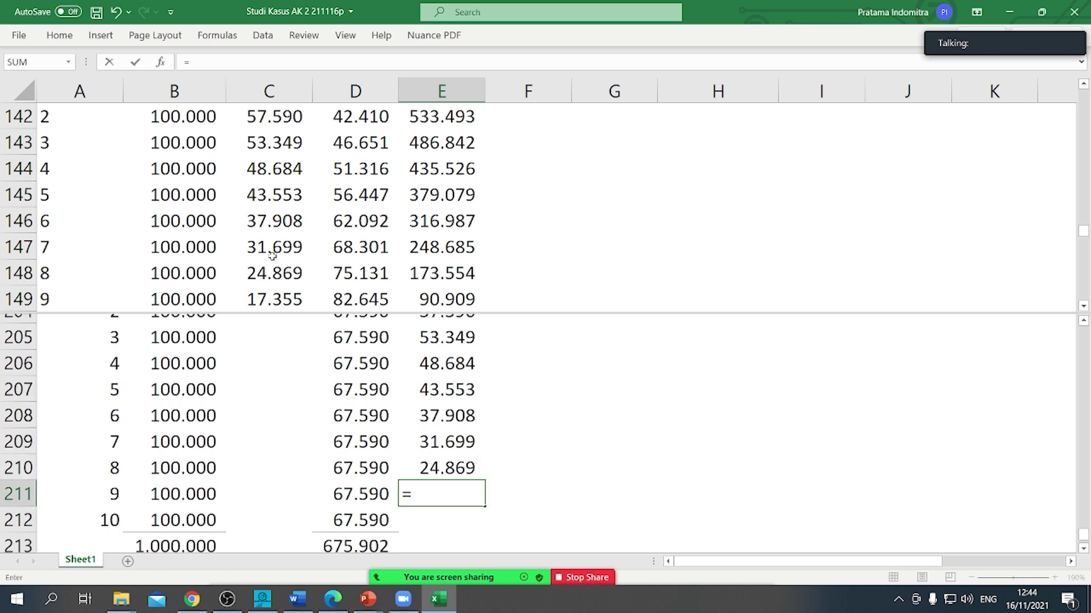
pyautogui.click(269, 262)
pyautogui.scroll(-2, 270, 262)
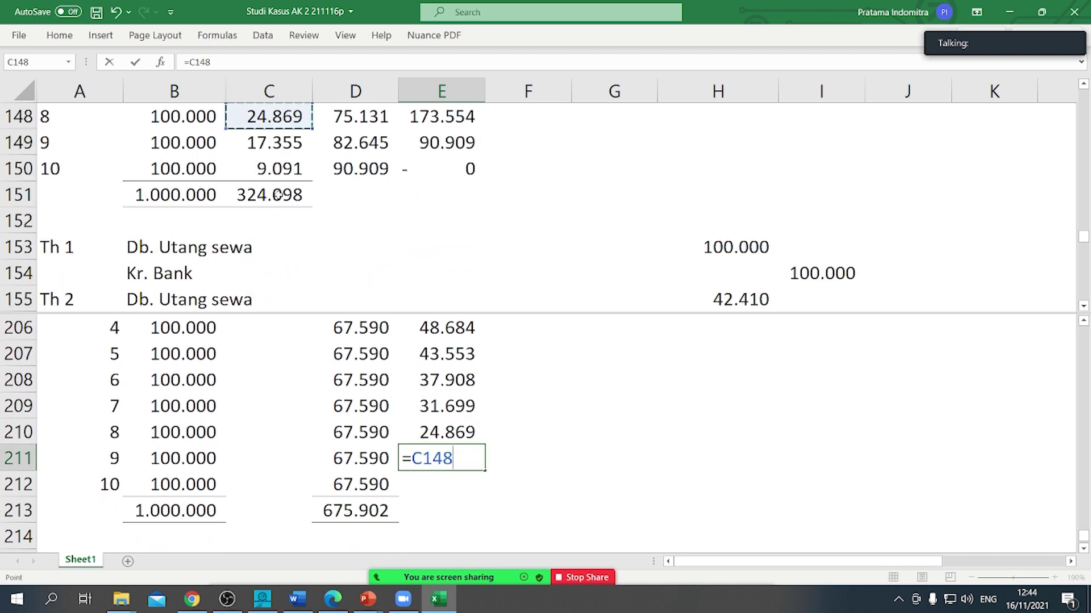
pyautogui.click(279, 144)
pyautogui.press('Return')
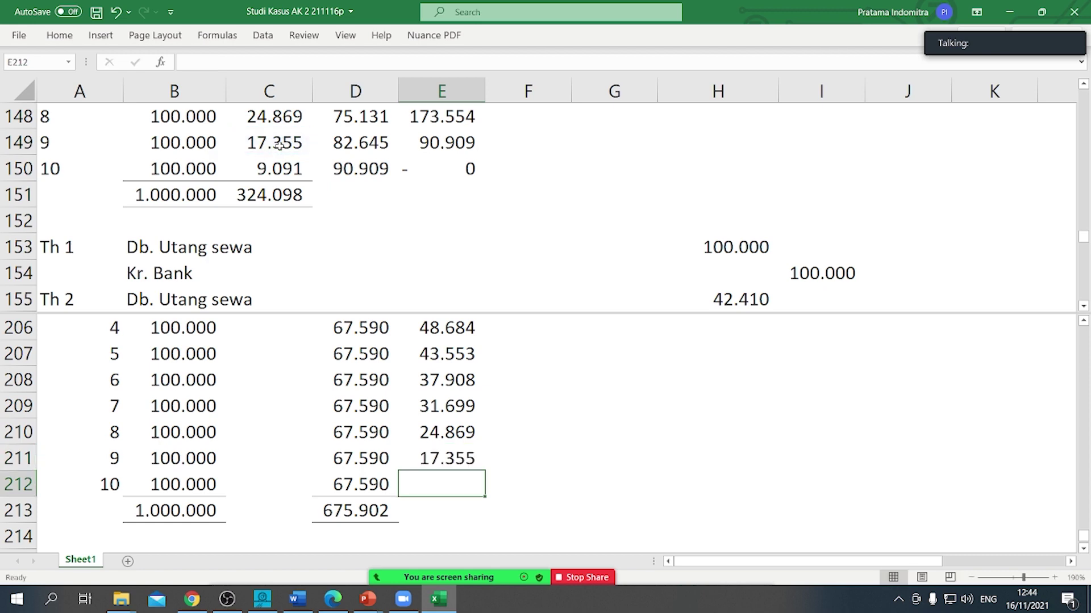
pyautogui.write('=')
pyautogui.click(269, 169)
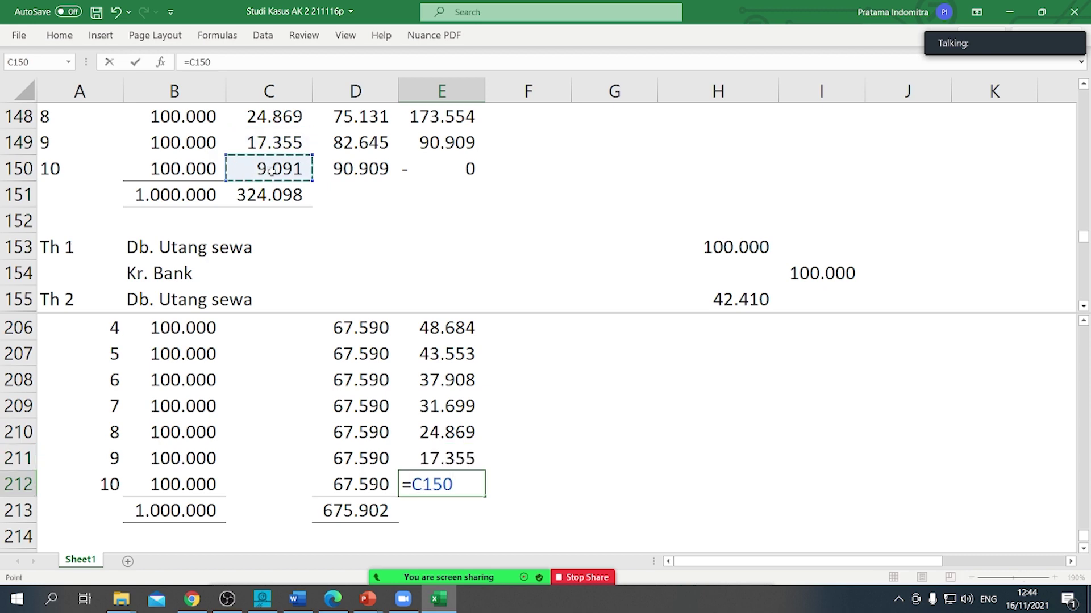
pyautogui.press('Return')
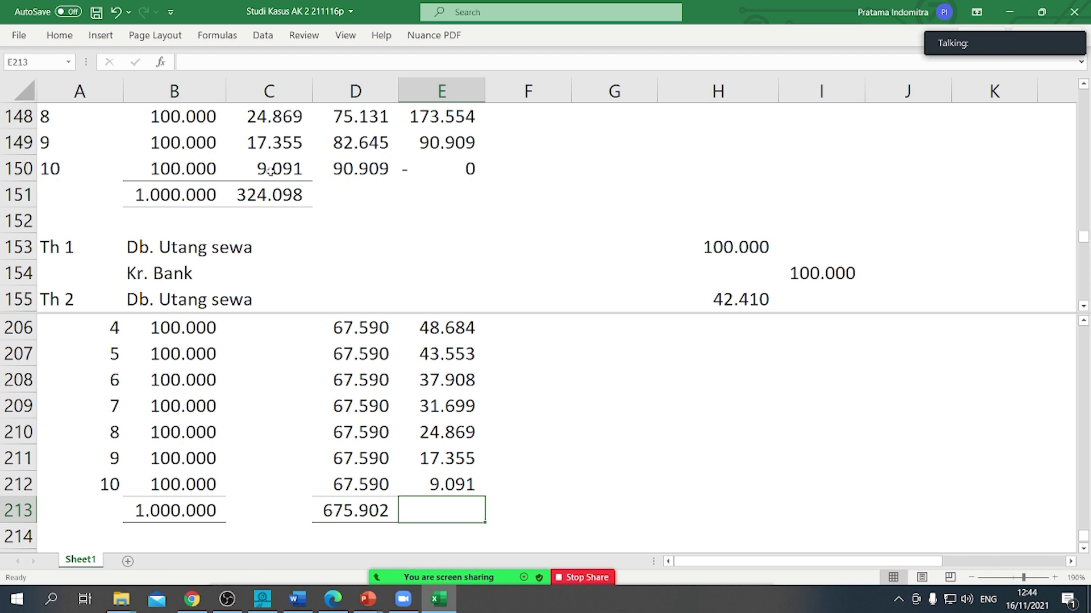
# Step: Fill the depreciation total in D213 across to F213 to sum the interest and Total columns
pyautogui.click(377, 516)
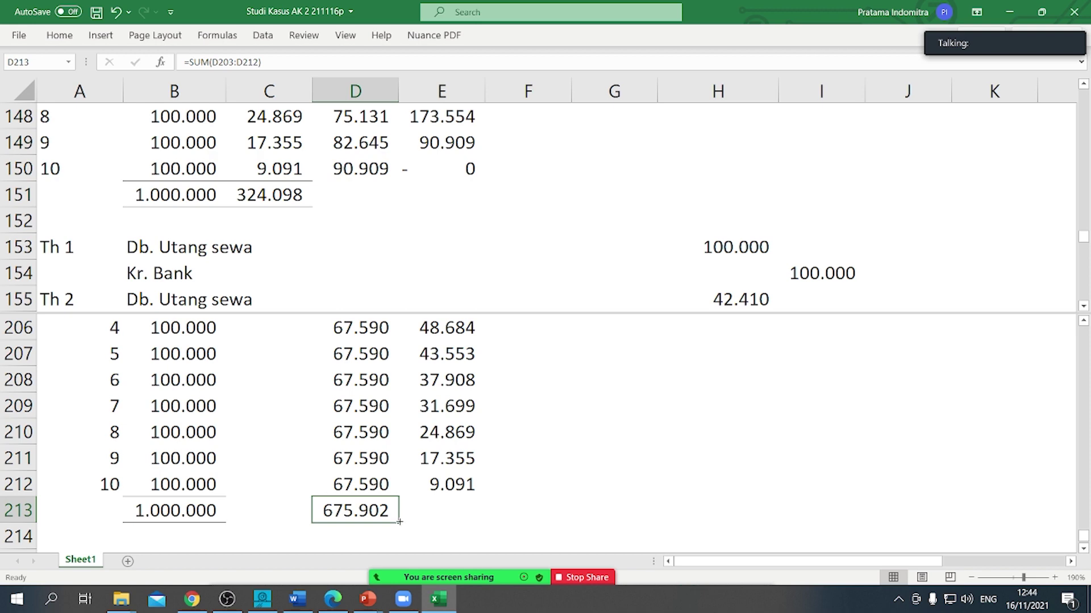
pyautogui.moveTo(399, 522); pyautogui.dragTo(554, 514)
pyautogui.scroll(2, 644, 408)
pyautogui.scroll(1, 625, 413)
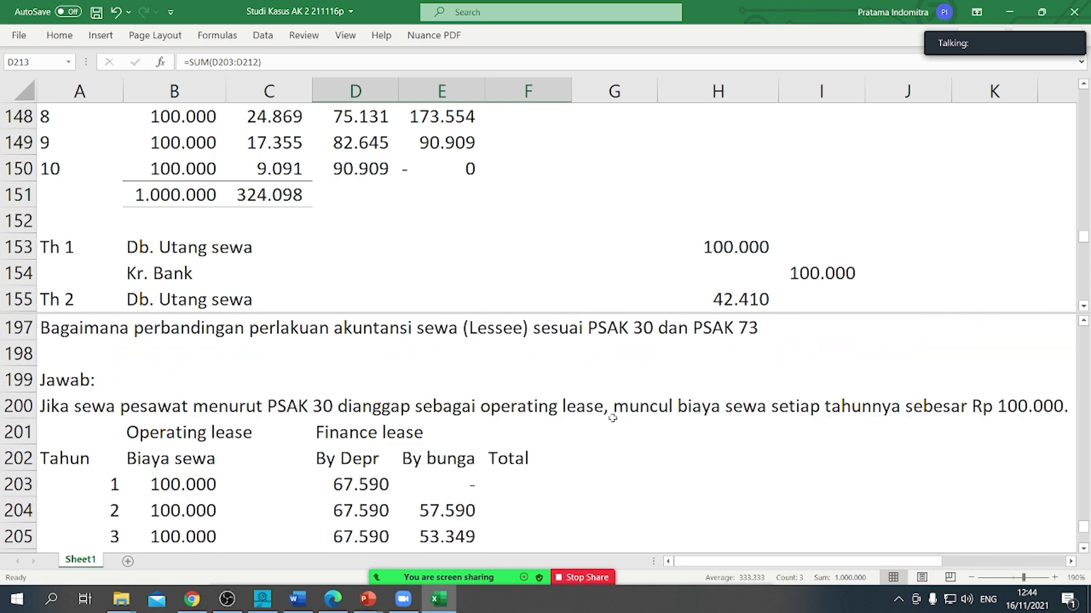
# Step: Shade the "Finance lease" heading cells D201:F201 light blue
pyautogui.click(513, 510)
pyautogui.moveTo(344, 437); pyautogui.dragTo(512, 435)
pyautogui.rightClick(512, 435)
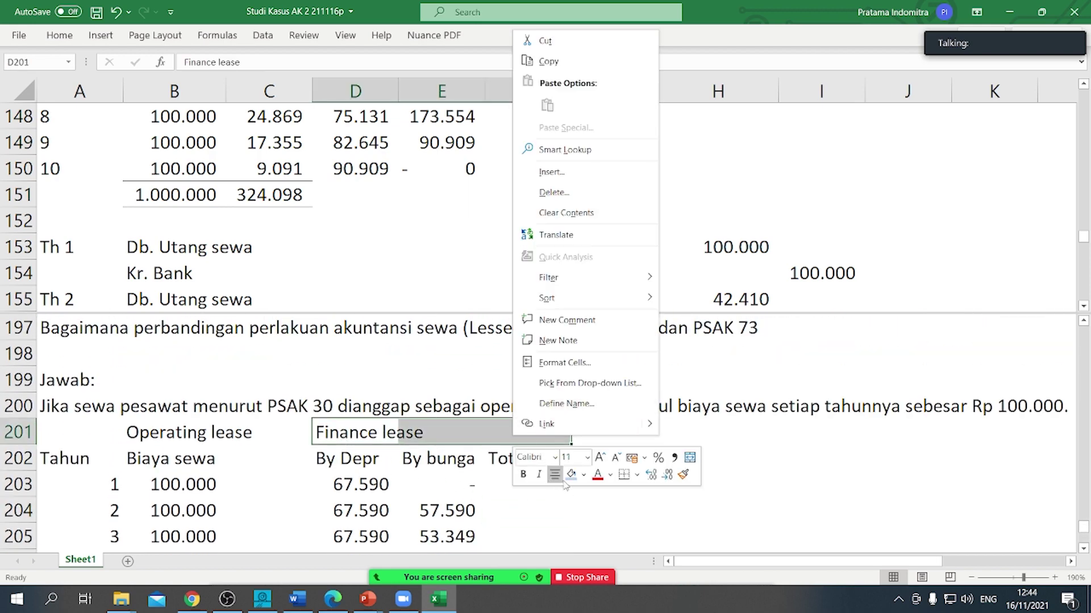
pyautogui.press('Escape')
pyautogui.click(426, 500)
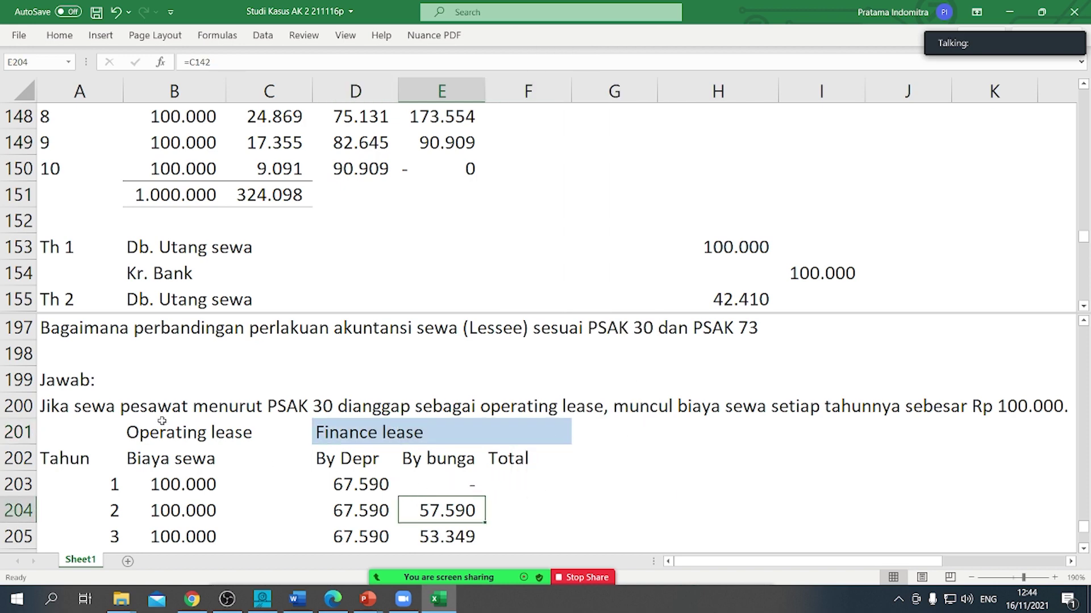
# Step: Shade the "Operating lease" heading cells B201:C201 yellow
pyautogui.moveTo(163, 432); pyautogui.dragTo(271, 429)
pyautogui.rightClick(270, 429)
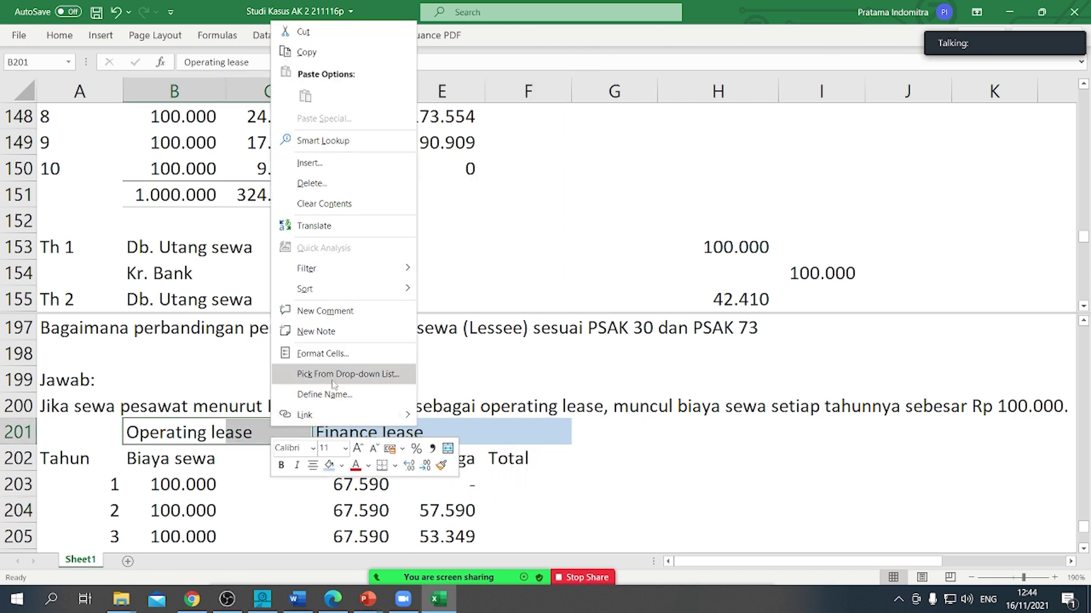
pyautogui.click(342, 465)
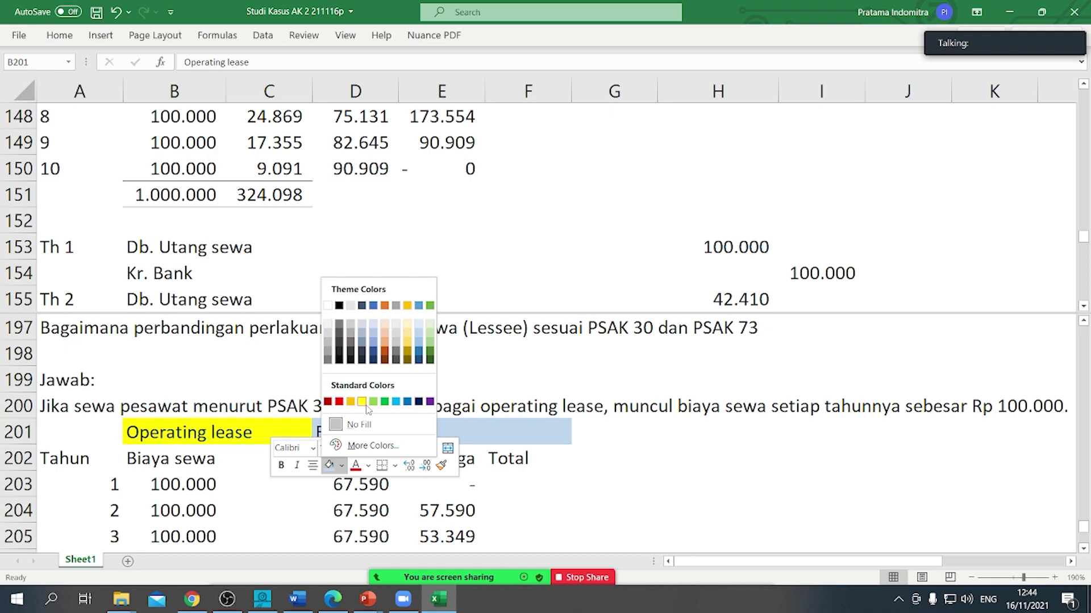
pyautogui.click(368, 408)
pyautogui.click(818, 457)
# Step: Shade the "By Depr" and "Total" column headers in D202 and F202 light gold
pyautogui.click(358, 454)
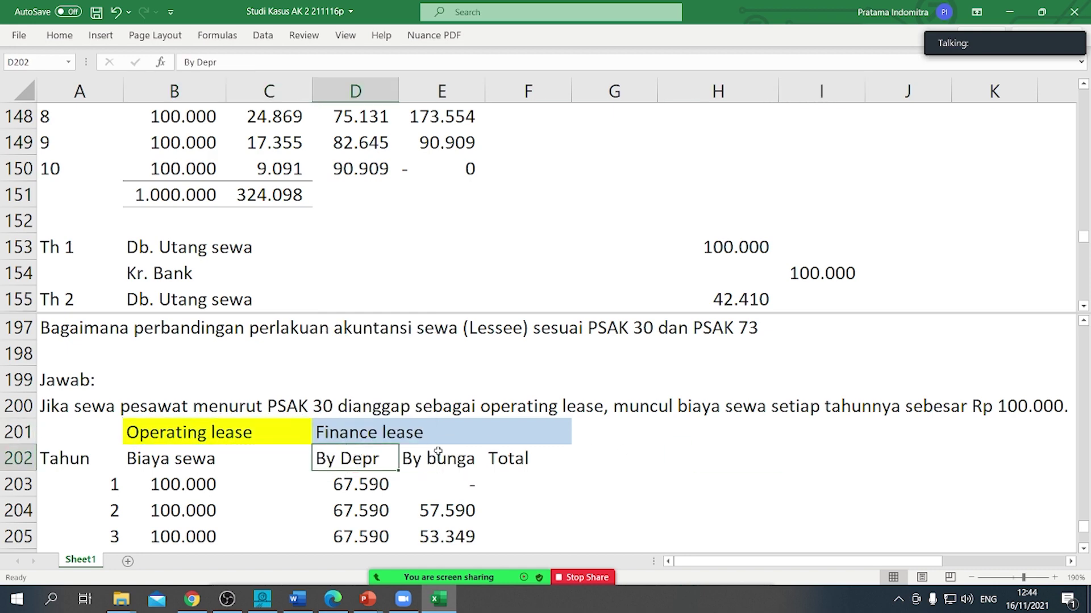
pyautogui.keyDown('ctrl'); pyautogui.click(511, 457); pyautogui.keyUp('ctrl')
pyautogui.rightClick(511, 457)
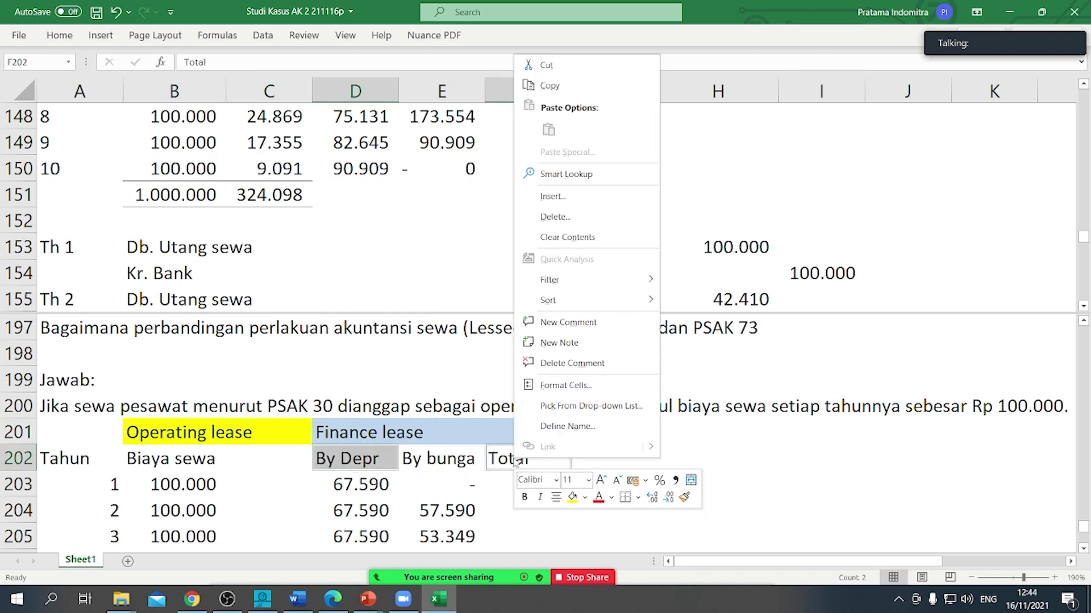
pyautogui.click(585, 499)
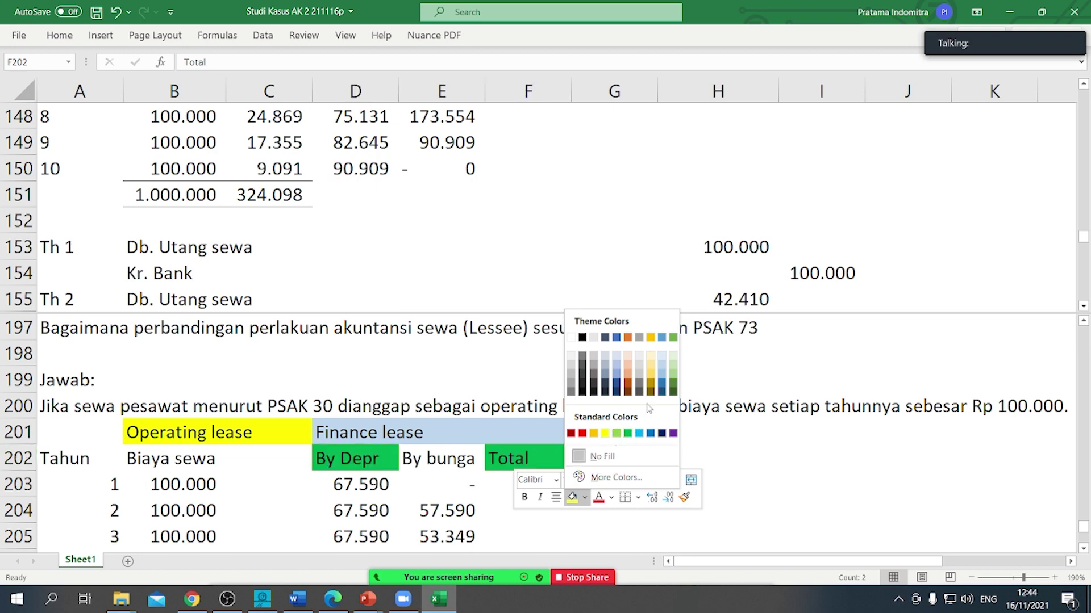
pyautogui.click(656, 371)
# Step: Shade the "By bunga" column header in E202 with a light periwinkle-blue fill
pyautogui.rightClick(426, 456)
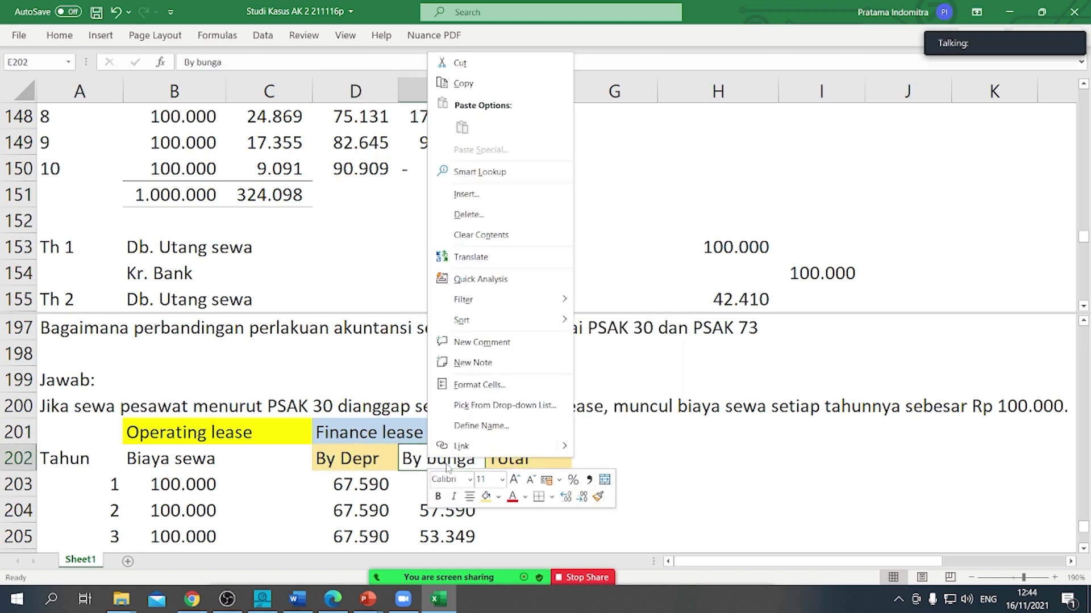
pyautogui.click(498, 497)
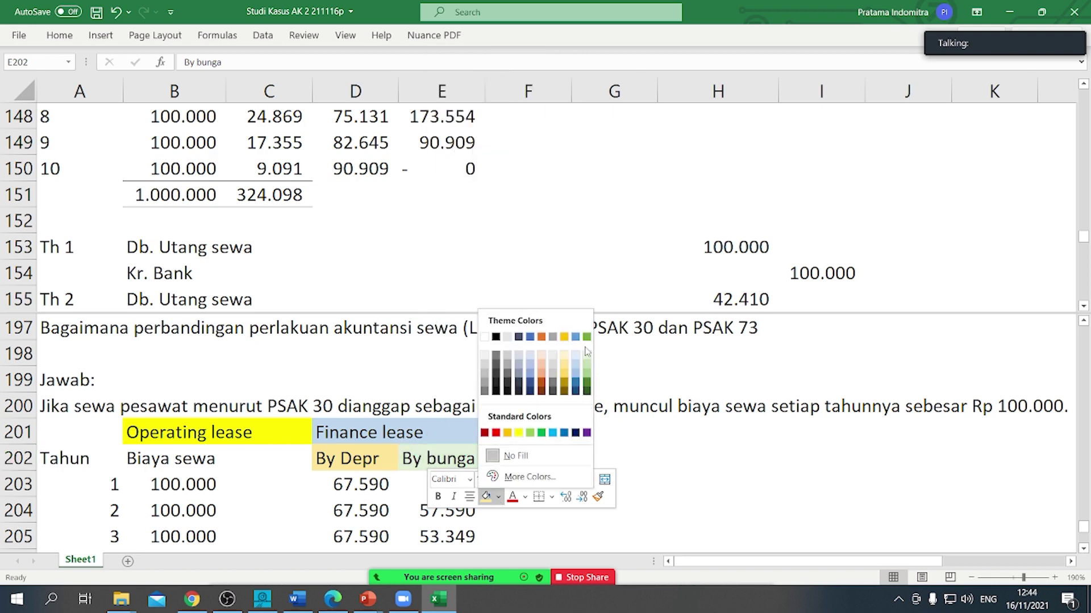
pyautogui.click(529, 369)
pyautogui.click(503, 456)
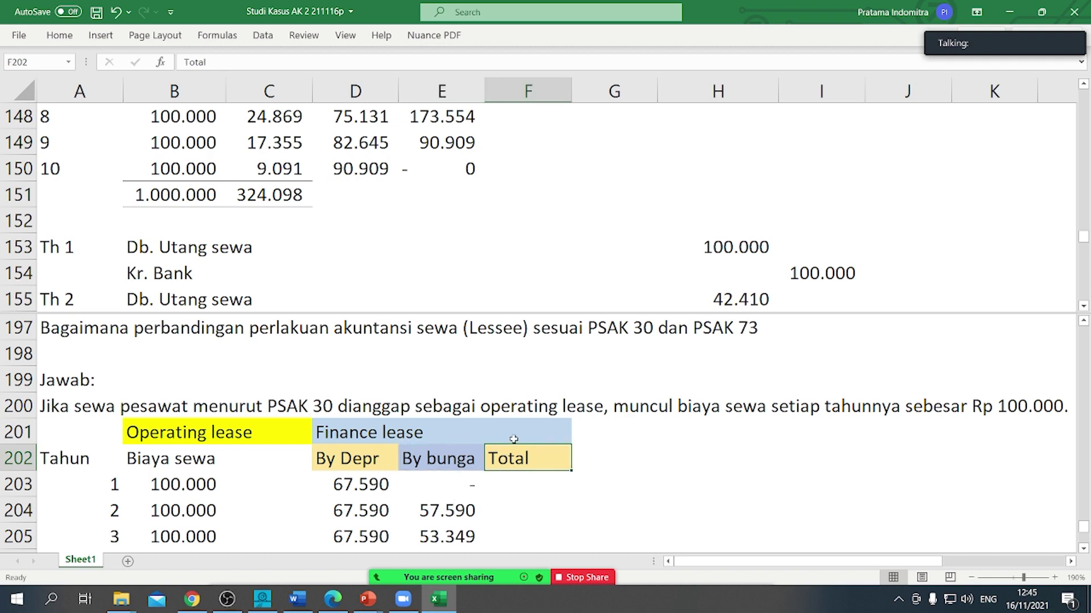
pyautogui.click(512, 442)
# Step: Remove the horizontal split between the worksheet panes so Contoh 14's comparison table is shown in a single pane
pyautogui.scroll(-2, 513, 445)
pyautogui.scroll(1, 513, 452)
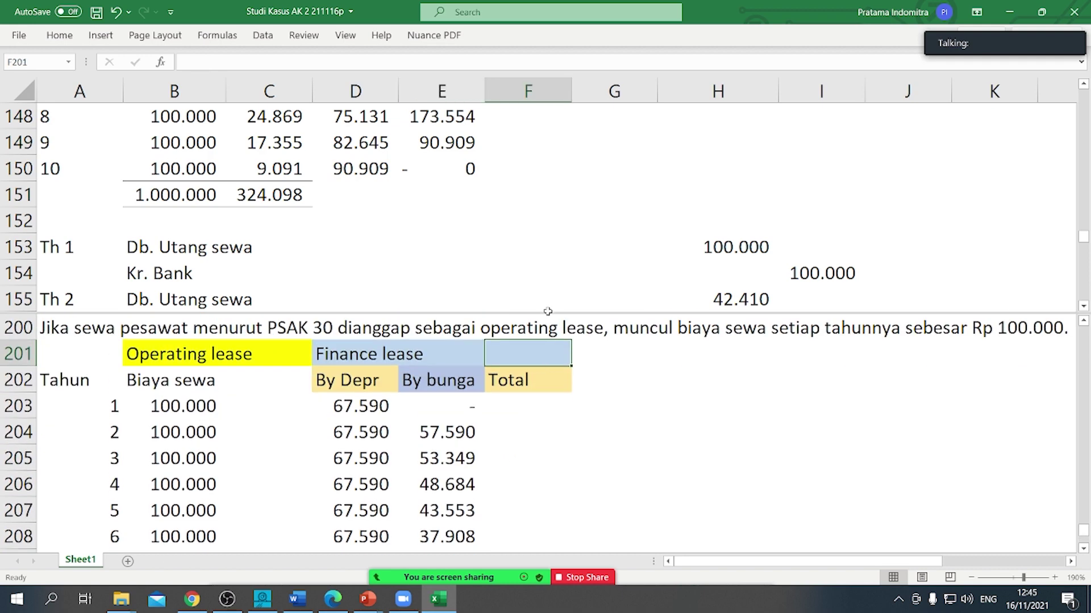
pyautogui.moveTo(545, 312); pyautogui.dragTo(533, 91)
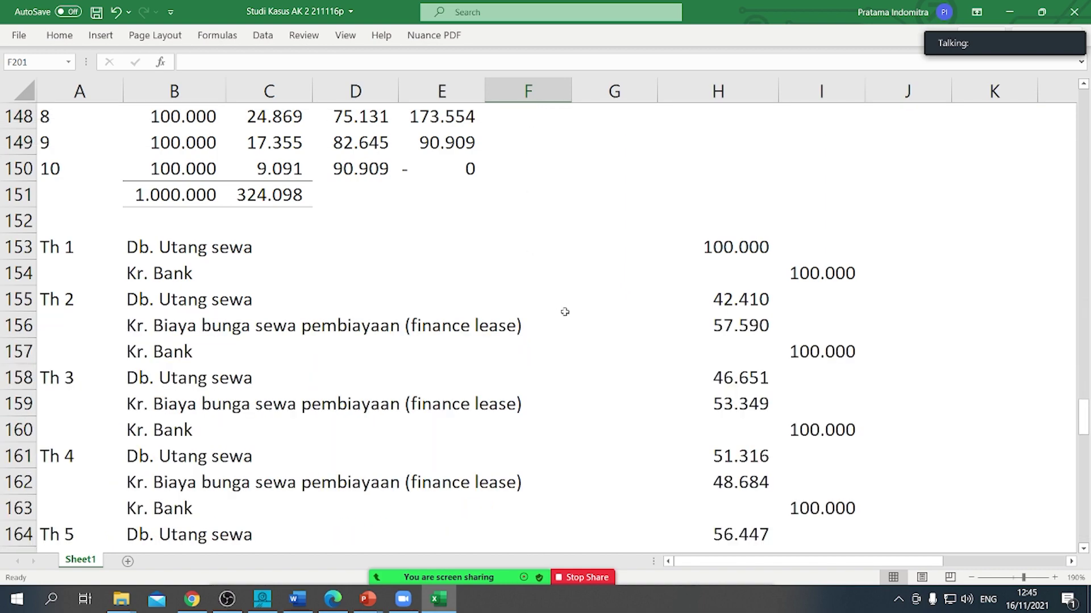
pyautogui.scroll(-4, 565, 312)
pyautogui.scroll(-8, 638, 324)
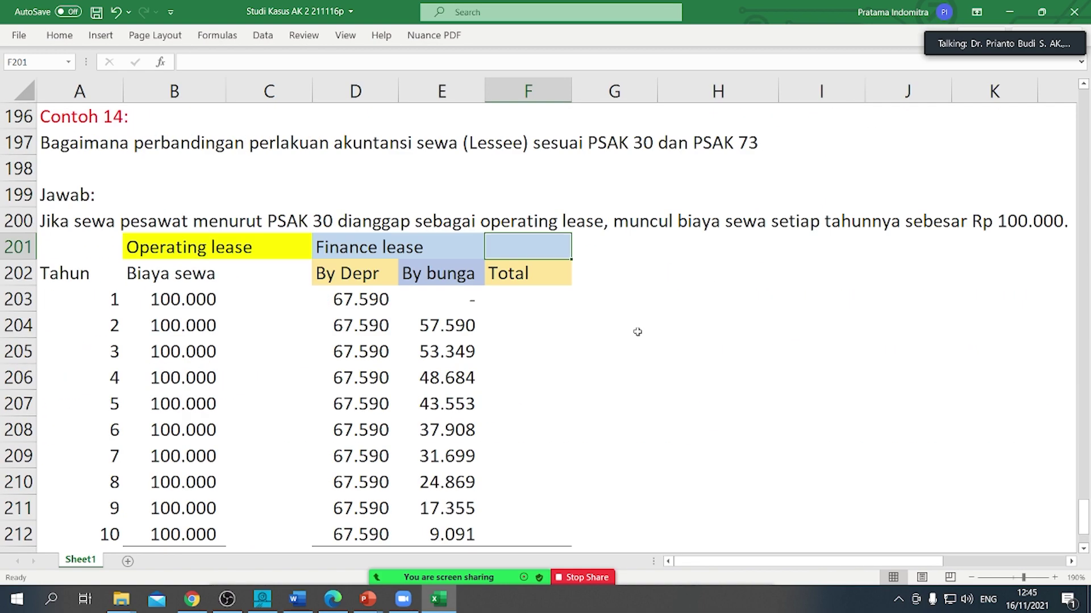
pyautogui.scroll(2, 638, 324)
# Step: Enter =SUM(D203:E203) in F203 to total year 1's finance lease depreciation and interest
pyautogui.click(535, 273)
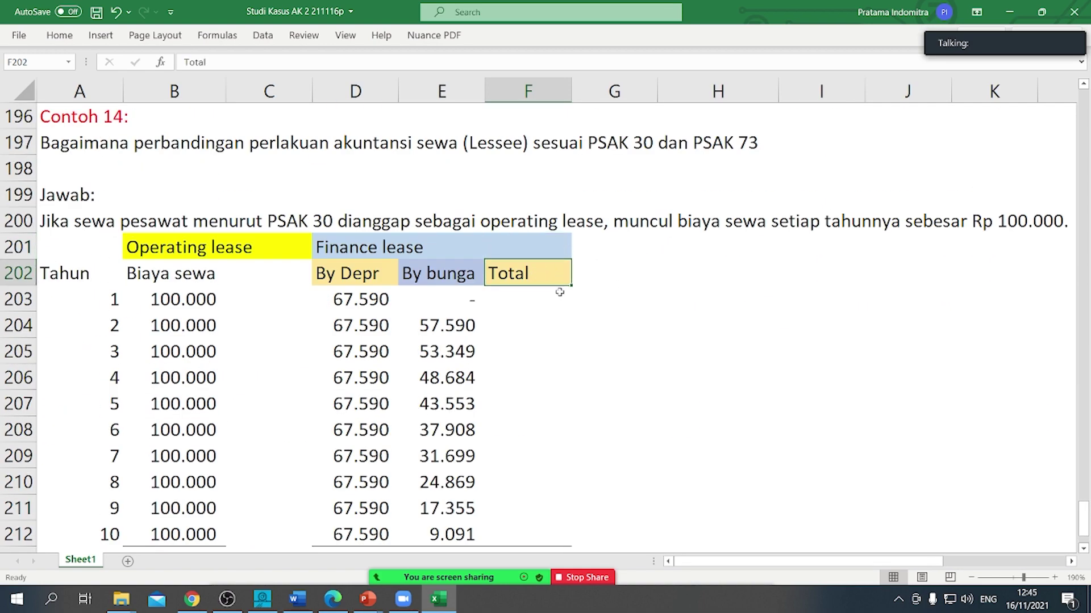
pyautogui.click(564, 294)
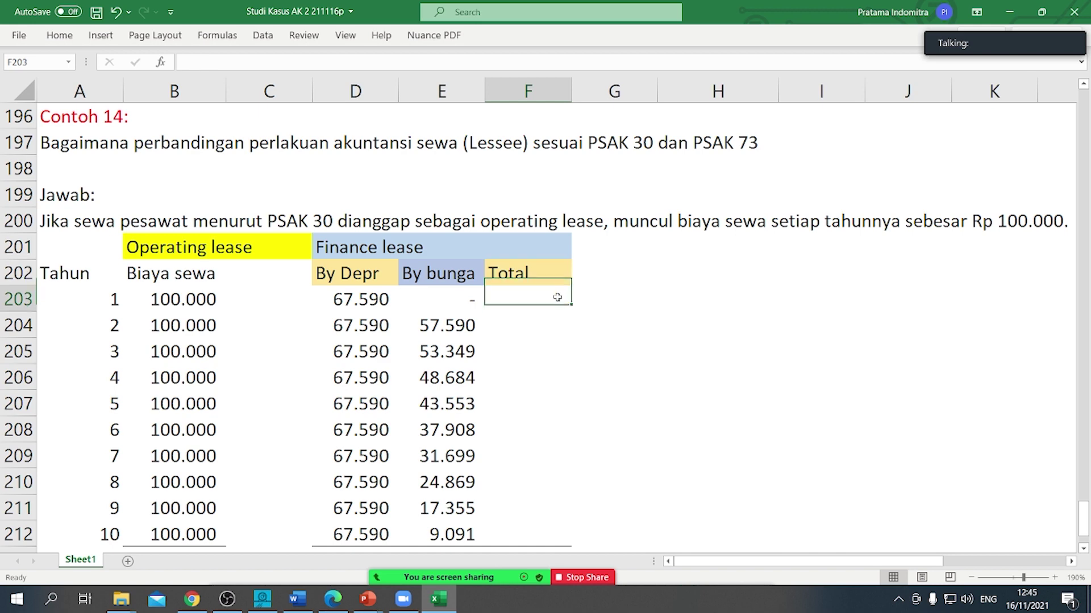
pyautogui.click(56, 43)
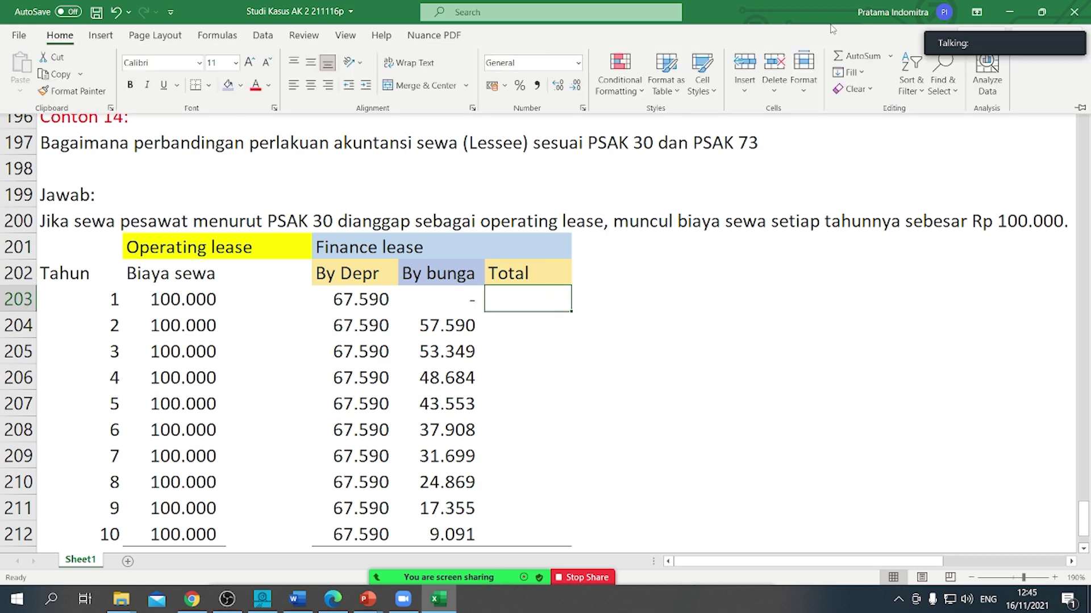
pyautogui.click(855, 51)
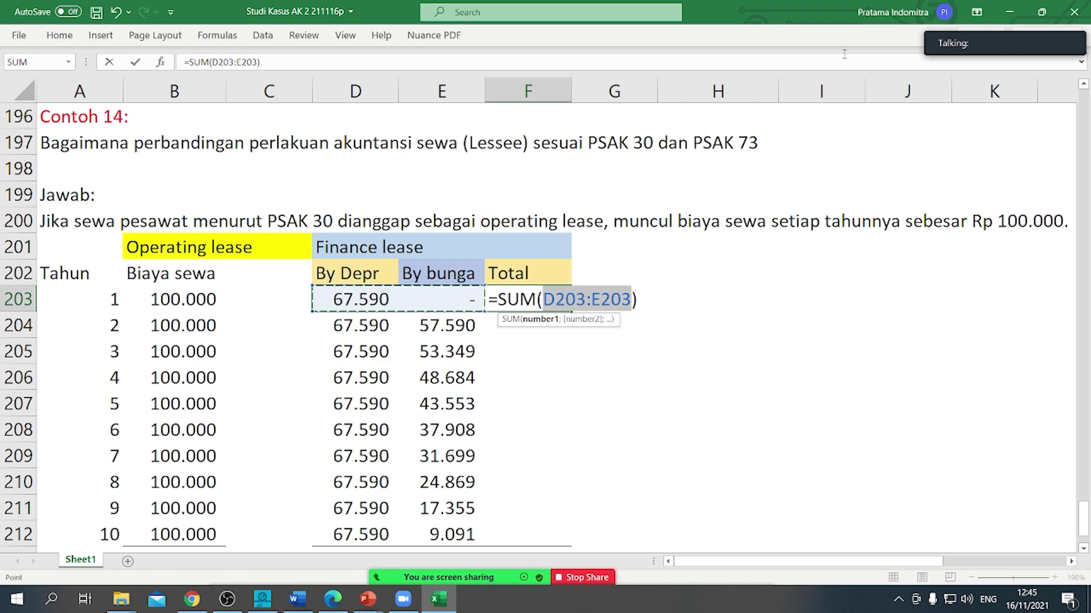
pyautogui.press('Return')
pyautogui.scroll(-1, 529, 243)
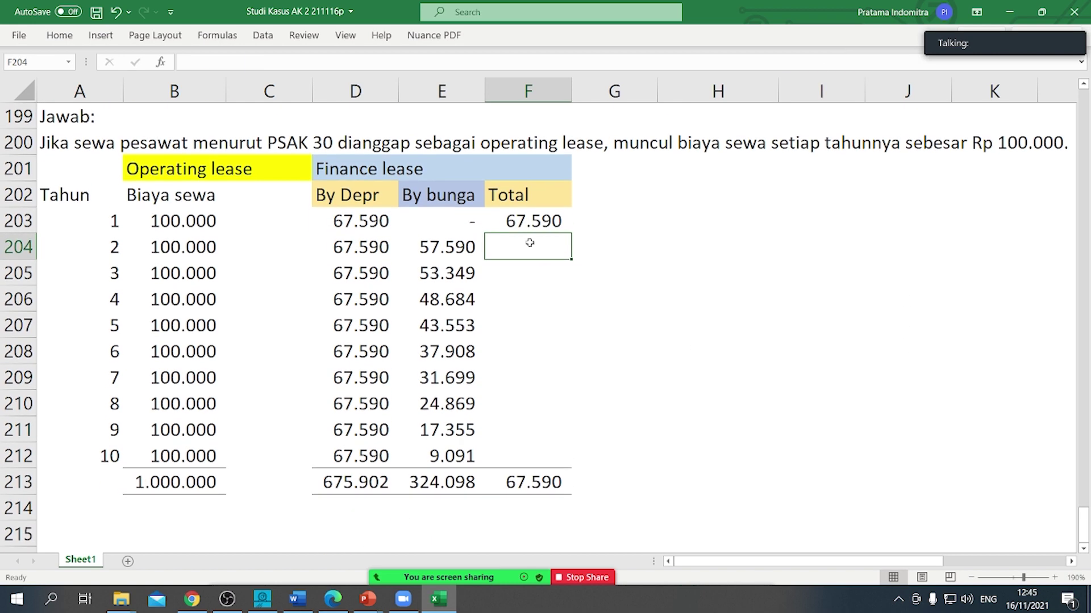
# Step: Fill the year 1 total formula in F203 down to F212 and widen column F to fit the grand total
pyautogui.click(506, 218)
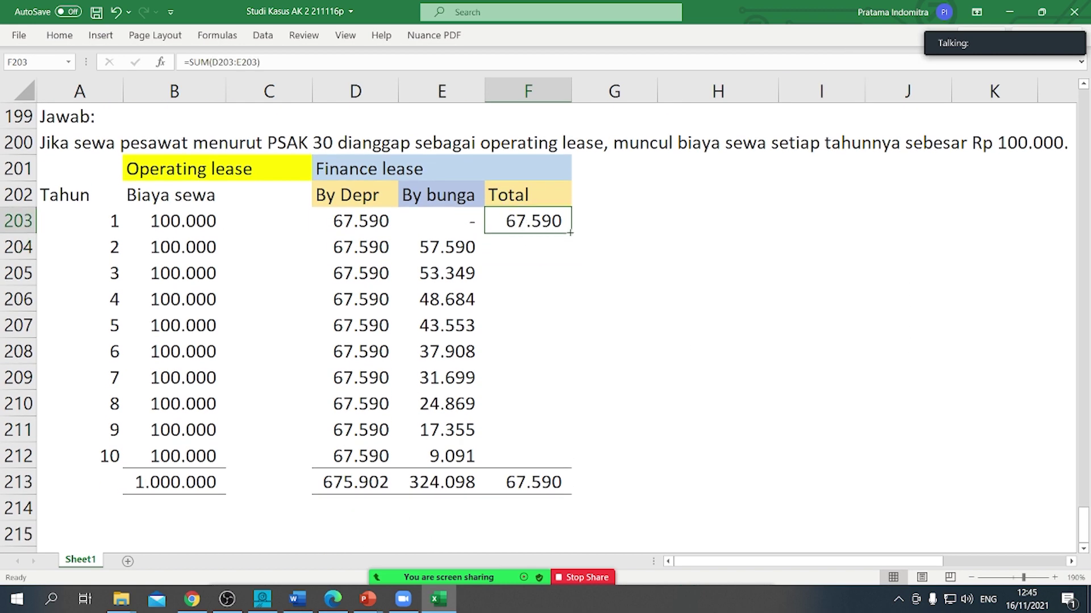
pyautogui.moveTo(570, 232); pyautogui.dragTo(567, 455)
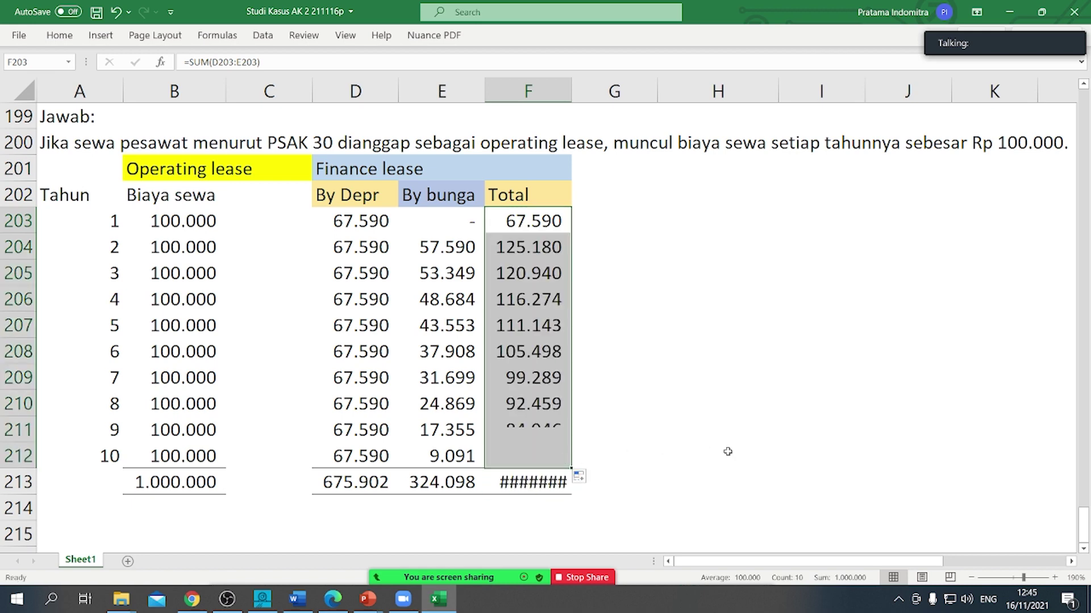
pyautogui.click(518, 480)
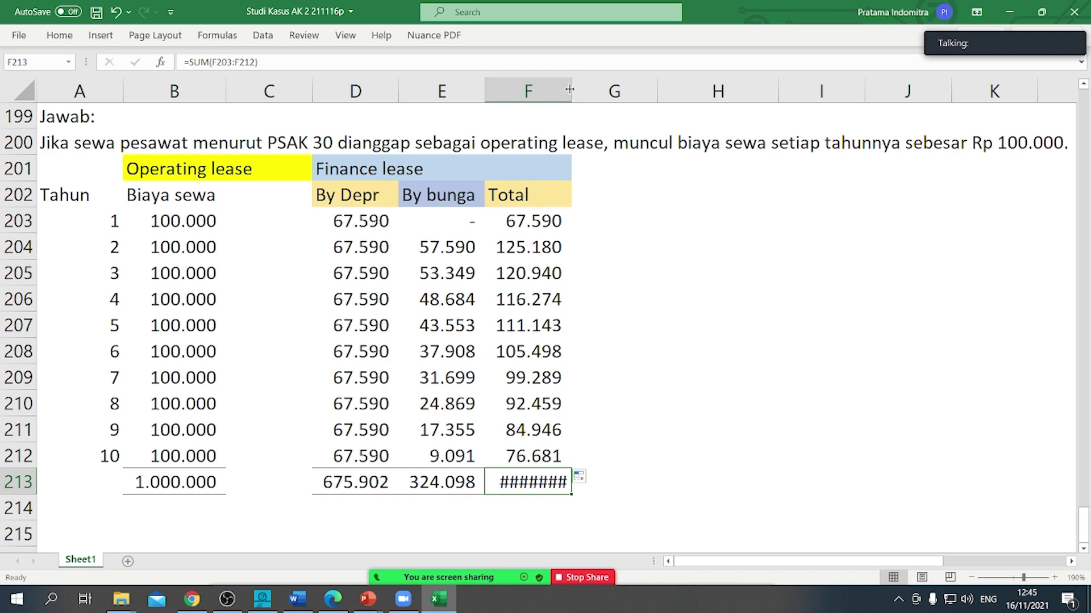
pyautogui.moveTo(570, 89); pyautogui.dragTo(586, 89)
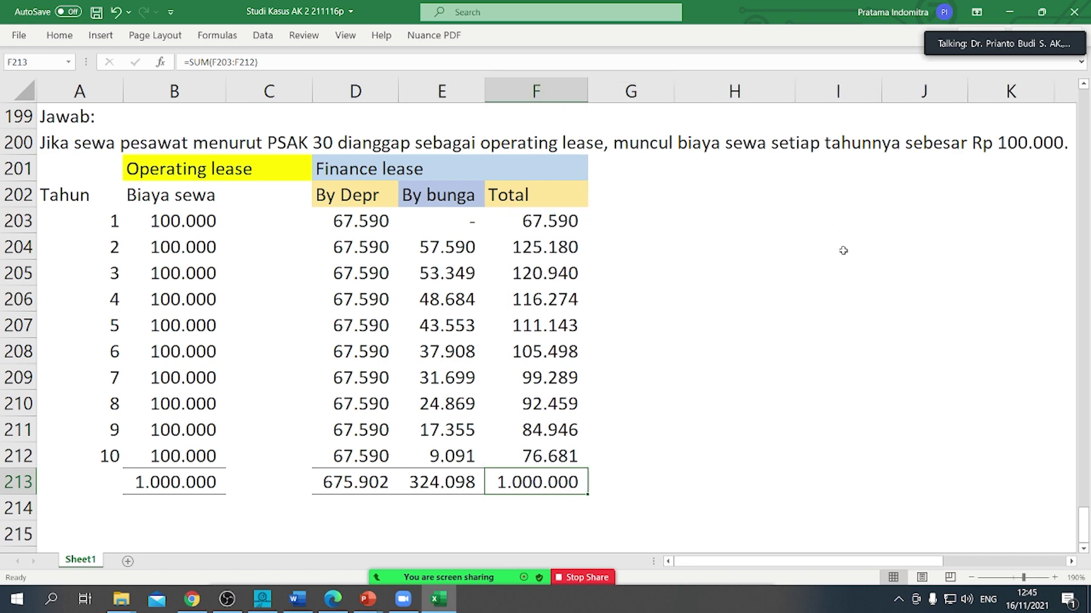
pyautogui.click(798, 280)
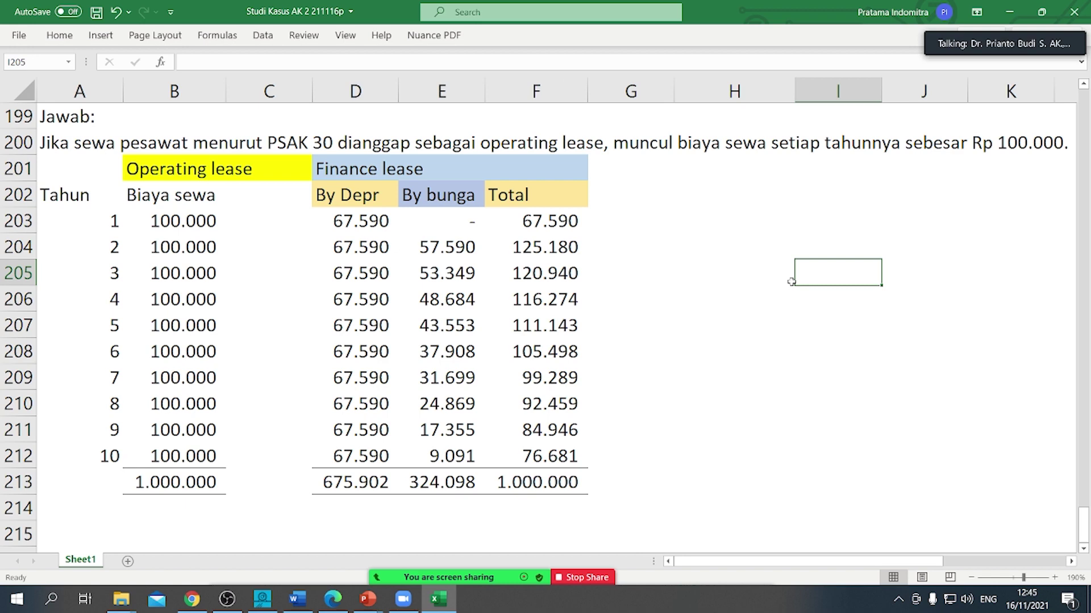
pyautogui.click(625, 220)
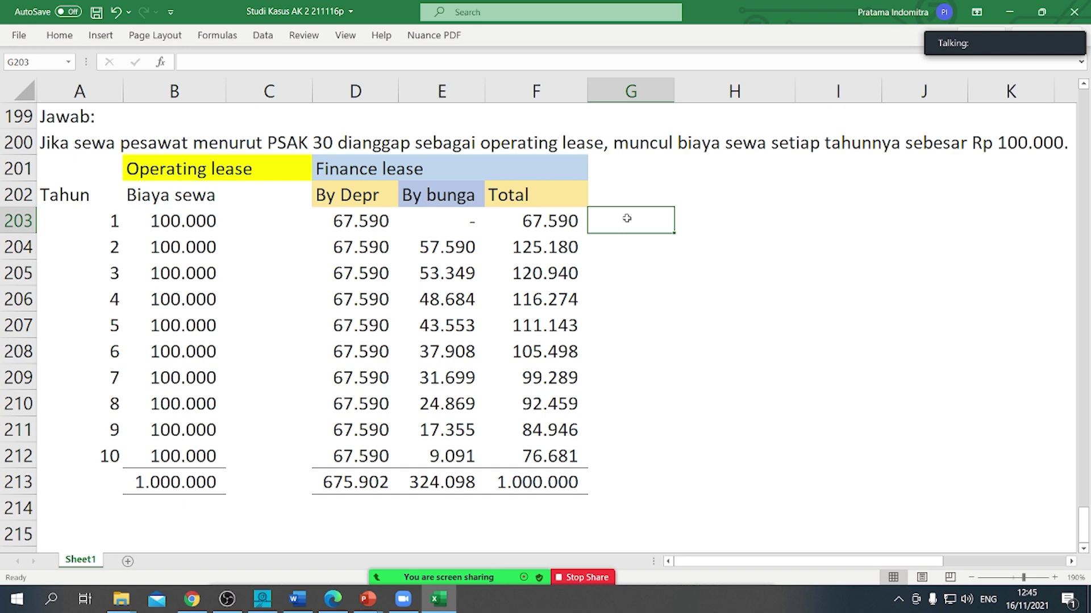
pyautogui.press('Up')
pyautogui.press('Up')
pyautogui.write('Kor')
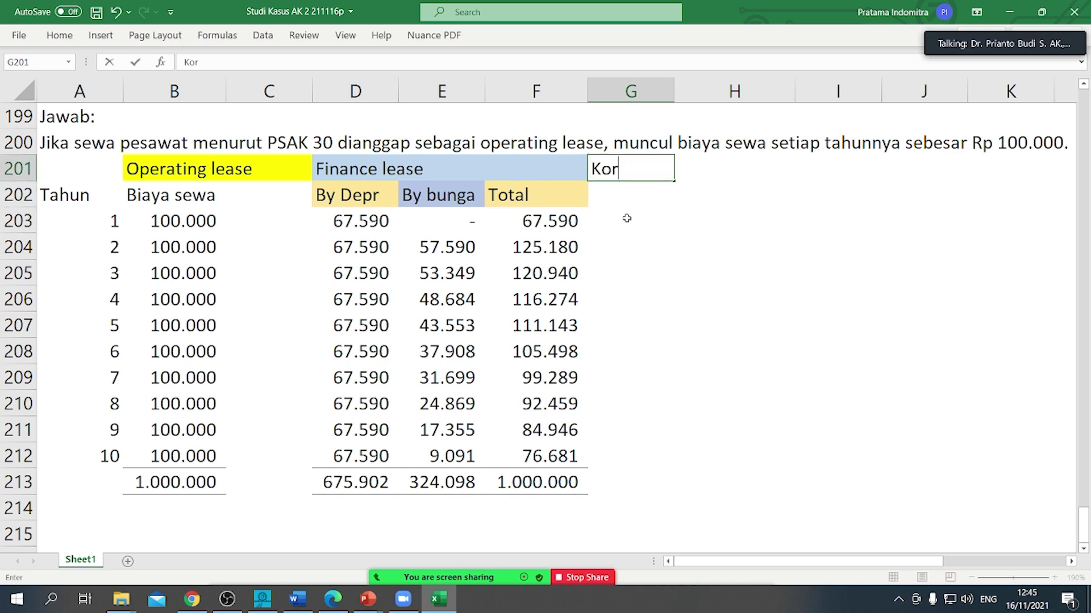
pyautogui.press('Escape')
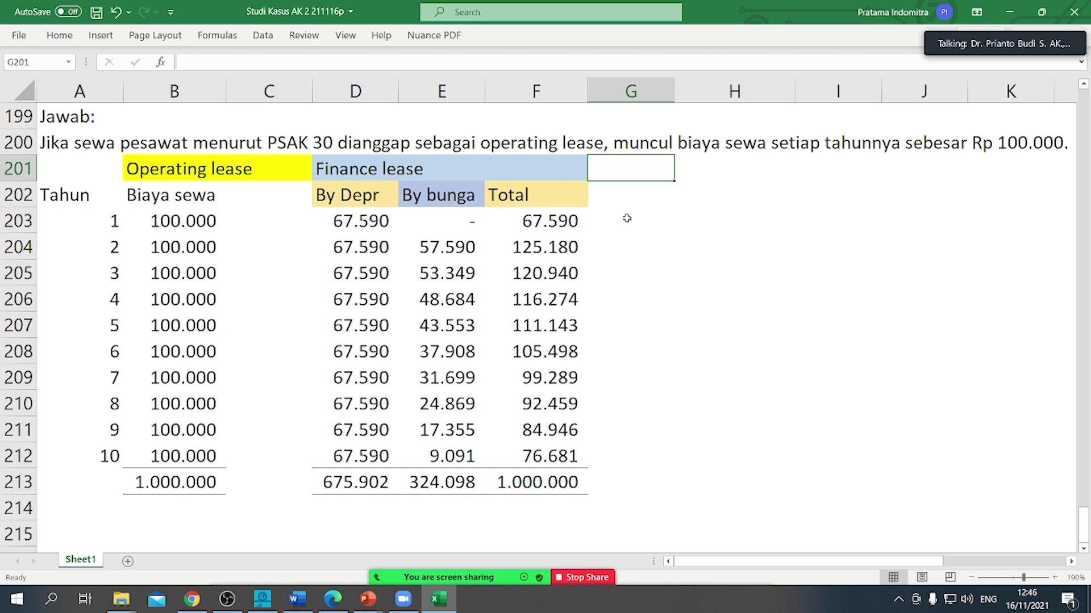
# Step: Save the workbook and review the right-of-use asset depreciation example above Contoh 14's table
pyautogui.hotkey('ctrl', 's')
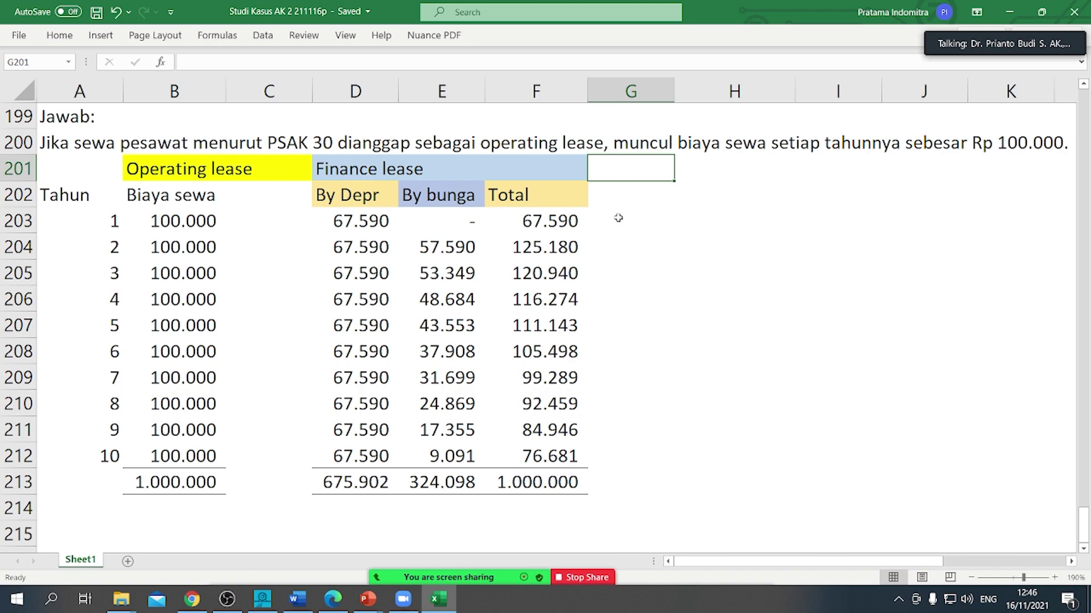
pyautogui.scroll(7, 625, 228)
pyautogui.scroll(-2, 513, 381)
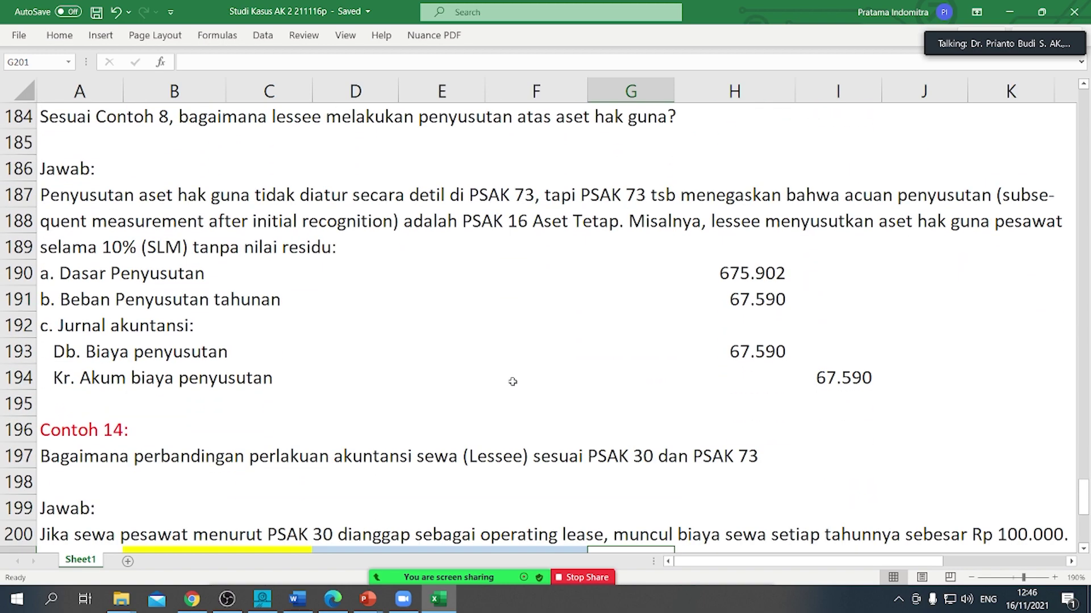
pyautogui.scroll(-5, 513, 381)
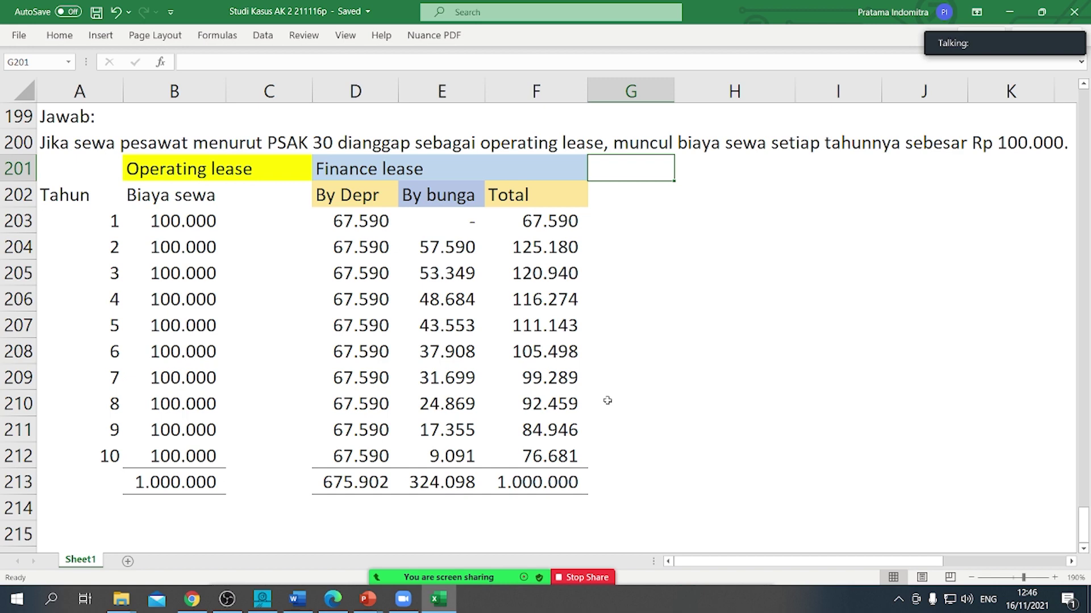
# Step: Switch to the running PowerPoint slide show and advance to slide 15, "IFRS 16 & Transformasi Paradigma Akuntansi Sewa untuk Lessee"
pyautogui.click(355, 604)
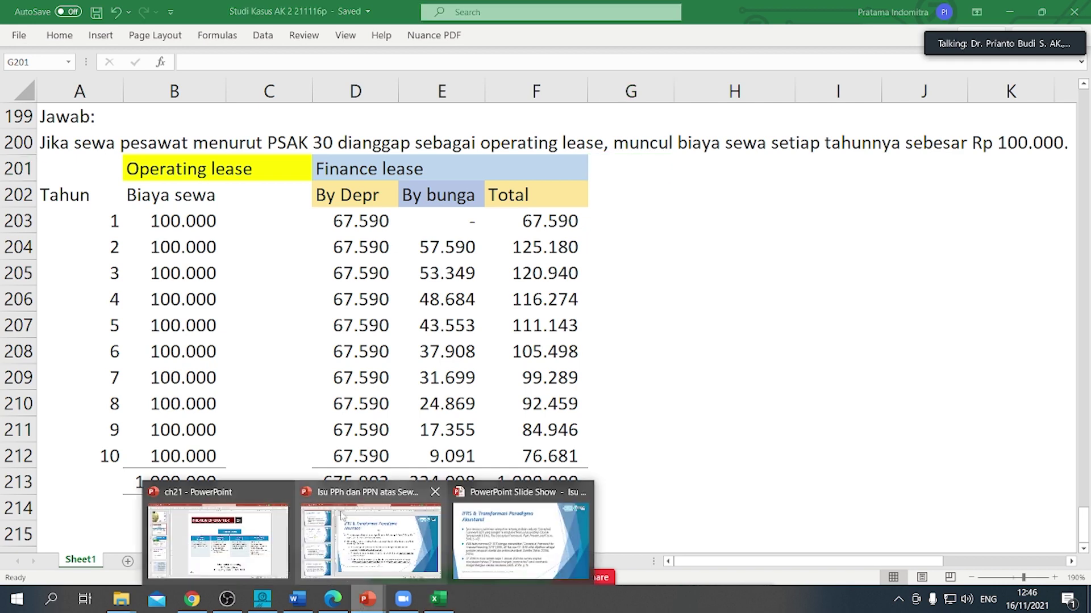
pyautogui.click(531, 541)
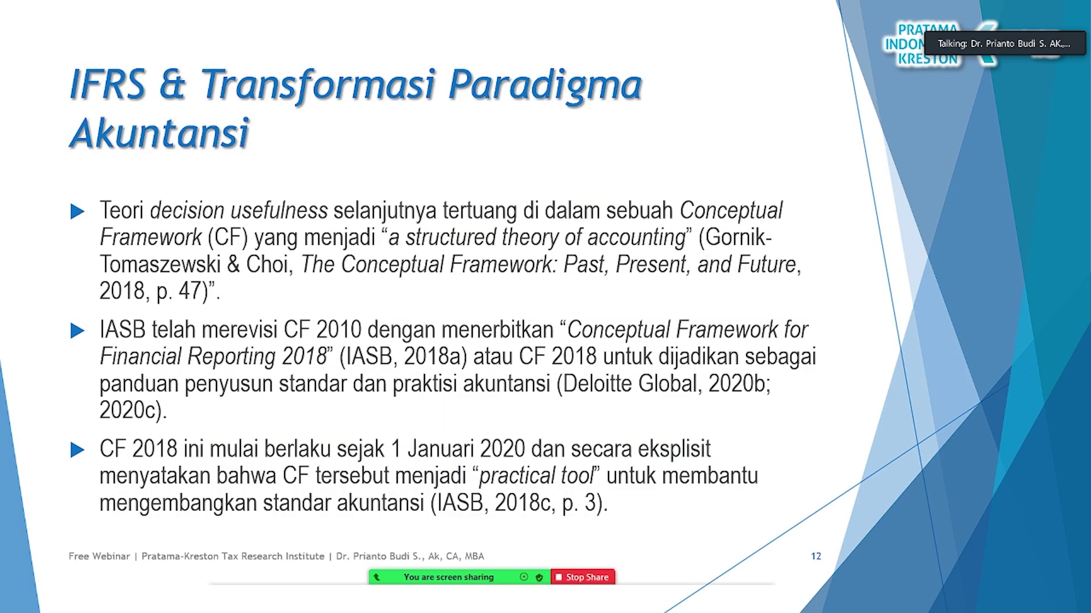
pyautogui.press('Right')
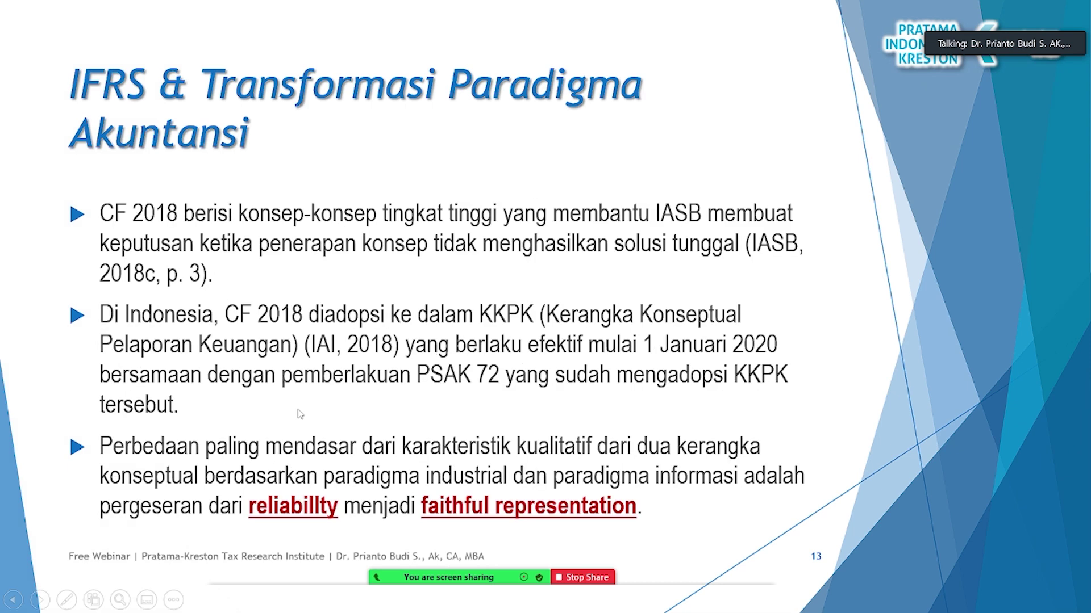
pyautogui.press('Right')
pyautogui.press('Right')
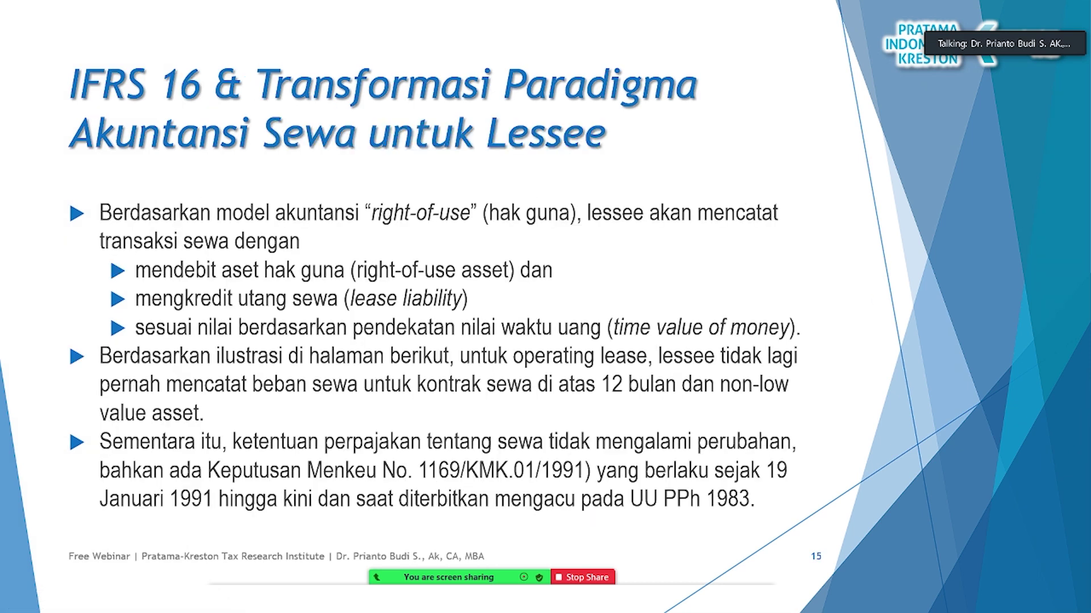